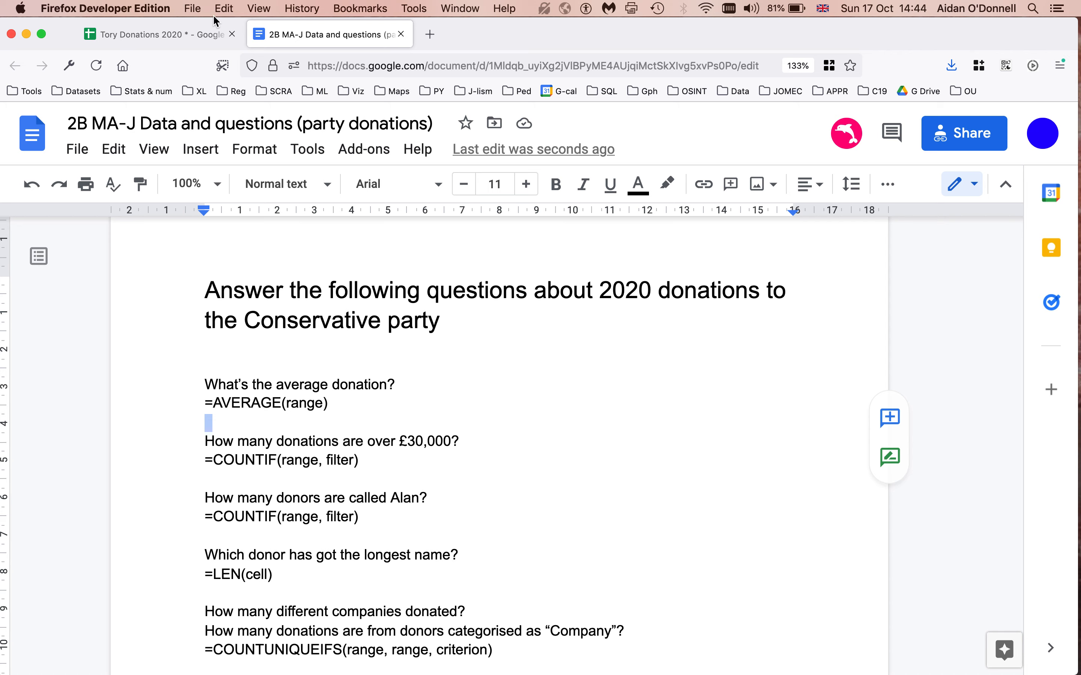
Switch to the Tory Donations 2020 spreadsheet, select the money values A2:A875 and display their average in the selection summary.
{"action": "left_click", "coordinate": [166, 36]}
{"action": "left_click", "coordinate": [99, 331]}
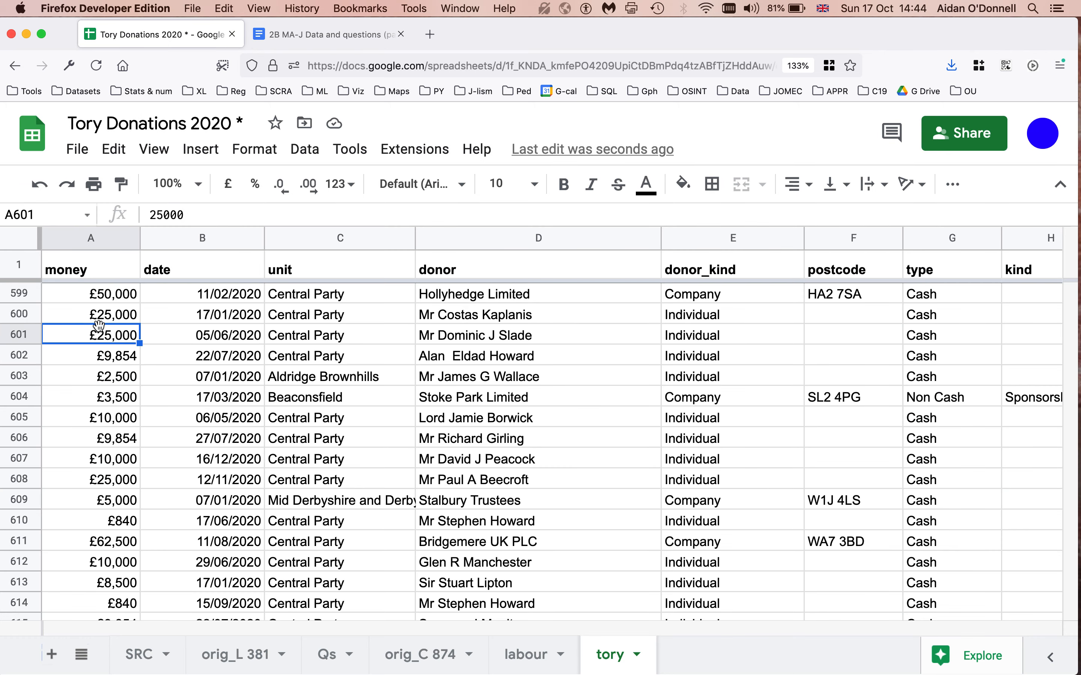
{"action": "key", "text": "super+Up"}
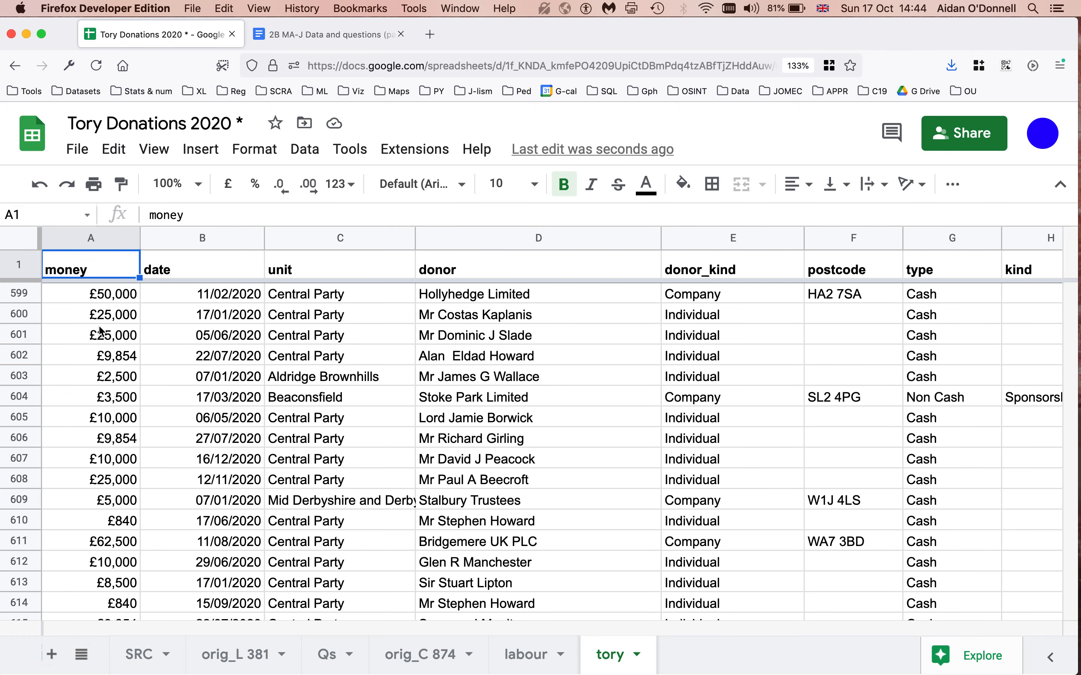
{"action": "key", "text": "Down"}
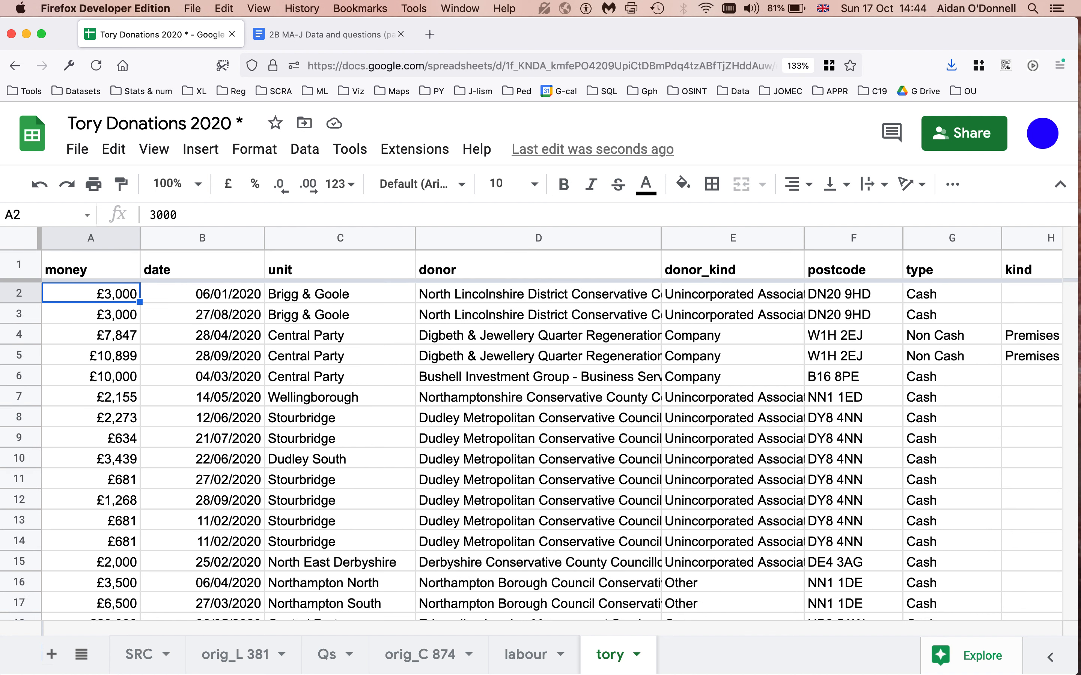
{"action": "key", "text": "shift+super+Down"}
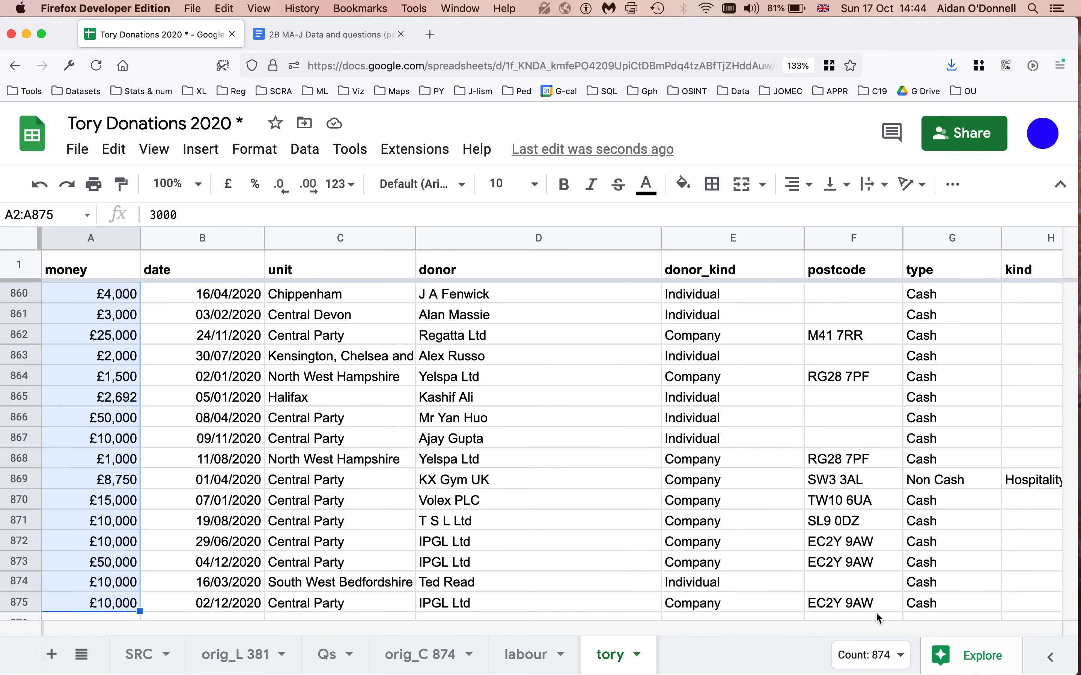
{"action": "left_click", "coordinate": [896, 657]}
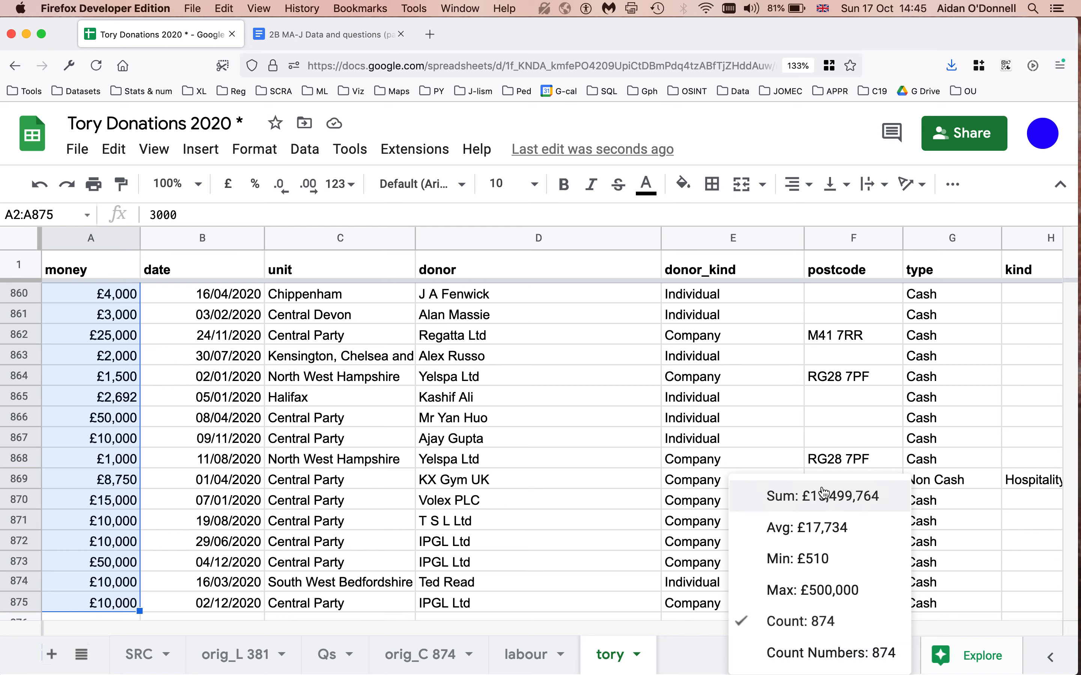
{"action": "left_click", "coordinate": [811, 529]}
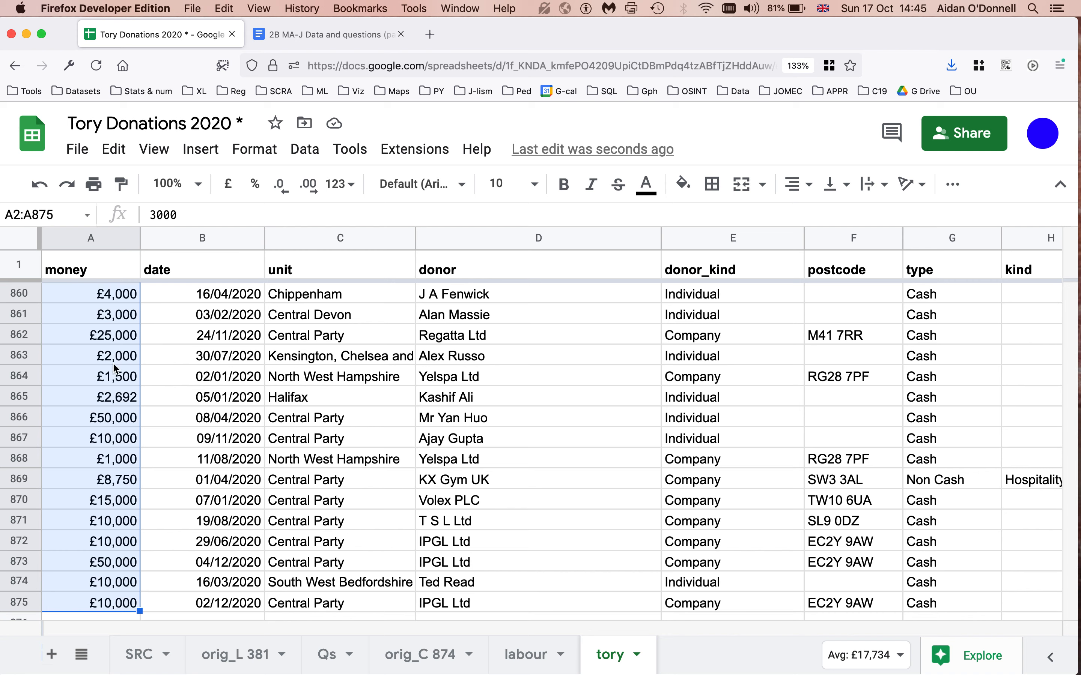
Calculate the average donation in cell A876 with =AVERAGE(A2:A875), and clear the cell again.
{"action": "left_click", "coordinate": [117, 603]}
{"action": "key", "text": "Down"}
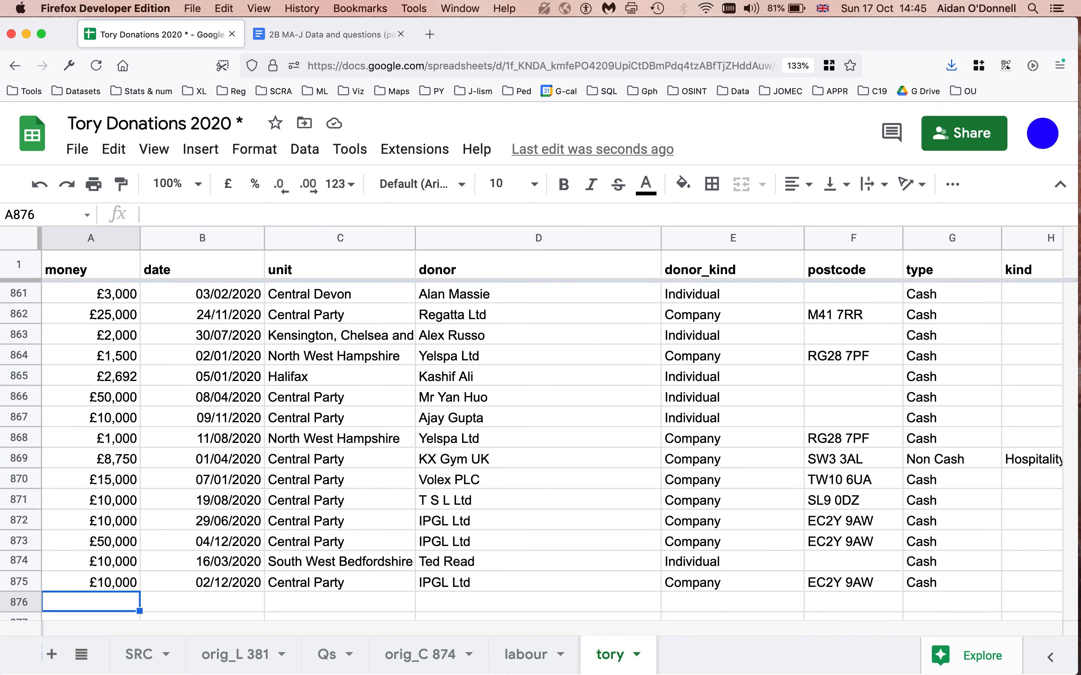
{"action": "type", "text": "="}
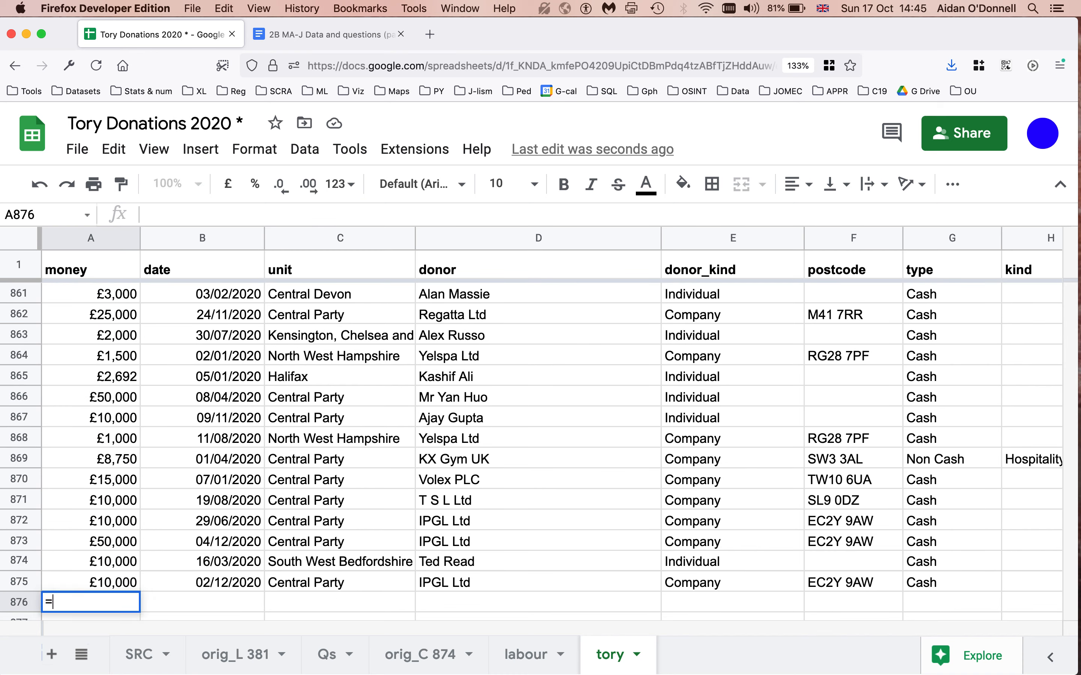
{"action": "type", "text": "AVERAGE"}
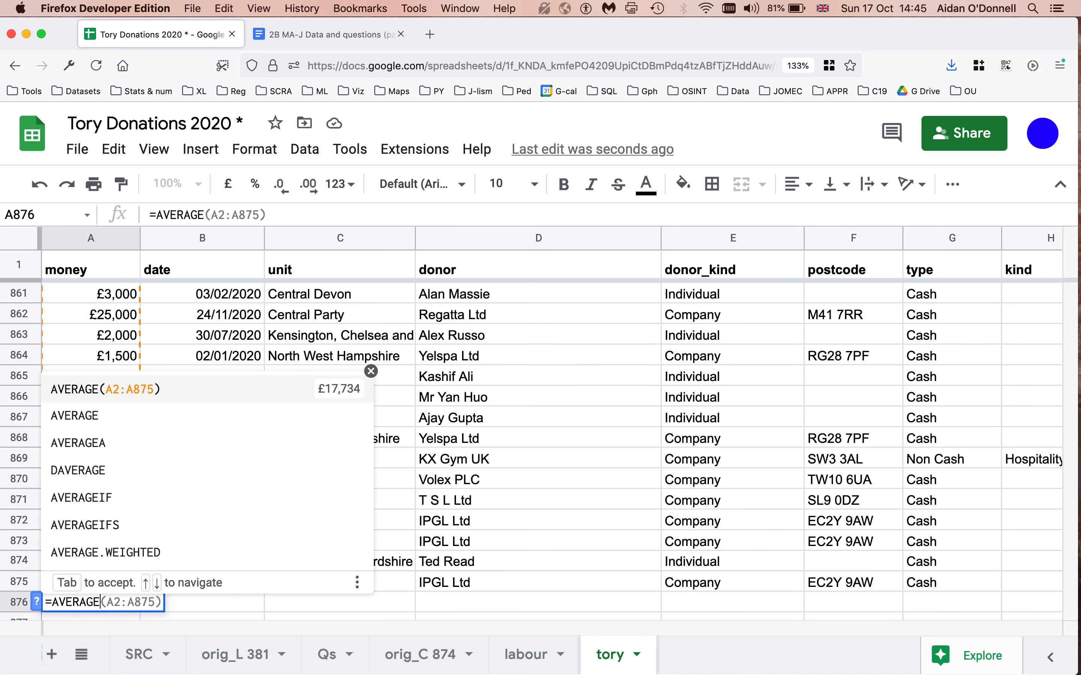
{"action": "left_click", "coordinate": [157, 392]}
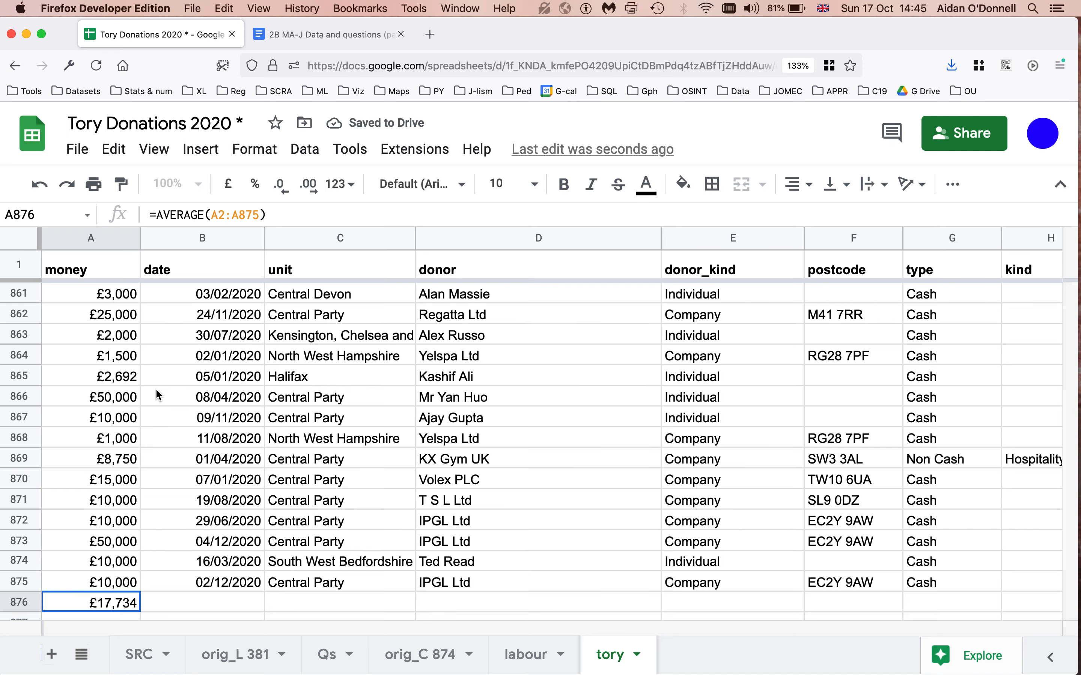
{"action": "key", "text": "BackSpace"}
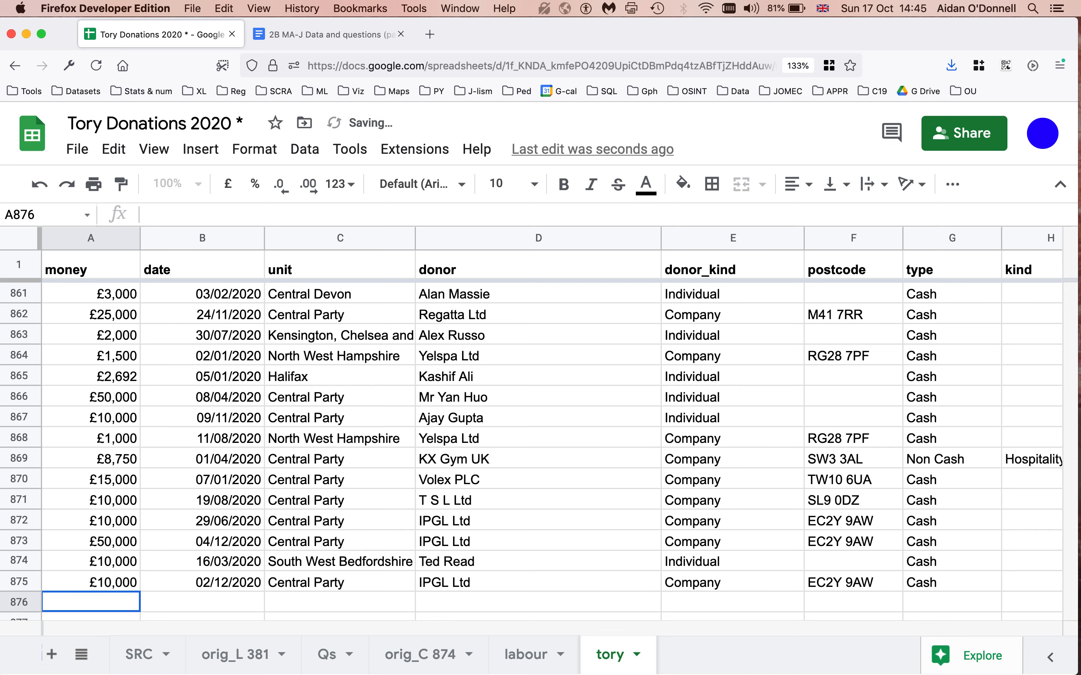
Check the next question in the 2B MA-J questions document and create a filter on the tory sheet's data.
{"action": "left_click", "coordinate": [317, 34]}
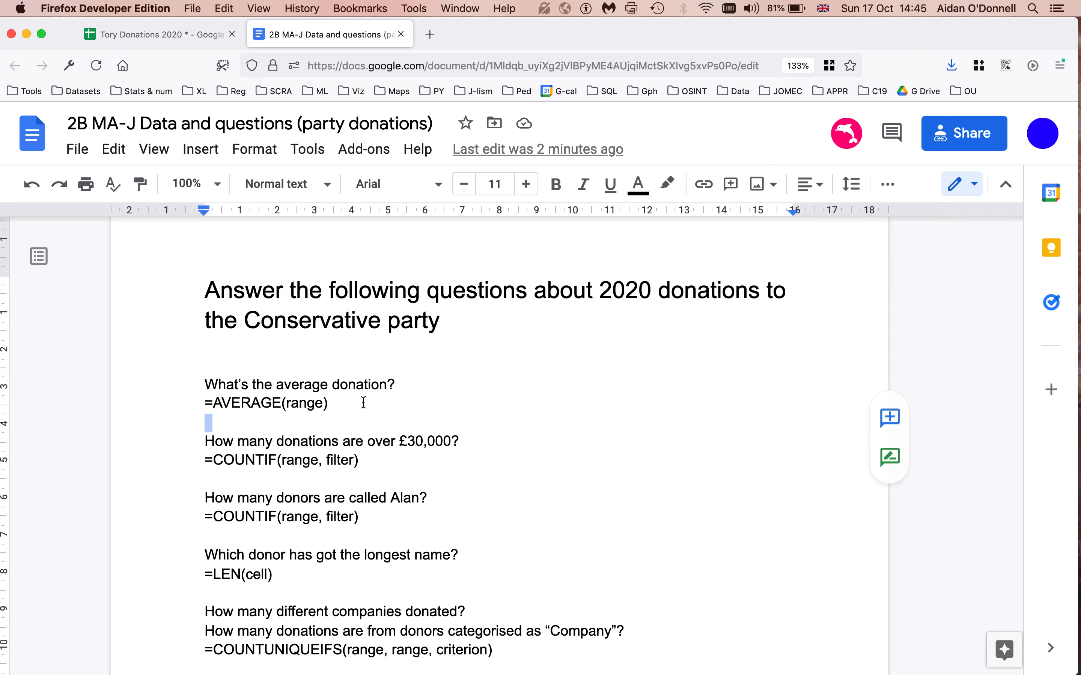
{"action": "left_click", "coordinate": [153, 35]}
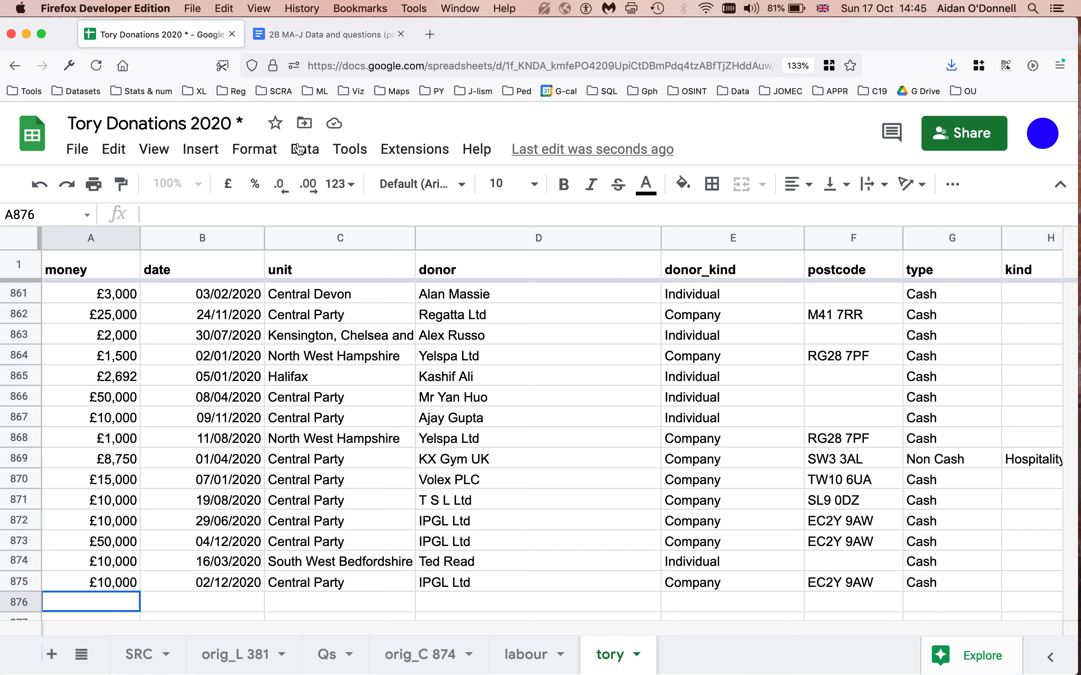
{"action": "left_click", "coordinate": [311, 150]}
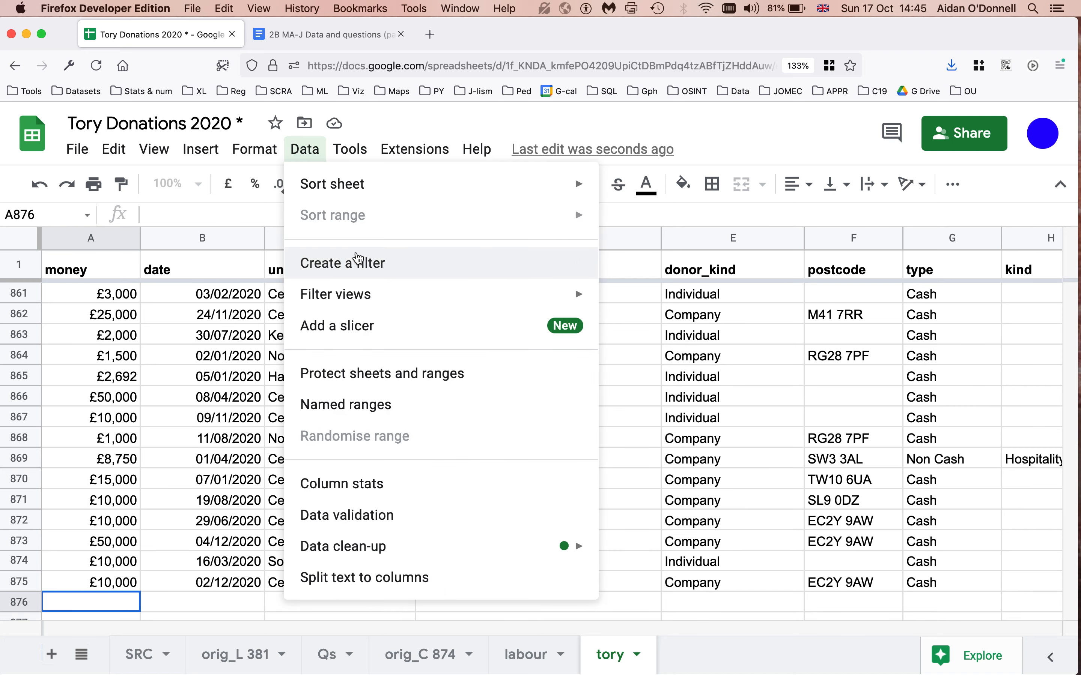
{"action": "left_click", "coordinate": [358, 258]}
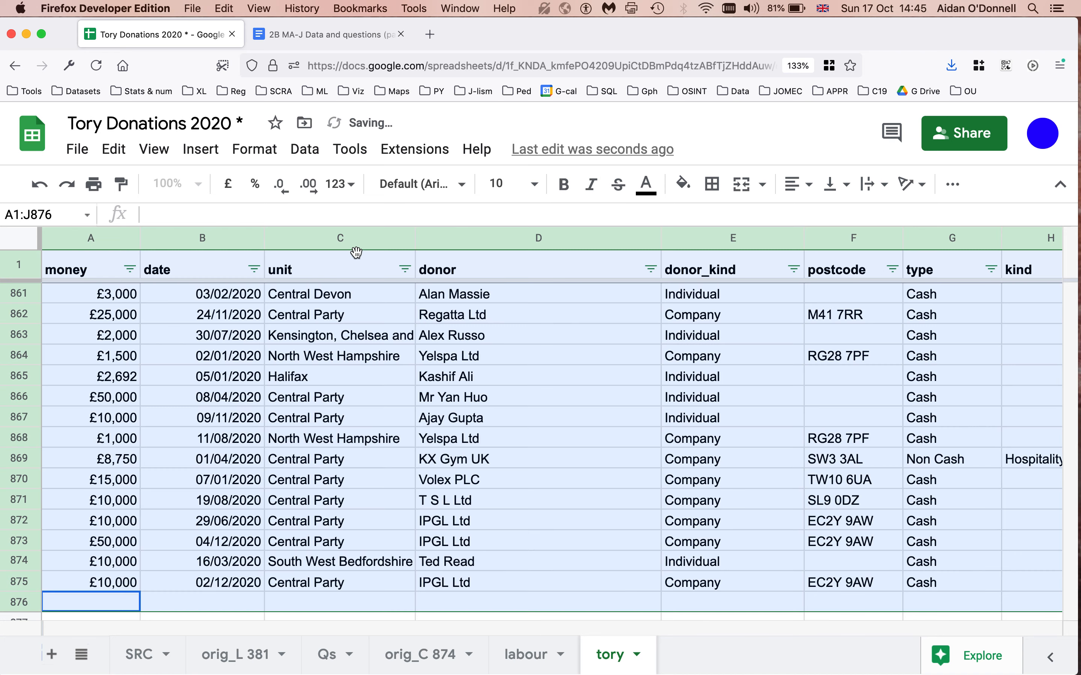
Filter the money column by condition to show only values greater than 30000.
{"action": "left_click", "coordinate": [129, 270]}
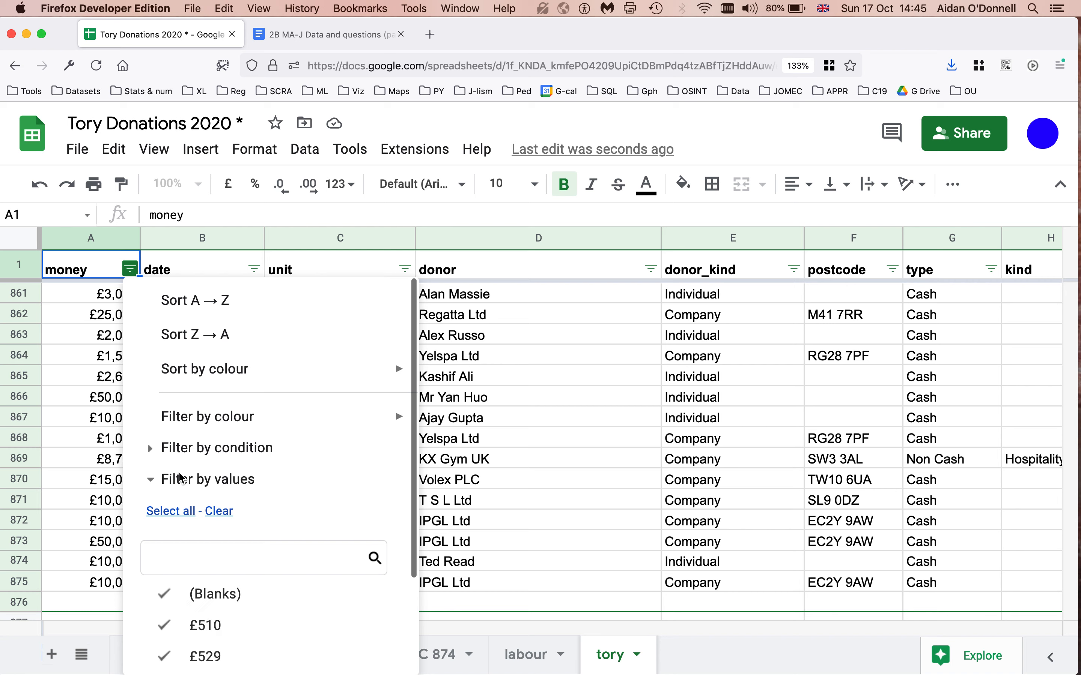
{"action": "left_click", "coordinate": [151, 479]}
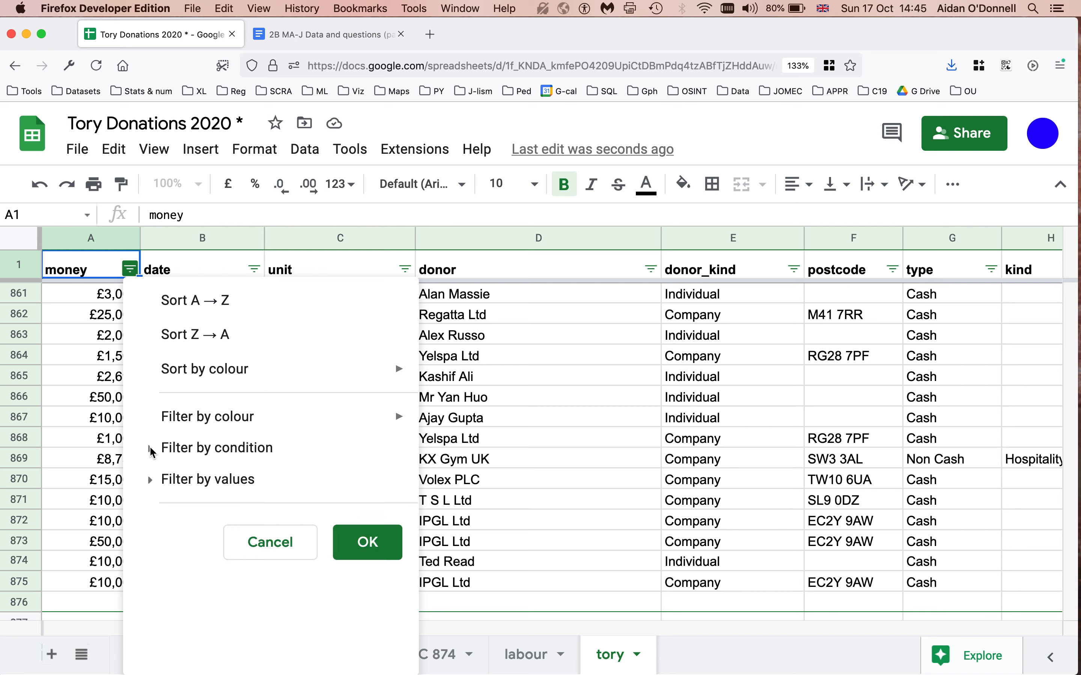
{"action": "left_click", "coordinate": [157, 452]}
{"action": "left_click", "coordinate": [227, 494]}
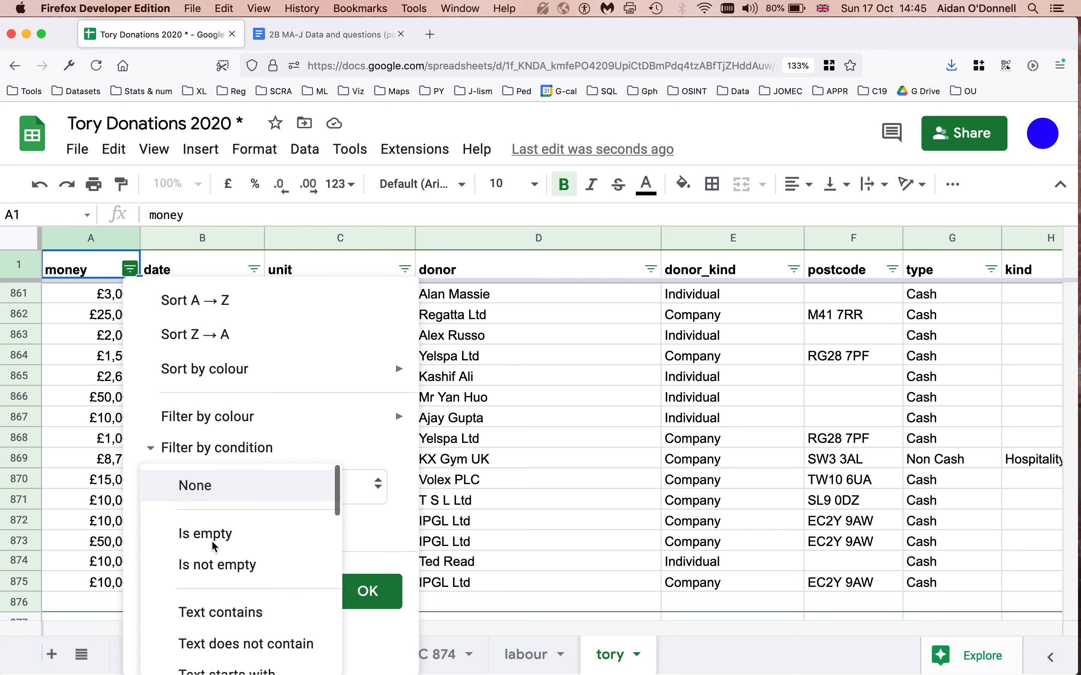
{"action": "scroll", "coordinate": [272, 548], "scroll_direction": "down", "scroll_amount": 5}
{"action": "scroll", "coordinate": [273, 548], "scroll_direction": "down", "scroll_amount": 3}
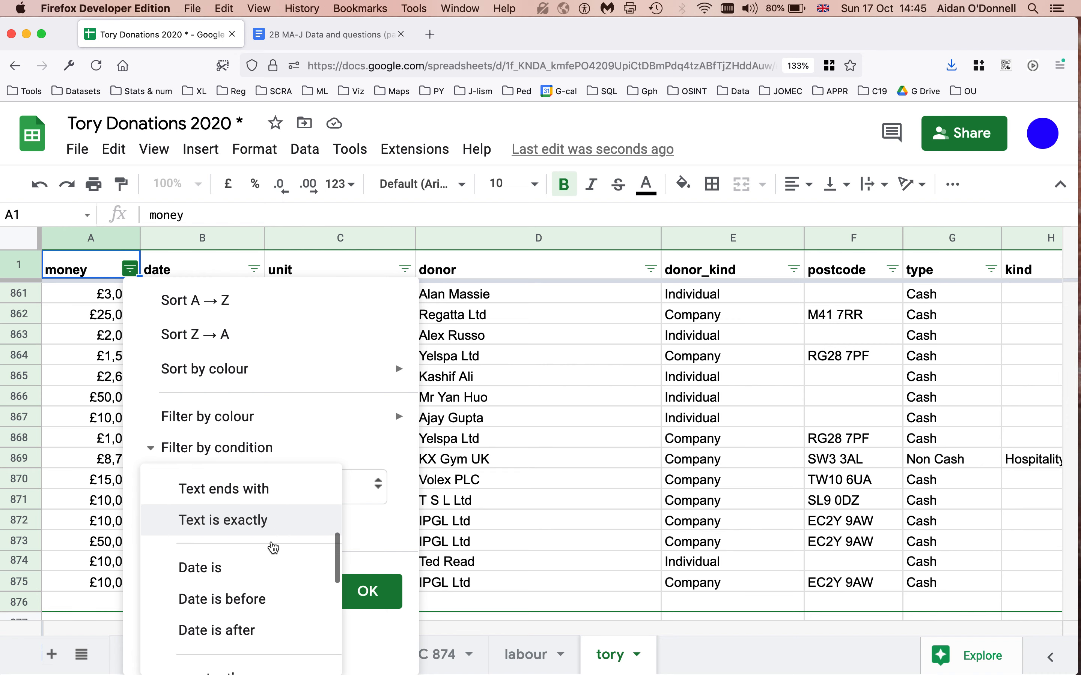
{"action": "left_click", "coordinate": [229, 554]}
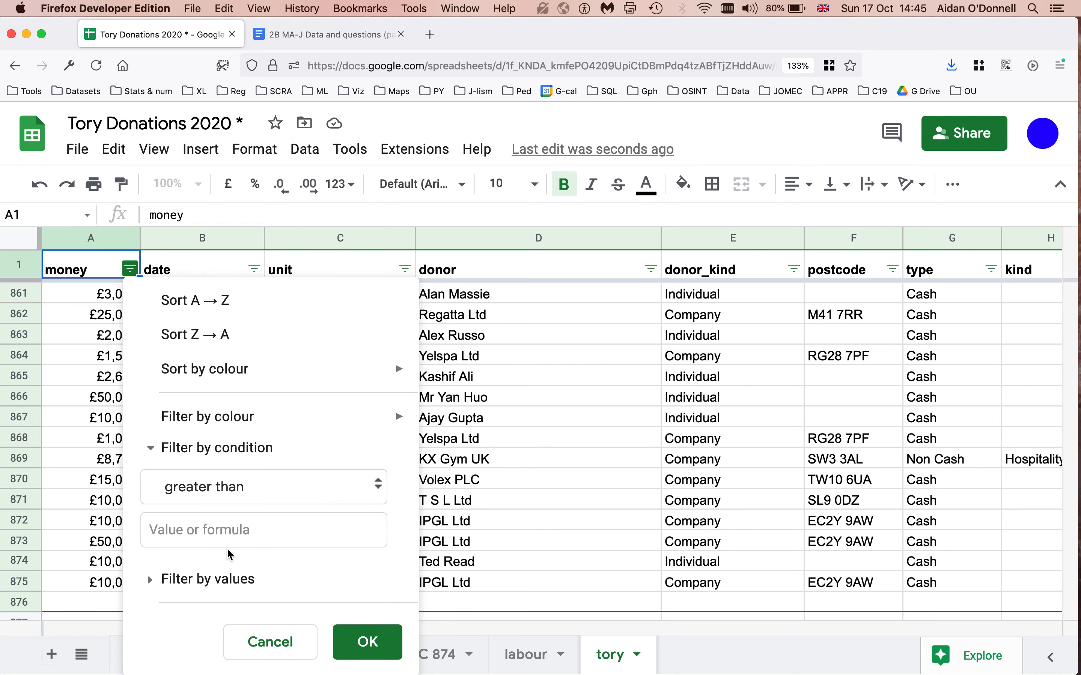
{"action": "left_click", "coordinate": [217, 533]}
{"action": "type", "text": "30000"}
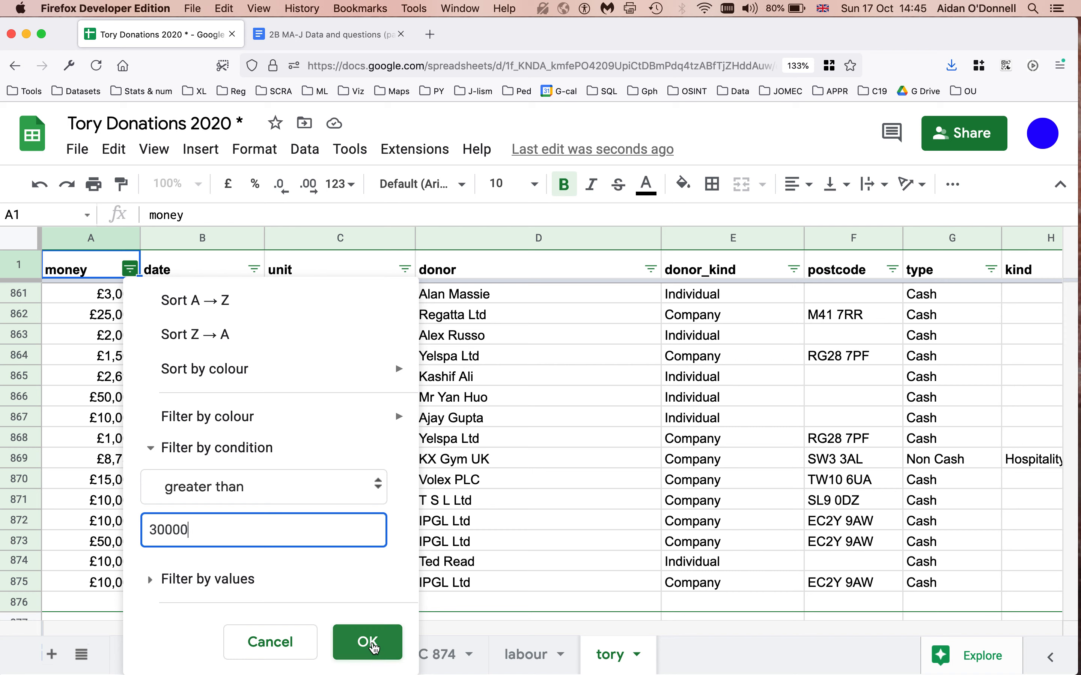
{"action": "left_click", "coordinate": [367, 642]}
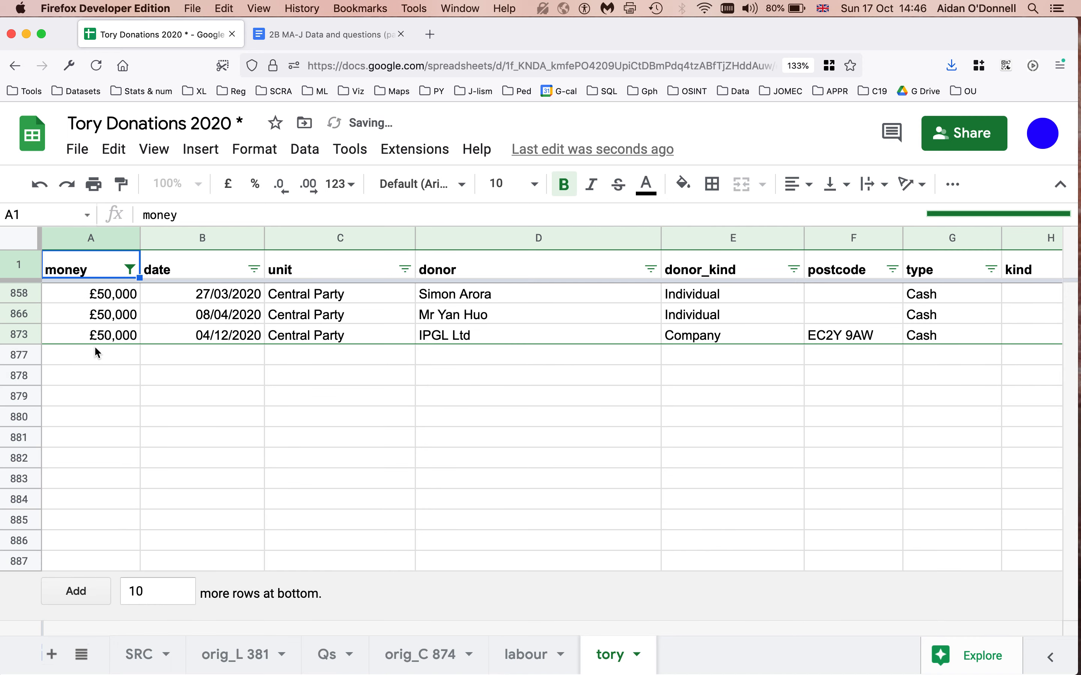
Select all the filtered money values and display their count in the selection summary.
{"action": "key", "text": "Down"}
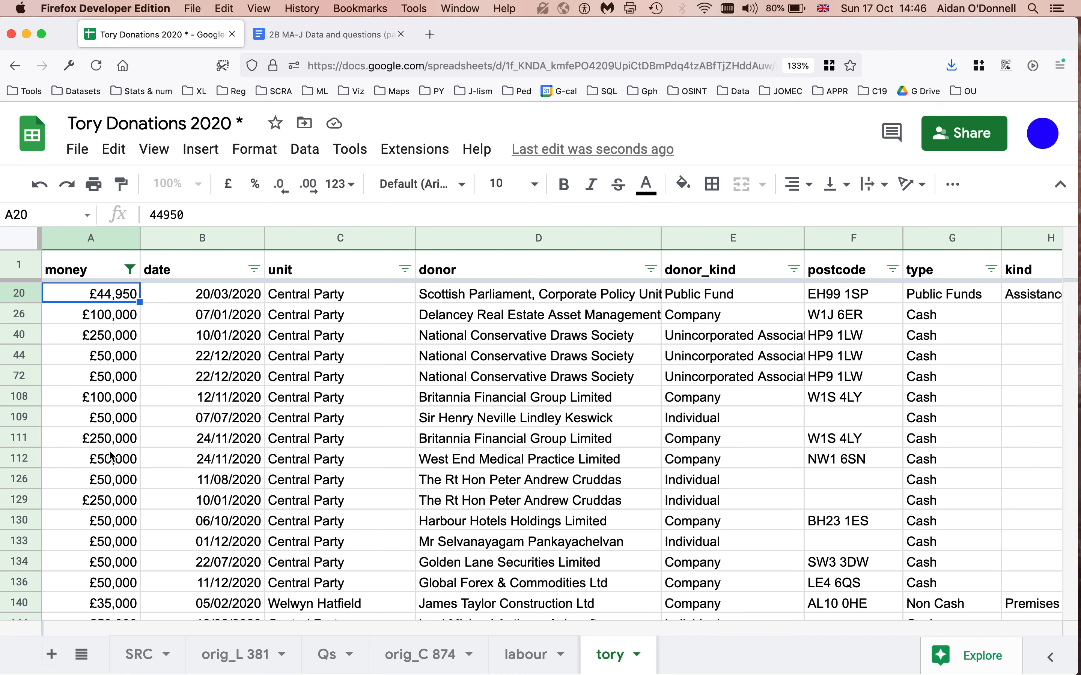
{"action": "key", "text": "super+shift+Down"}
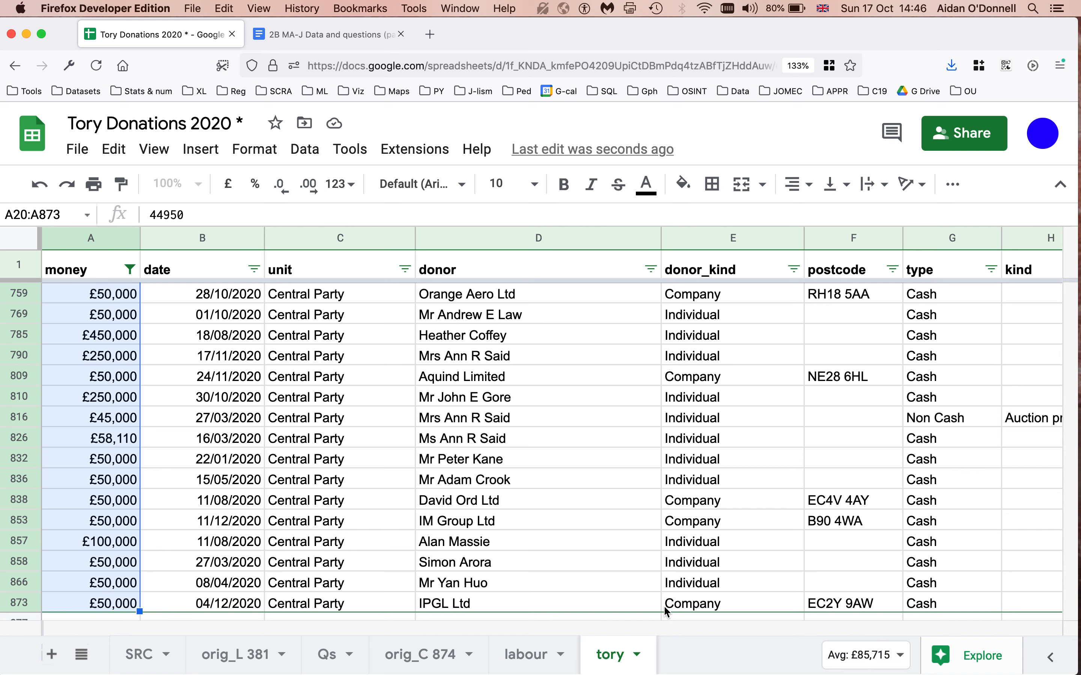
{"action": "left_click", "coordinate": [893, 660]}
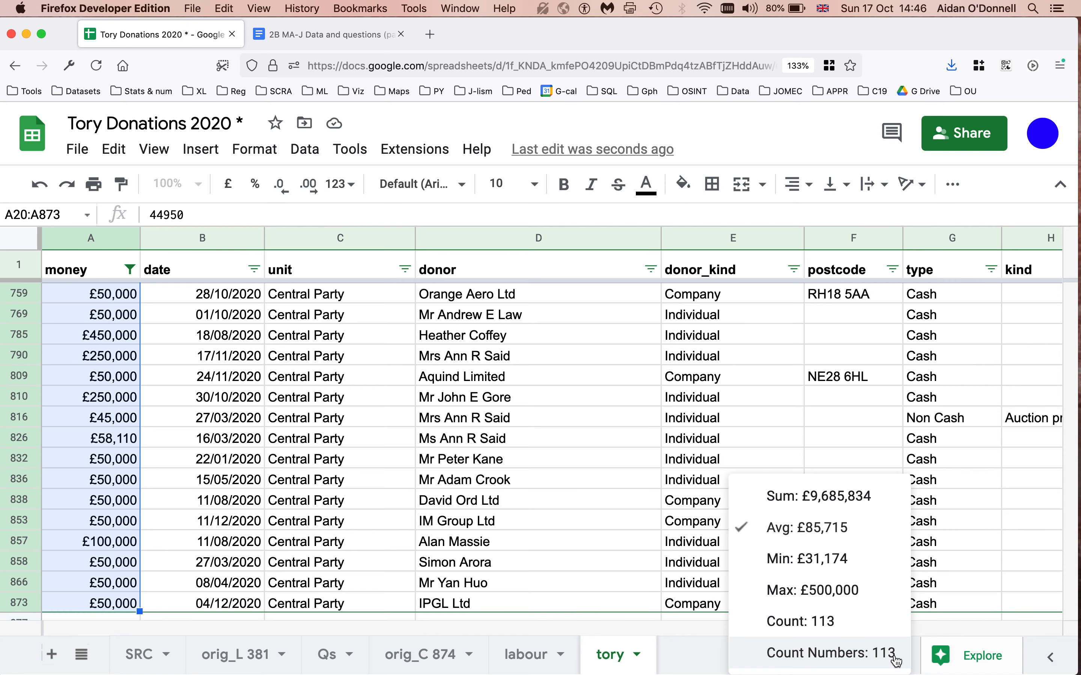
{"action": "left_click", "coordinate": [823, 622]}
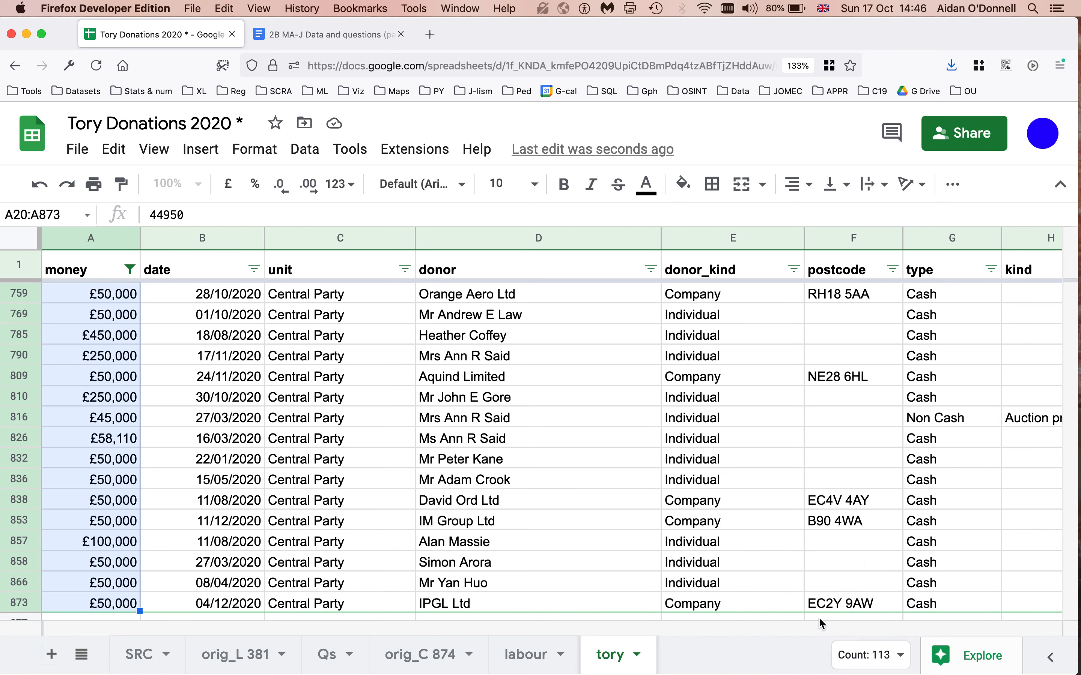
Reselect the filtered money values from the first one down, and remove the filter from the sheet.
{"action": "left_click", "coordinate": [117, 585]}
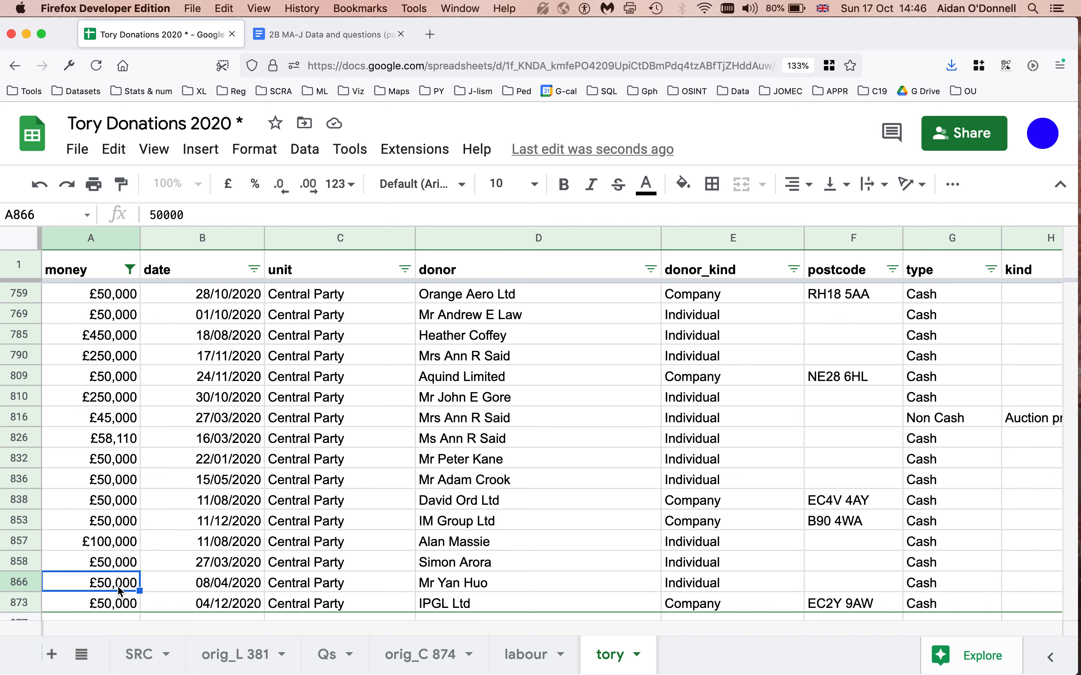
{"action": "key", "text": "super+Up"}
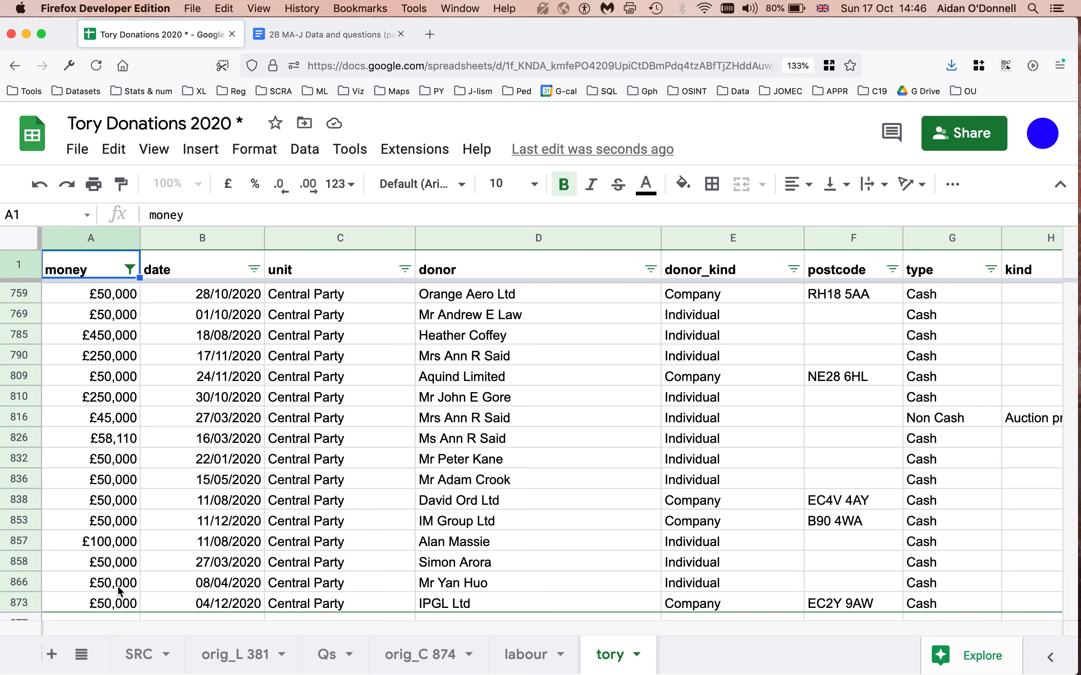
{"action": "key", "text": "Down"}
{"action": "key", "text": "super+shift+Down"}
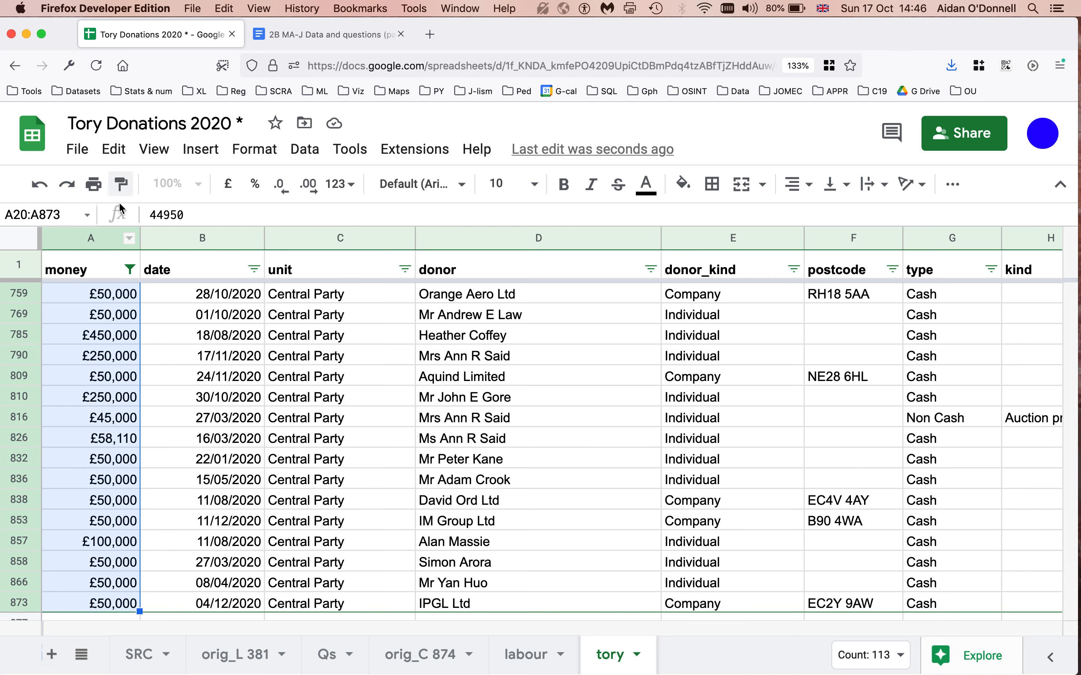
{"action": "left_click", "coordinate": [306, 158]}
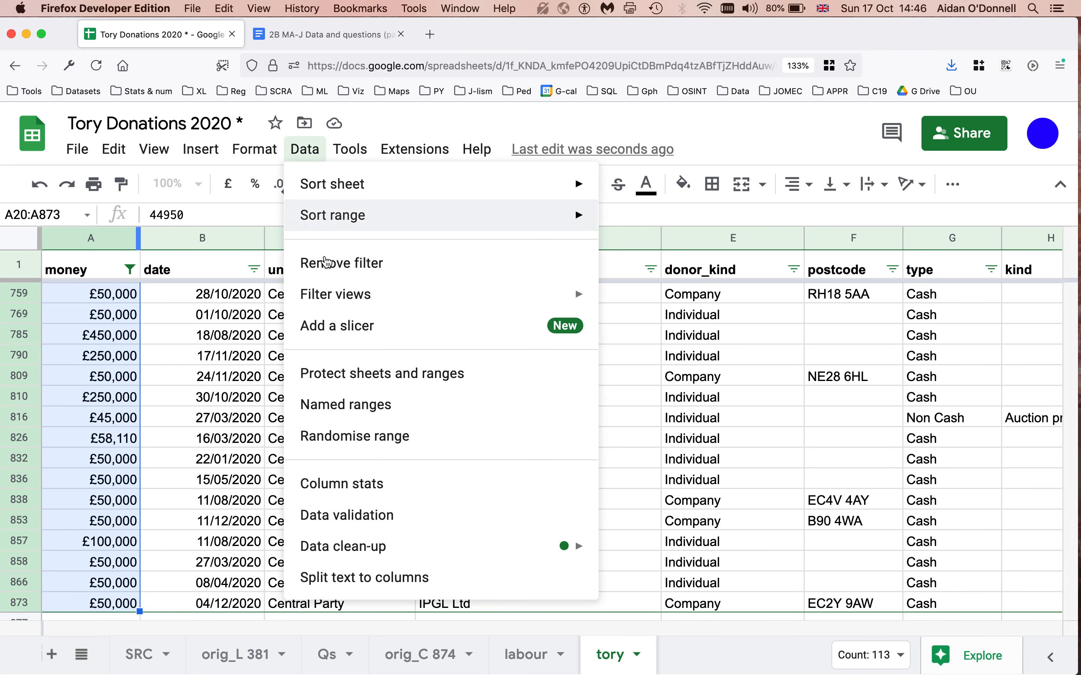
{"action": "left_click", "coordinate": [329, 265]}
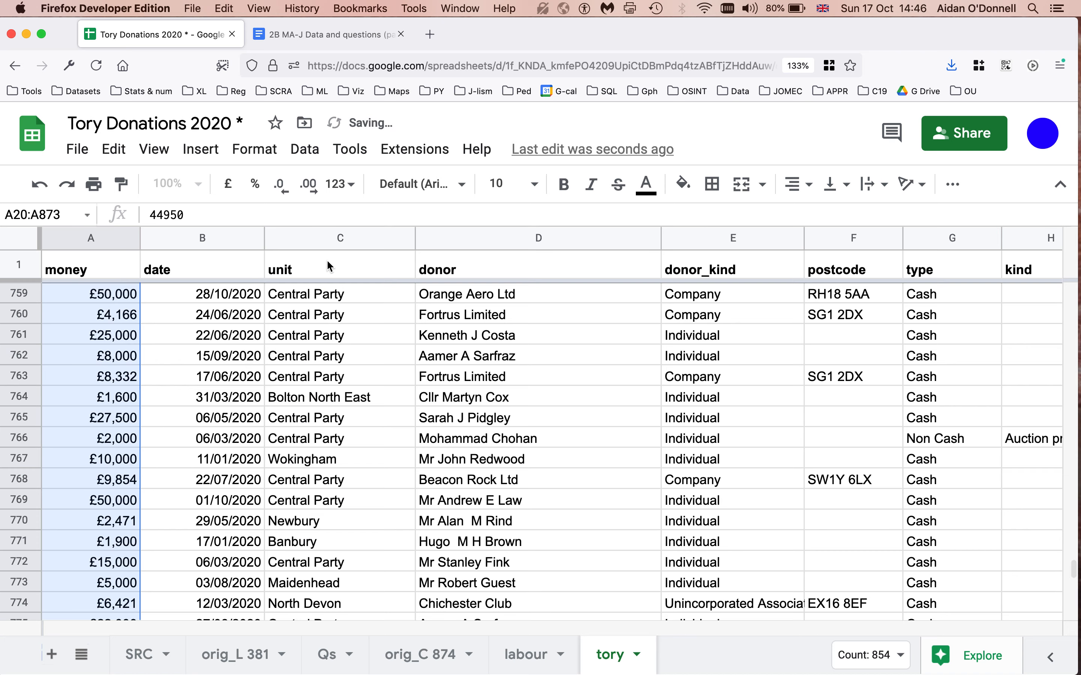
Enter the formula =COUNTIF(A2:A875, ">30000") in A876, the first empty cell below the money values.
{"action": "left_click", "coordinate": [100, 379]}
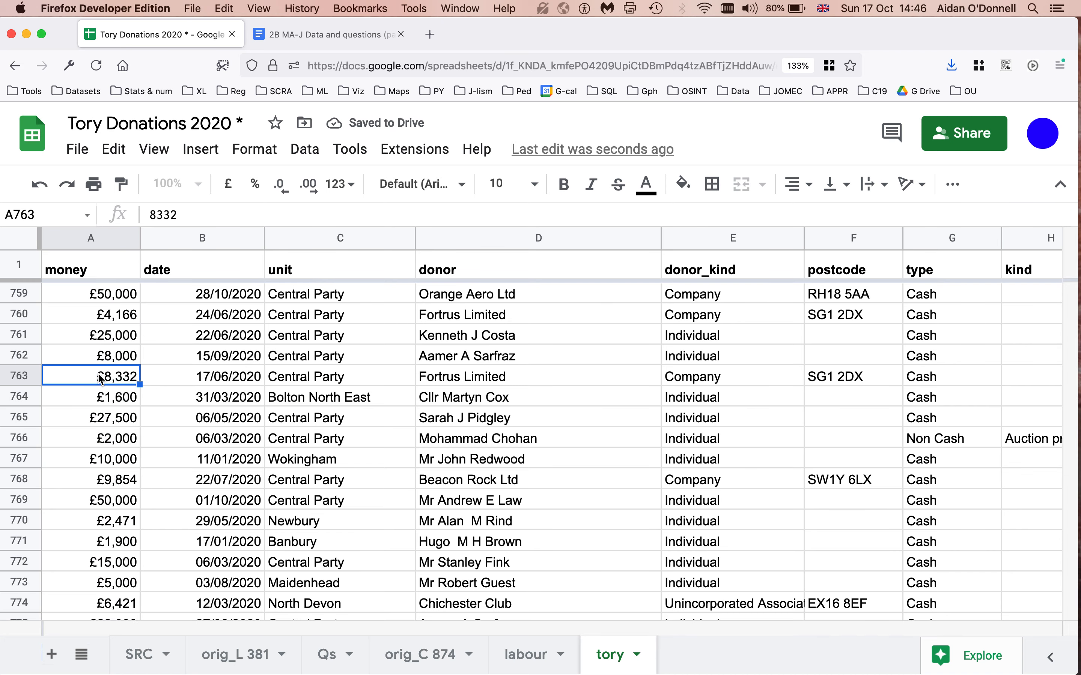
{"action": "key", "text": "super+Down"}
{"action": "key", "text": "Down"}
{"action": "type", "text": "="}
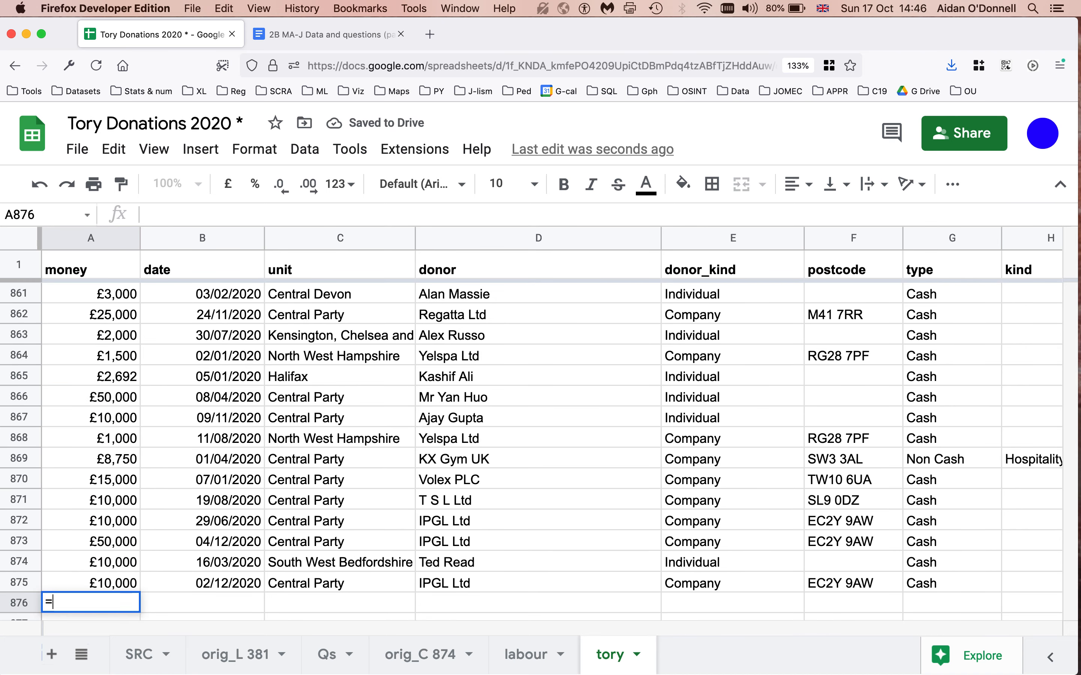
{"action": "type", "text": "COUNTIF"}
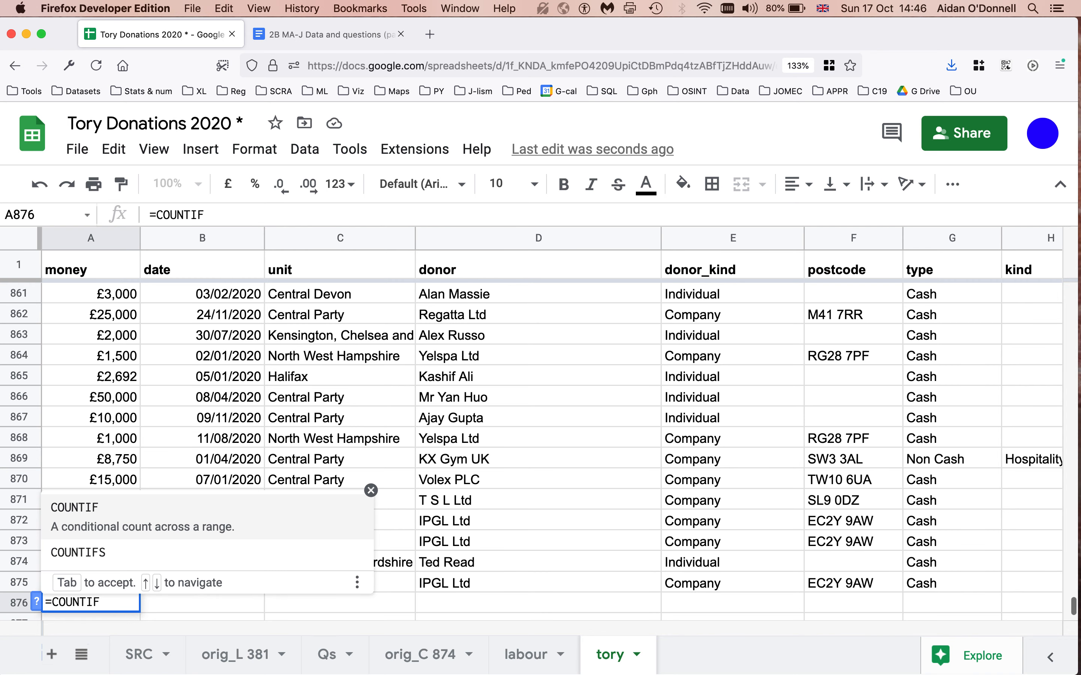
{"action": "type", "text": "("}
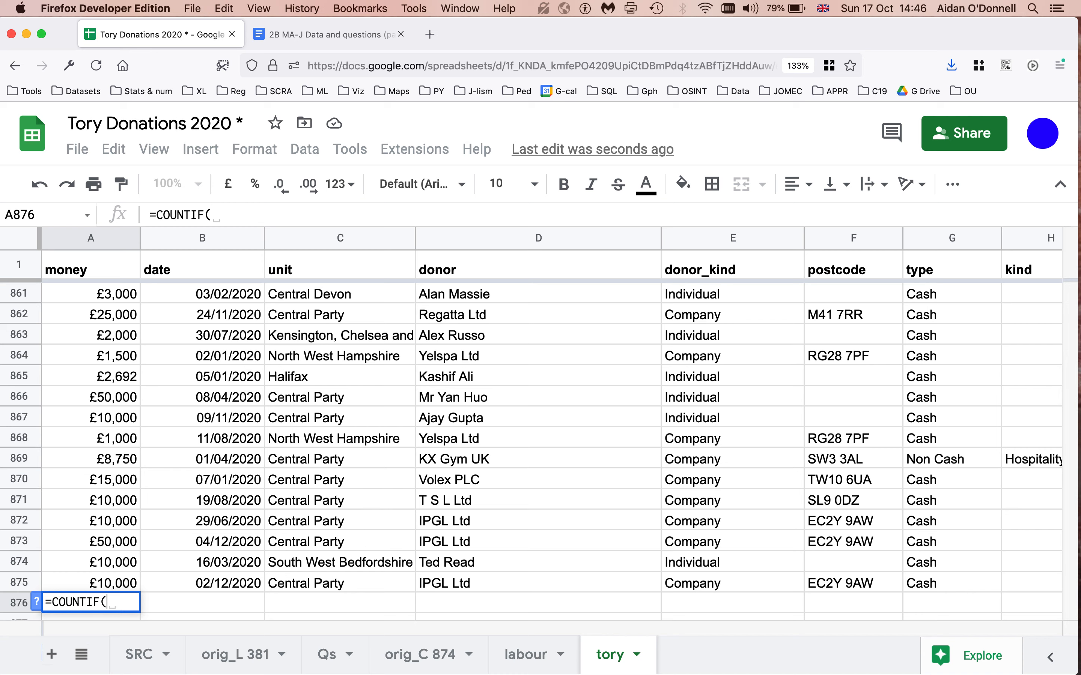
{"action": "type", "text": "A2"}
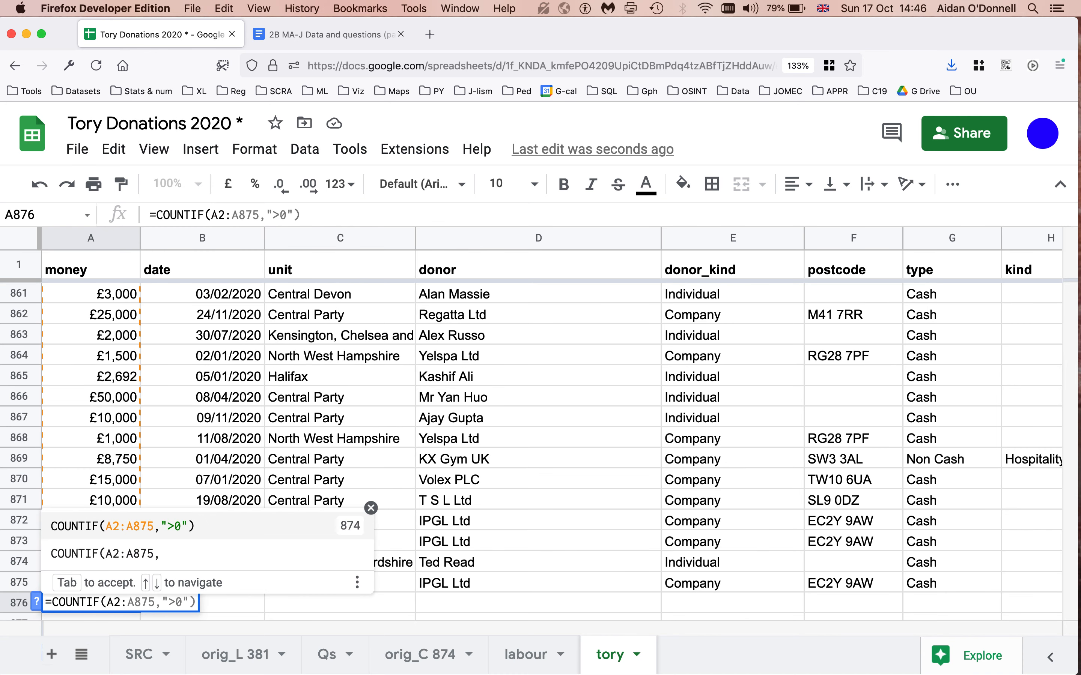
{"action": "type", "text": ":A"}
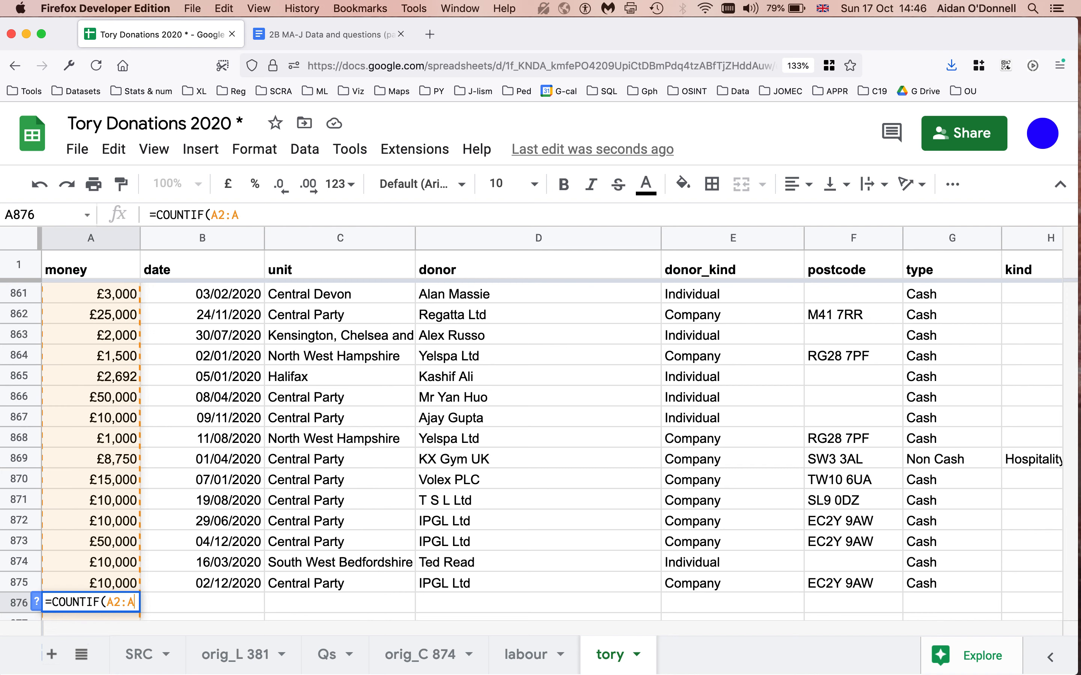
{"action": "type", "text": "875"}
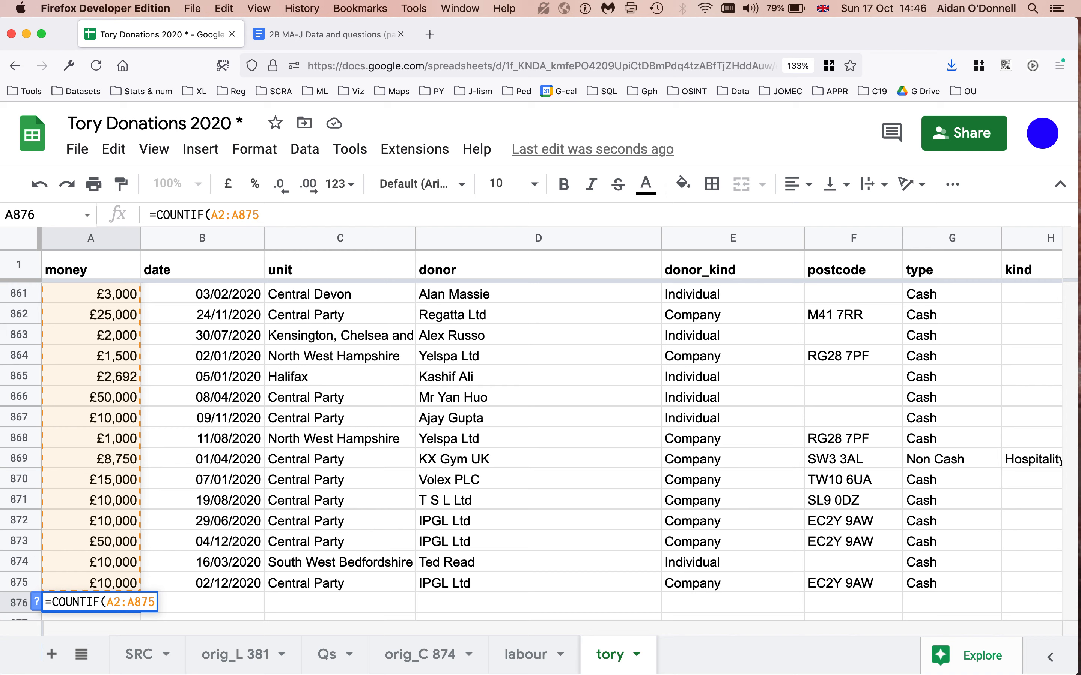
{"action": "type", "text": ", \""}
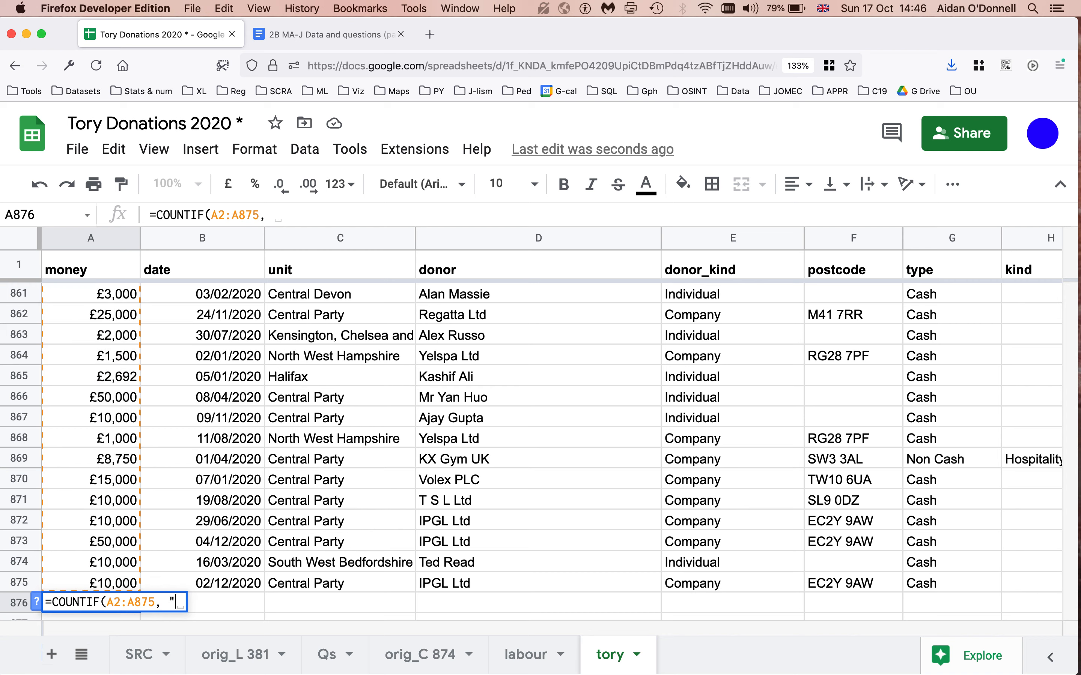
{"action": "type", "text": "\""}
{"action": "key", "text": "Left"}
{"action": "type", "text": ">"}
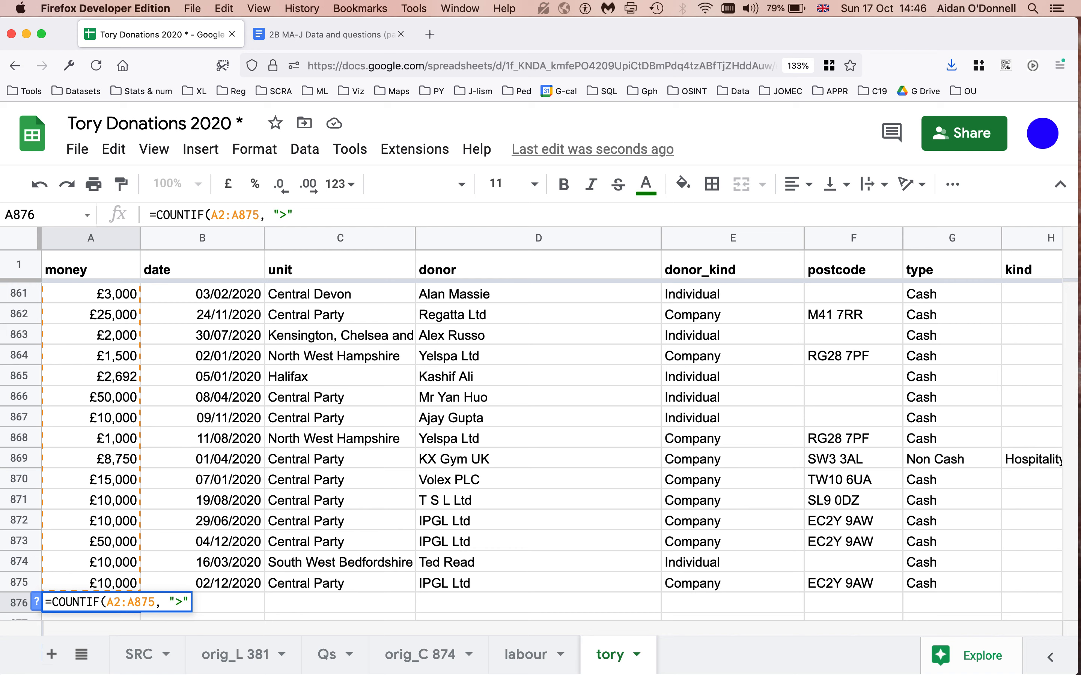
{"action": "type", "text": "30000\""}
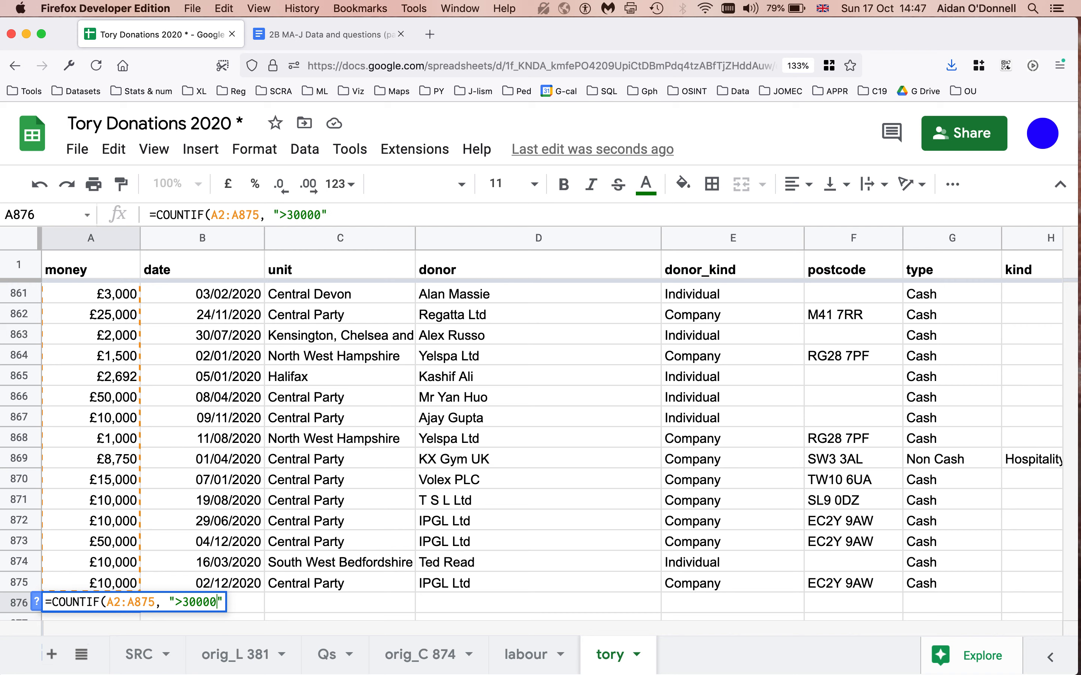
{"action": "type", "text": ")"}
{"action": "key", "text": "Return"}
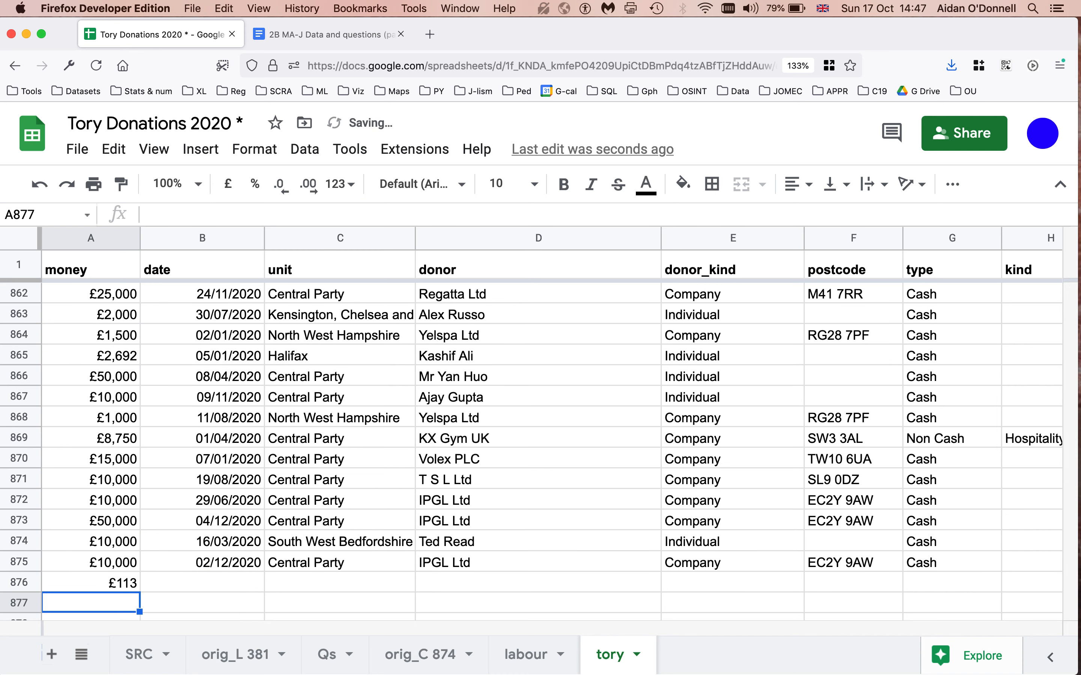
Clear the COUNTIF formula from A876 and check the next question in the 2B MA-J questions document.
{"action": "left_click", "coordinate": [114, 584]}
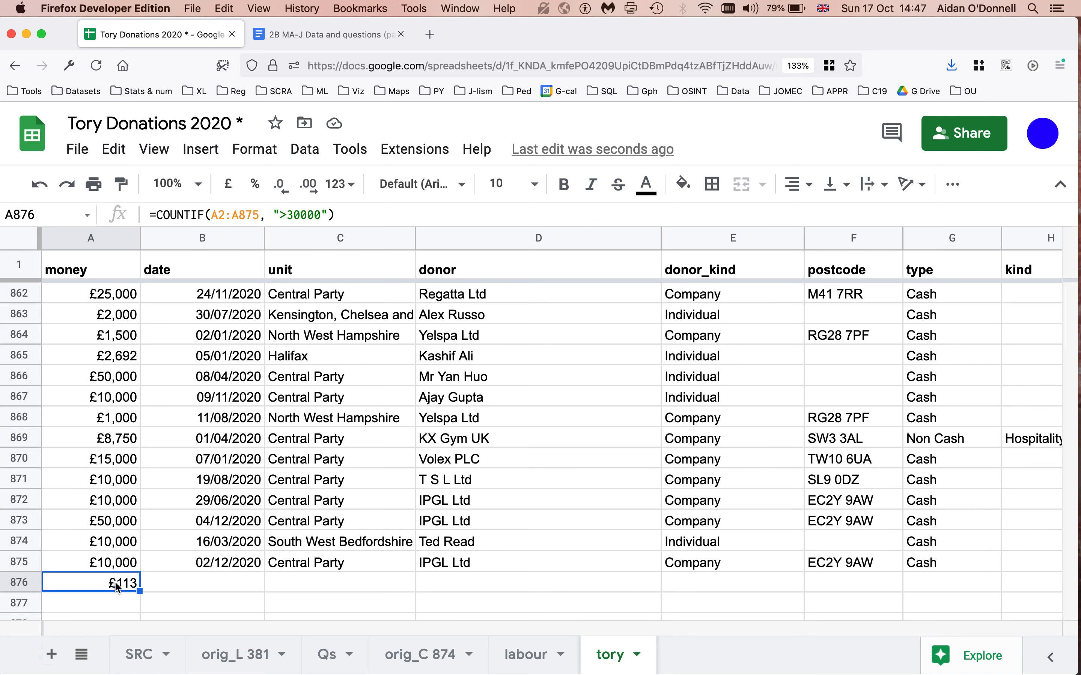
{"action": "key", "text": "Delete"}
{"action": "left_click", "coordinate": [312, 34]}
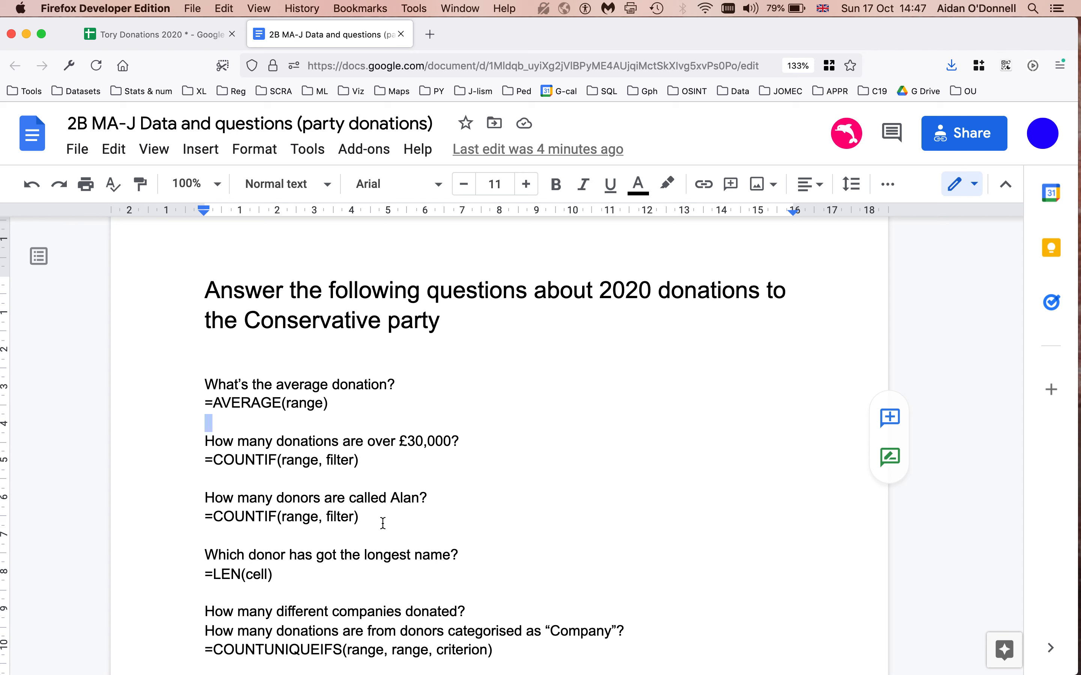
{"action": "left_click", "coordinate": [383, 523]}
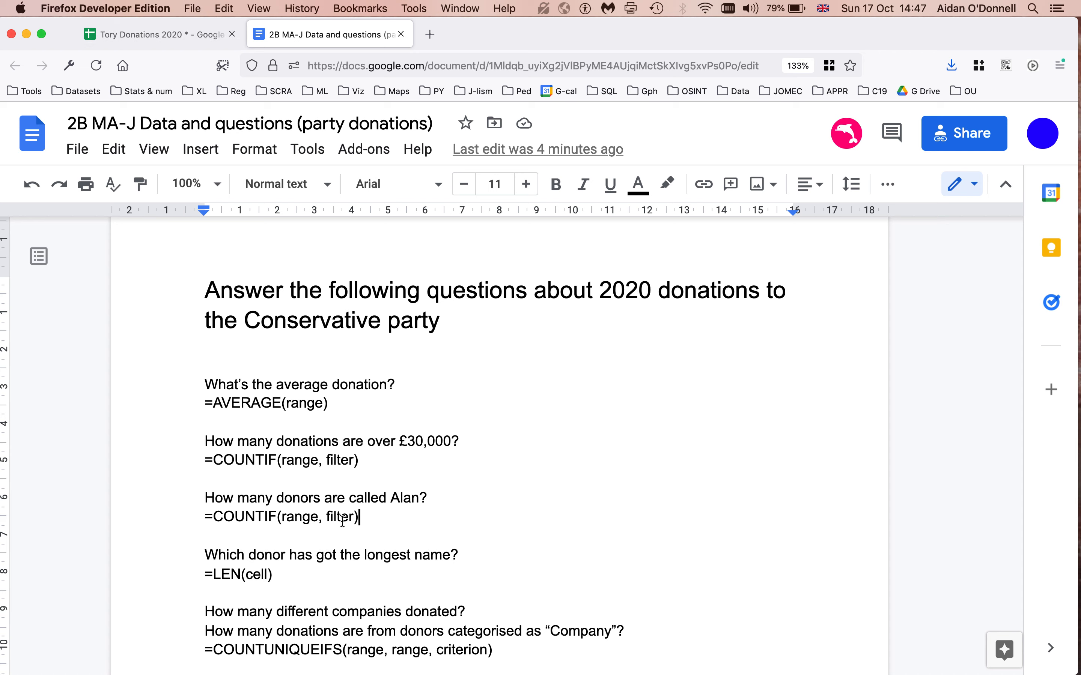
Return to the Tory Donations sheet and enter =COUNTIF(D2:D875, "Alan") in D876 below the donor column.
{"action": "left_click", "coordinate": [165, 35]}
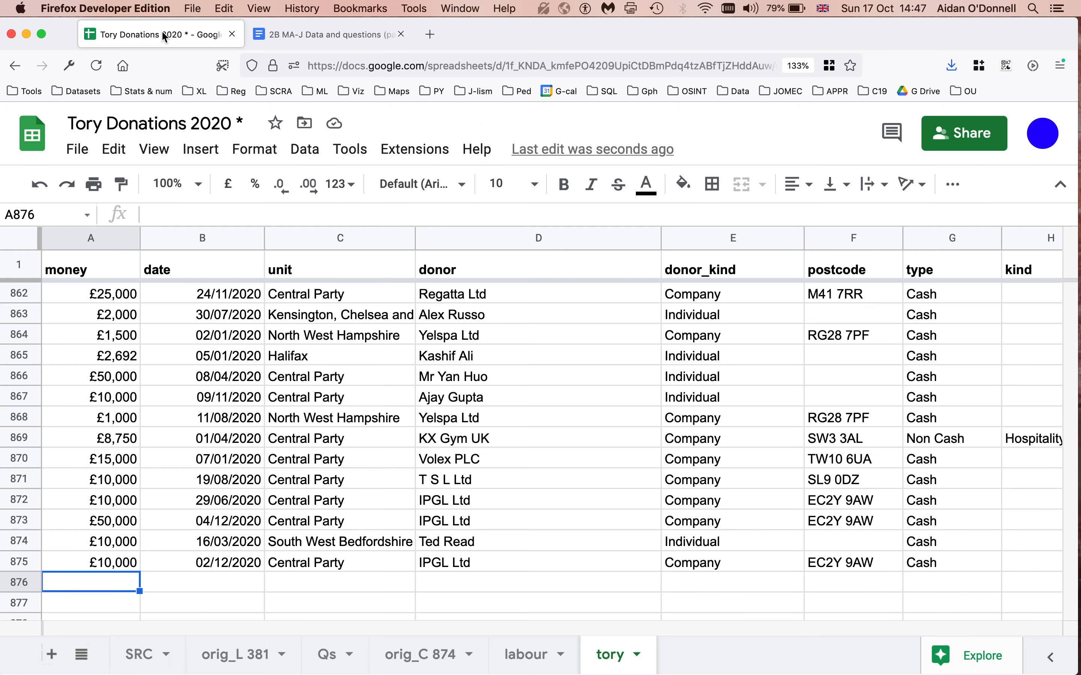
{"action": "left_click", "coordinate": [471, 583]}
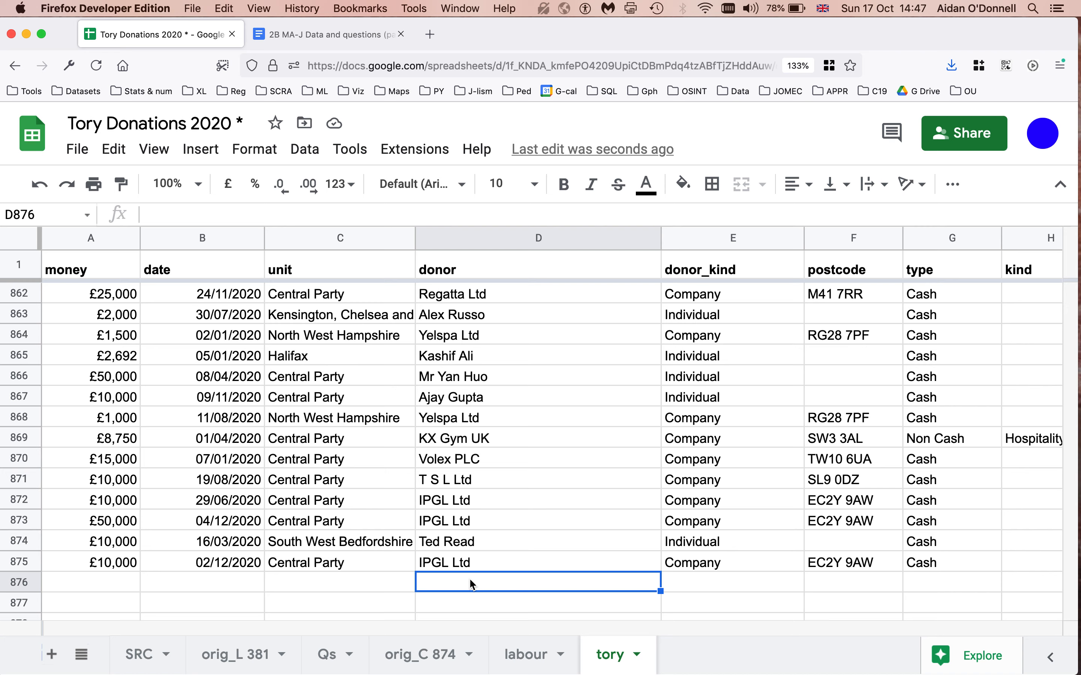
{"action": "type", "text": "=CONT"}
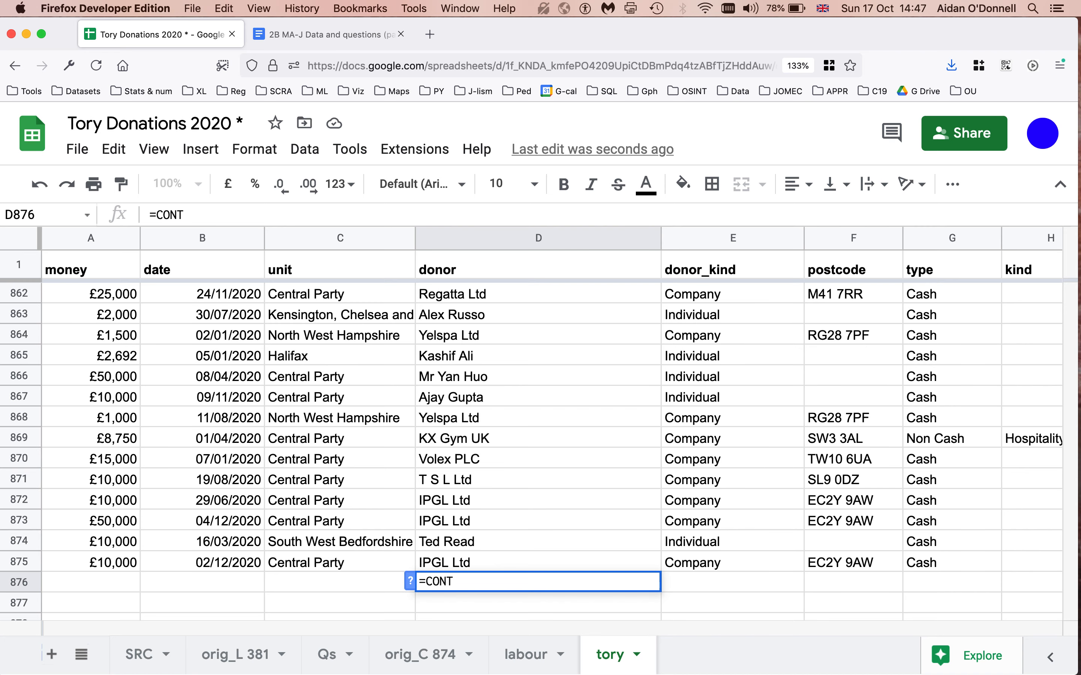
{"action": "key", "text": "BackSpace"}
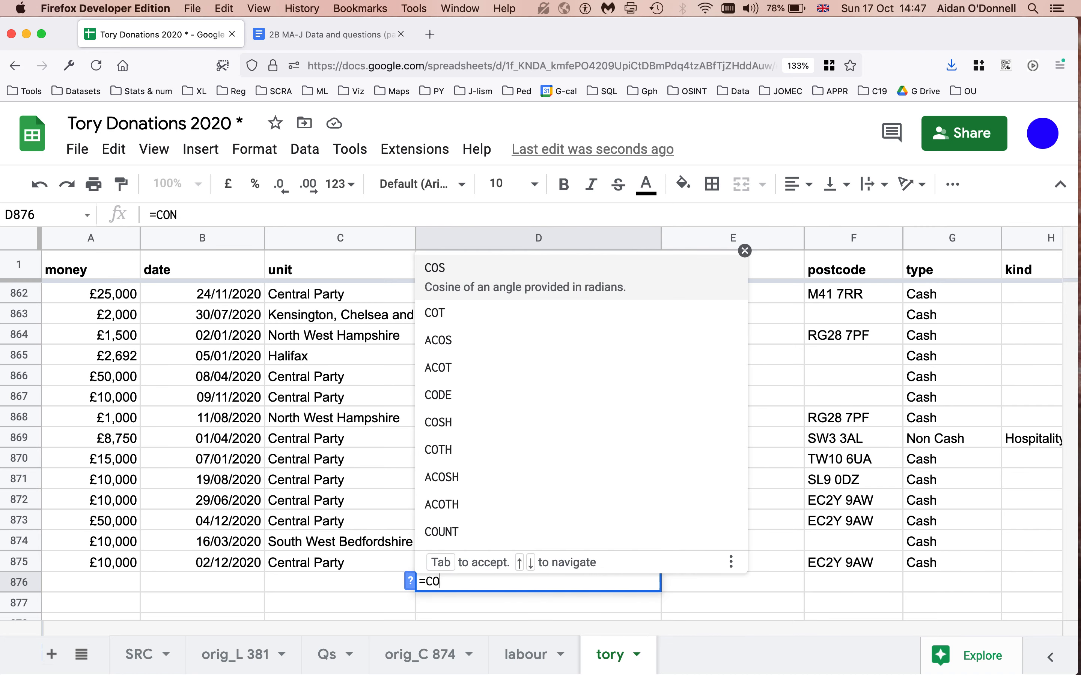
{"action": "type", "text": "UNTIF("}
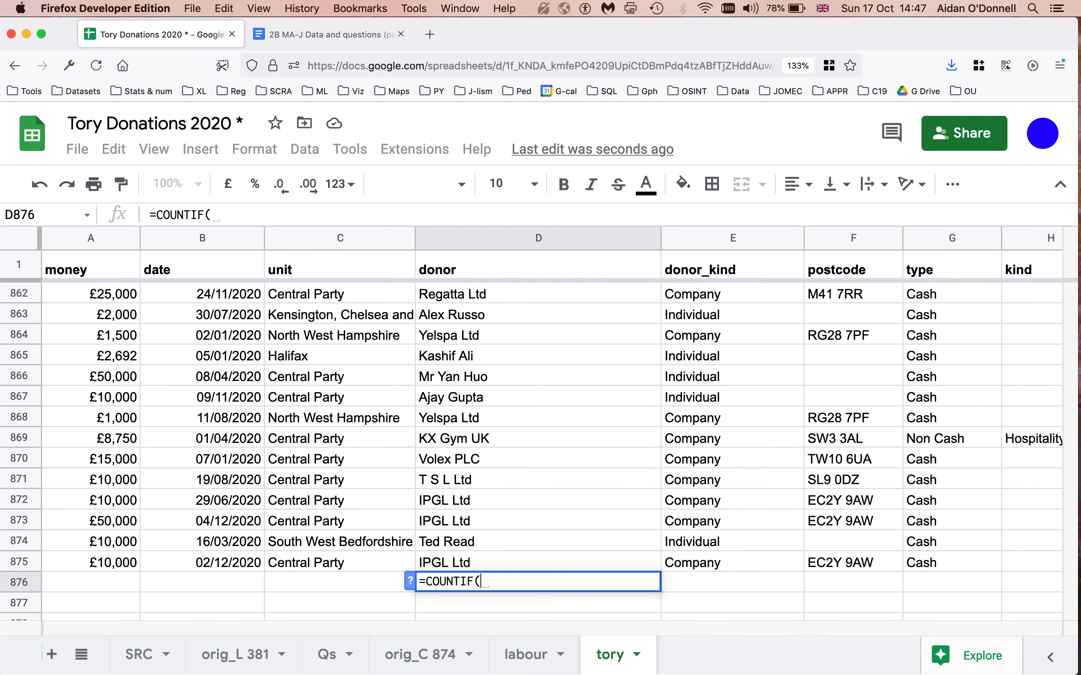
{"action": "type", "text": "D2:D"}
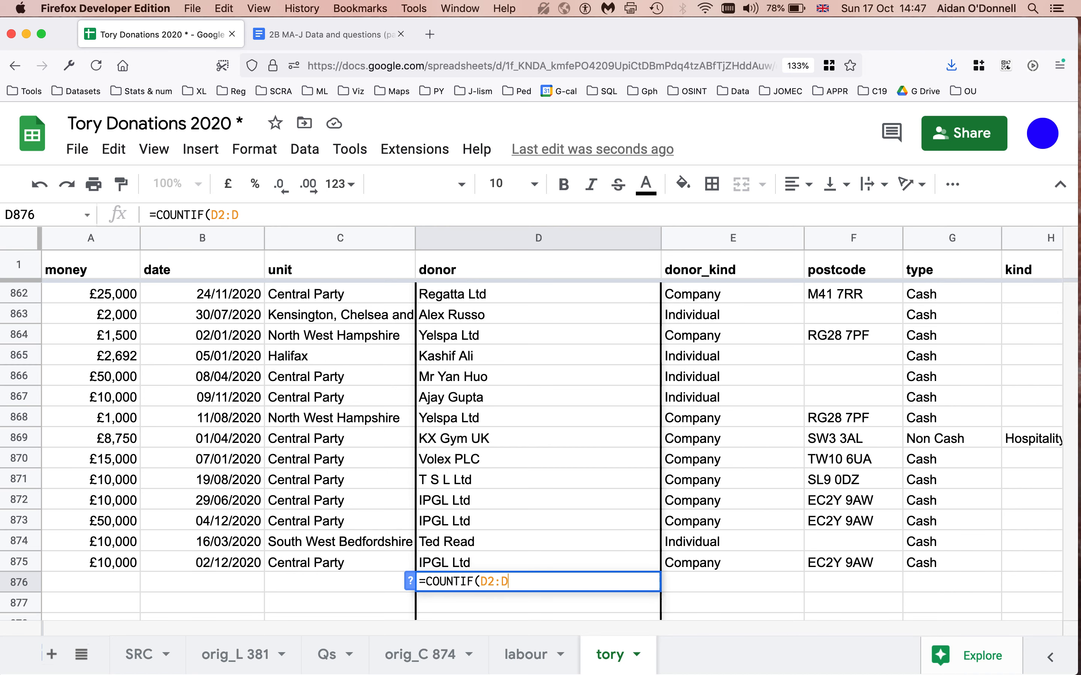
{"action": "type", "text": "875"}
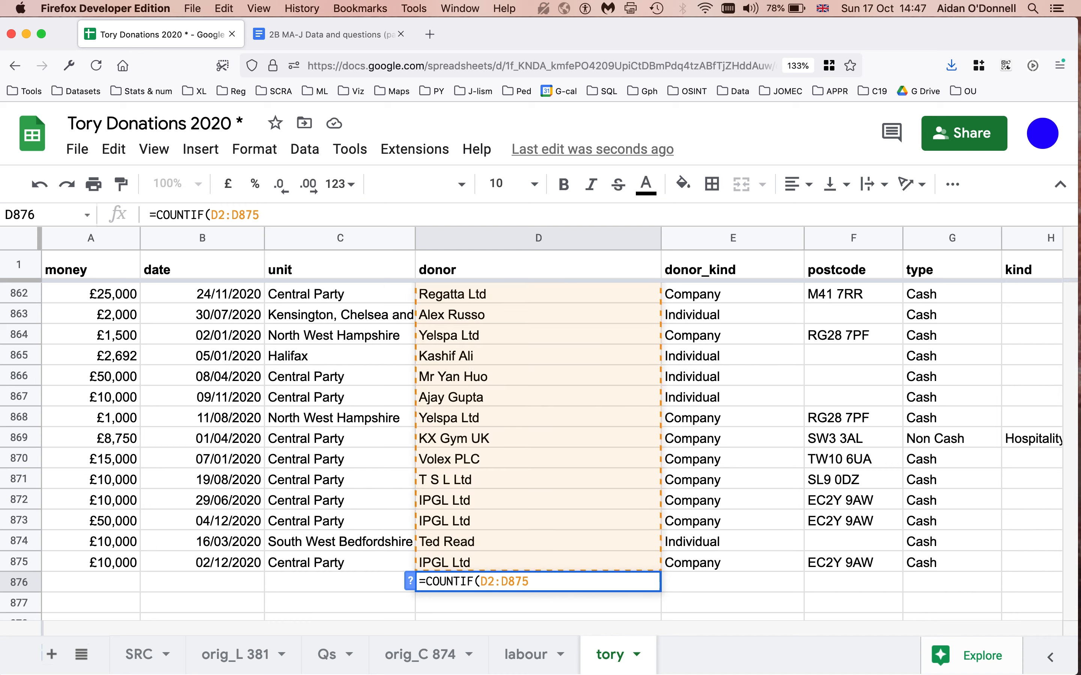
{"action": "type", "text": ", "}
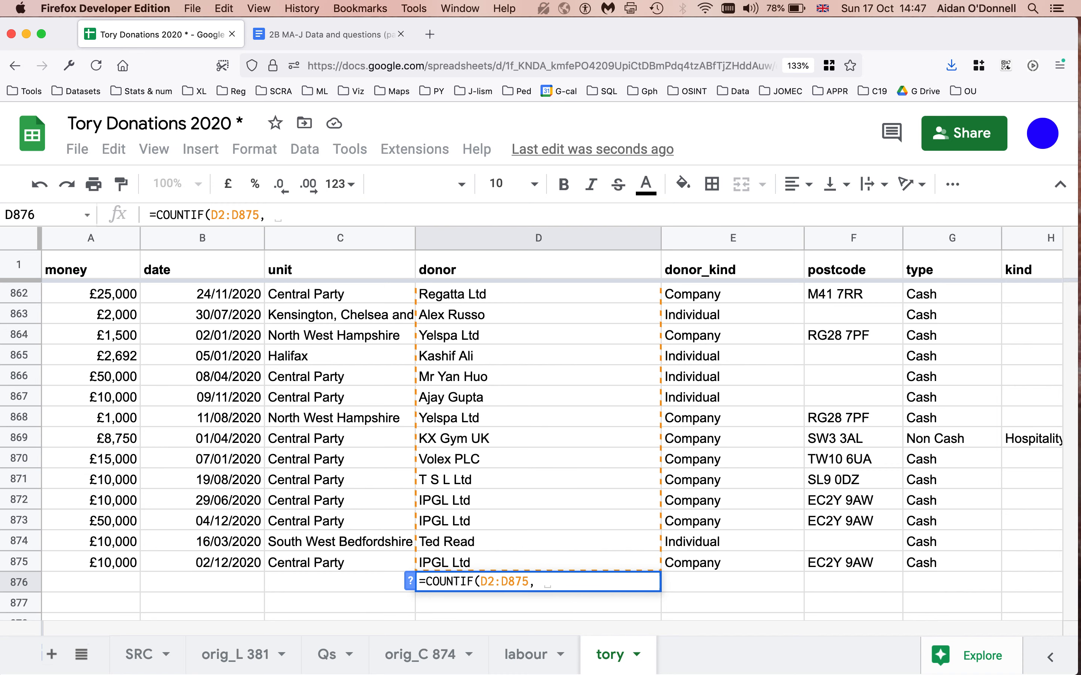
{"action": "type", "text": "\"alan"}
{"action": "key", "text": "BackSpace"}
{"action": "key", "text": "BackSpace"}
{"action": "key", "text": "BackSpace"}
{"action": "key", "text": "BackSpace"}
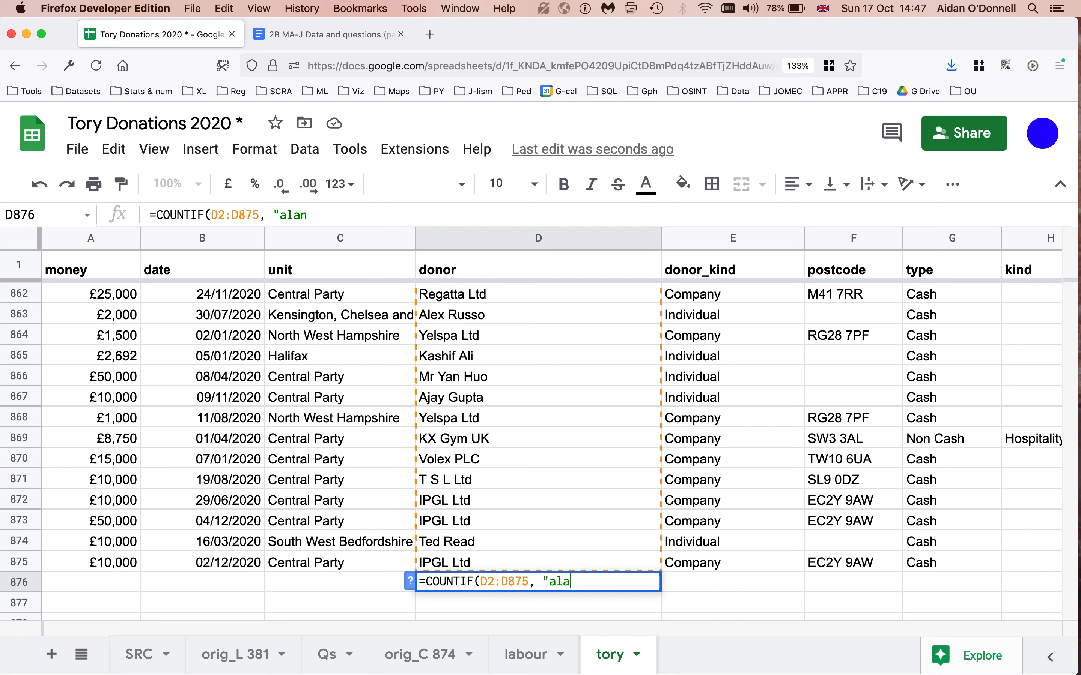
{"action": "type", "text": "Alan\")"}
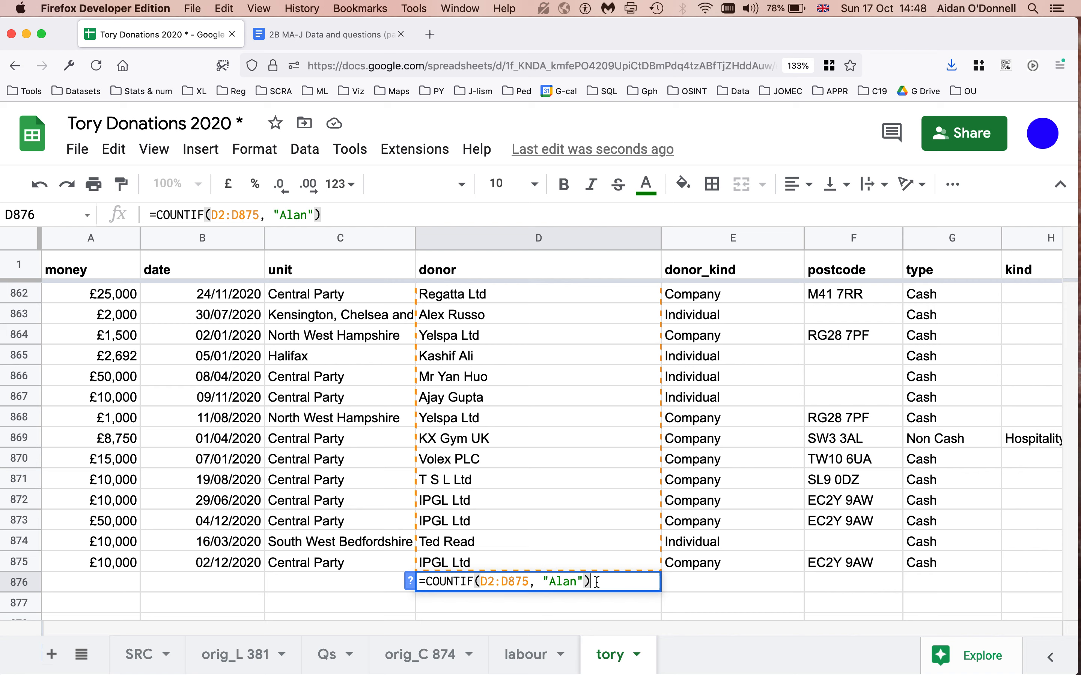
{"action": "key", "text": "Return"}
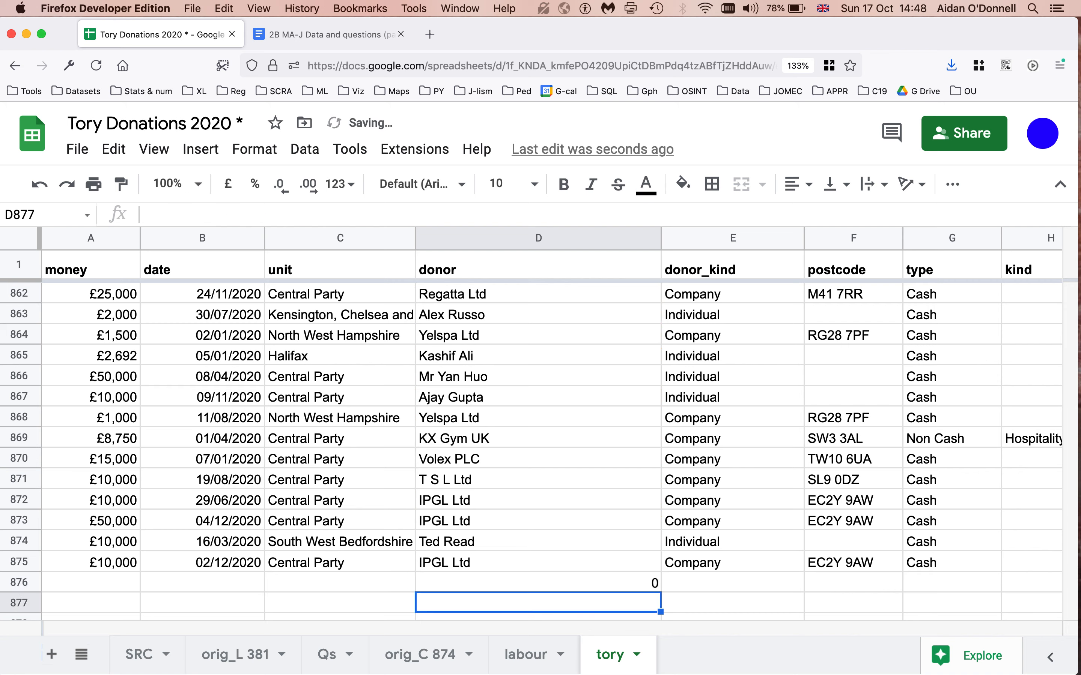
Check how matching donor names are written in the list, and change the criterion in D876's COUNTIF formula to "Alan*".
{"action": "left_click", "coordinate": [533, 577]}
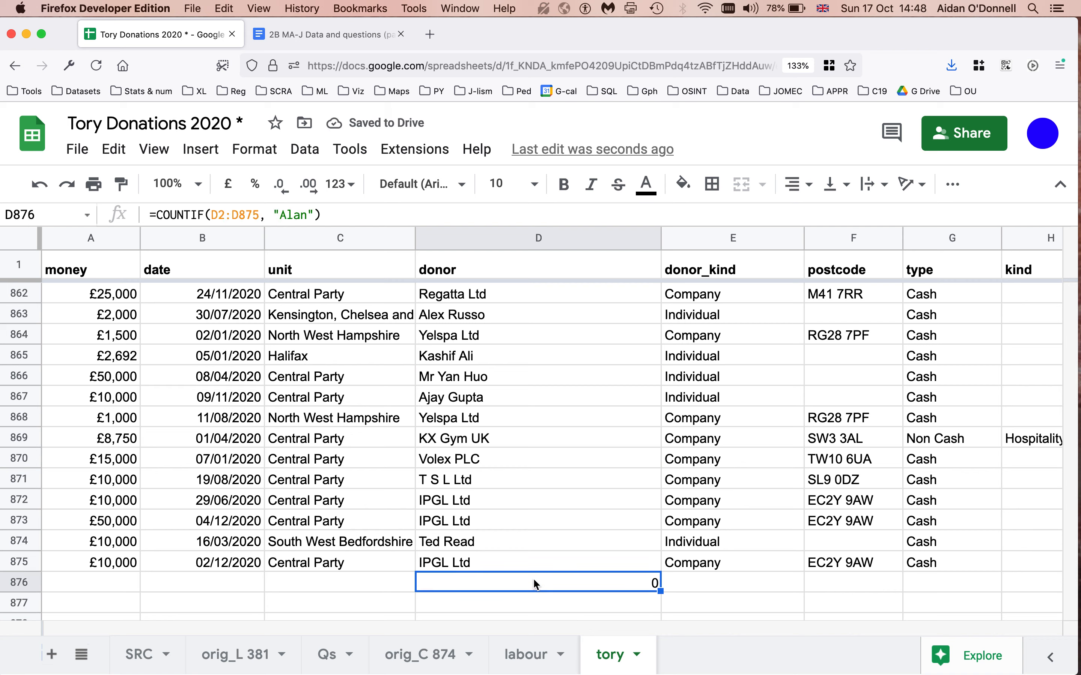
{"action": "scroll", "coordinate": [526, 500], "scroll_direction": "up", "scroll_amount": 5}
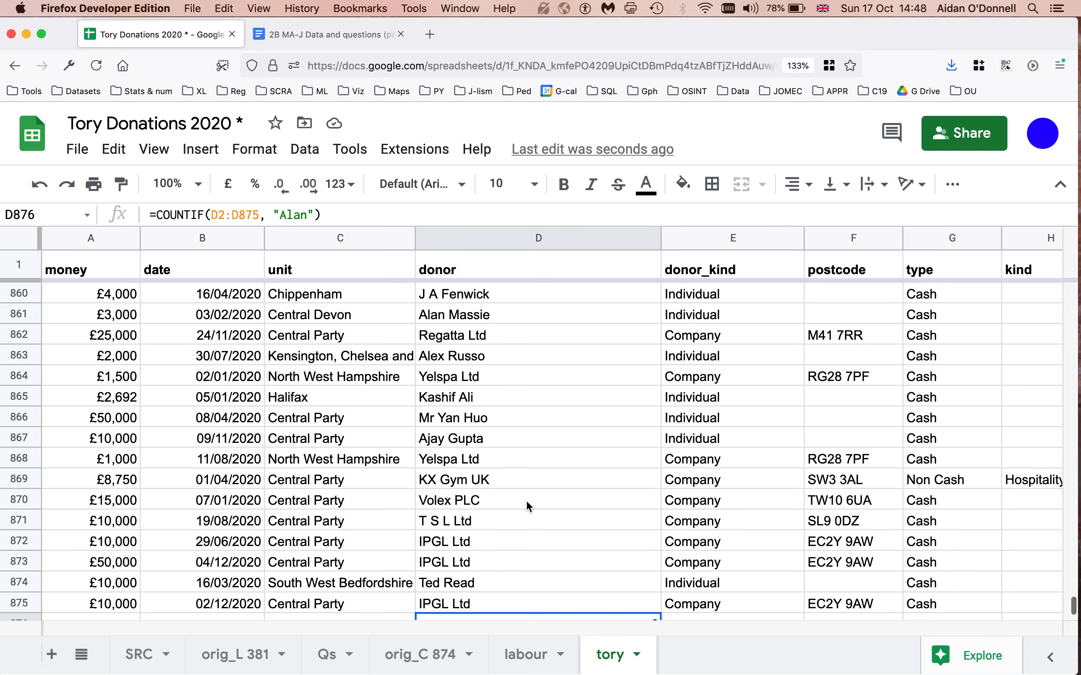
{"action": "left_click", "coordinate": [490, 463]}
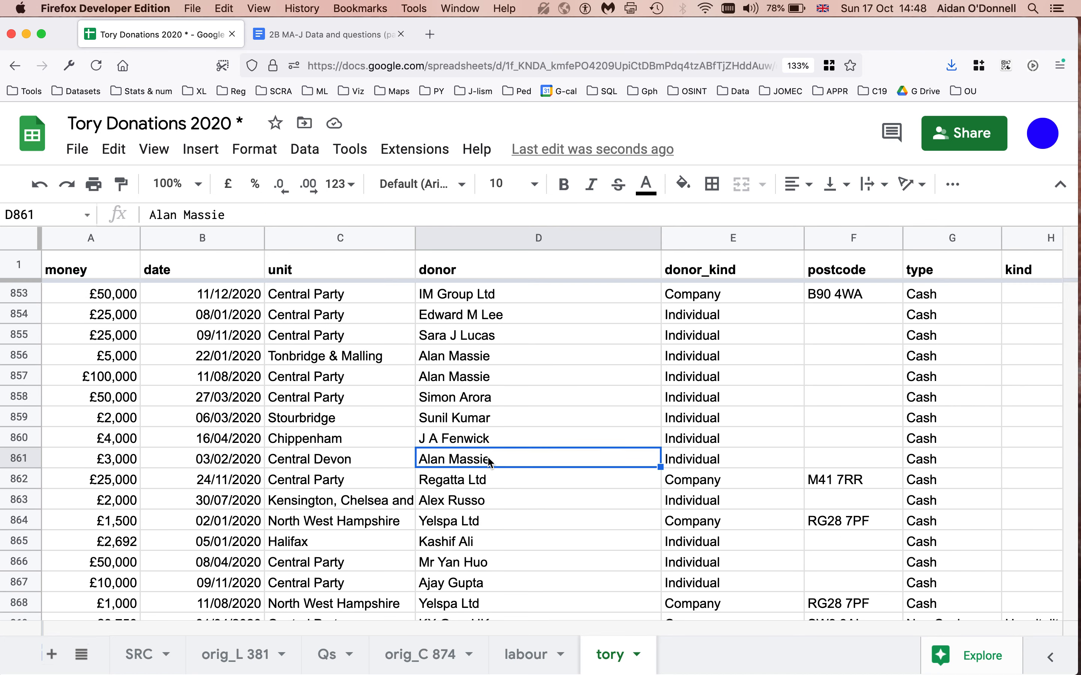
{"action": "scroll", "coordinate": [487, 460], "scroll_direction": "down", "scroll_amount": 7}
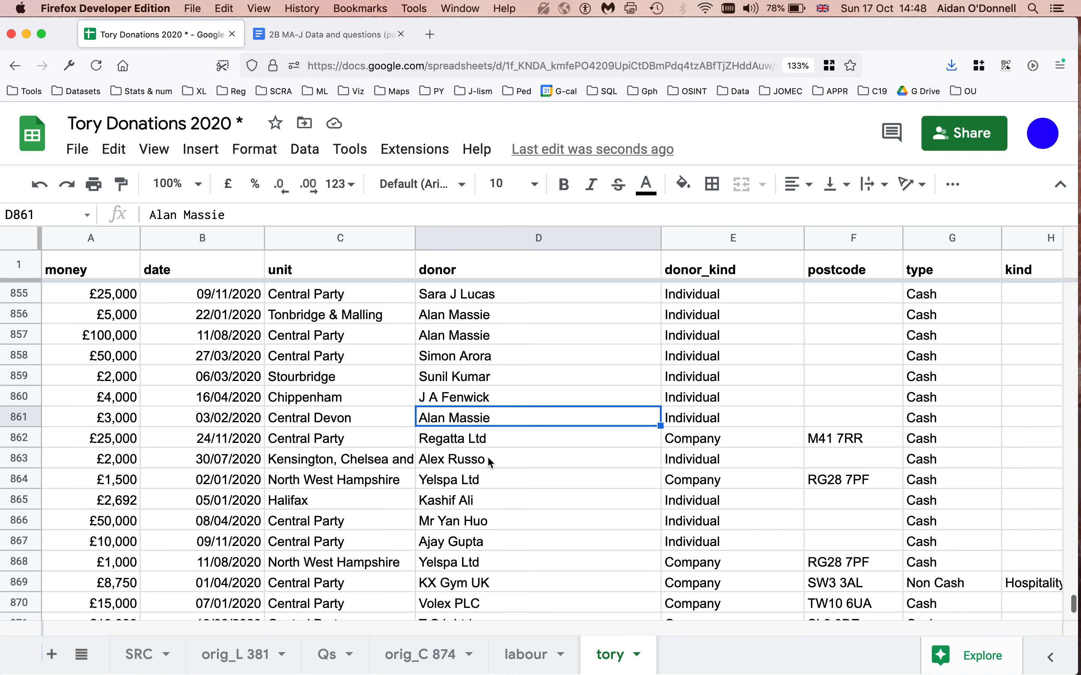
{"action": "left_click", "coordinate": [607, 485]}
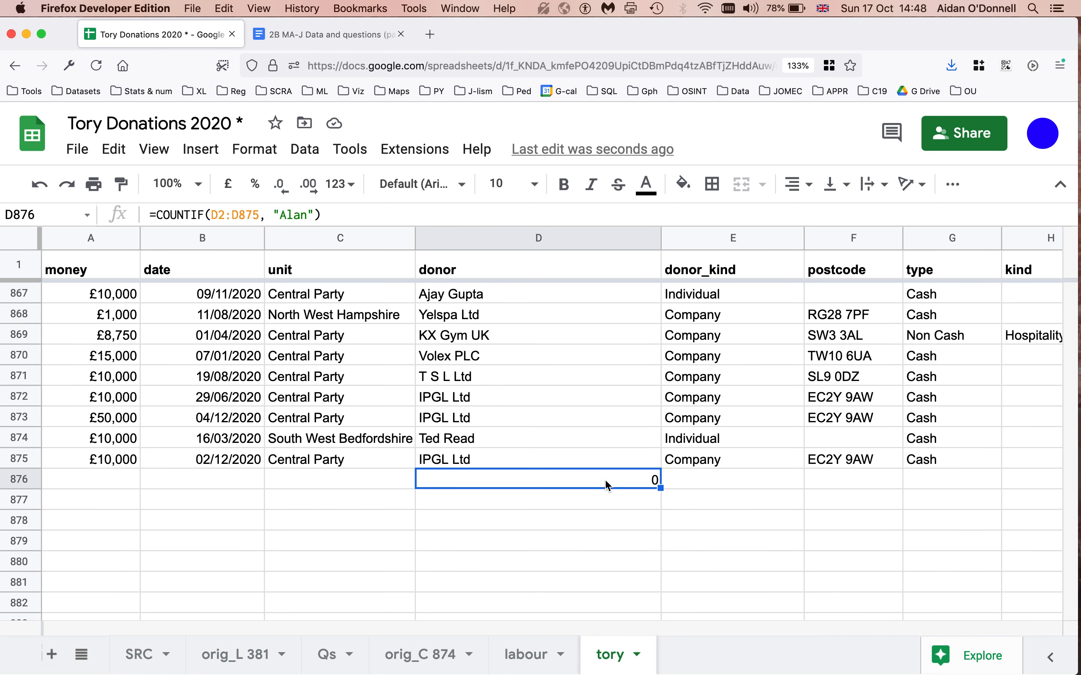
{"action": "left_click", "coordinate": [307, 216]}
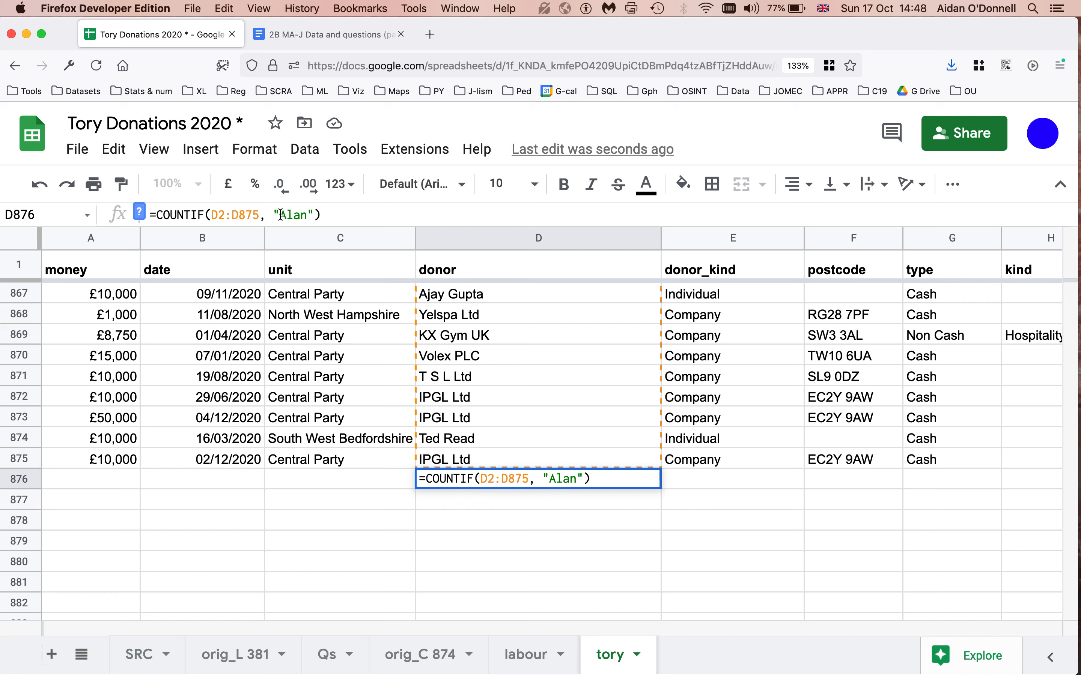
{"action": "type", "text": "*"}
{"action": "left_click", "coordinate": [582, 479]}
{"action": "key", "text": "BackSpace"}
{"action": "key", "text": "Left"}
{"action": "key", "text": "BackSpace"}
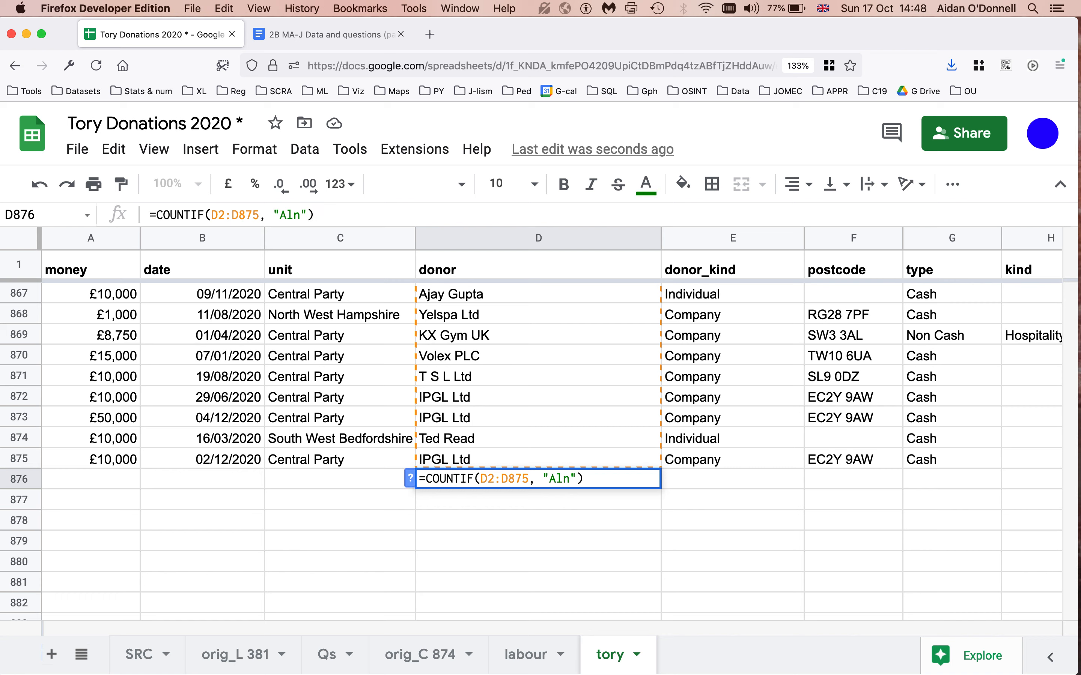
{"action": "type", "text": "*"}
{"action": "key", "text": "BackSpace"}
{"action": "type", "text": "an*"}
{"action": "key", "text": "Return"}
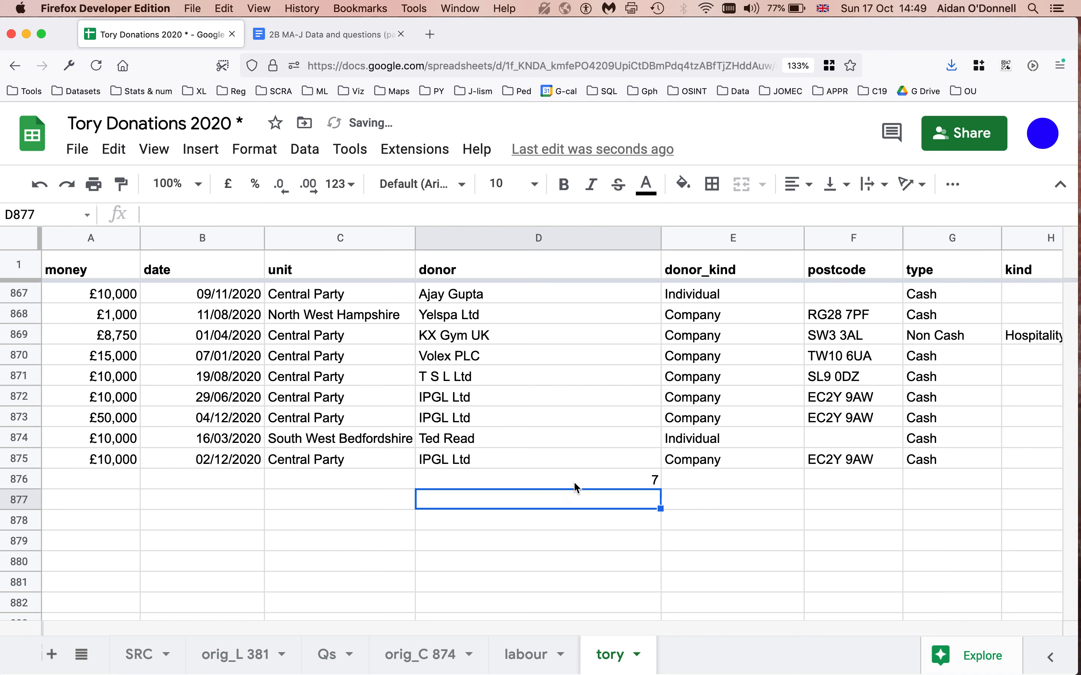
Change the criterion in D876's COUNTIF formula to "*Alan*" so it matches Alan anywhere in the donor name.
{"action": "left_click", "coordinate": [616, 478]}
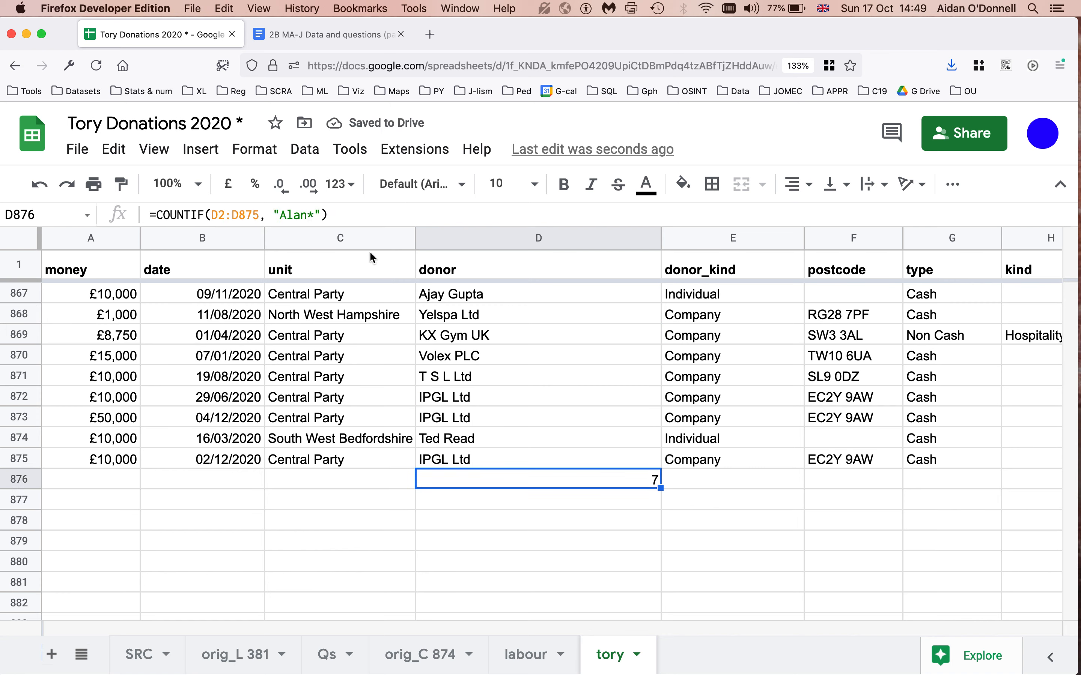
{"action": "left_click", "coordinate": [280, 215]}
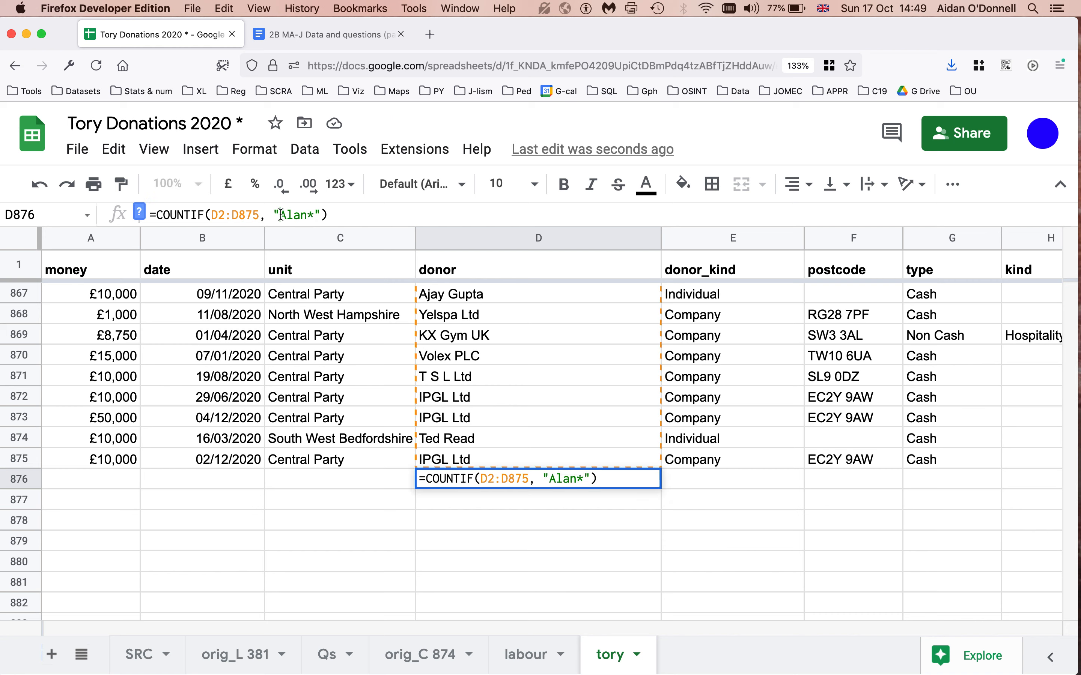
{"action": "type", "text": "*"}
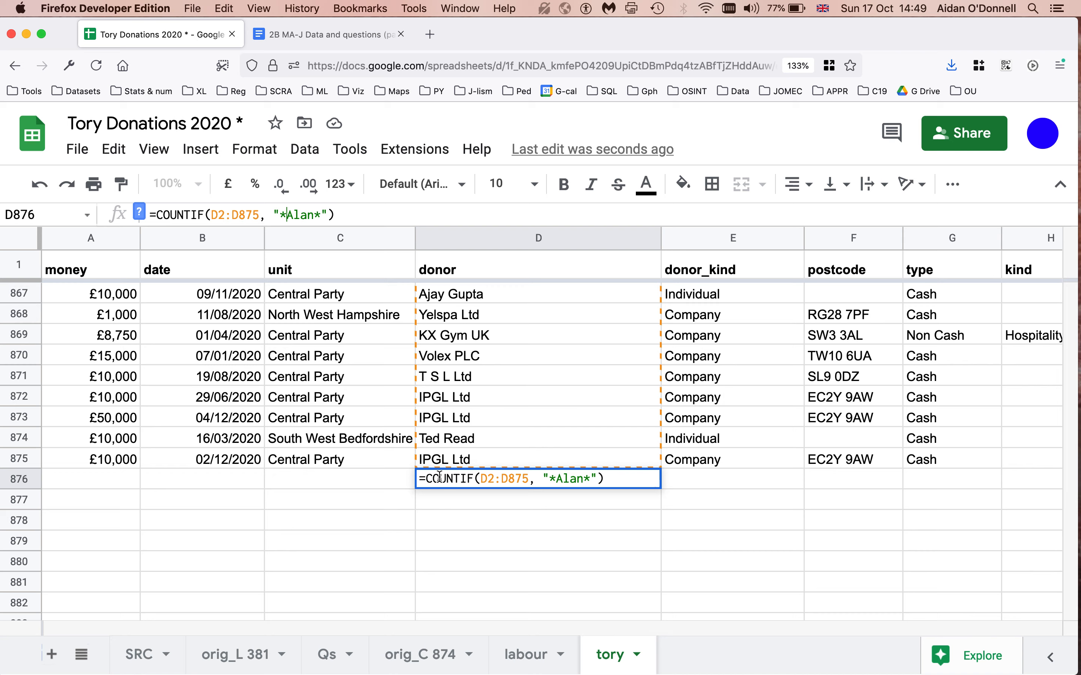
{"action": "left_click", "coordinate": [555, 480]}
{"action": "key", "text": "Return"}
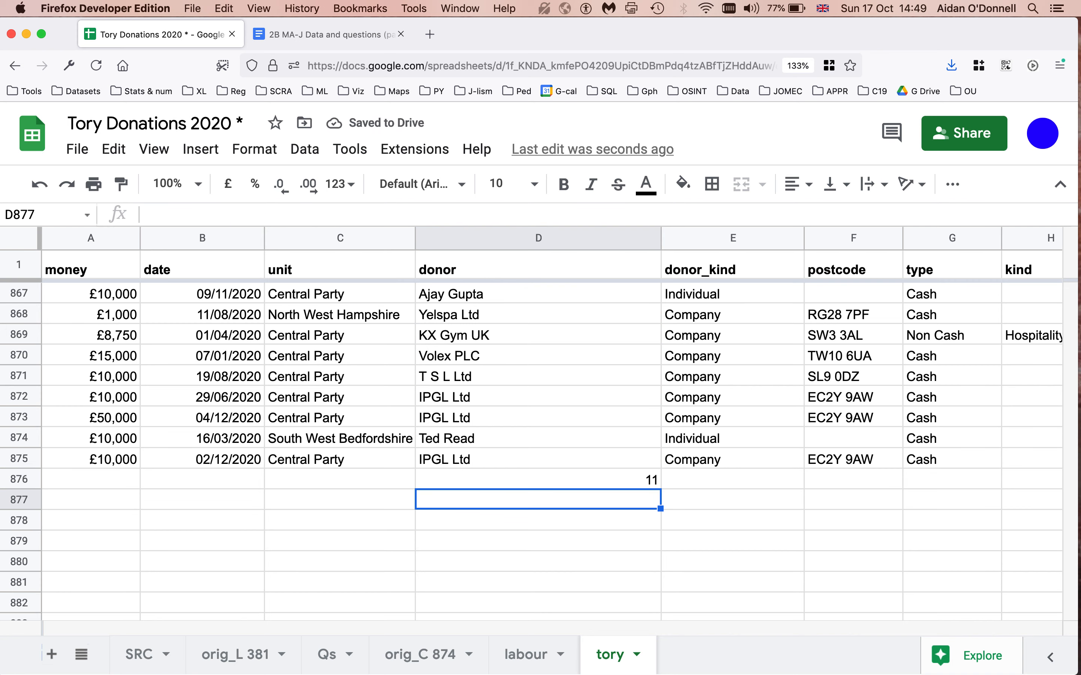
Clear the COUNTIF formula from D876 and check the next question in the 2B MA-J questions document.
{"action": "left_click", "coordinate": [615, 482]}
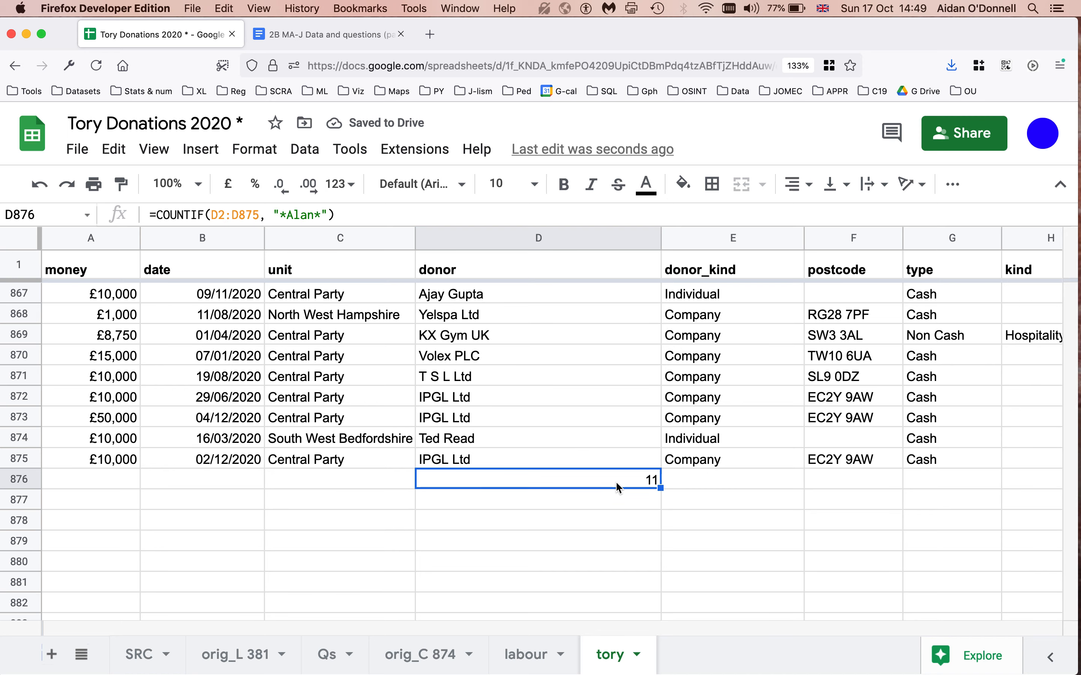
{"action": "key", "text": "BackSpace"}
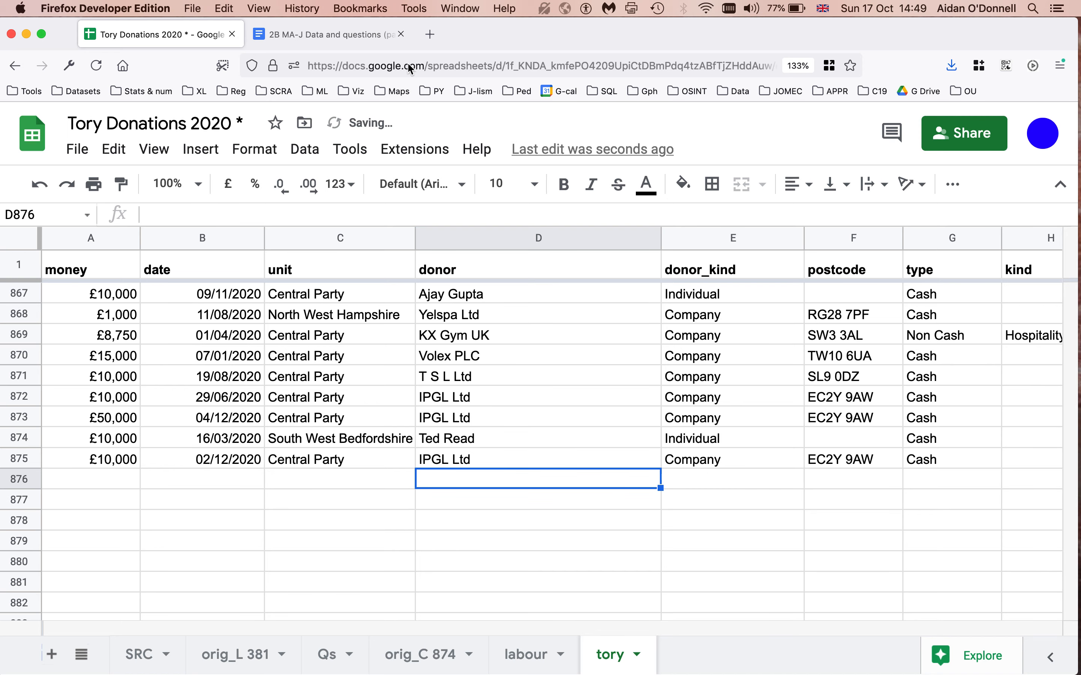
{"action": "left_click", "coordinate": [321, 34]}
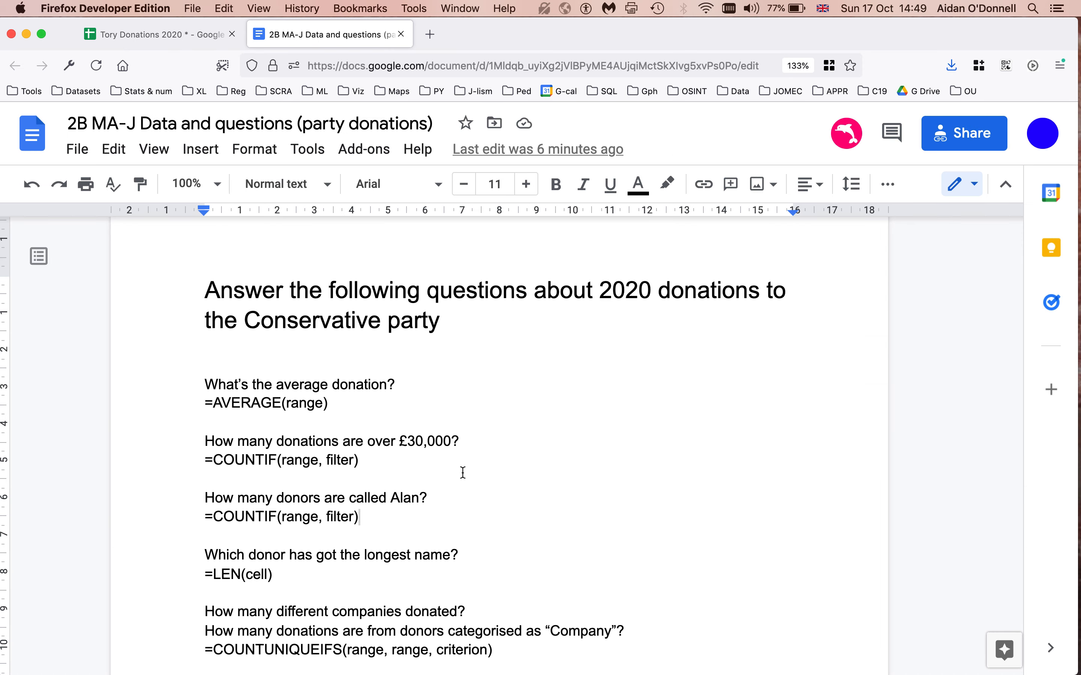
Return to the Tory Donations sheet and insert one column directly after the donor column.
{"action": "left_click", "coordinate": [156, 36]}
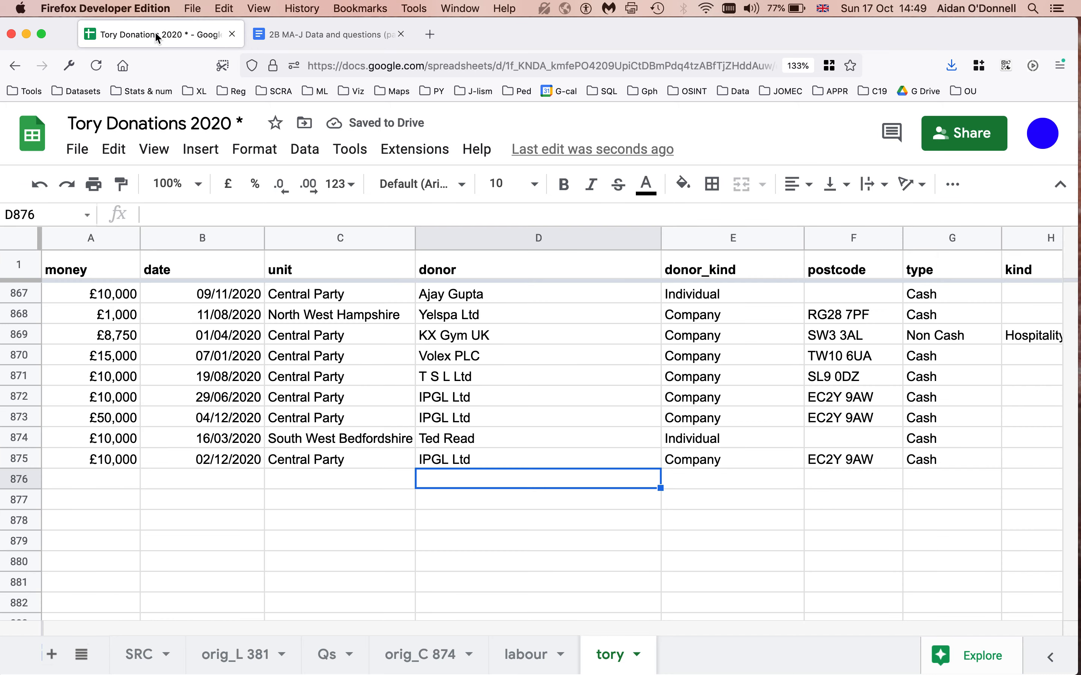
{"action": "left_click", "coordinate": [498, 239]}
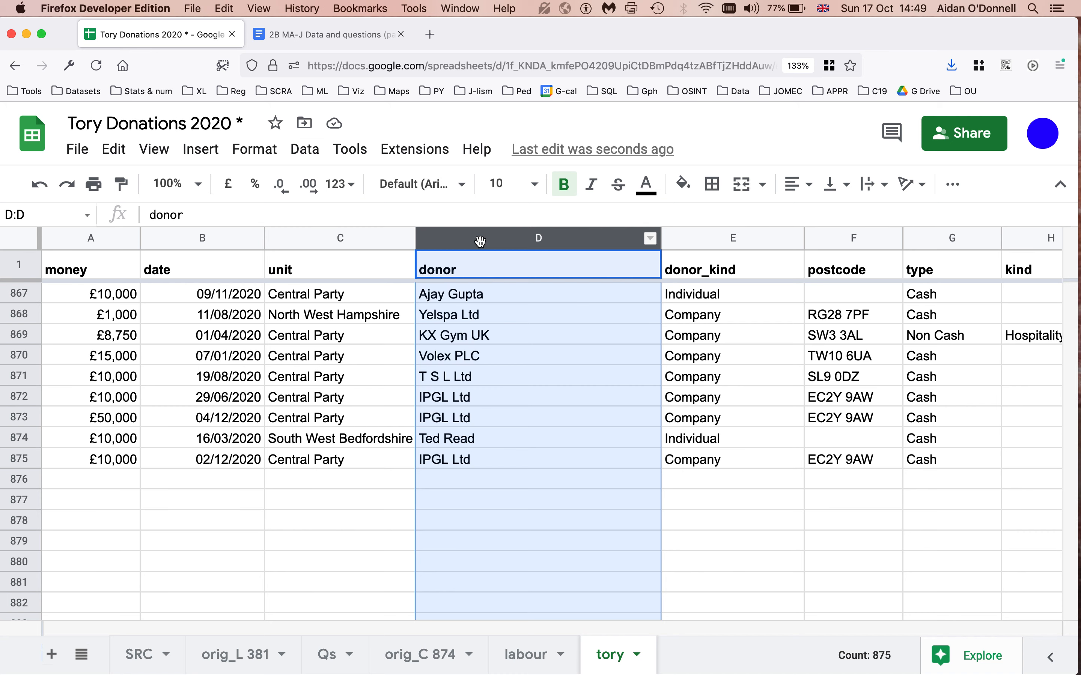
{"action": "right_click", "coordinate": [480, 241]}
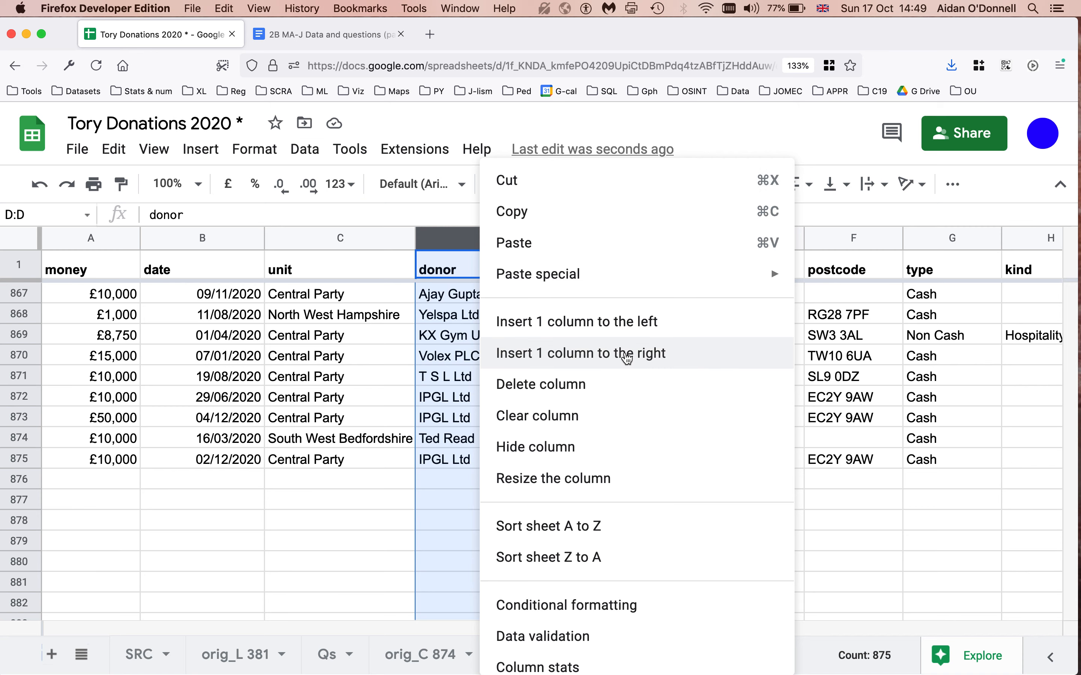
{"action": "left_click", "coordinate": [627, 356]}
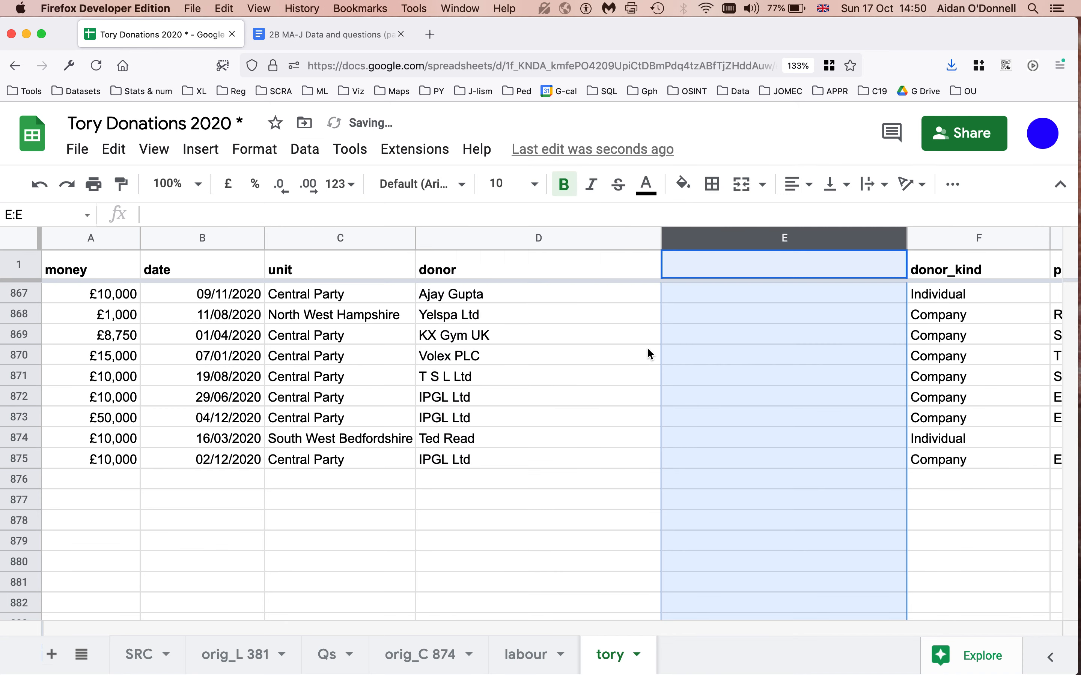
Enter the header name_length in E1 of the new empty column.
{"action": "left_click", "coordinate": [772, 355]}
{"action": "key", "text": "super+Up"}
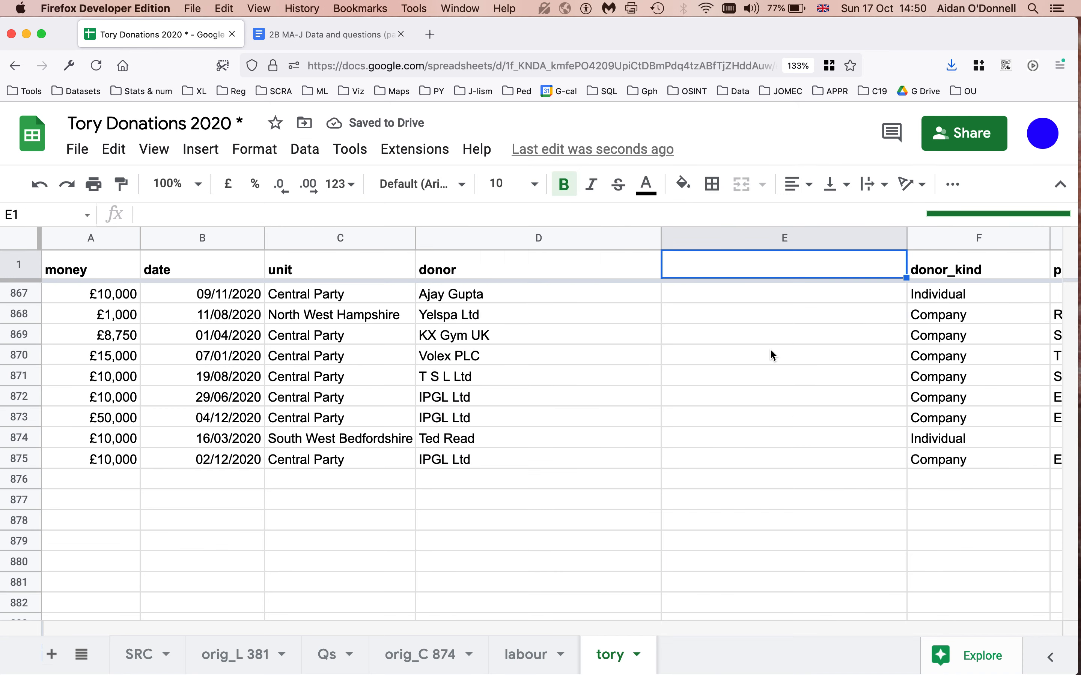
{"action": "key", "text": "Return"}
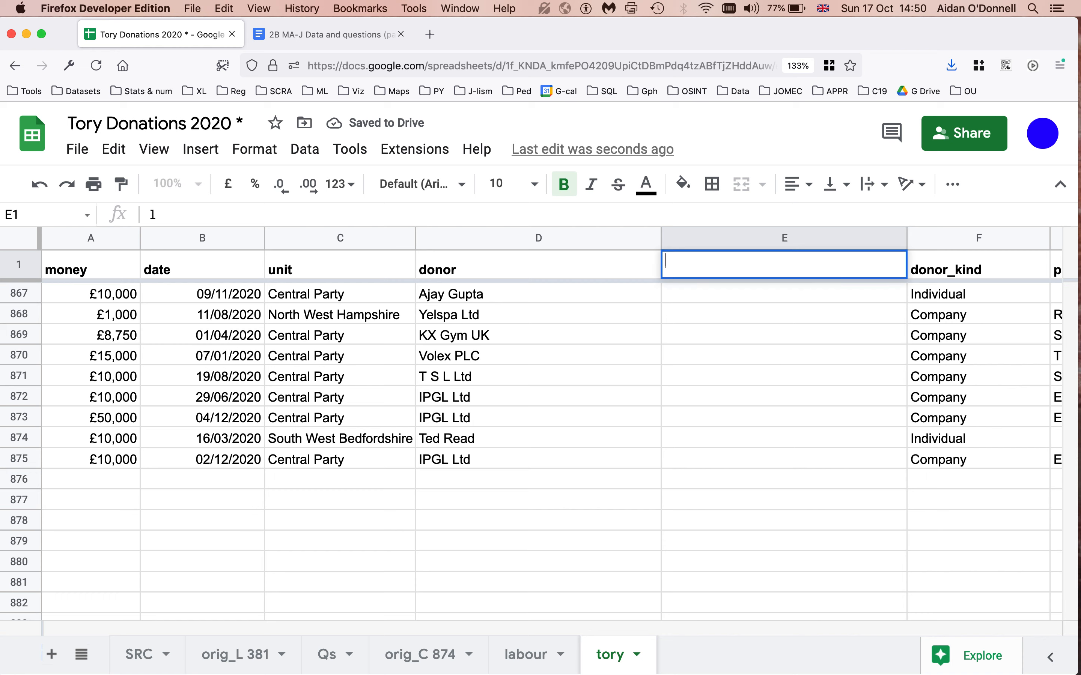
{"action": "type", "text": "name_length"}
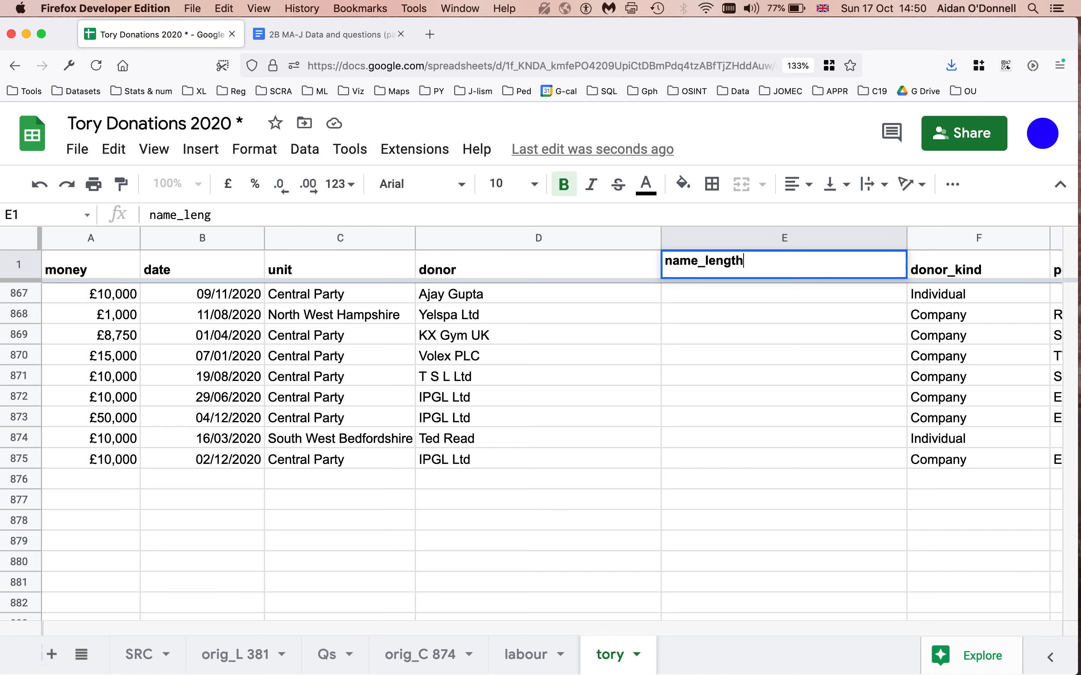
{"action": "key", "text": "Return"}
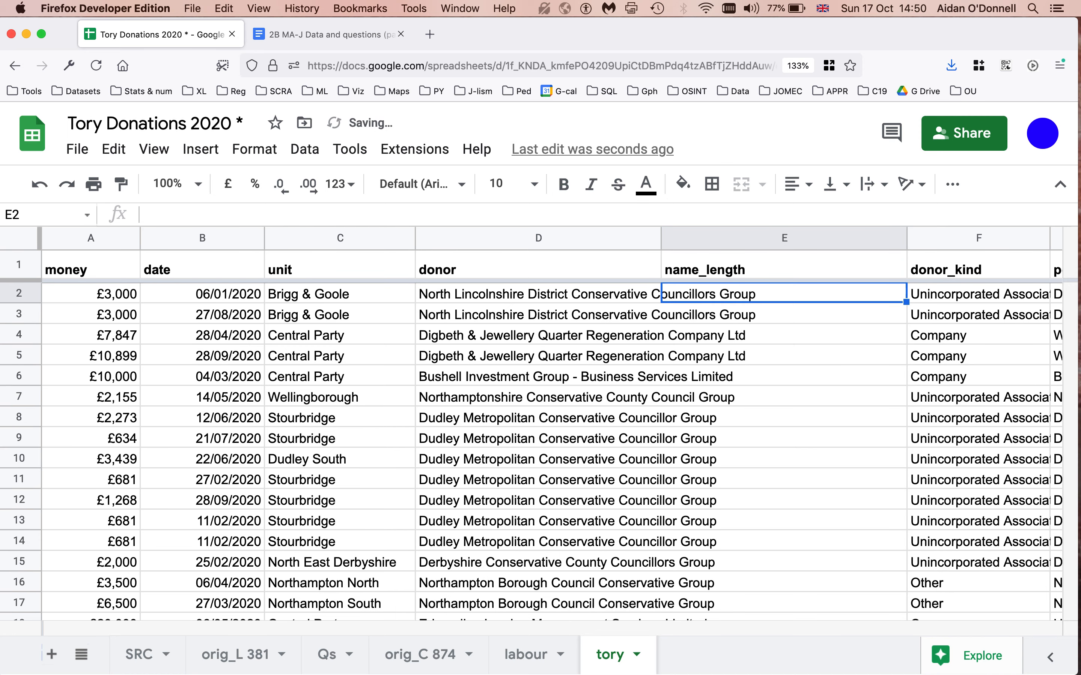
Widen the donor column to fit the long names and enter =LEN(D2) in E2.
{"action": "left_click_drag", "start_coordinate": [660, 238], "coordinate": [789, 249]}
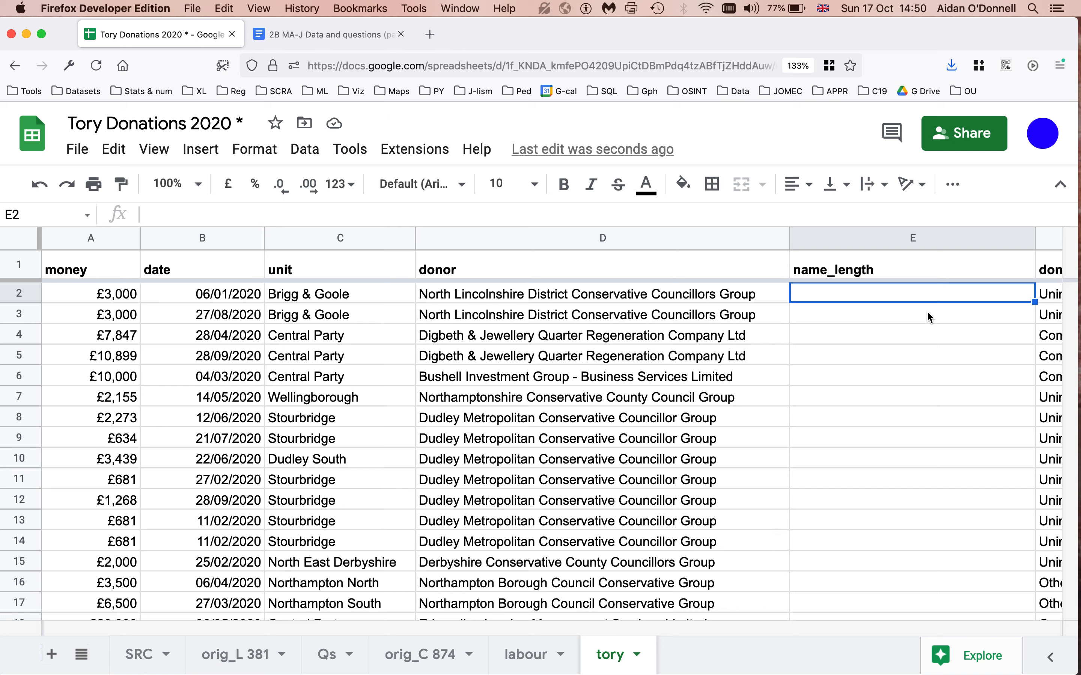
{"action": "type", "text": "=LEN("}
{"action": "left_click", "coordinate": [730, 295]}
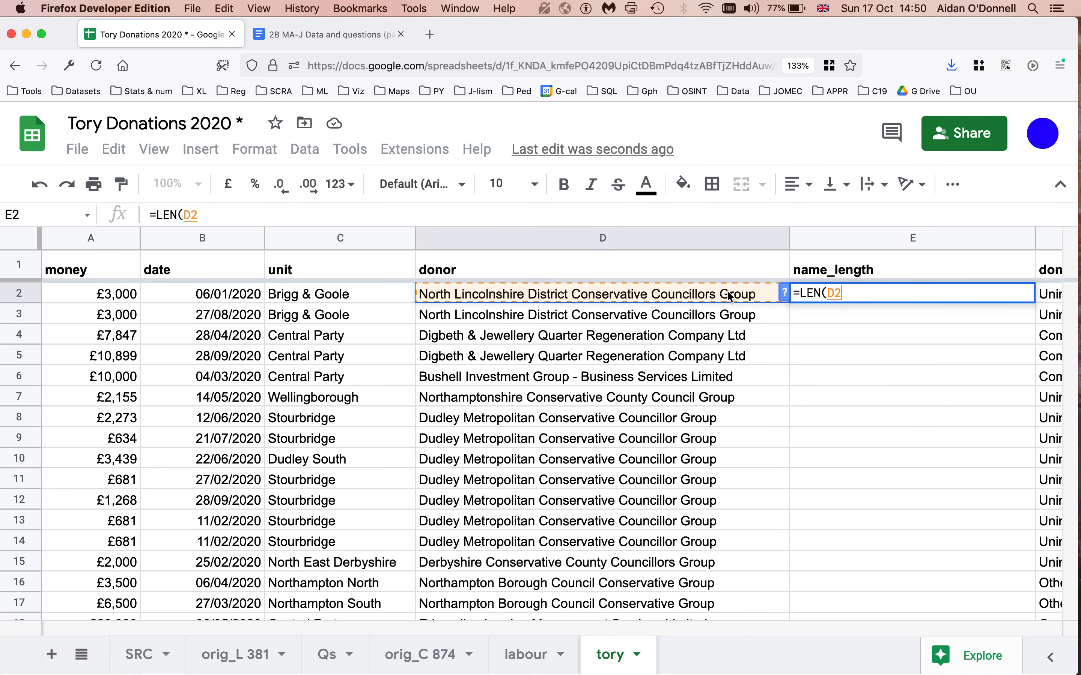
{"action": "type", "text": ")"}
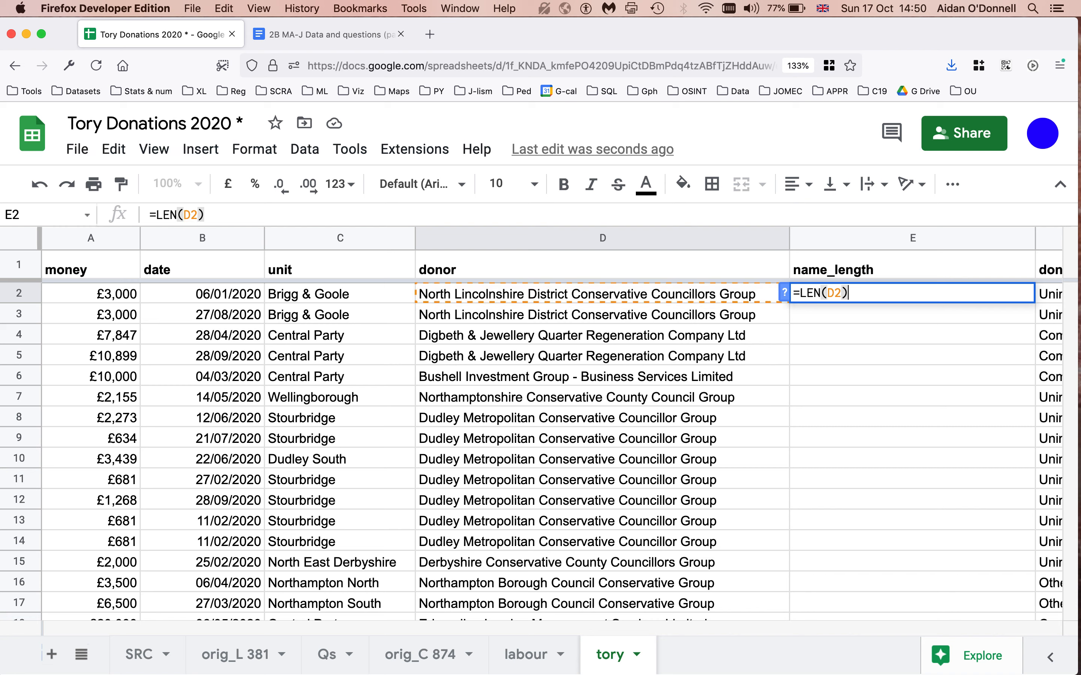
{"action": "key", "text": "Return"}
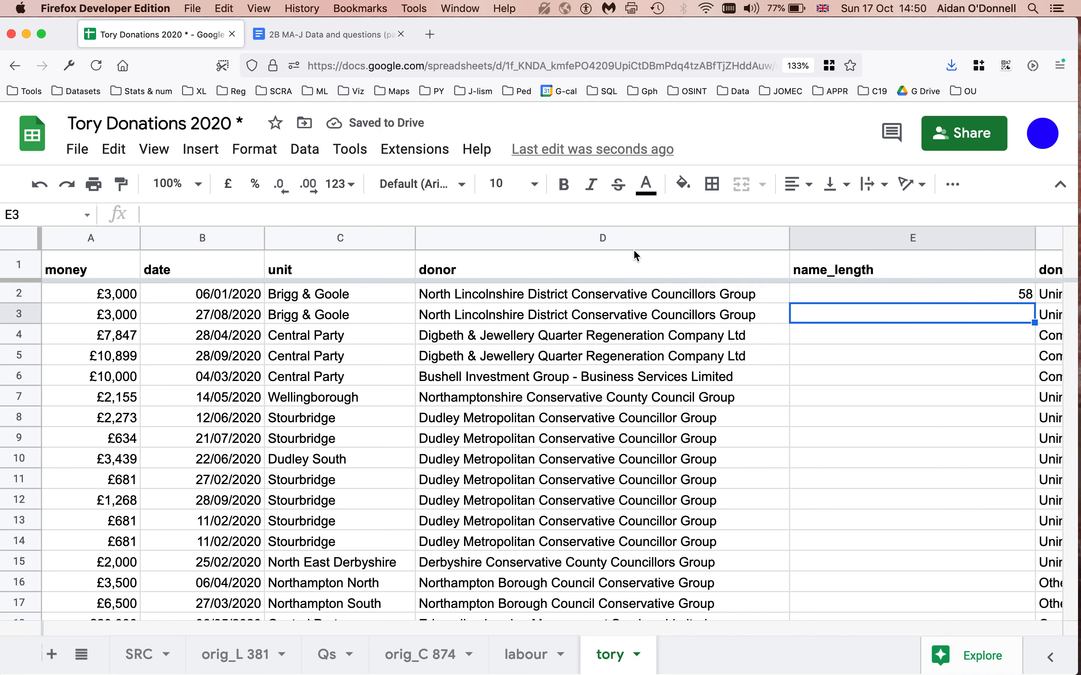
Fill the LEN formula from E2 down the name_length column through the last donor row.
{"action": "left_click", "coordinate": [1012, 298]}
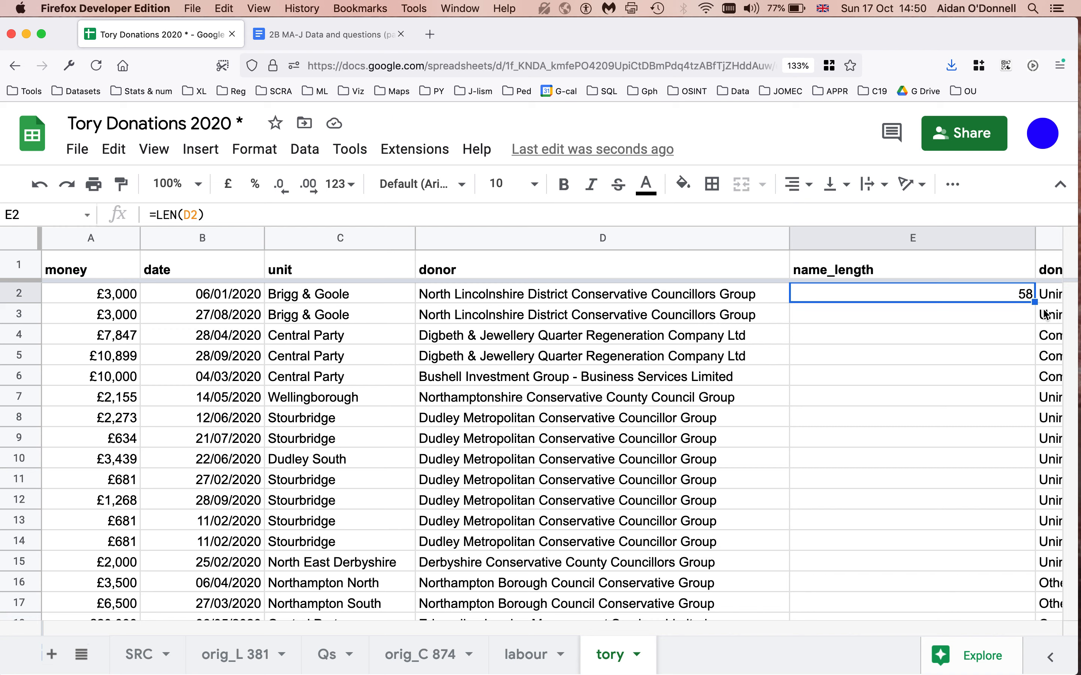
{"action": "left_click_drag", "start_coordinate": [1034, 303], "coordinate": [1034, 469]}
{"action": "left_click_drag", "start_coordinate": [1035, 469], "coordinate": [1035, 469]}
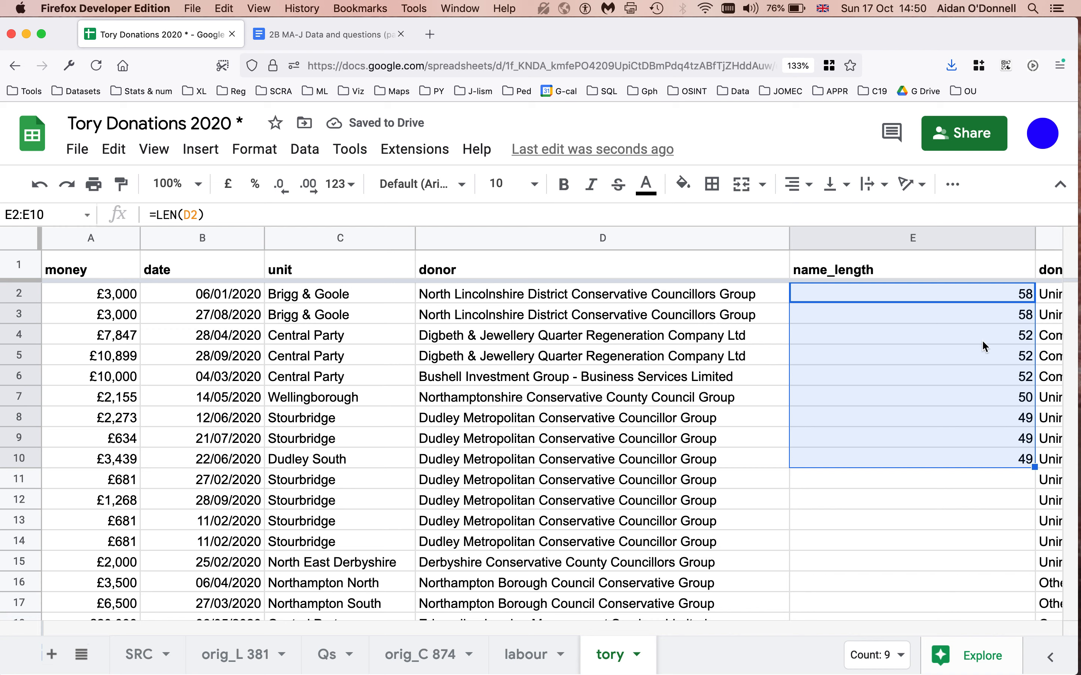
{"action": "key", "text": "super+z"}
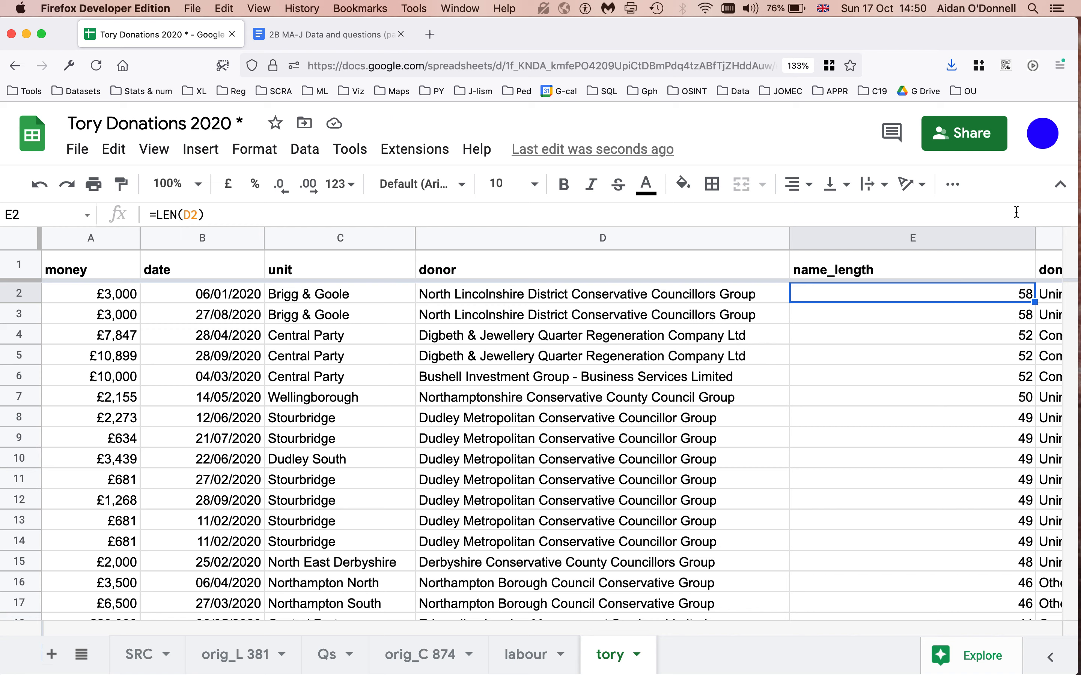
Sort the sheet Z to A by the name_length column.
{"action": "left_click", "coordinate": [1024, 240]}
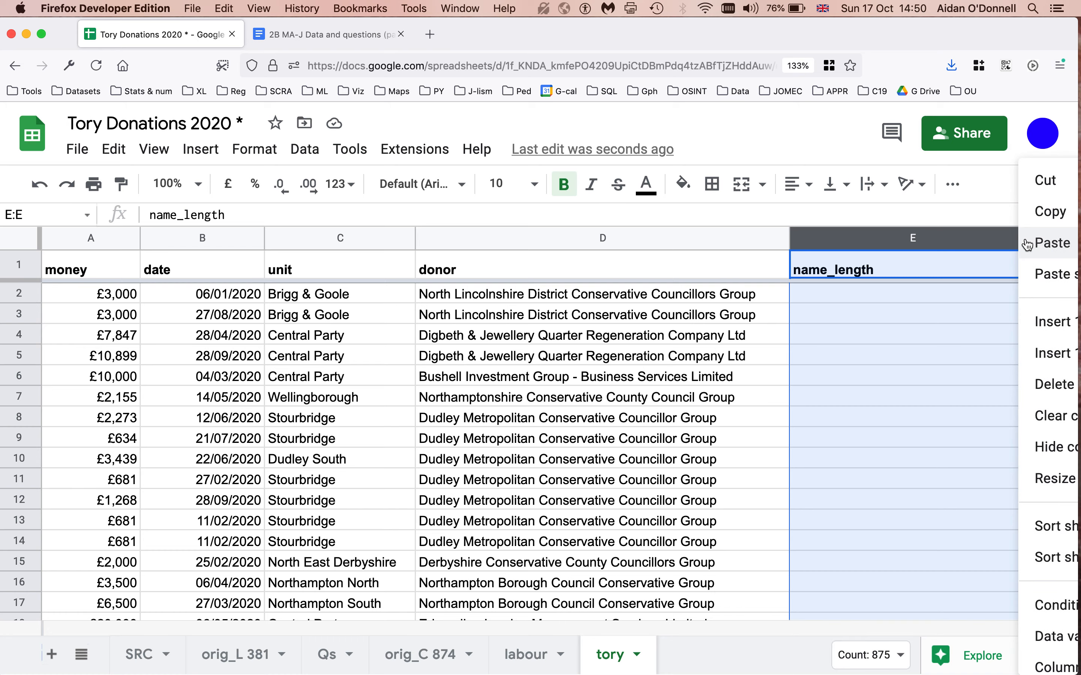
{"action": "left_click", "coordinate": [934, 353]}
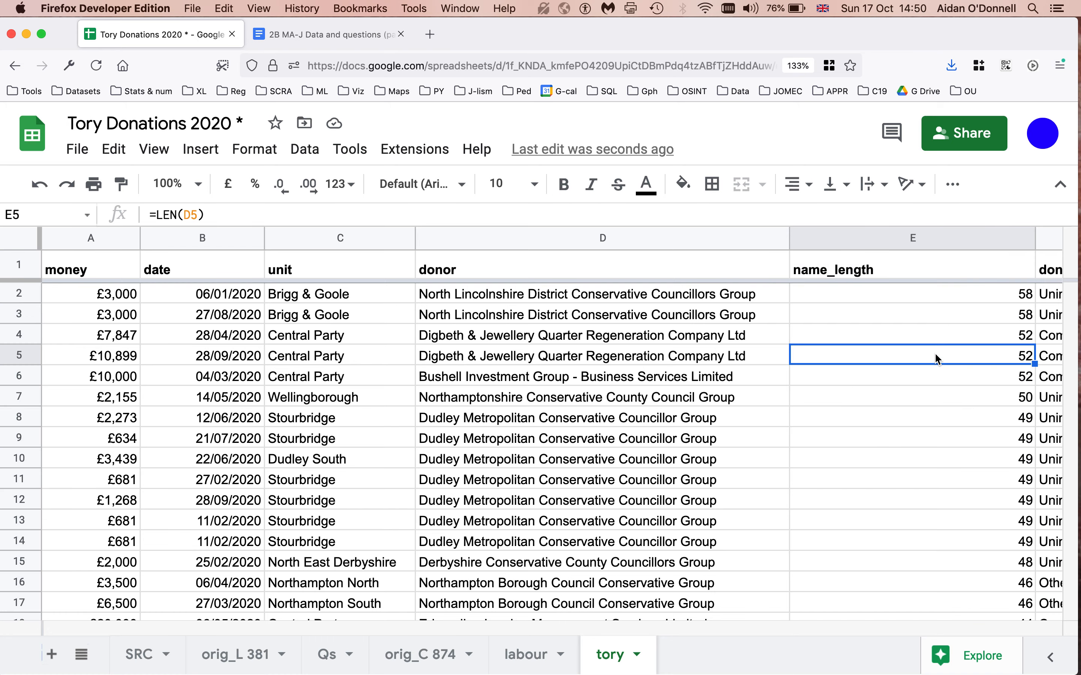
{"action": "scroll", "coordinate": [935, 355], "scroll_direction": "right", "scroll_amount": 5}
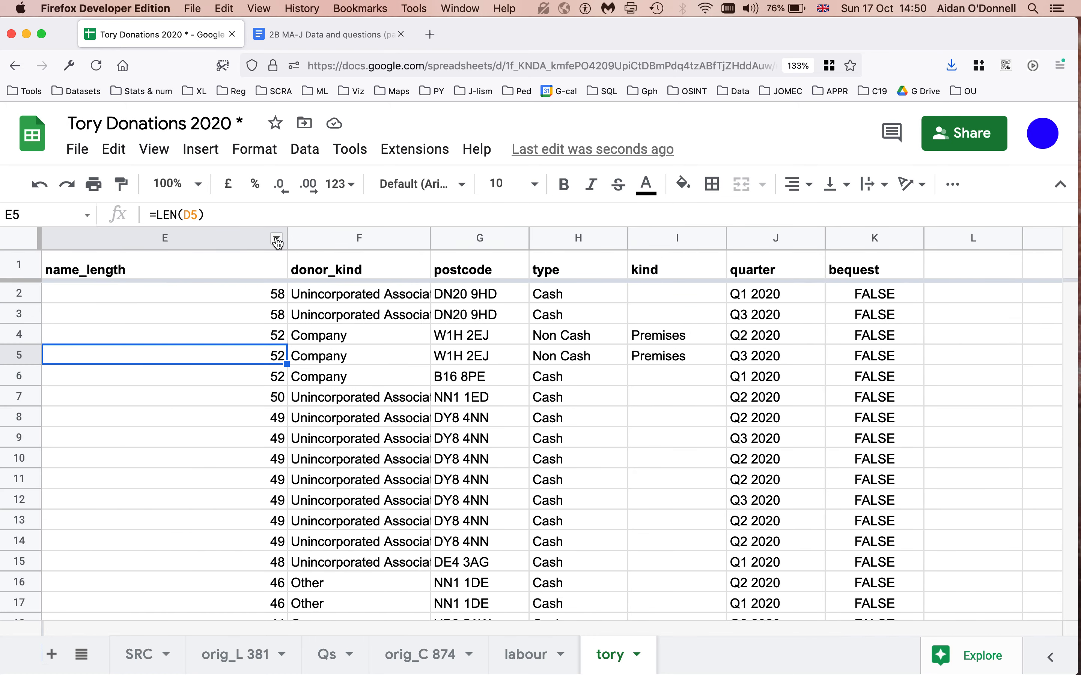
{"action": "left_click", "coordinate": [277, 240]}
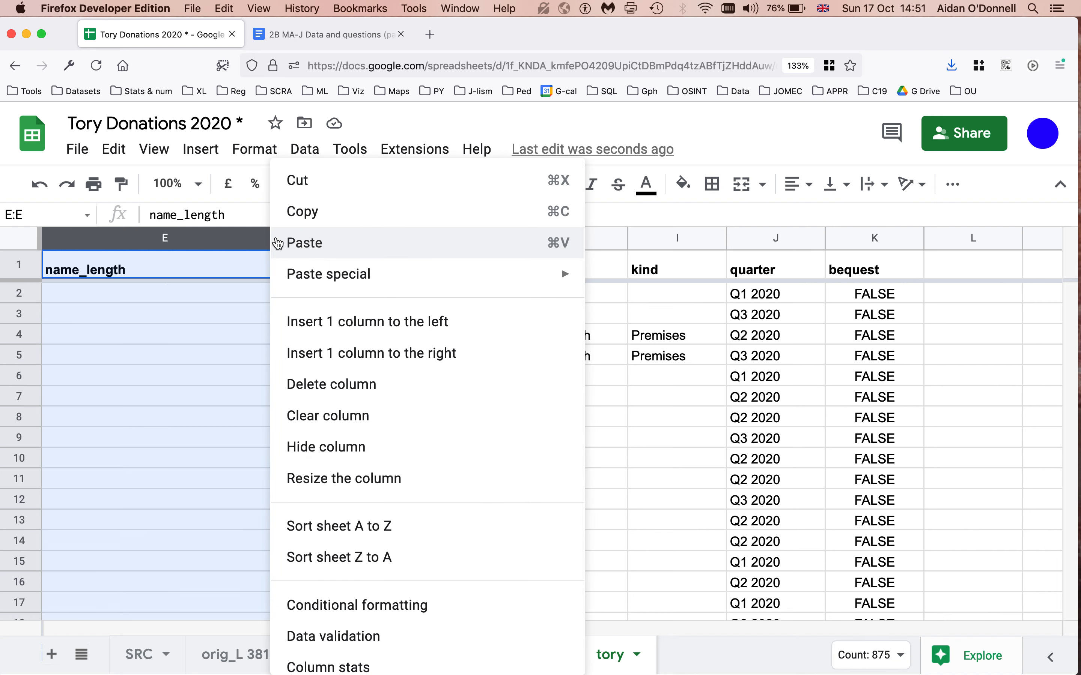
{"action": "left_click", "coordinate": [357, 558]}
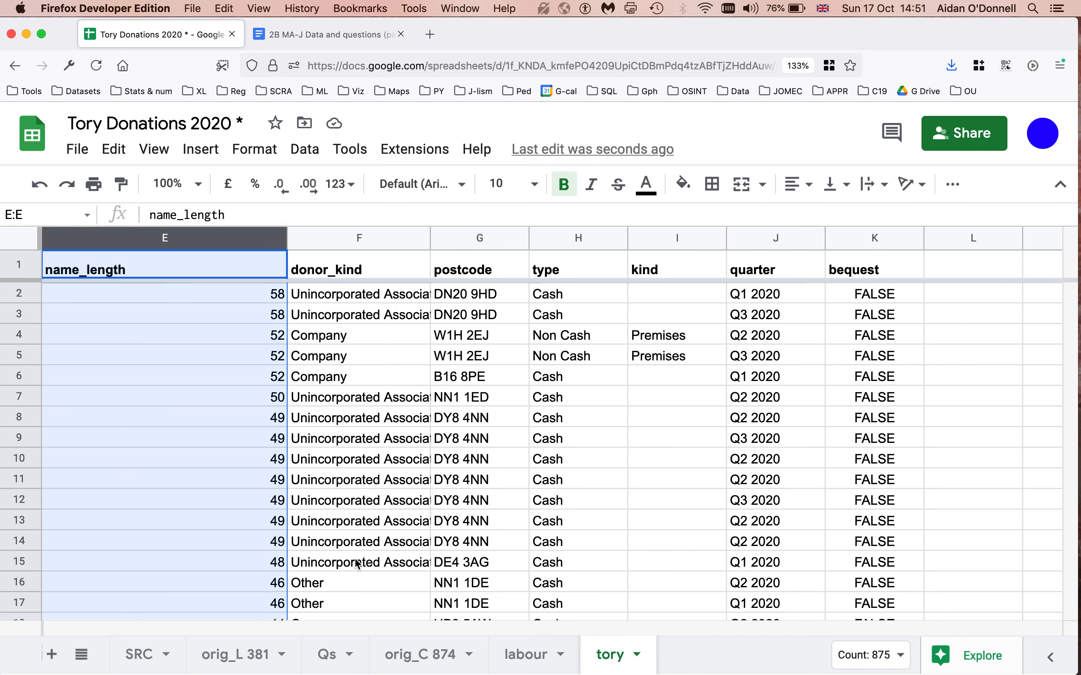
{"action": "left_click", "coordinate": [249, 361]}
Narrow the name_length column to about the width of its header.
{"action": "scroll", "coordinate": [347, 345], "scroll_direction": "left", "scroll_amount": 5}
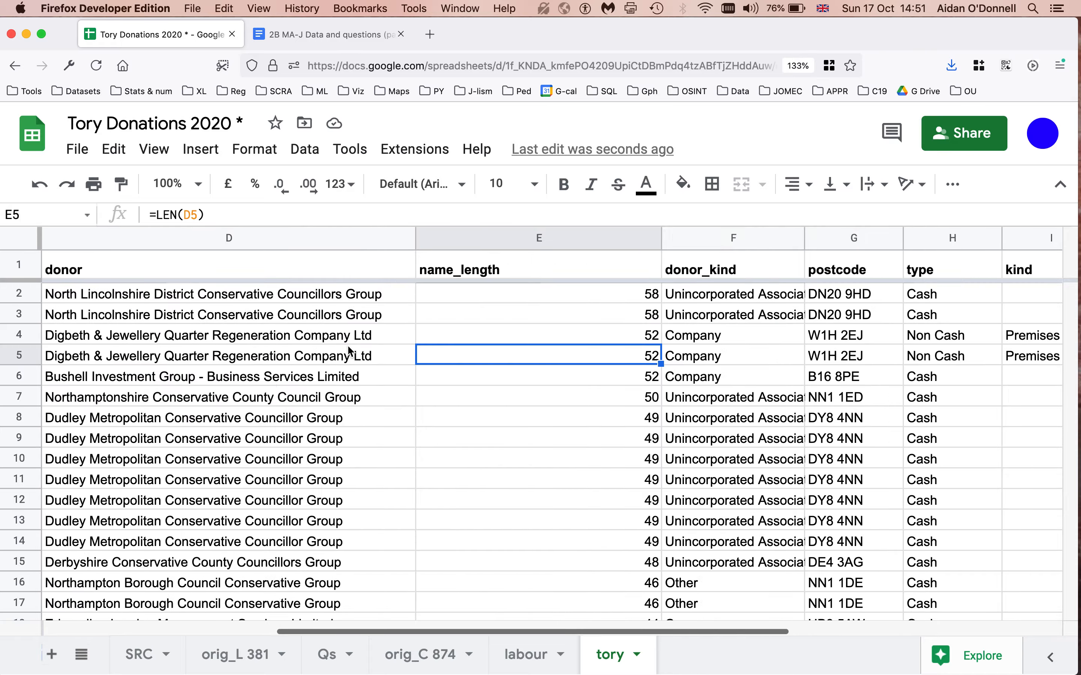
{"action": "scroll", "coordinate": [349, 351], "scroll_direction": "left", "scroll_amount": 3}
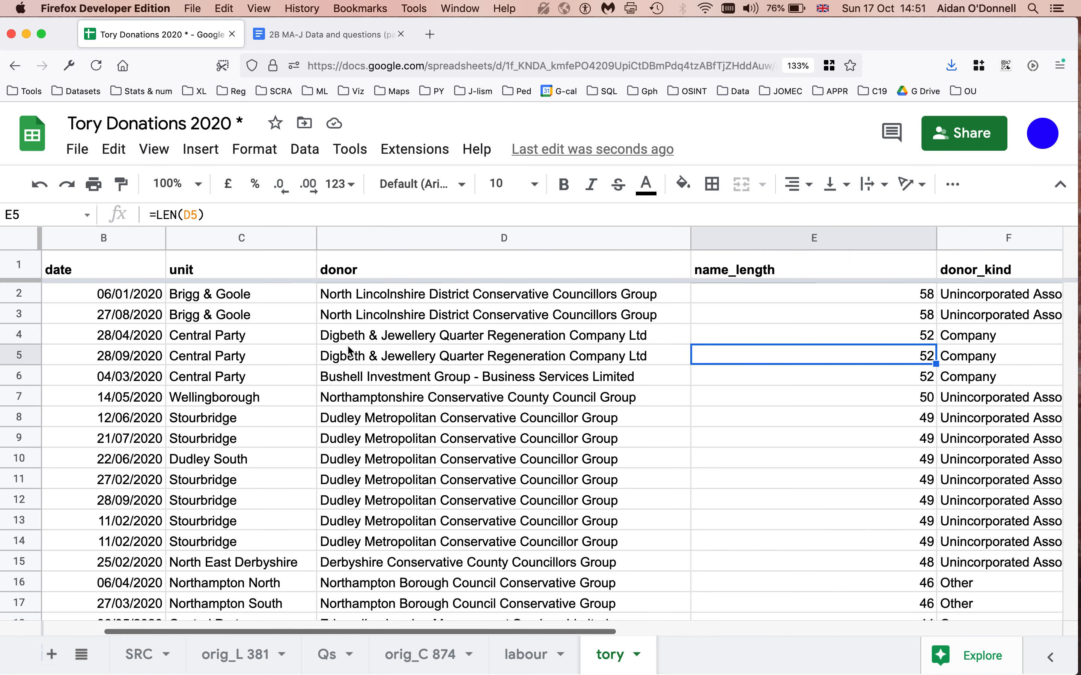
{"action": "left_click", "coordinate": [937, 241]}
{"action": "left_click", "coordinate": [853, 418]}
{"action": "left_click_drag", "start_coordinate": [934, 241], "coordinate": [799, 246]}
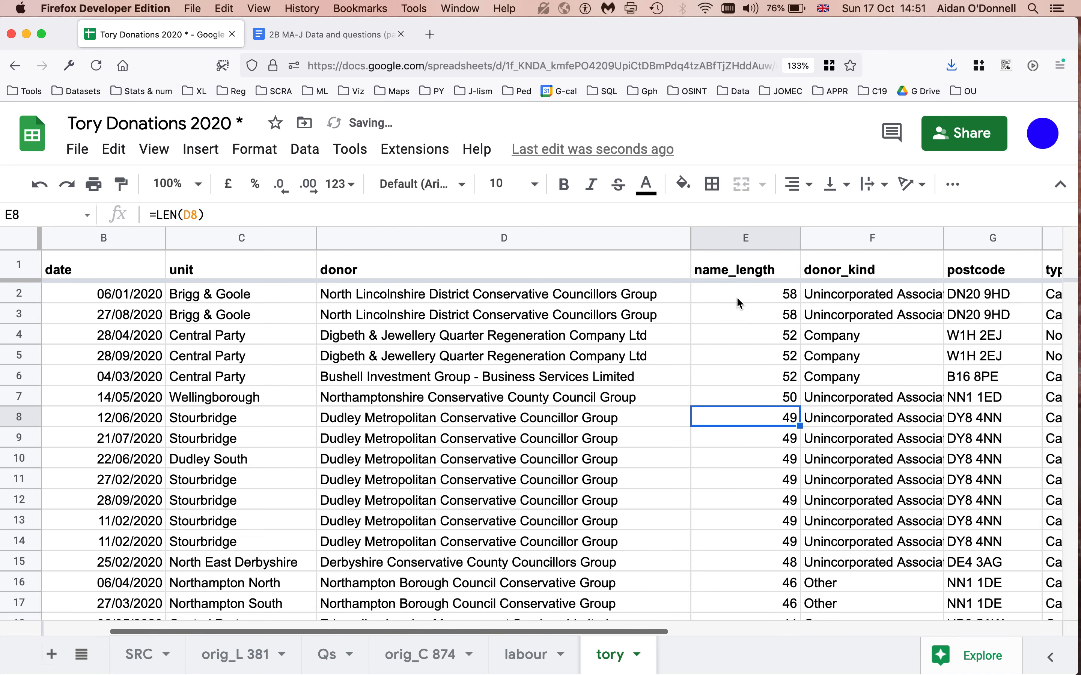
Examine the first and last rows of the sorted name_length column to compare the longest and shortest donor names.
{"action": "left_click", "coordinate": [738, 300]}
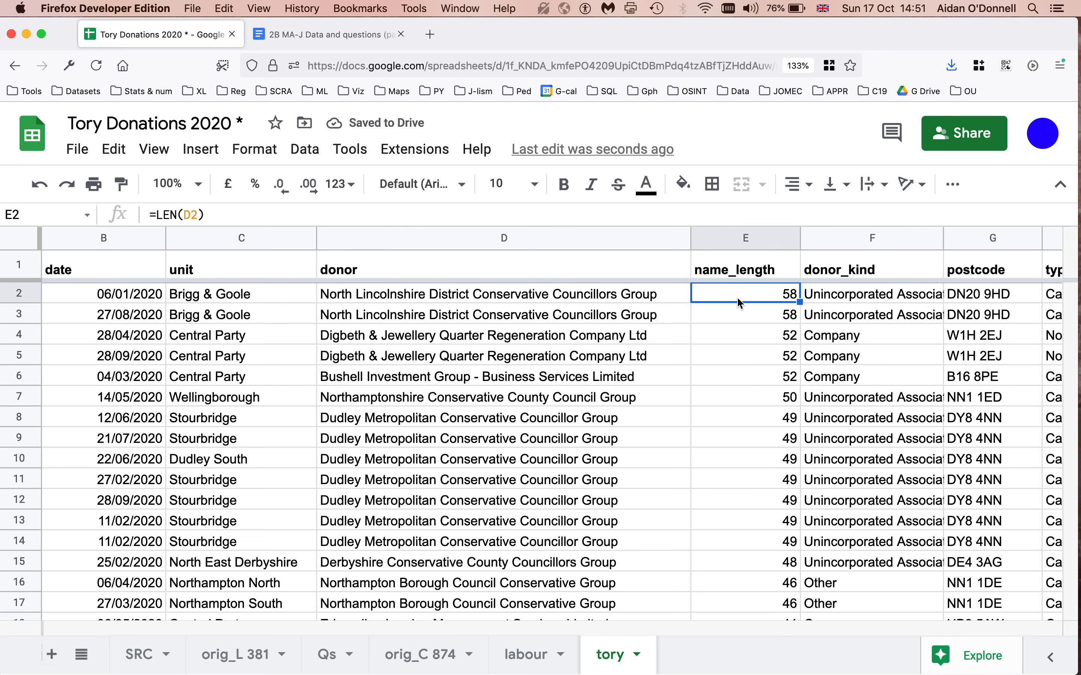
{"action": "key", "text": "super+Down"}
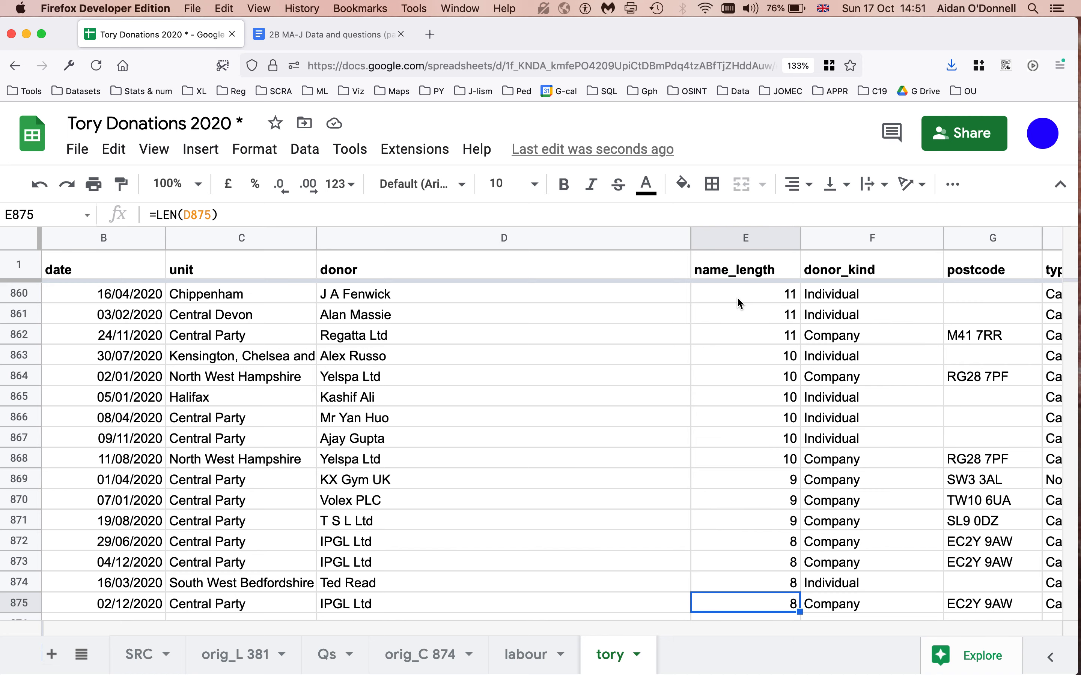
{"action": "key", "text": "super+Up"}
{"action": "key", "text": "Down"}
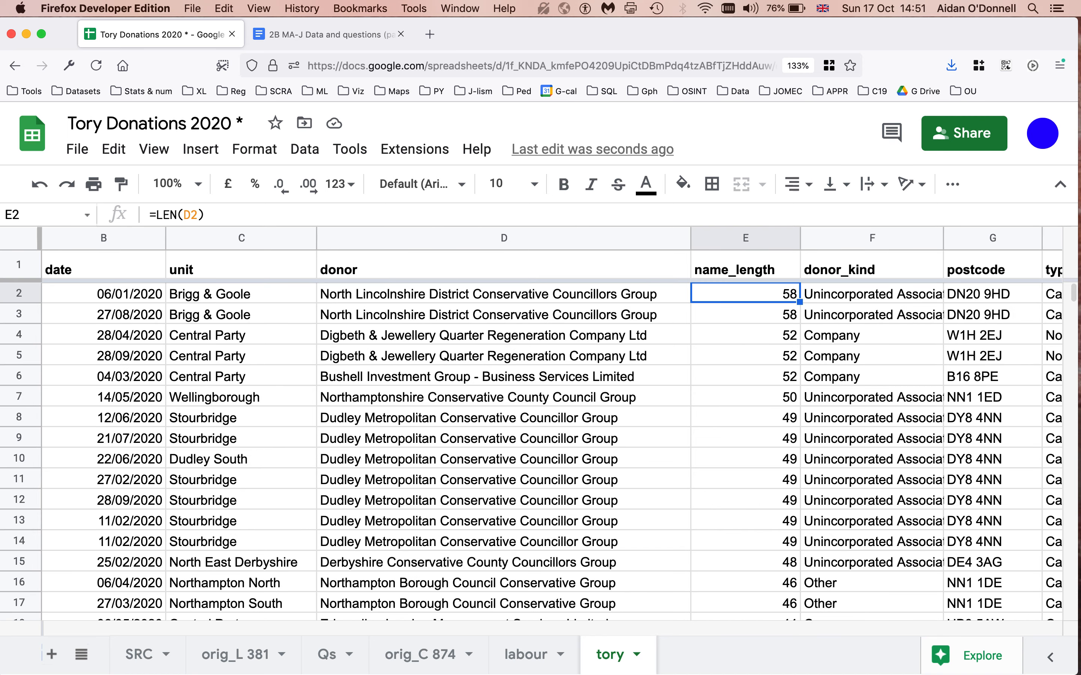
Switch to the 2B MA-J questions document and read the question following the longest donor name.
{"action": "left_click", "coordinate": [344, 36]}
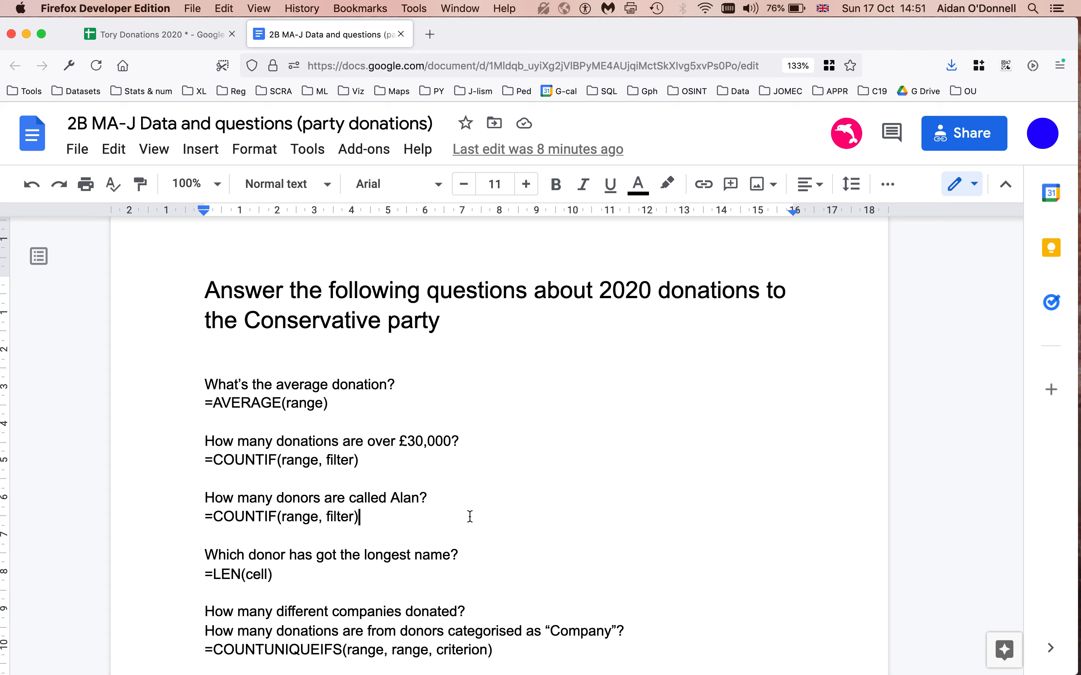
{"action": "scroll", "coordinate": [470, 517], "scroll_direction": "down", "scroll_amount": 3}
{"action": "scroll", "coordinate": [470, 516], "scroll_direction": "up", "scroll_amount": 3}
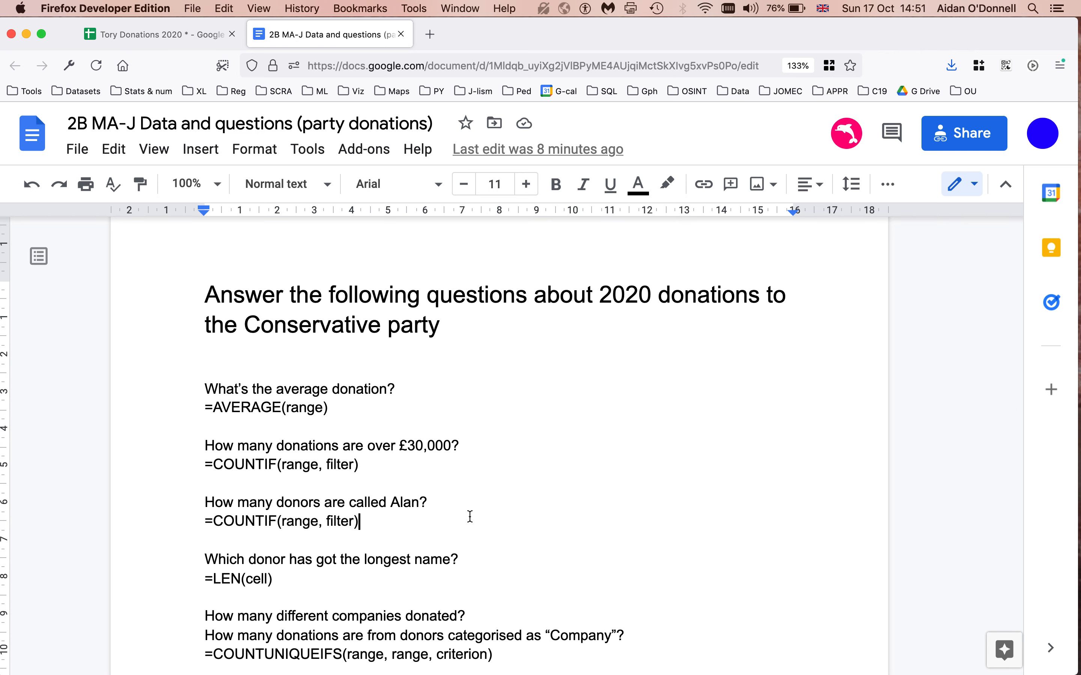
Return to the Tory Donations 2020 spreadsheet and examine the last donor rows, comparing individual and company donors with their donor_kind category.
{"action": "left_click", "coordinate": [163, 37]}
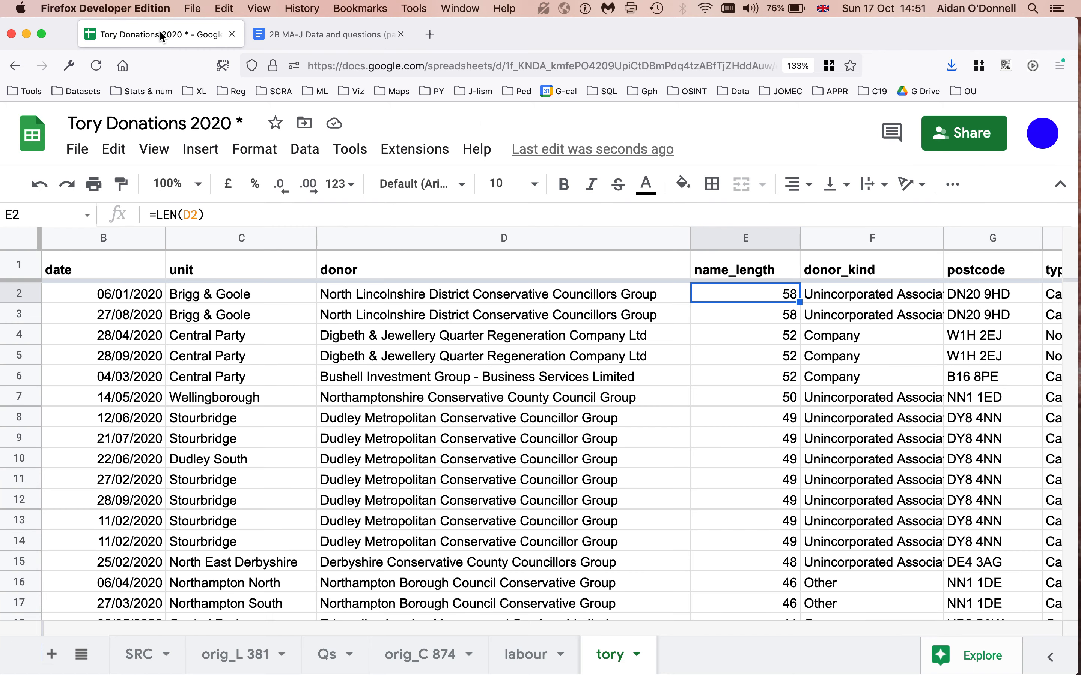
{"action": "left_click", "coordinate": [466, 443]}
{"action": "key", "text": "super+Down"}
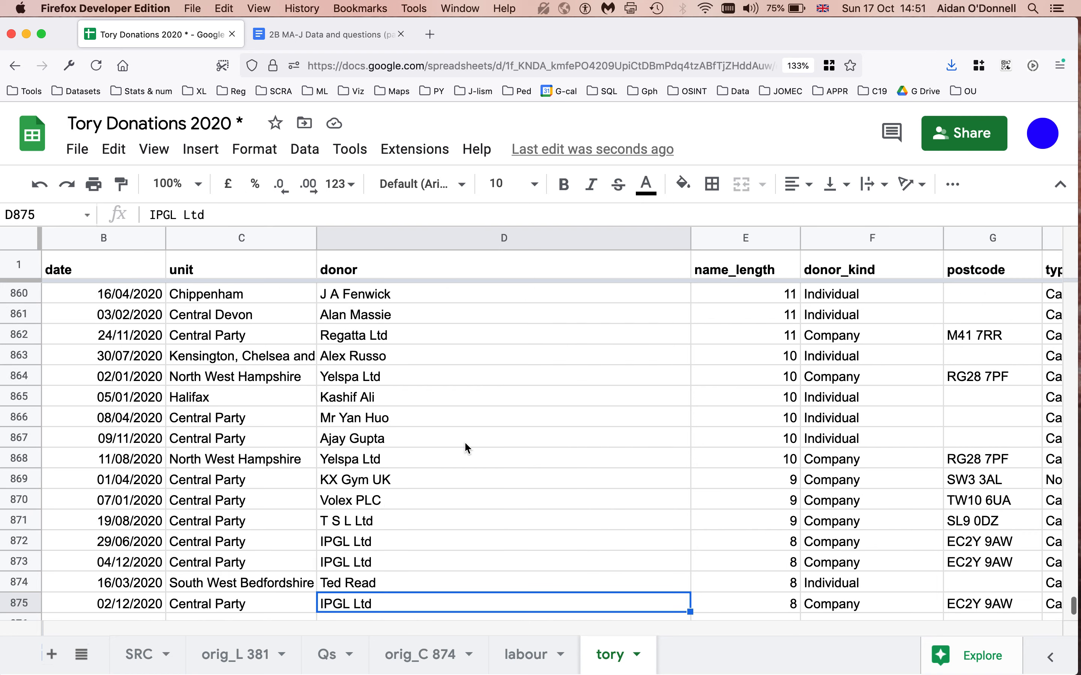
{"action": "key", "text": "Down"}
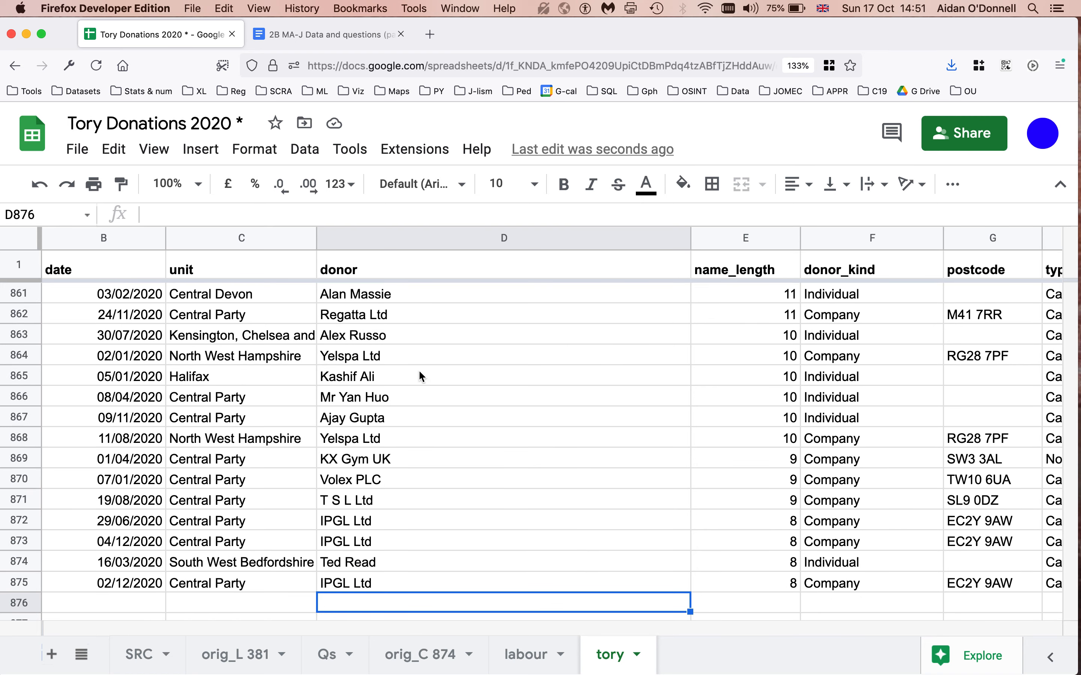
{"action": "left_click", "coordinate": [462, 589]}
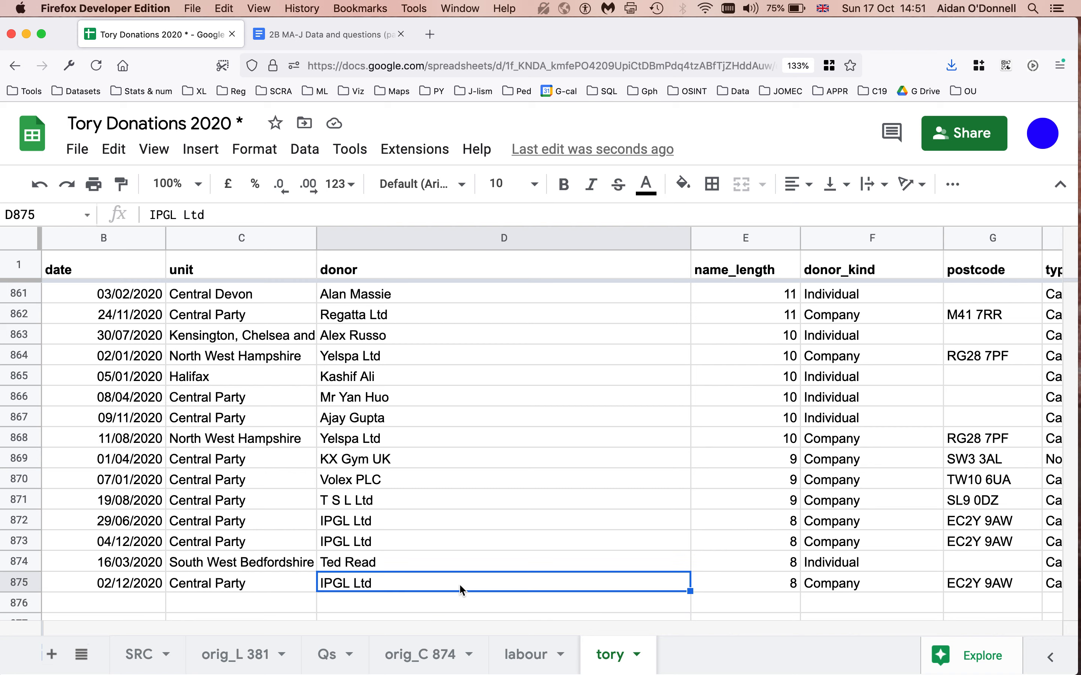
{"action": "left_click", "coordinate": [436, 298]}
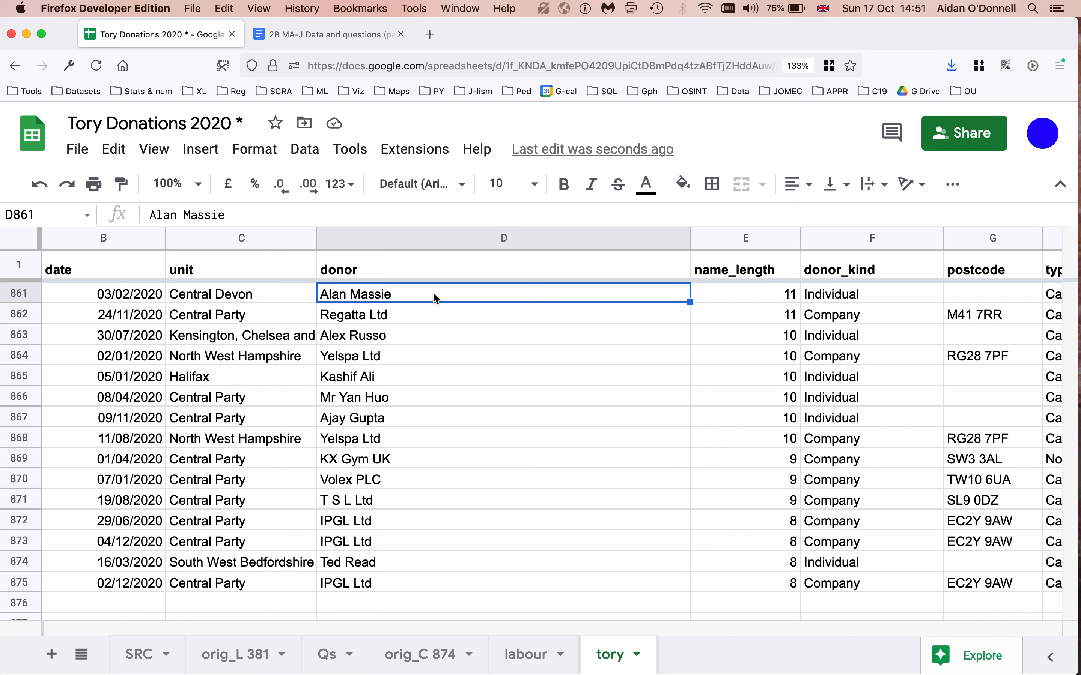
{"action": "left_click", "coordinate": [432, 309]}
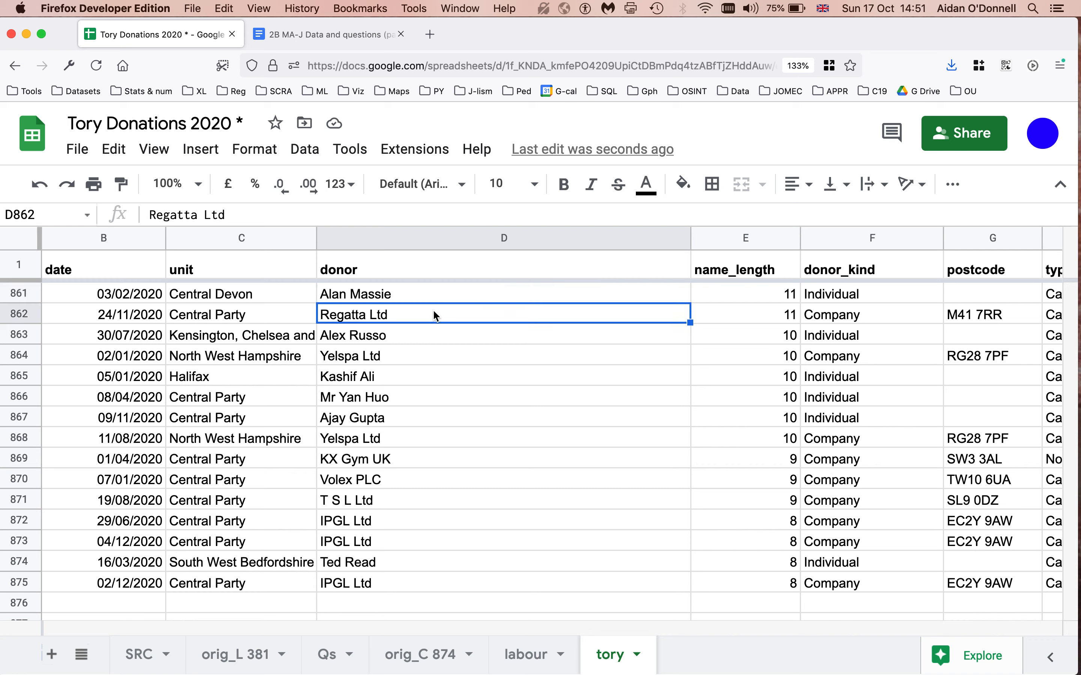
{"action": "left_click", "coordinate": [840, 321]}
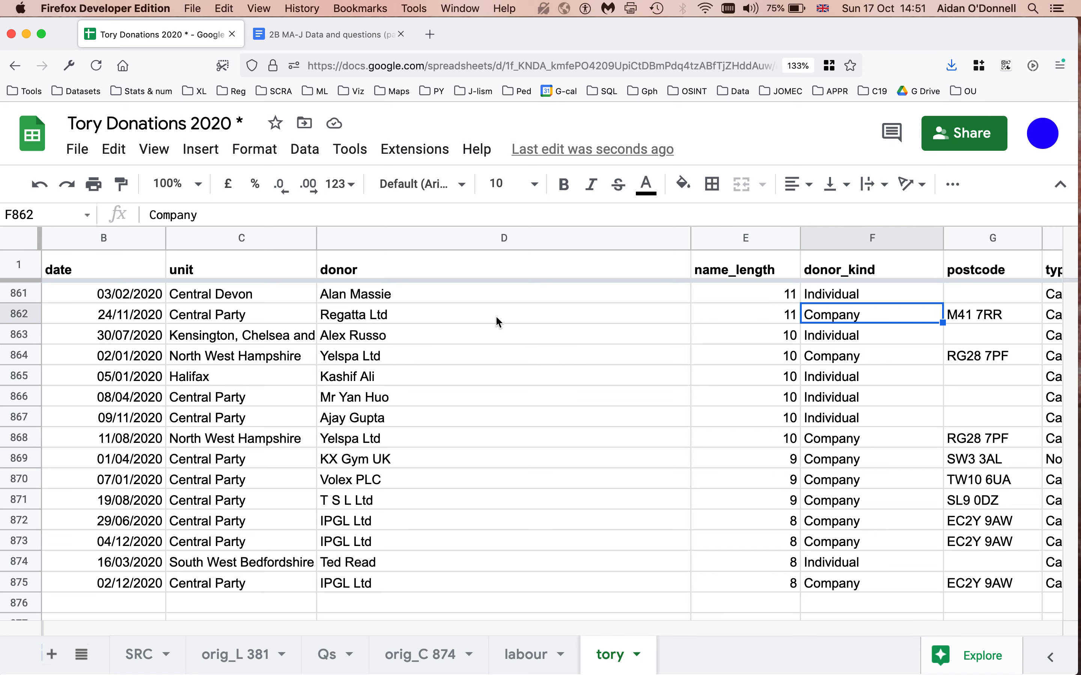
Reread the question about how many different companies donated in the questions document and return to the donations spreadsheet.
{"action": "left_click", "coordinate": [337, 35]}
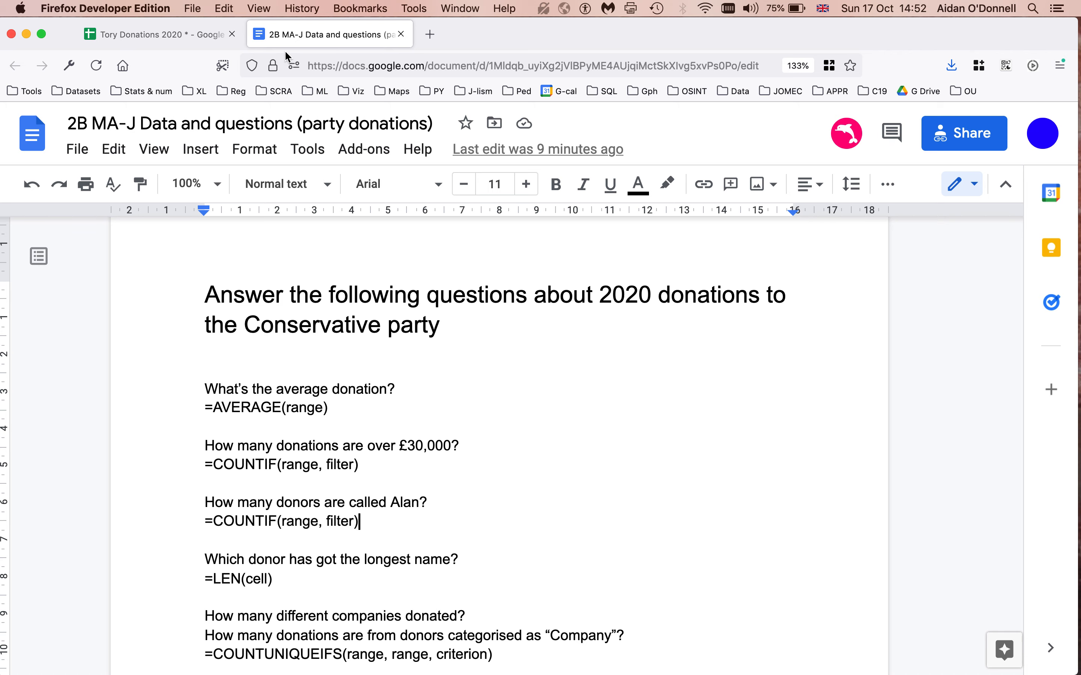
{"action": "left_click", "coordinate": [163, 35]}
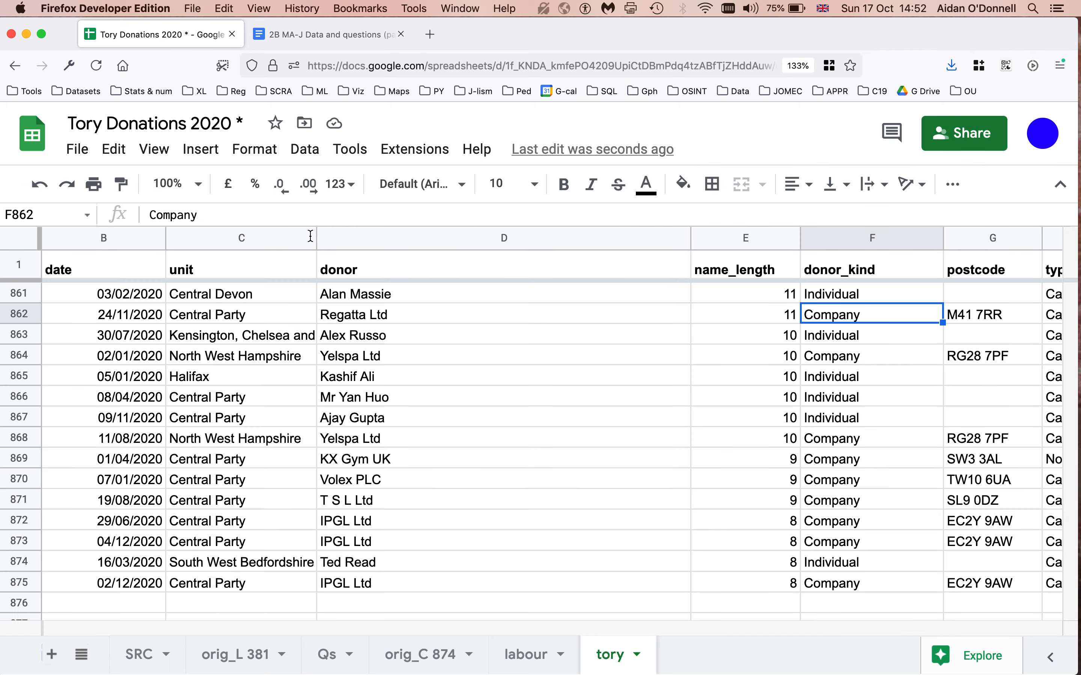
{"action": "left_click", "coordinate": [475, 584]}
{"action": "left_click", "coordinate": [463, 604]}
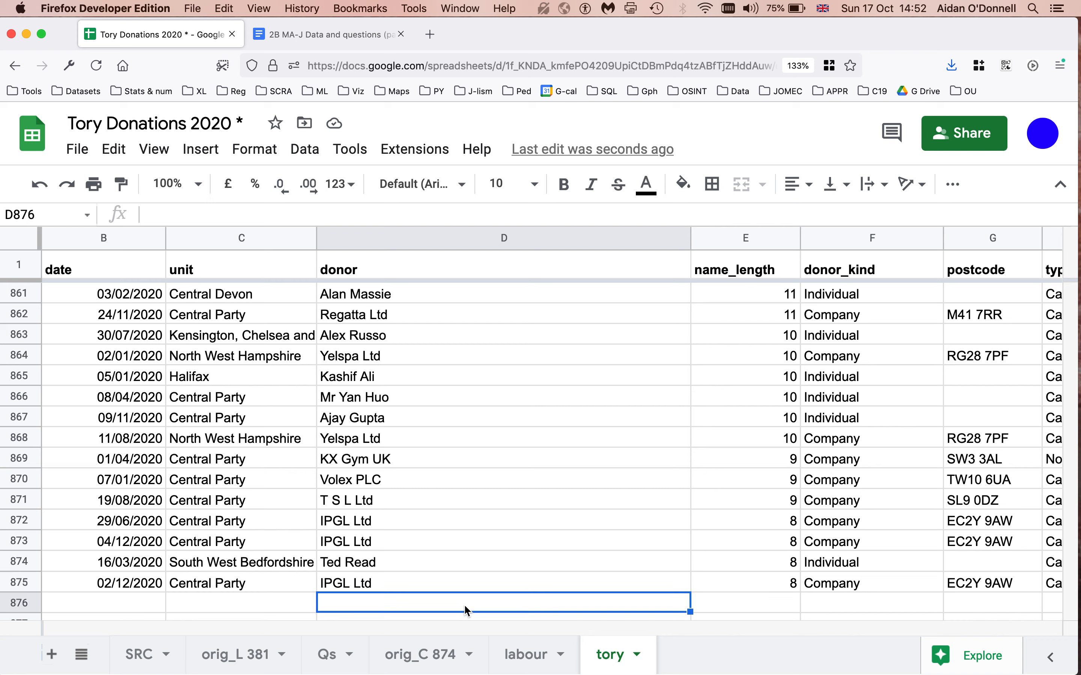
{"action": "type", "text": "="}
{"action": "key", "text": "Escape"}
{"action": "left_click", "coordinate": [321, 34]}
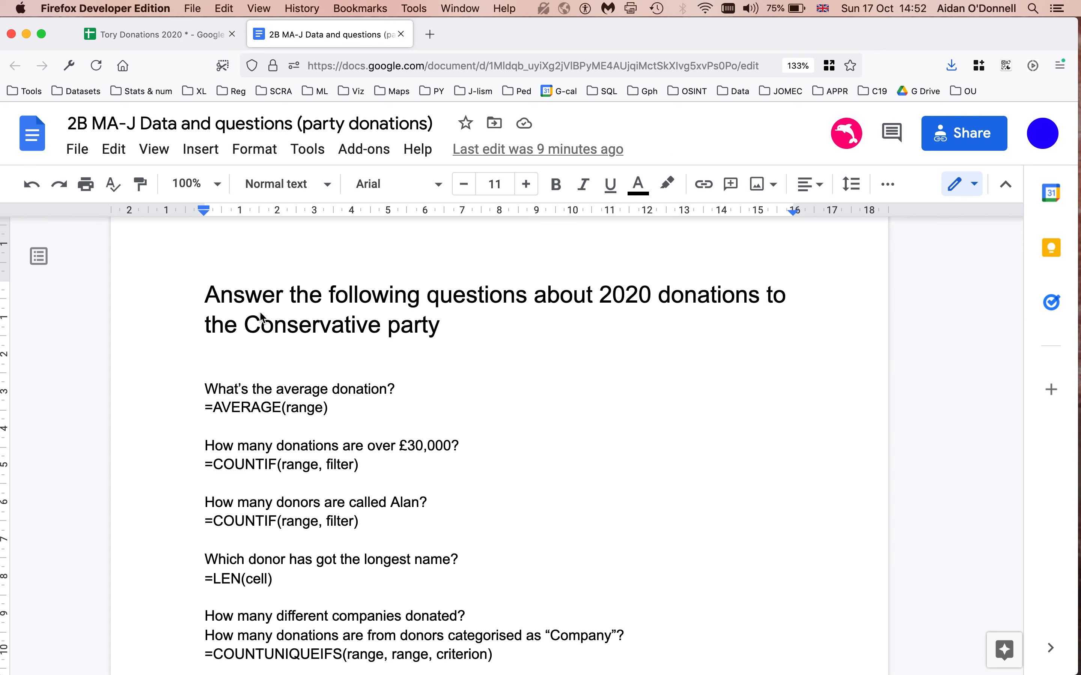
{"action": "left_click", "coordinate": [183, 41]}
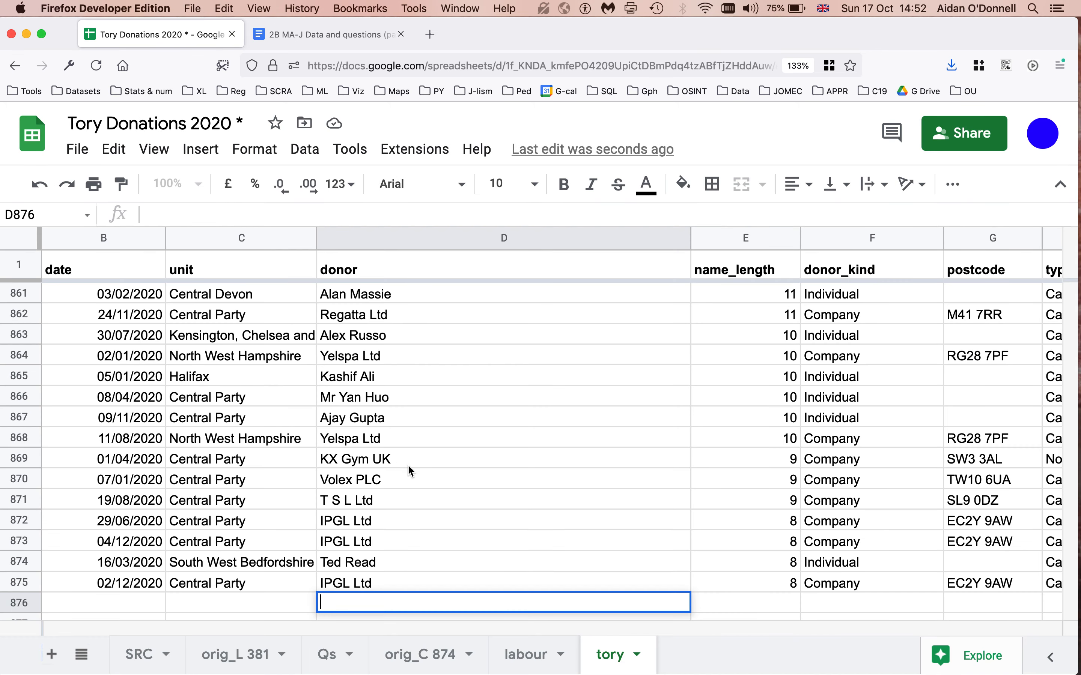
Create a filter on the tory sheet and examine the donor categories it offers for the donor_kind column, leaving them unfiltered.
{"action": "left_click", "coordinate": [835, 603]}
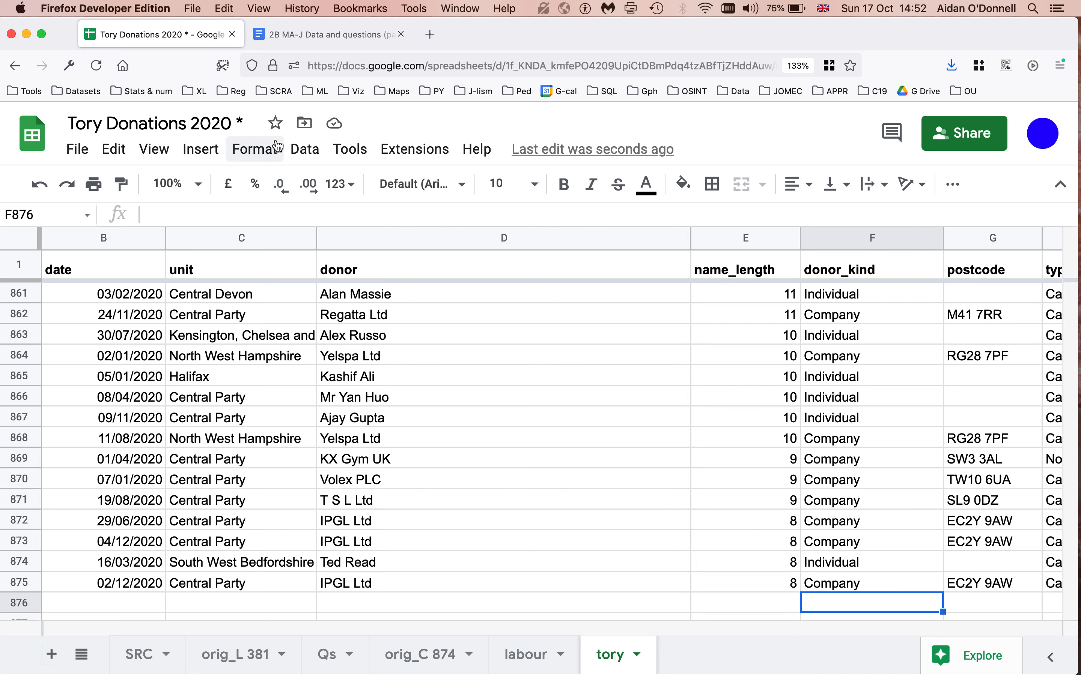
{"action": "left_click", "coordinate": [305, 149]}
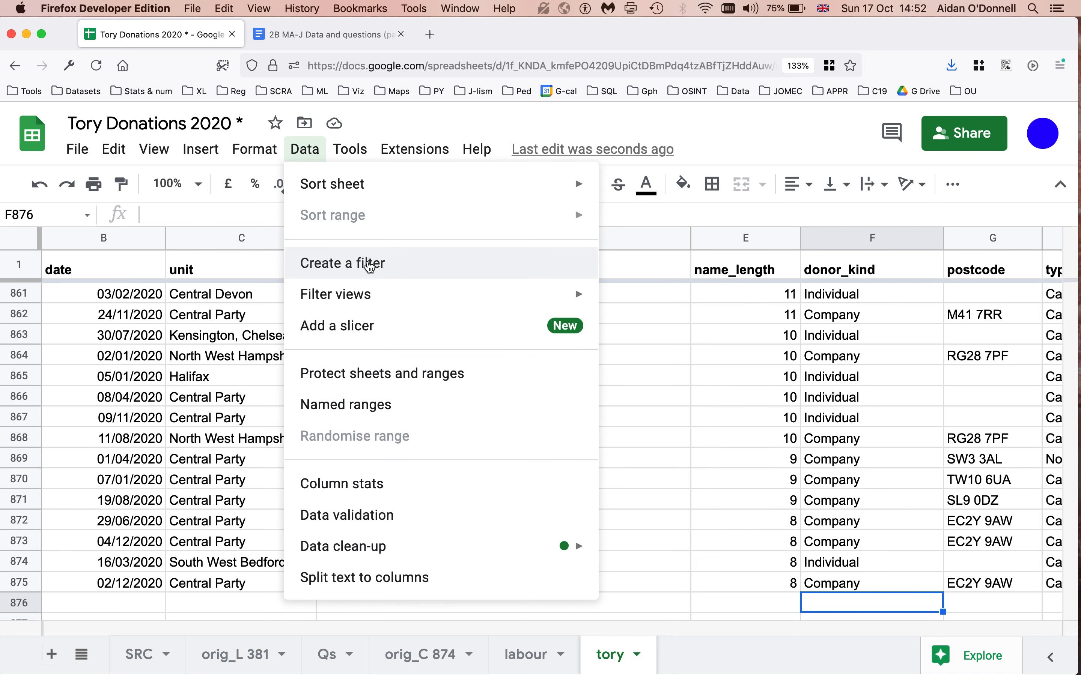
{"action": "left_click", "coordinate": [370, 264]}
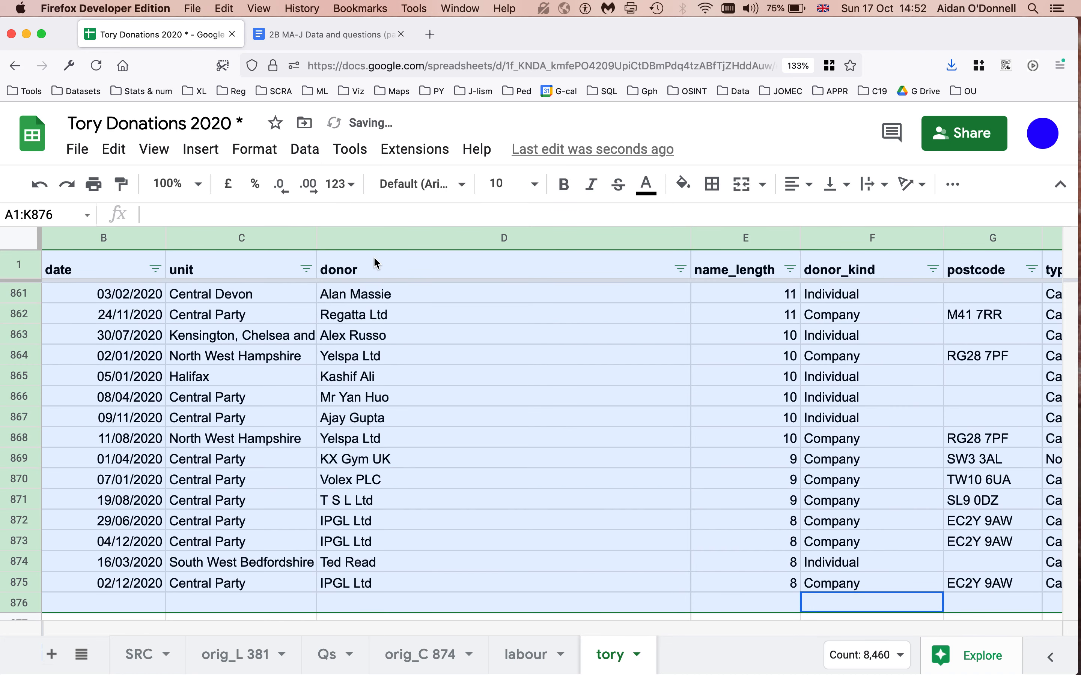
{"action": "left_click", "coordinate": [933, 269]}
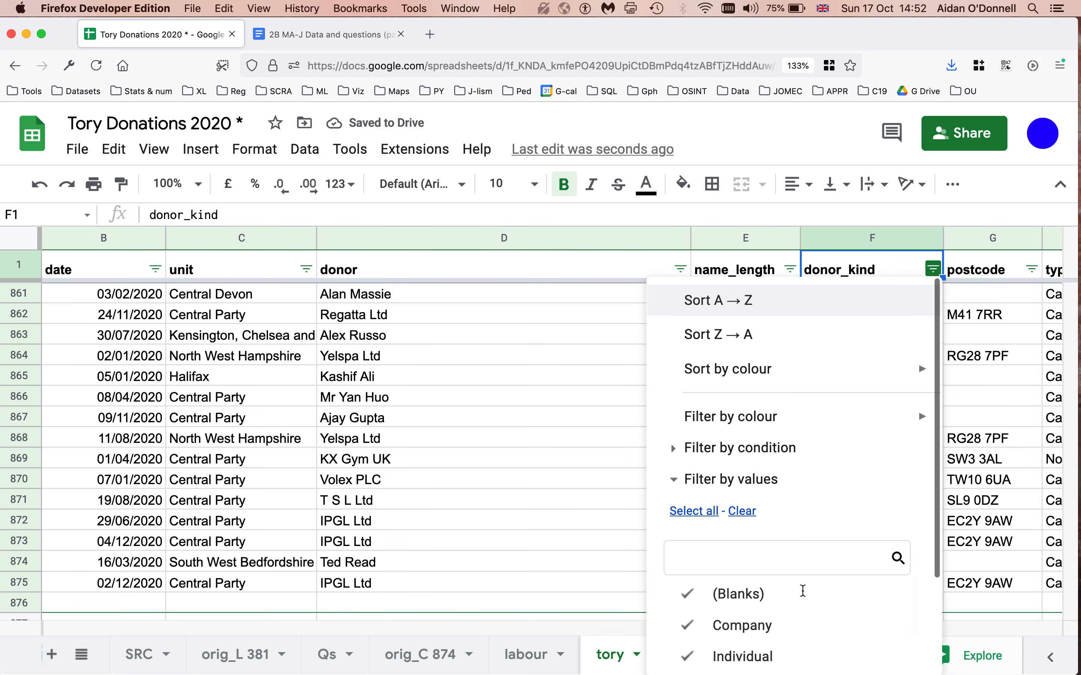
{"action": "scroll", "coordinate": [847, 600], "scroll_direction": "down", "scroll_amount": 3}
{"action": "scroll", "coordinate": [848, 600], "scroll_direction": "down", "scroll_amount": 3}
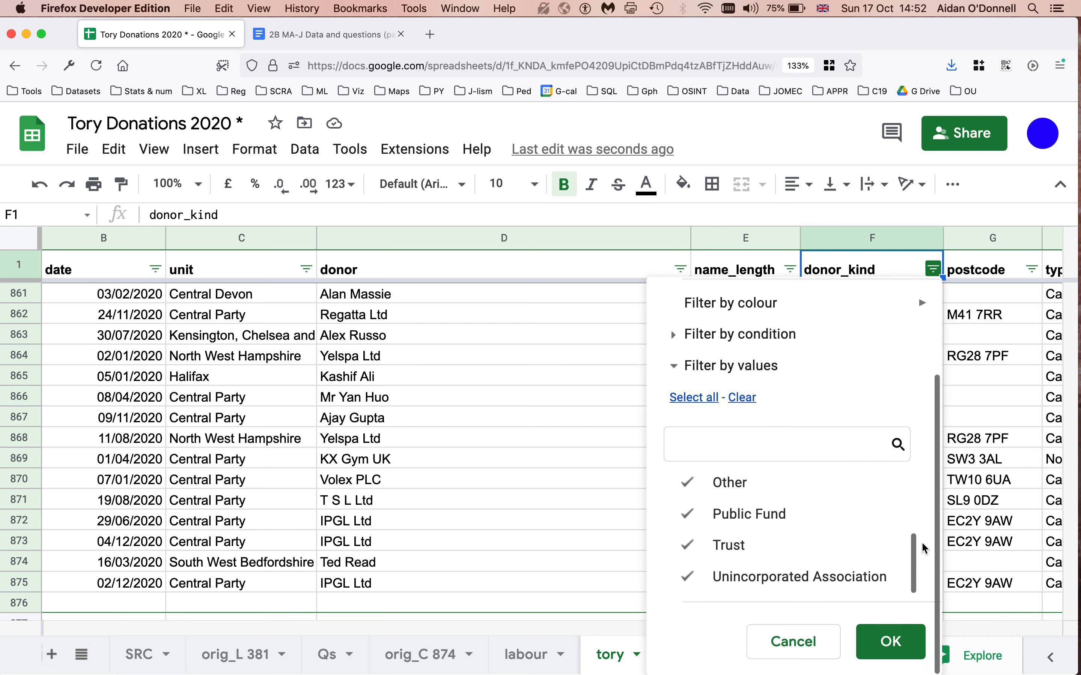
{"action": "scroll", "coordinate": [770, 571], "scroll_direction": "up", "scroll_amount": 3}
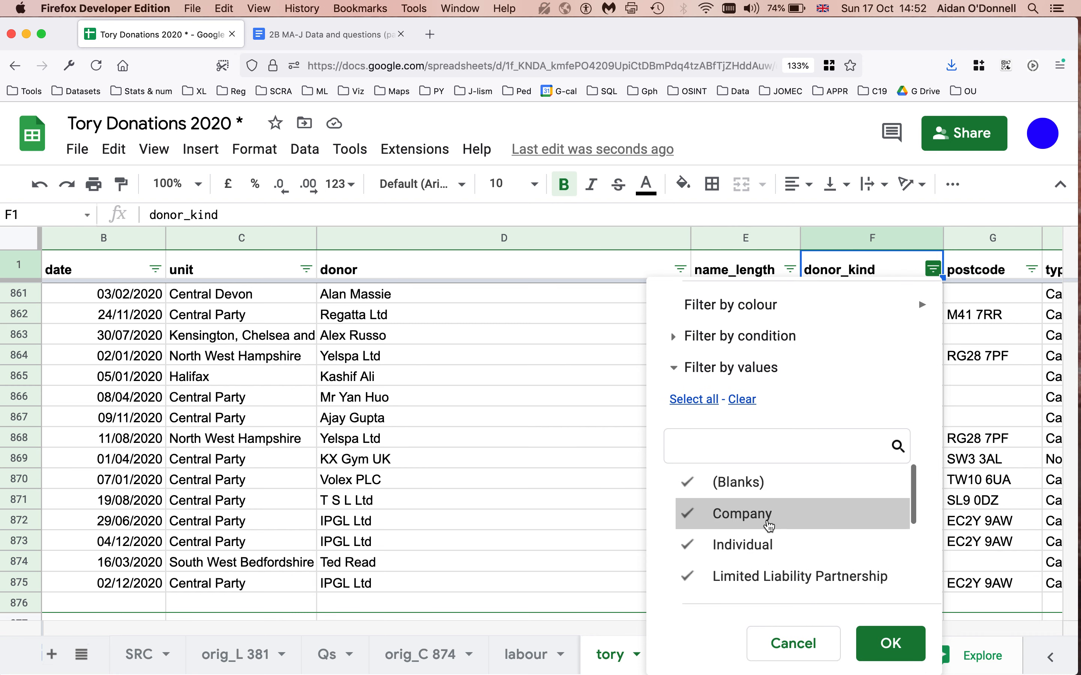
{"action": "scroll", "coordinate": [789, 572], "scroll_direction": "down", "scroll_amount": 3}
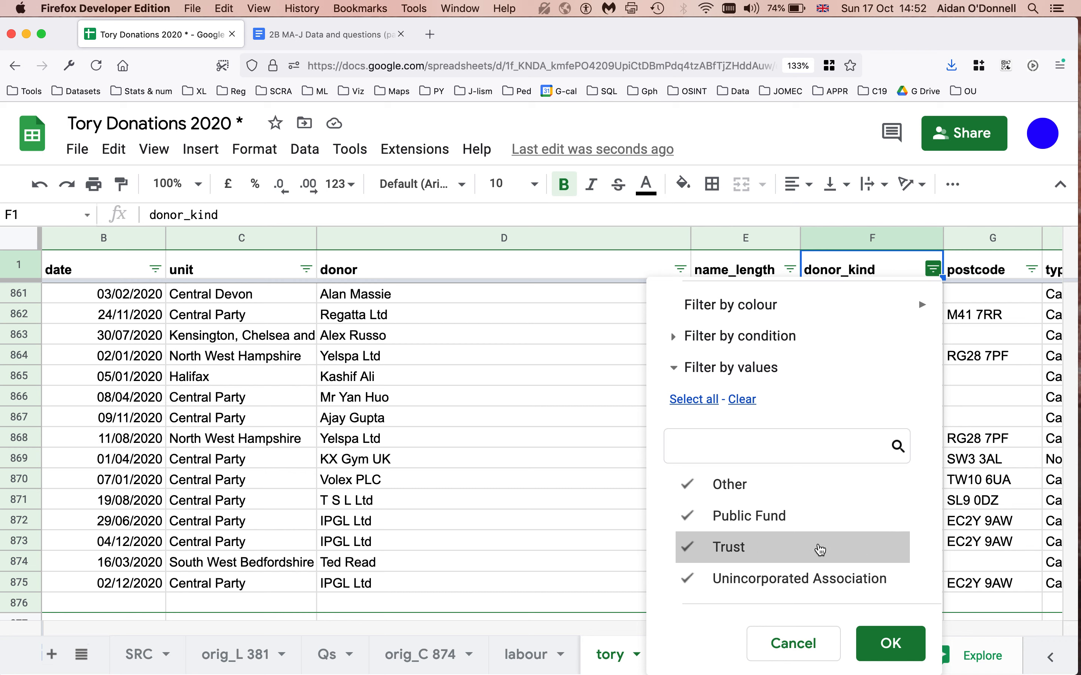
{"action": "scroll", "coordinate": [799, 579], "scroll_direction": "up", "scroll_amount": 3}
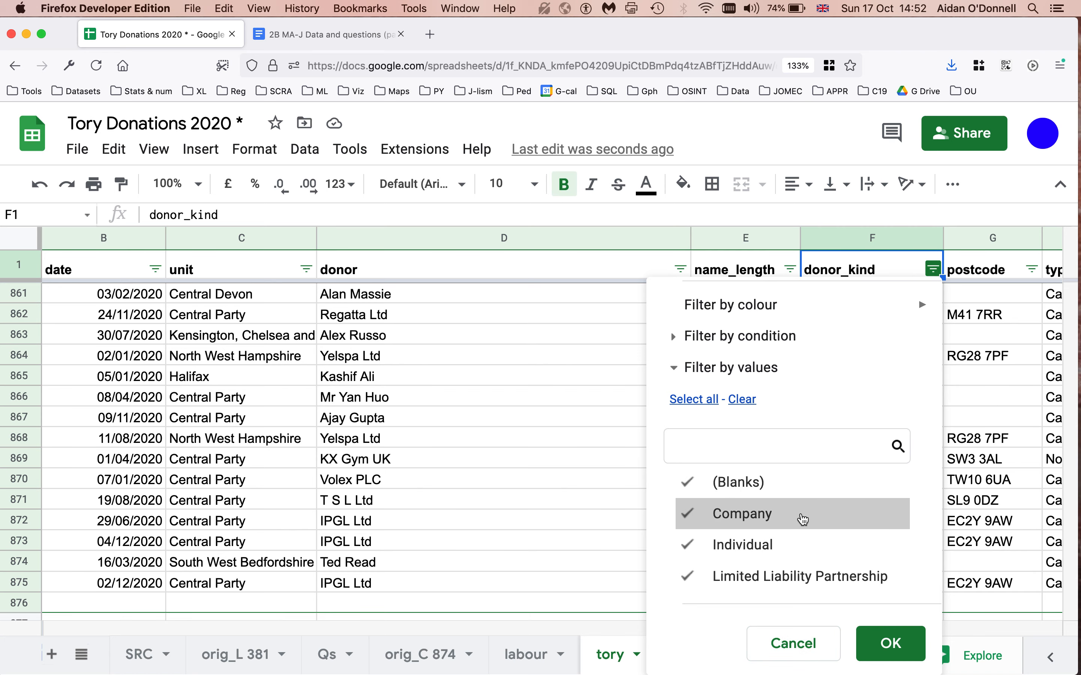
{"action": "scroll", "coordinate": [811, 532], "scroll_direction": "down", "scroll_amount": 3}
{"action": "left_click", "coordinate": [814, 636]}
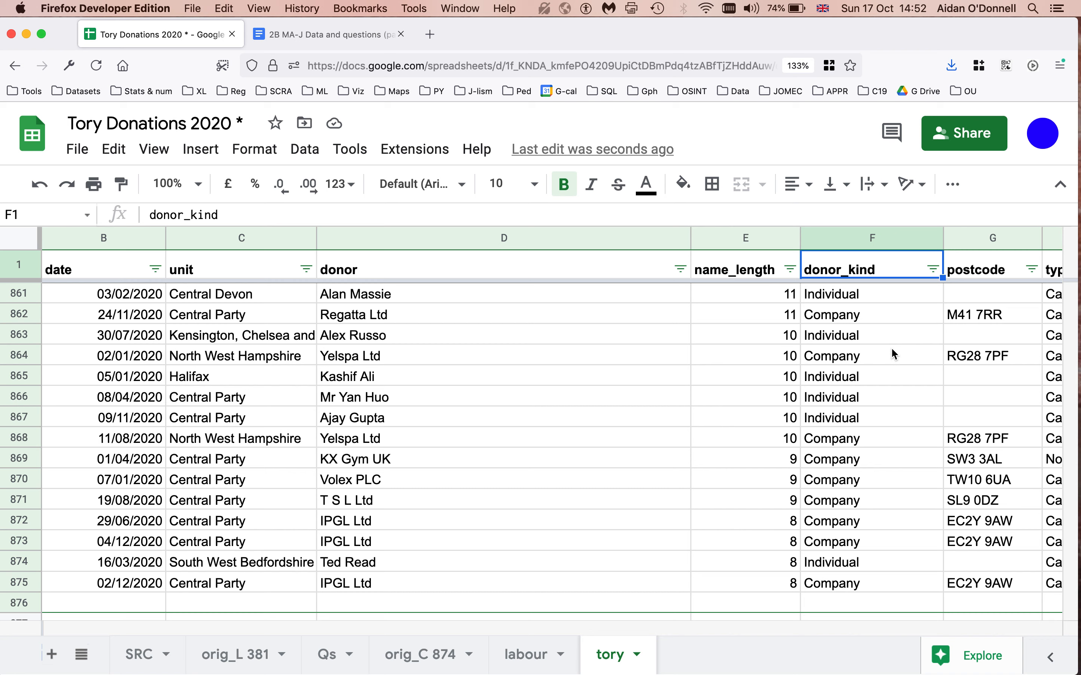
Remove the filter from the tory sheet.
{"action": "left_click", "coordinate": [838, 608]}
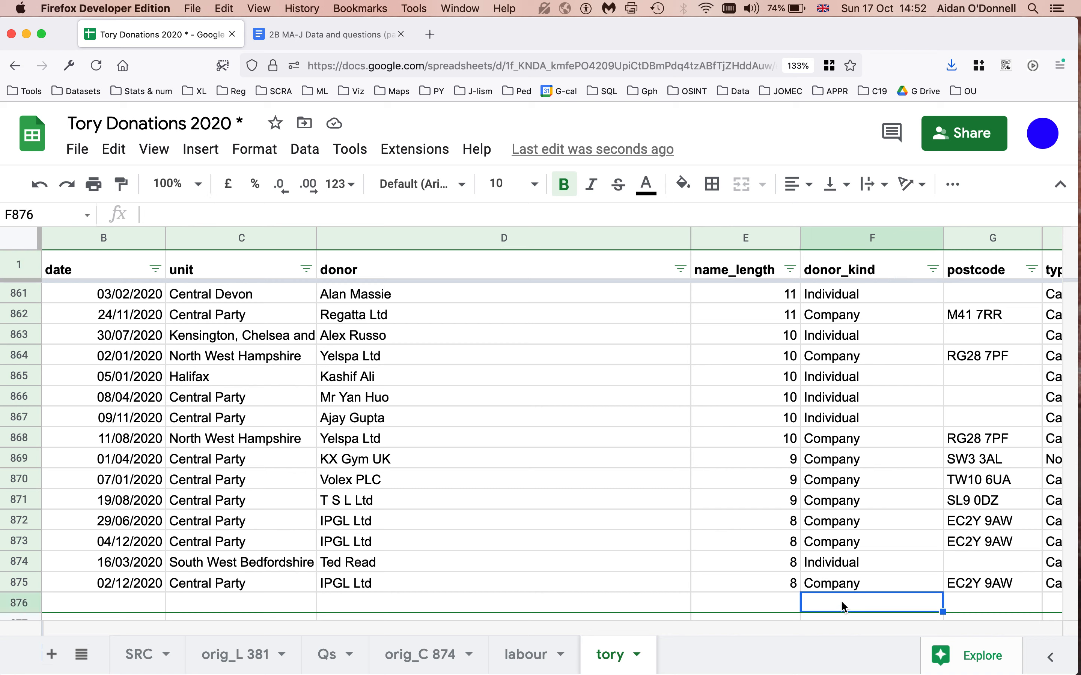
{"action": "type", "text": "="}
{"action": "key", "text": "BackSpace"}
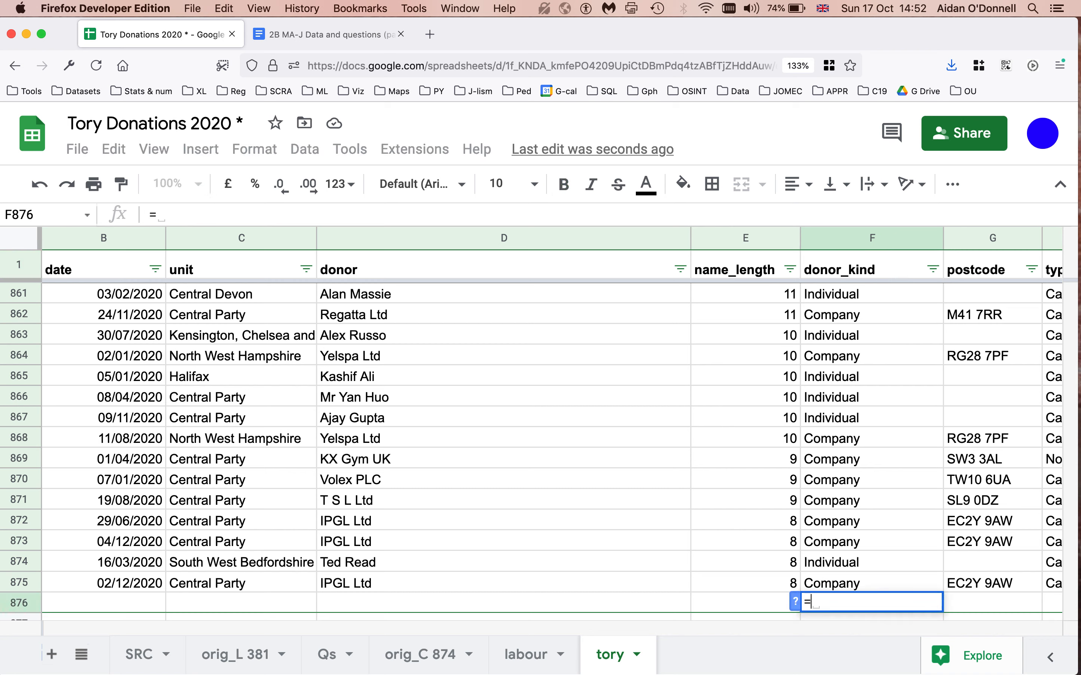
{"action": "key", "text": "Escape"}
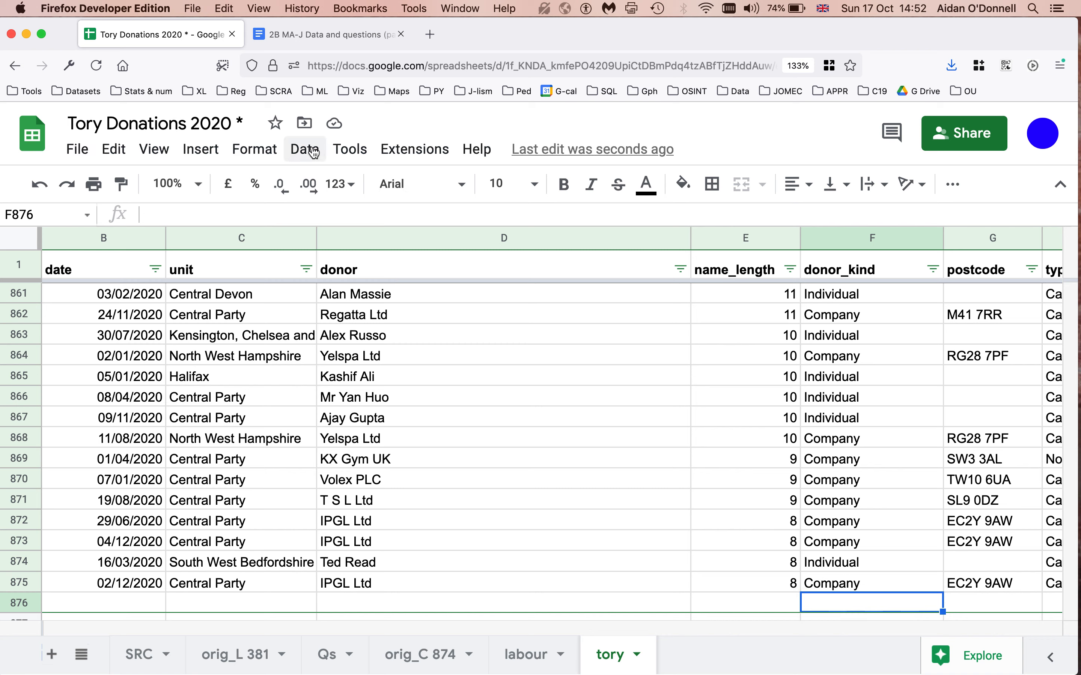
{"action": "left_click", "coordinate": [305, 150]}
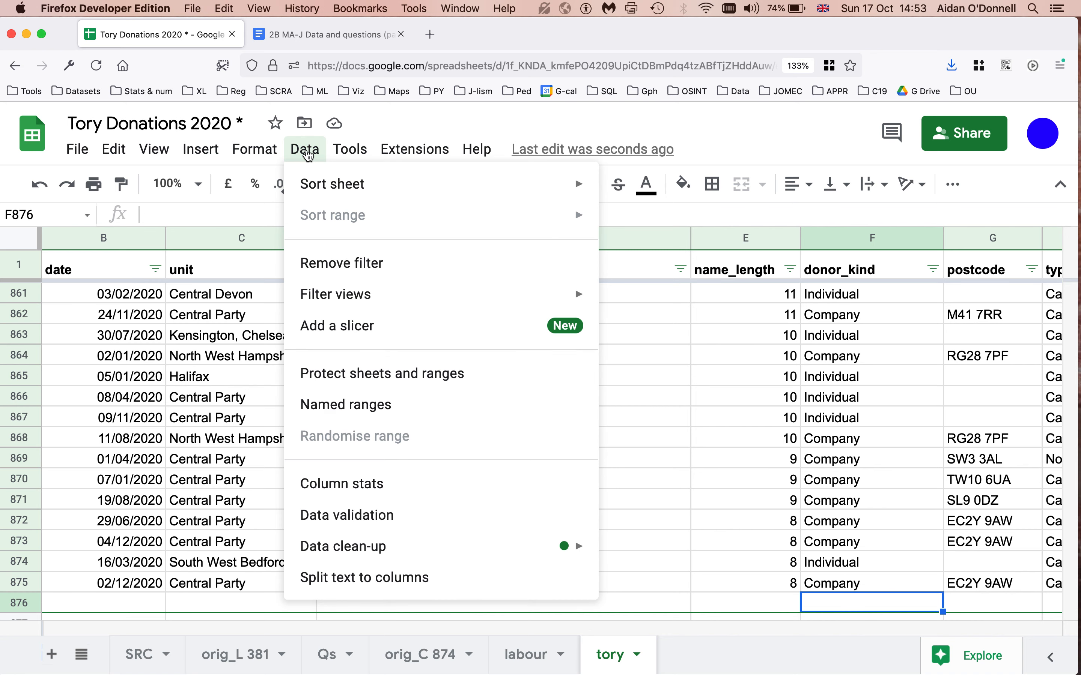
{"action": "left_click", "coordinate": [313, 268]}
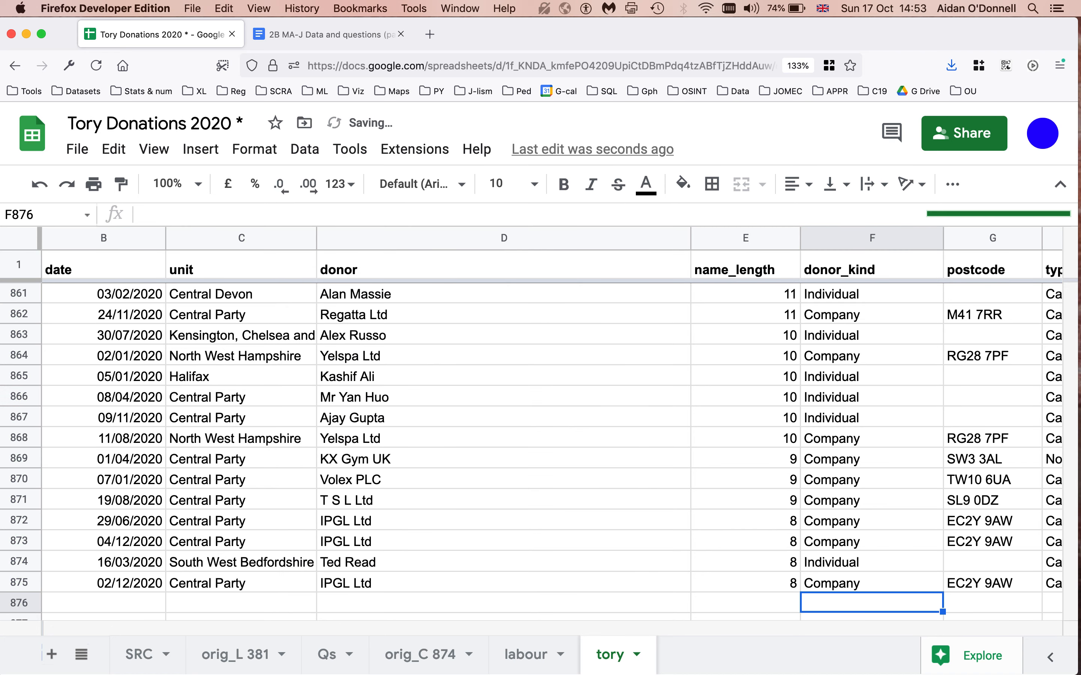
Count the different donor kinds in F876 with =countunique(F2:F875), and clear the cell after viewing the result.
{"action": "type", "text": "=con"}
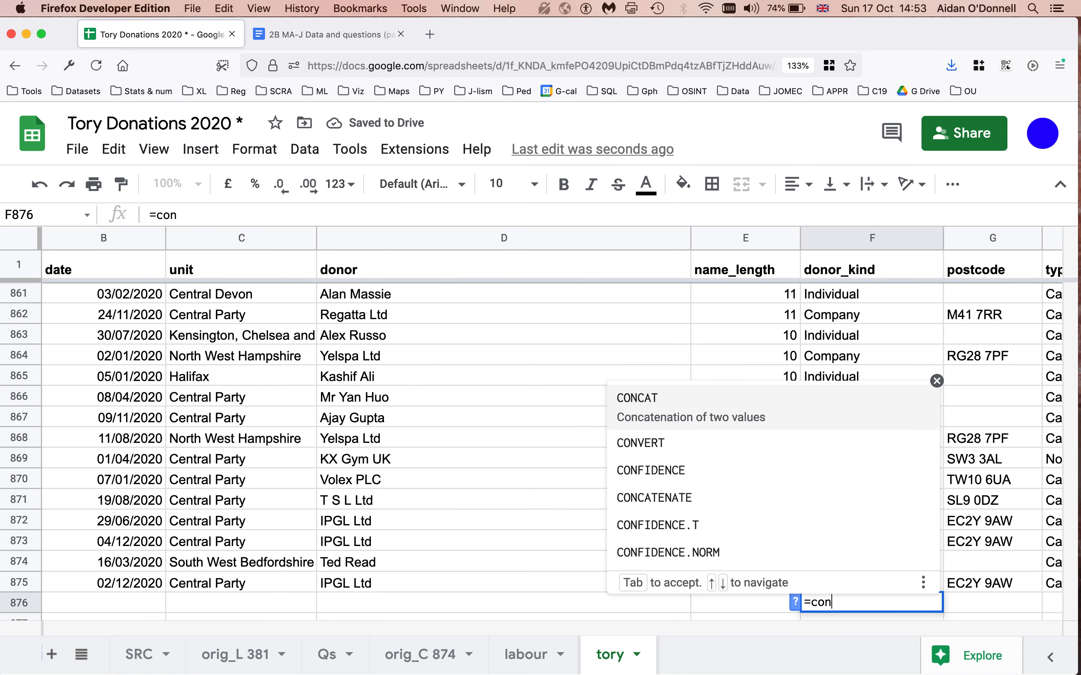
{"action": "key", "text": "BackSpace"}
{"action": "type", "text": "unt"}
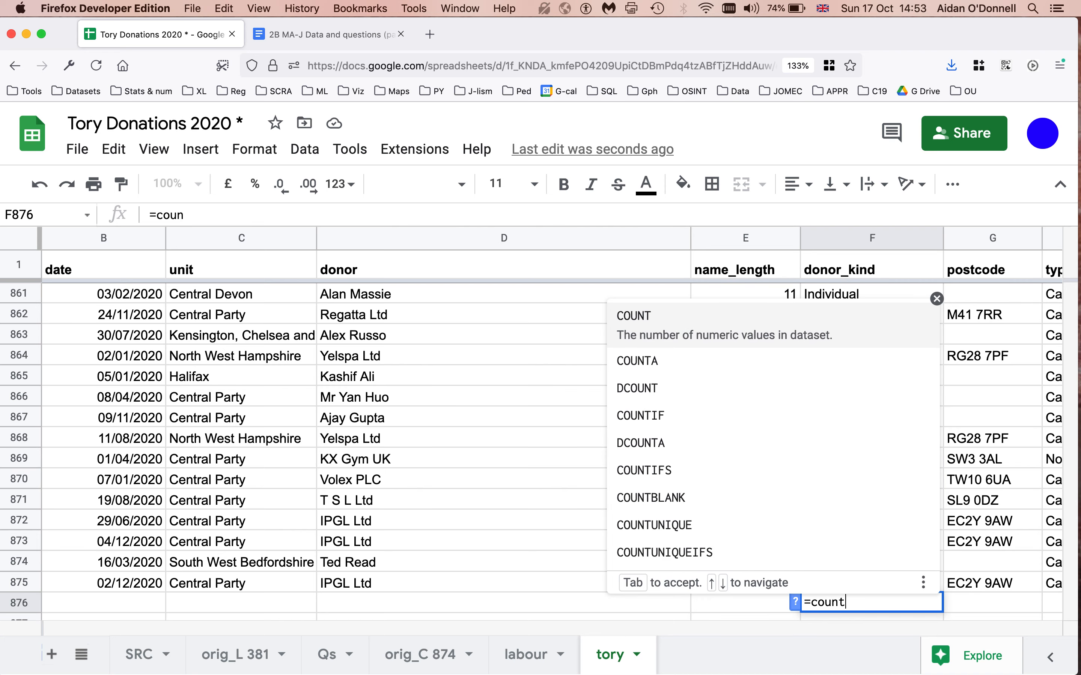
{"action": "type", "text": "unique("}
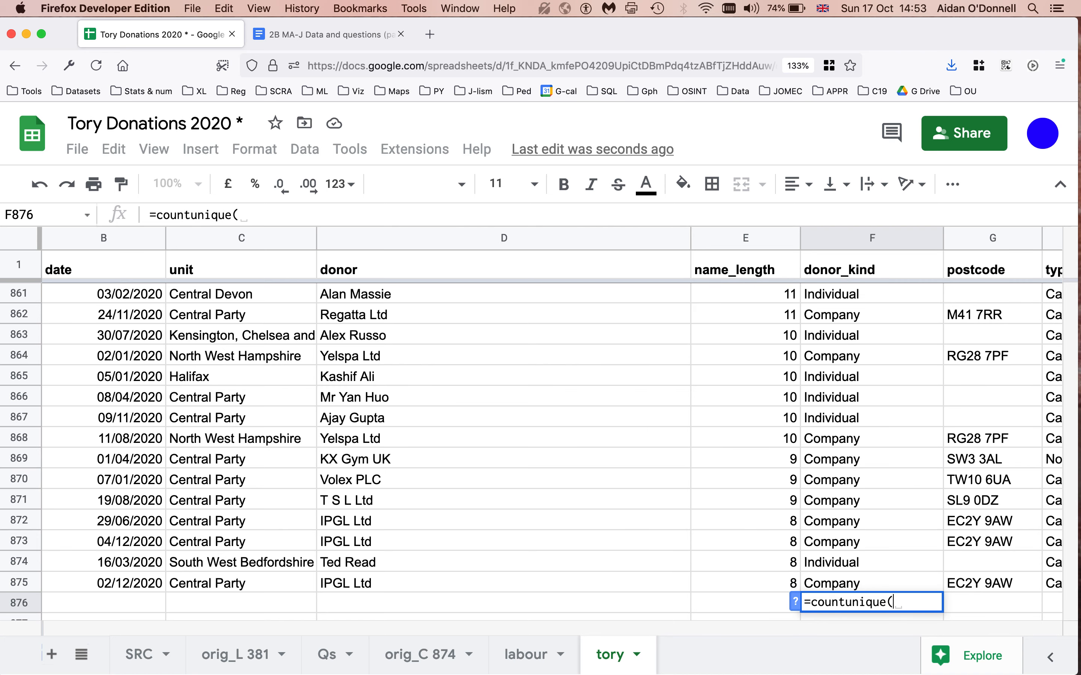
{"action": "type", "text": "F2:F"}
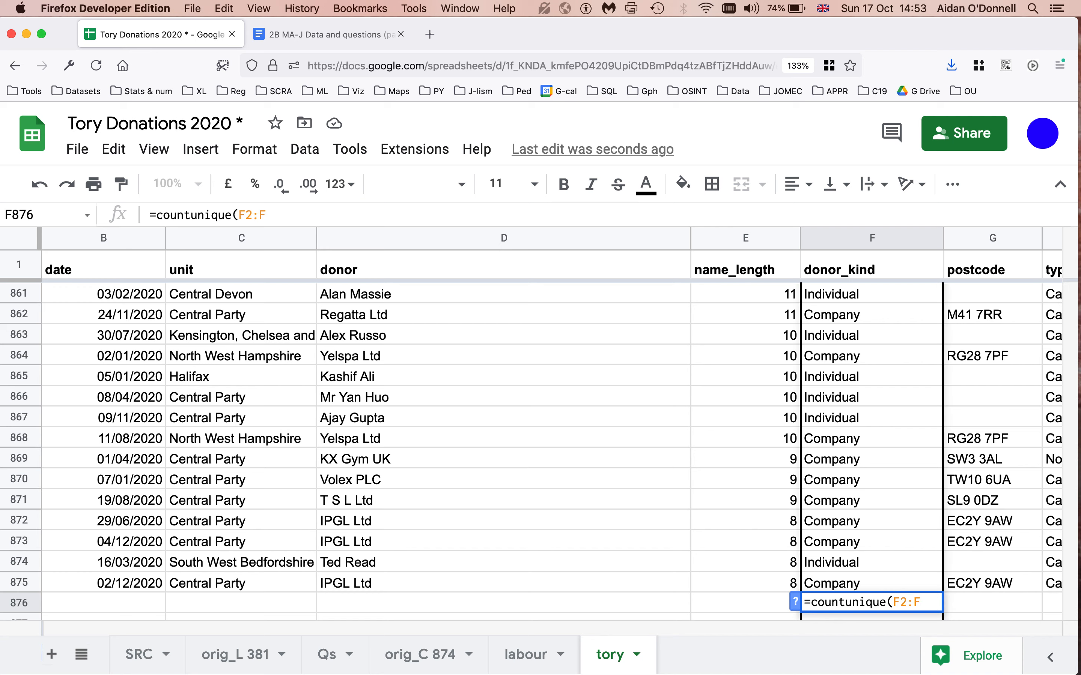
{"action": "type", "text": "875)"}
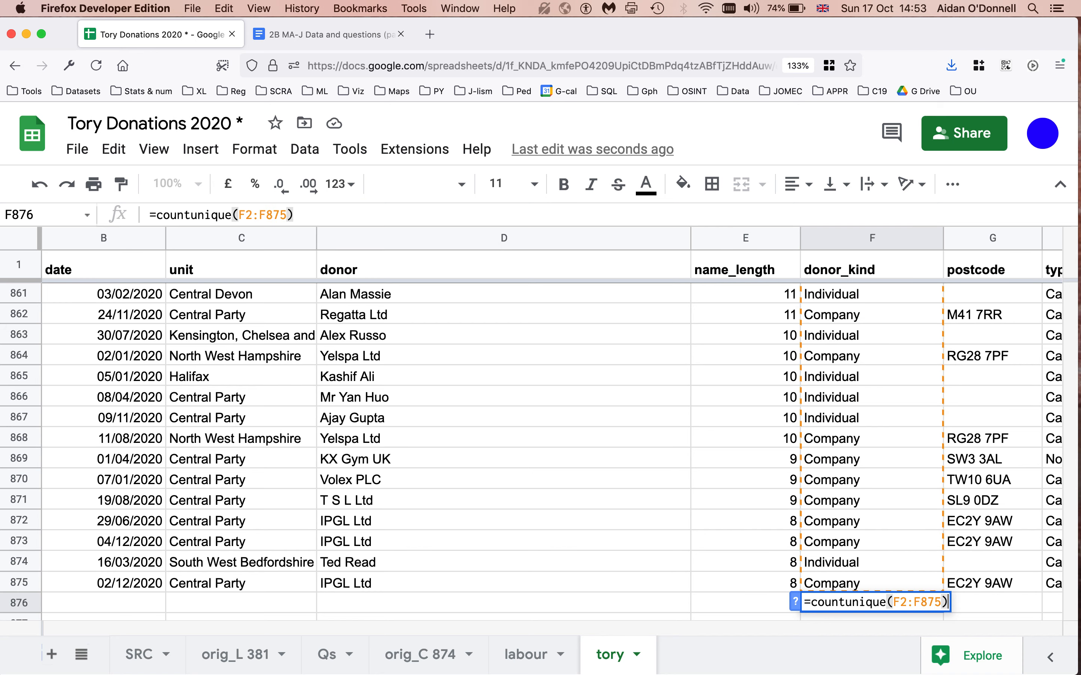
{"action": "key", "text": "Return"}
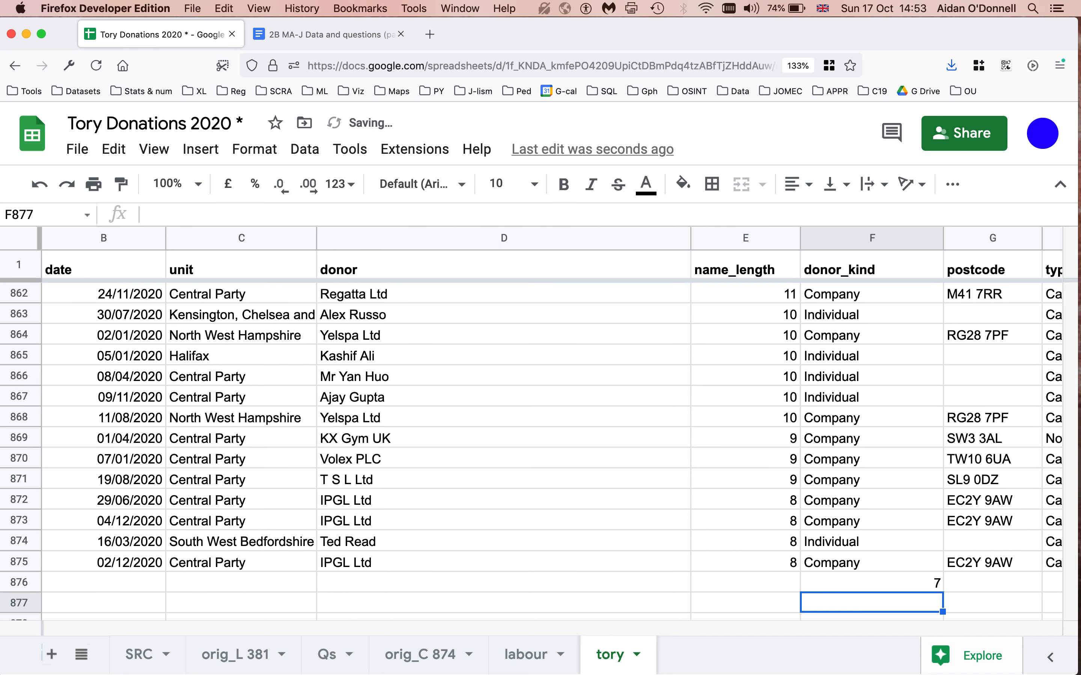
{"action": "left_click", "coordinate": [901, 589]}
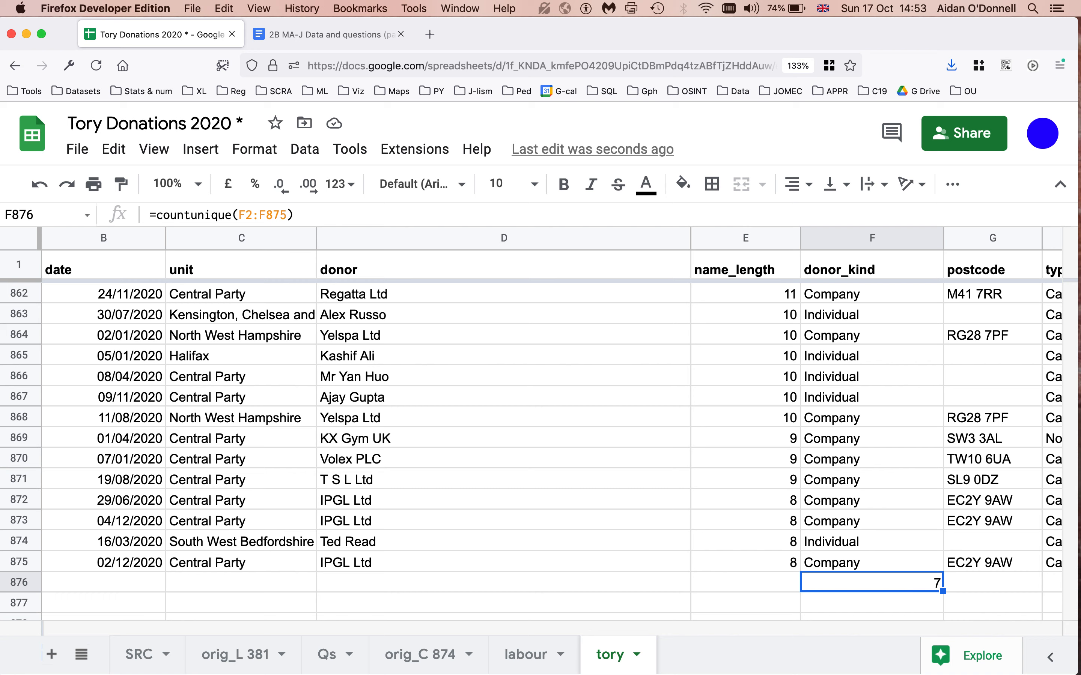
{"action": "key", "text": "Delete"}
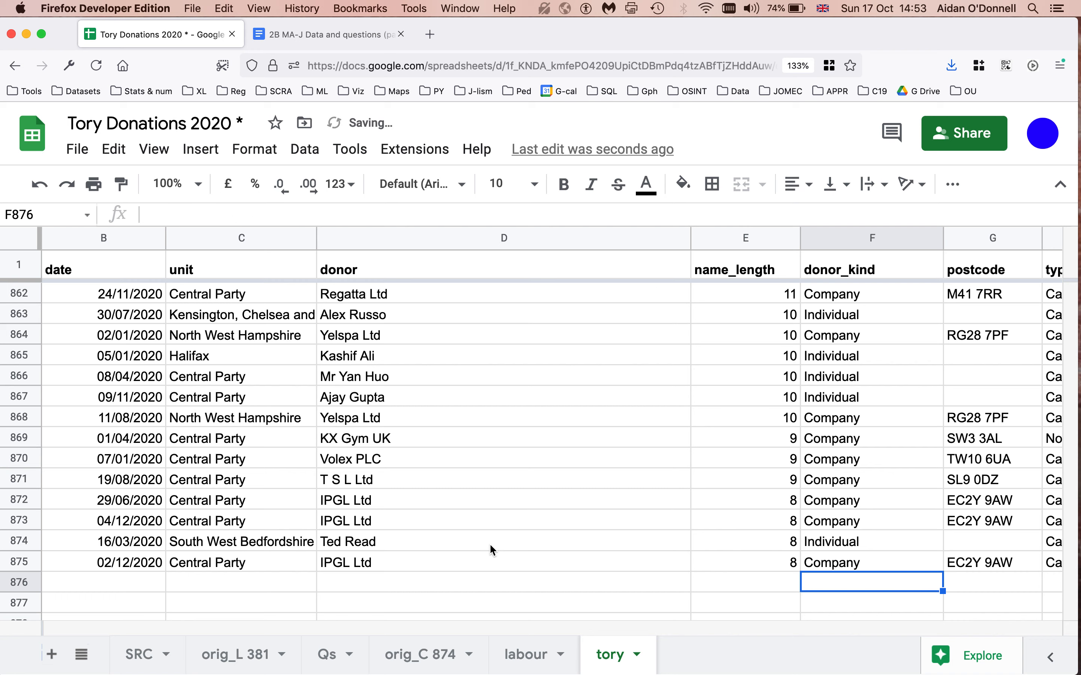
Select D876 below the donor names and narrow the donor column to about half its width.
{"action": "left_click", "coordinate": [464, 588]}
{"action": "left_click_drag", "start_coordinate": [691, 234], "coordinate": [509, 234]}
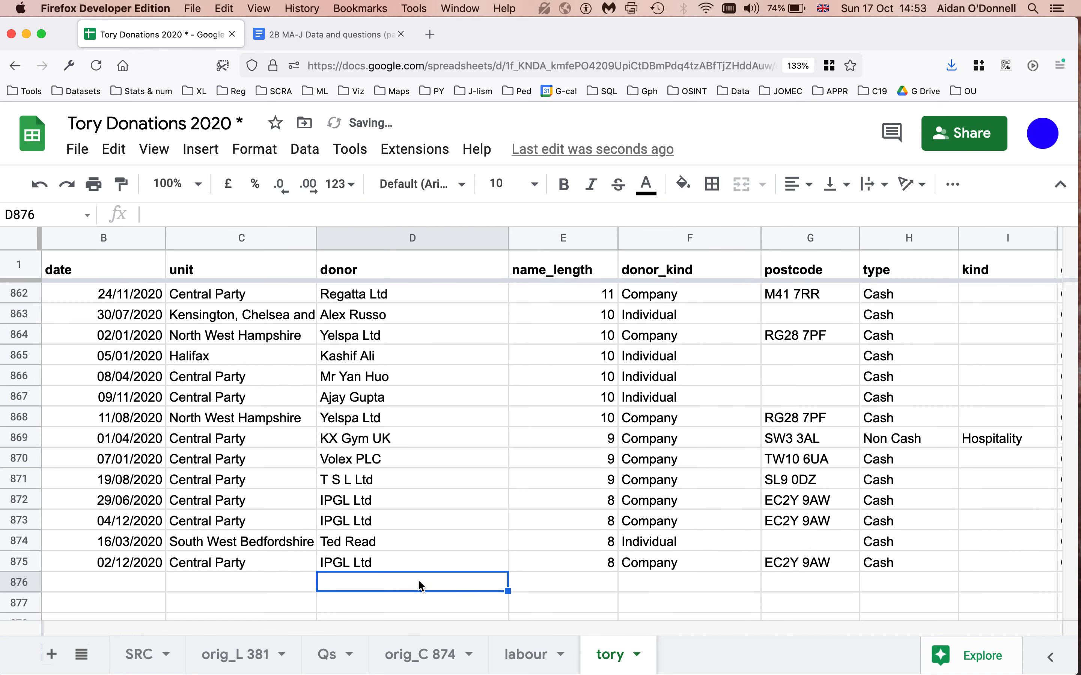
Count the distinct company donors in D876 with =COUNTUNIQUEIFS(D2:D875, F2:F875, "Company").
{"action": "type", "text": "="}
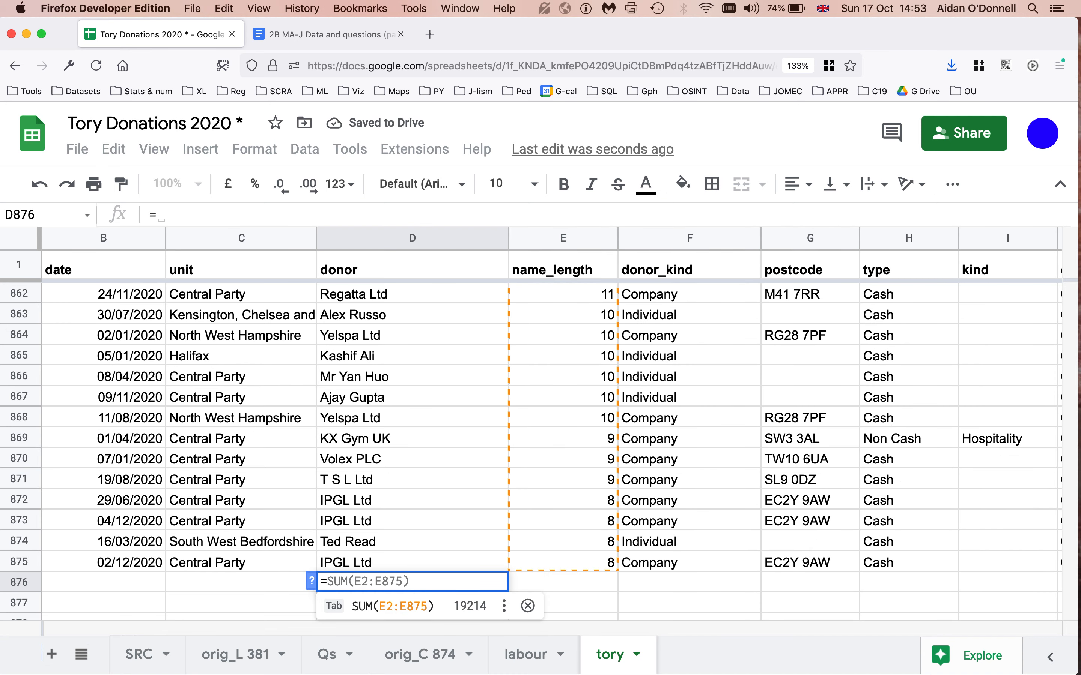
{"action": "type", "text": "COUNT"}
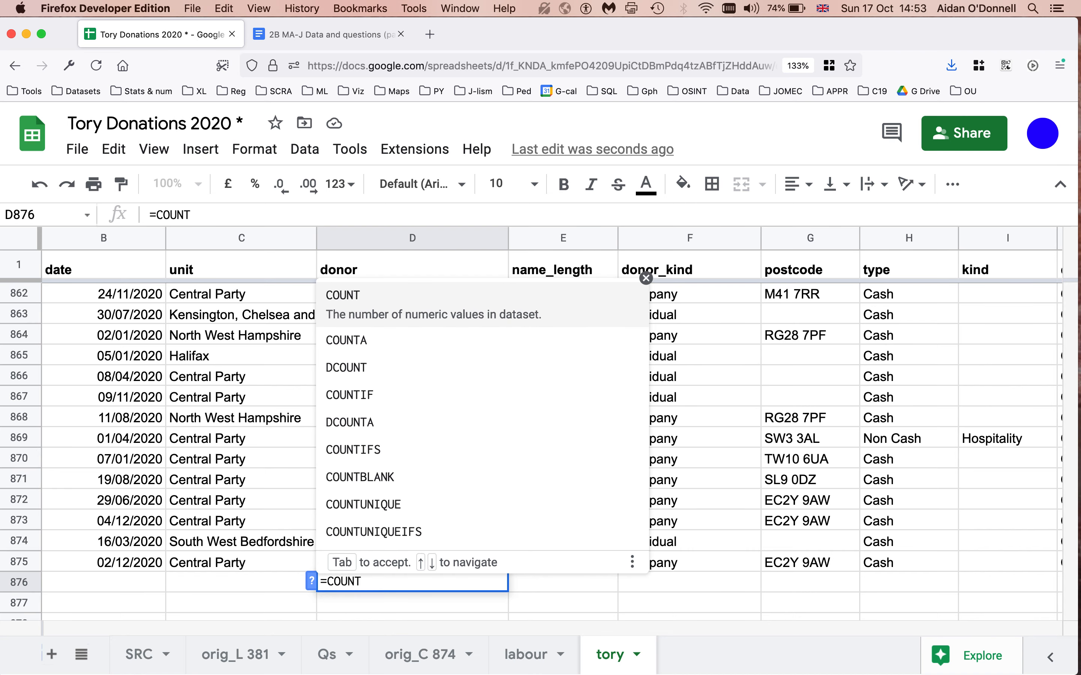
{"action": "type", "text": "U"}
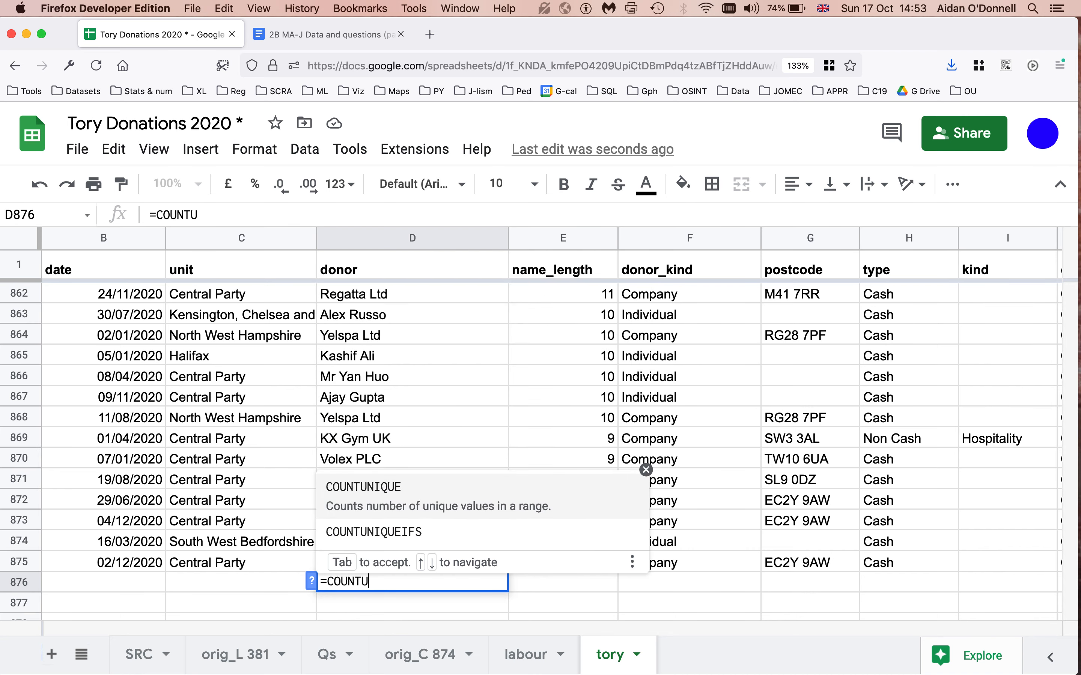
{"action": "type", "text": "NIQUE"}
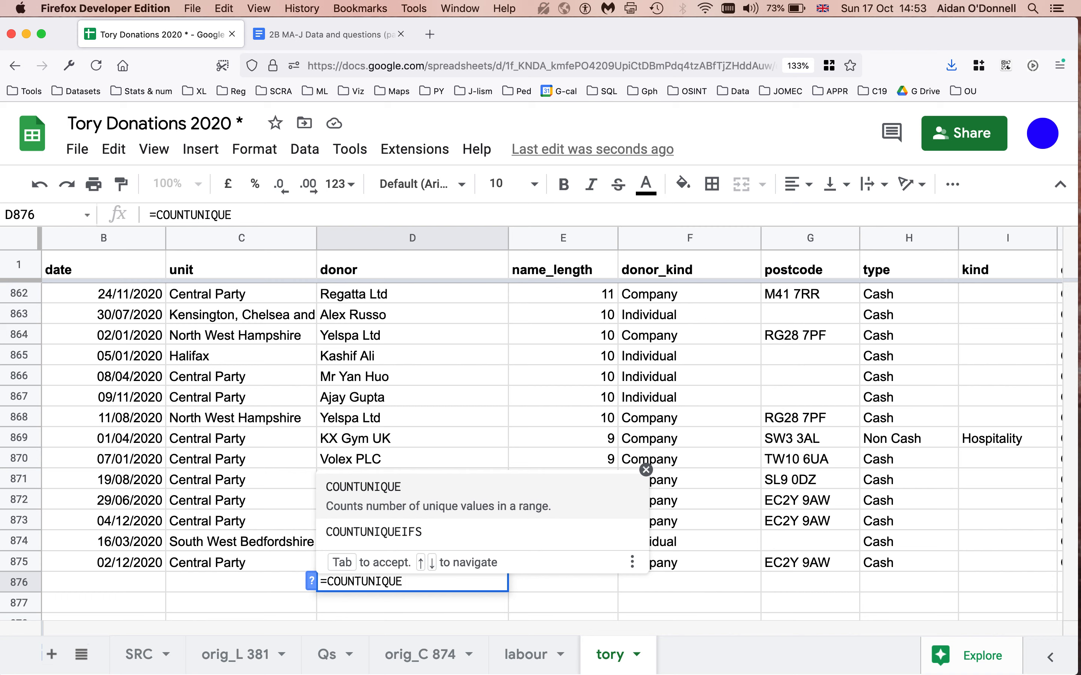
{"action": "type", "text": "IFS("}
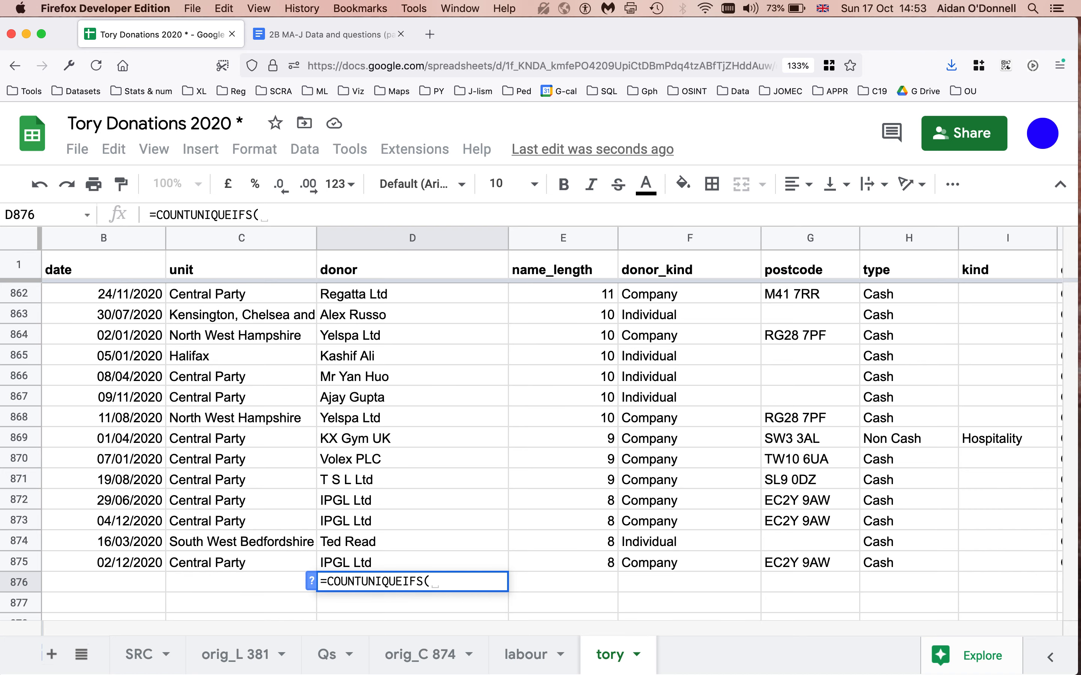
{"action": "type", "text": "D2:"}
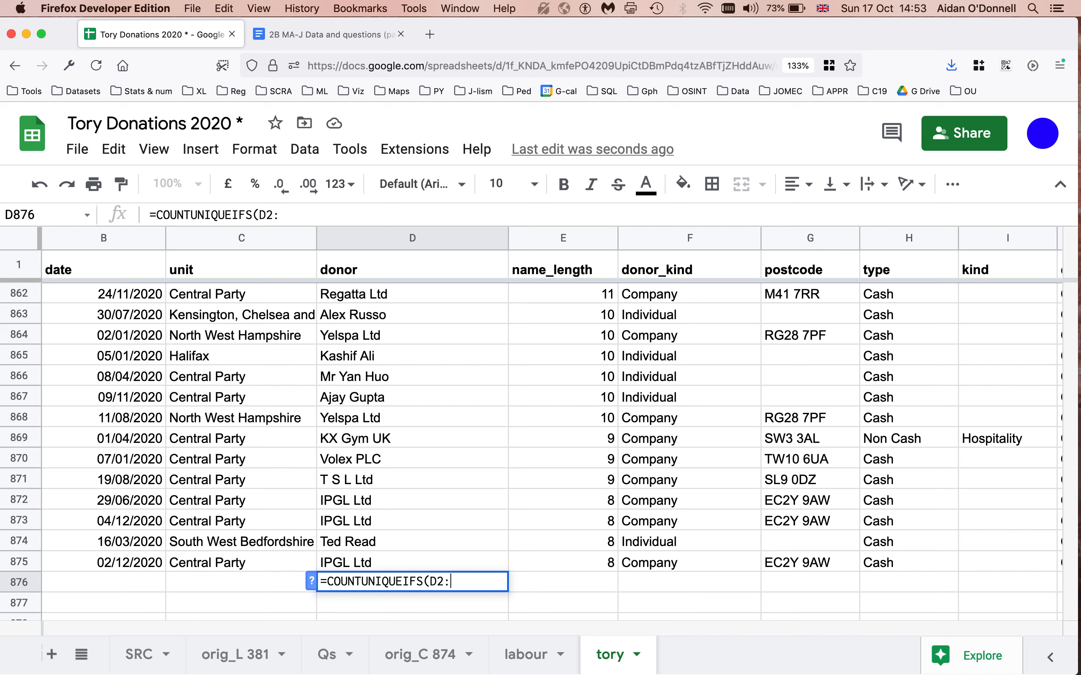
{"action": "type", "text": "D875"}
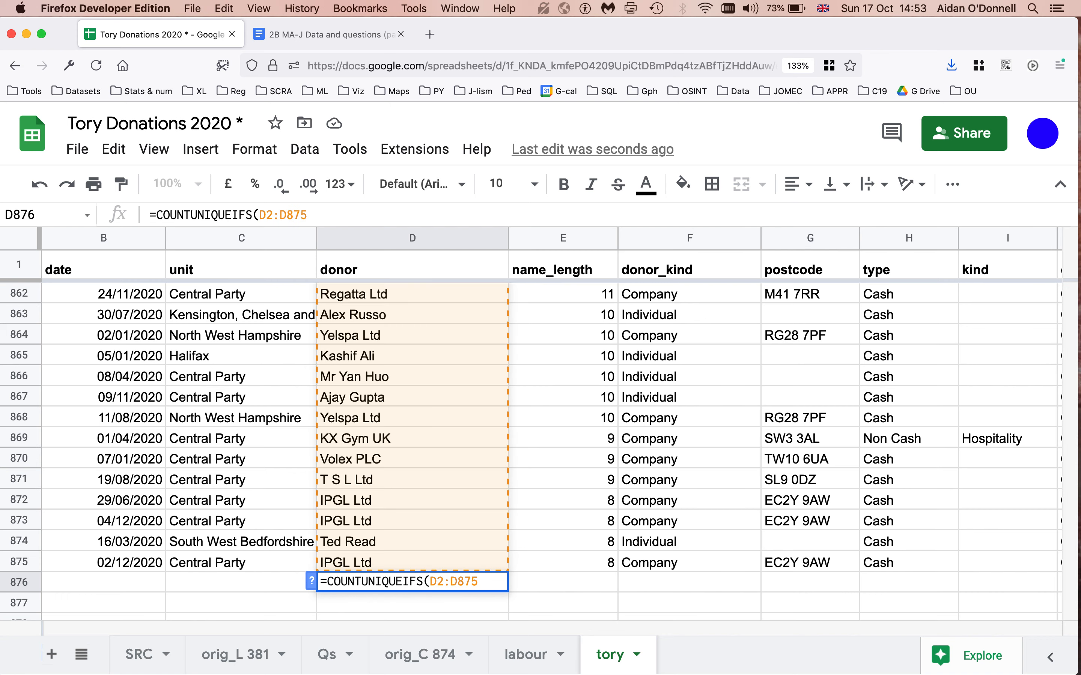
{"action": "type", "text": ", "}
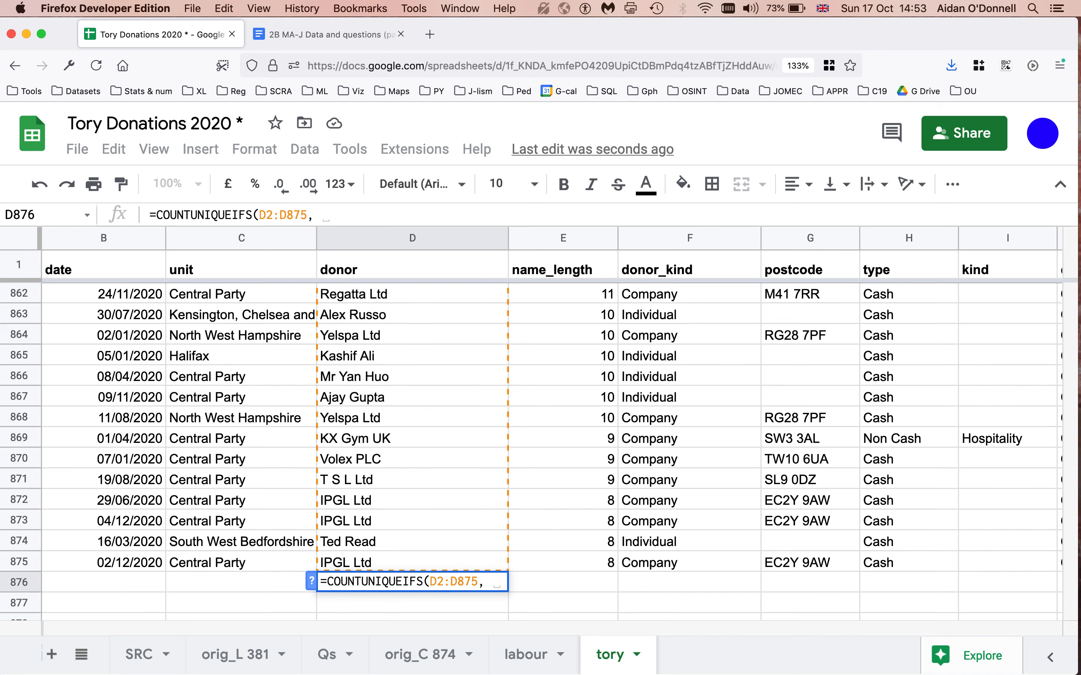
{"action": "type", "text": "F"}
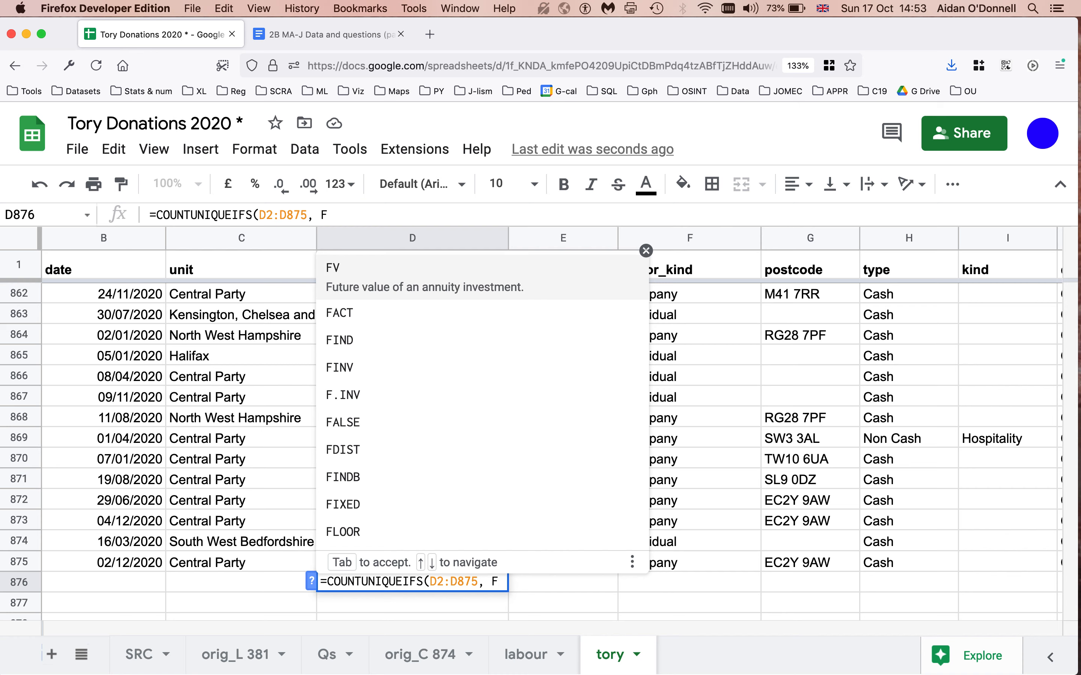
{"action": "type", "text": "2:F"}
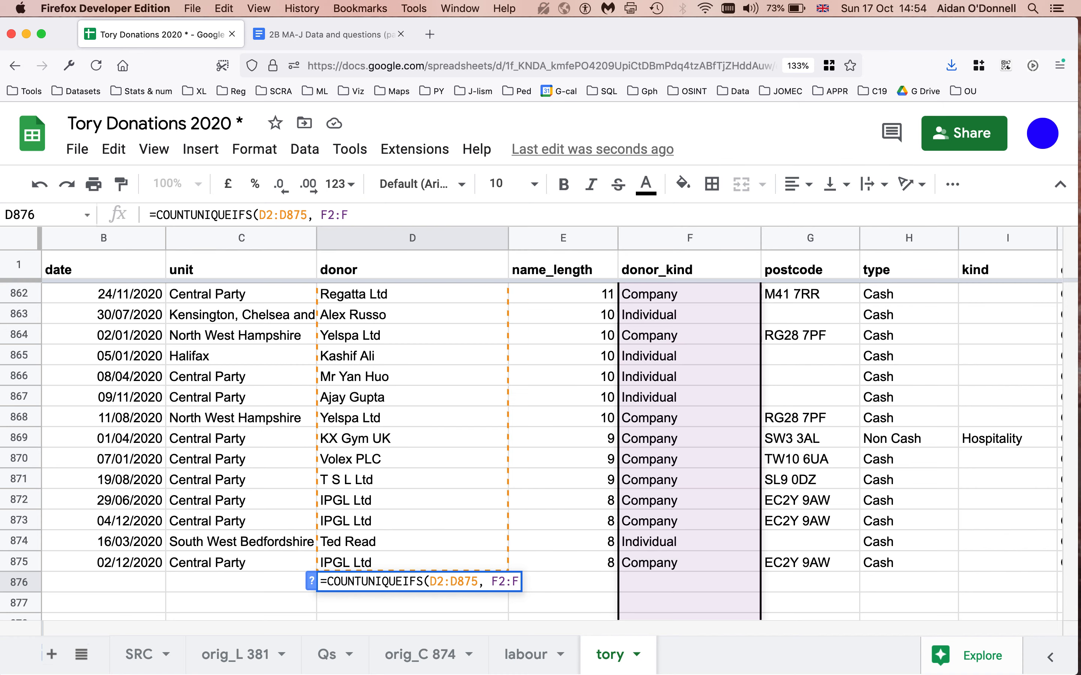
{"action": "type", "text": "875"}
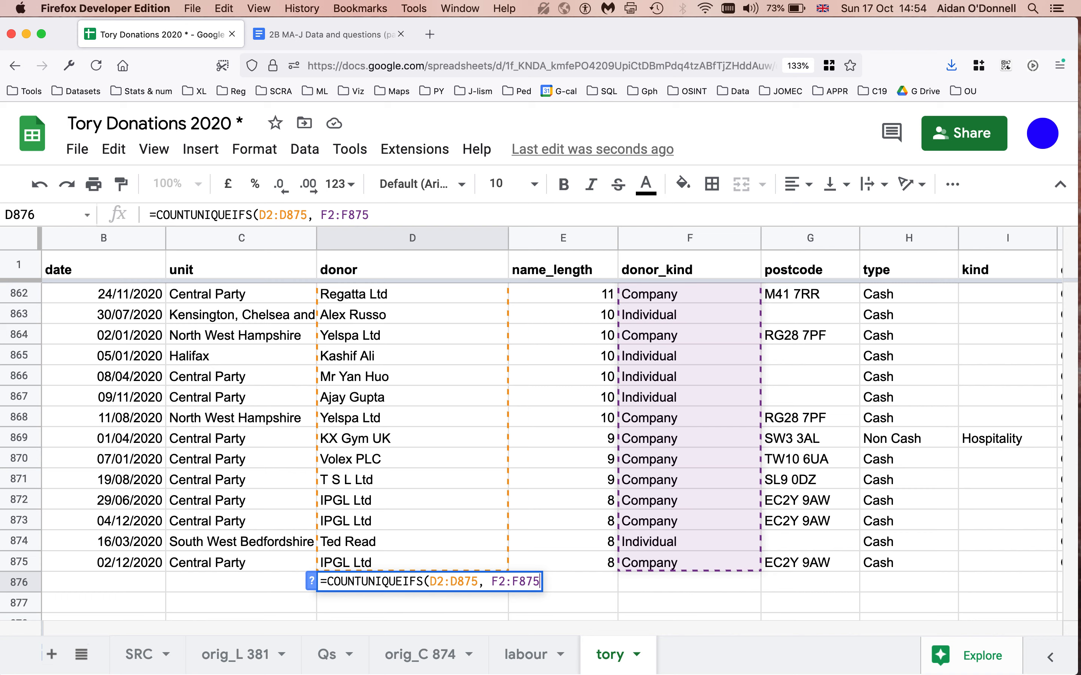
{"action": "type", "text": ", "}
{"action": "type", "text": "\"C"}
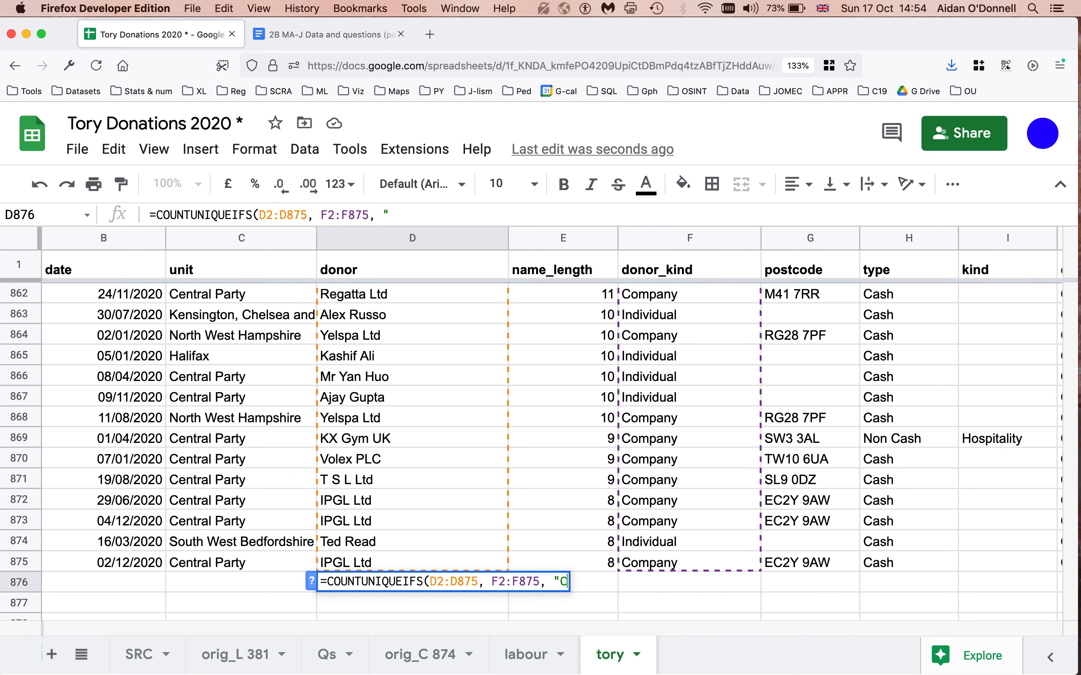
{"action": "type", "text": "ompany\""}
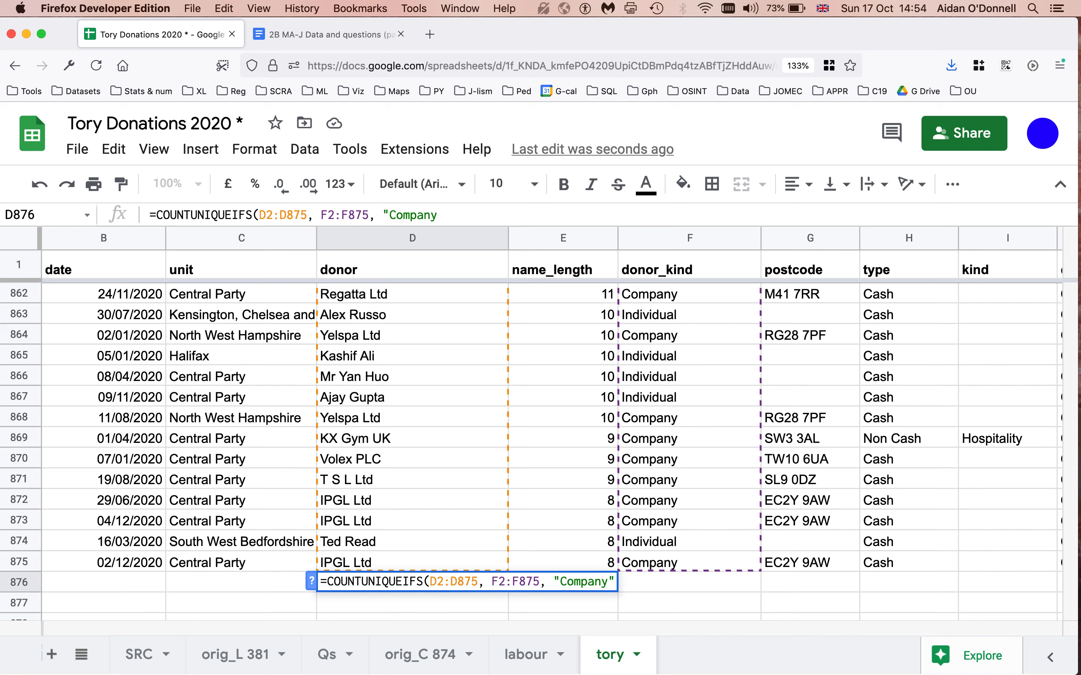
{"action": "type", "text": ")"}
{"action": "key", "text": "Return"}
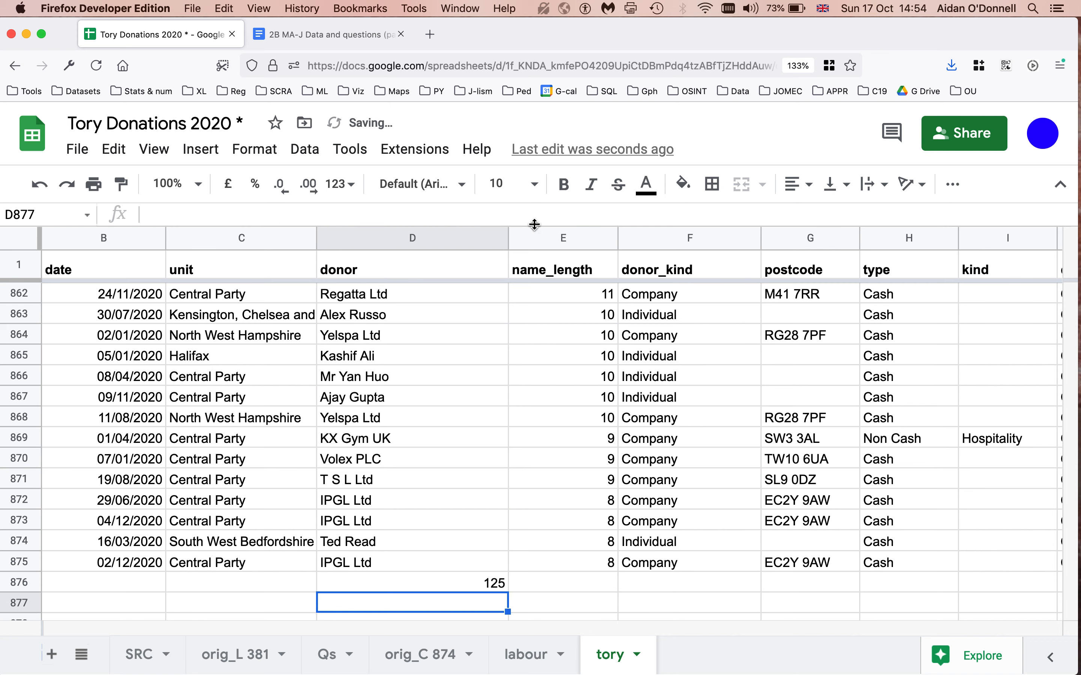
Widen the donor column slightly and clear the counting formula from D876.
{"action": "left_click_drag", "start_coordinate": [510, 239], "coordinate": [561, 240]}
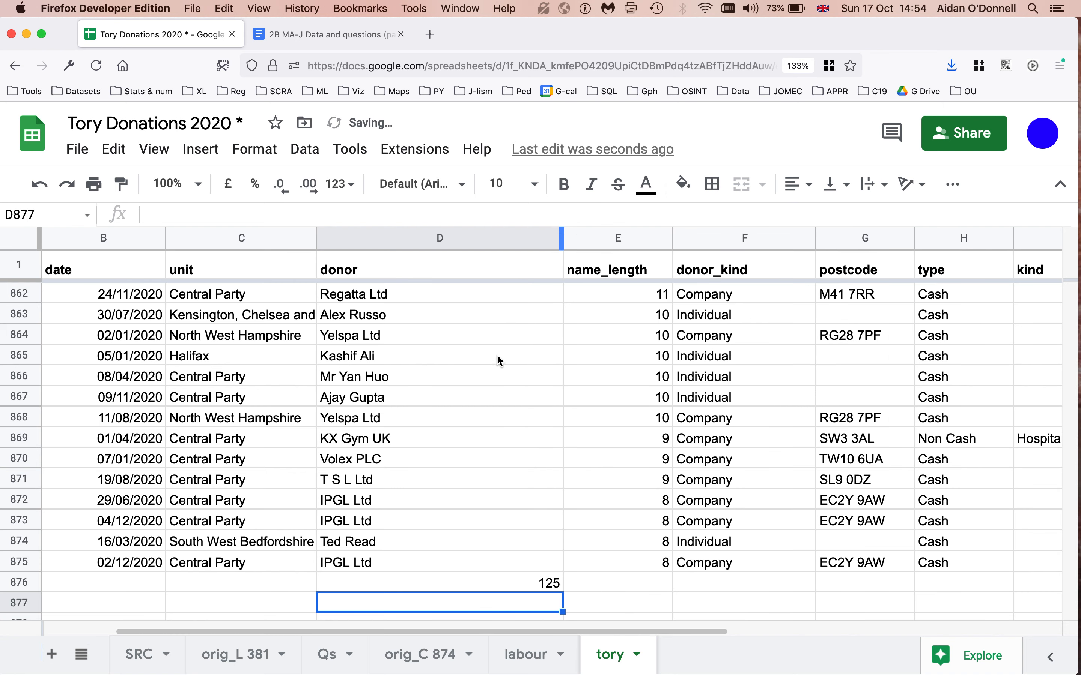
{"action": "left_click", "coordinate": [437, 582]}
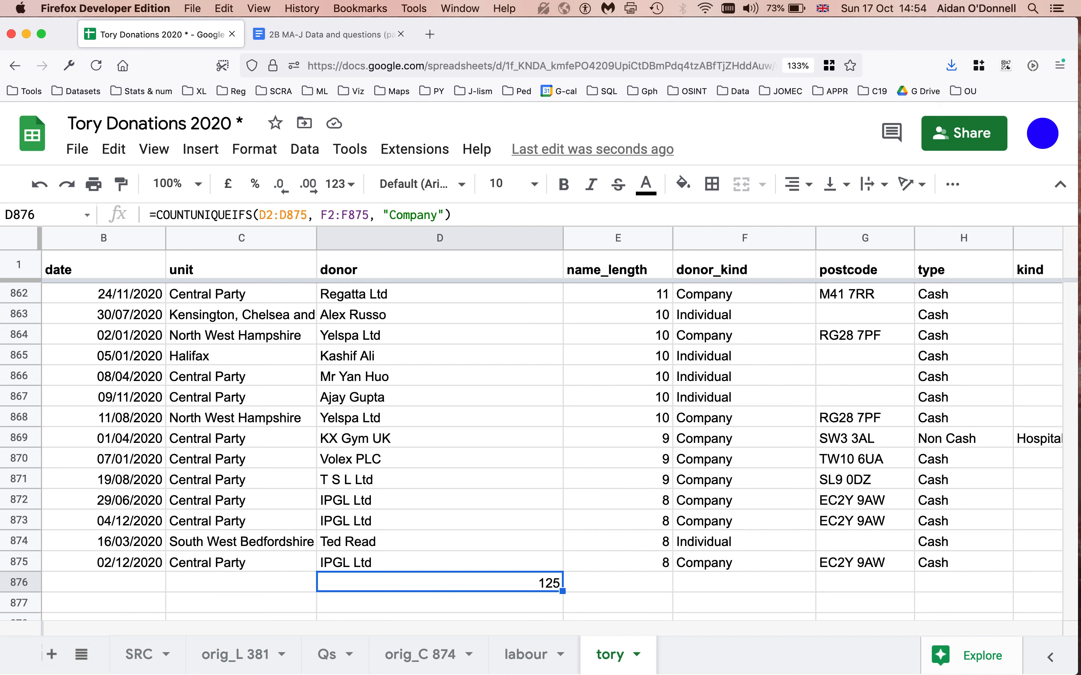
{"action": "key", "text": "Delete"}
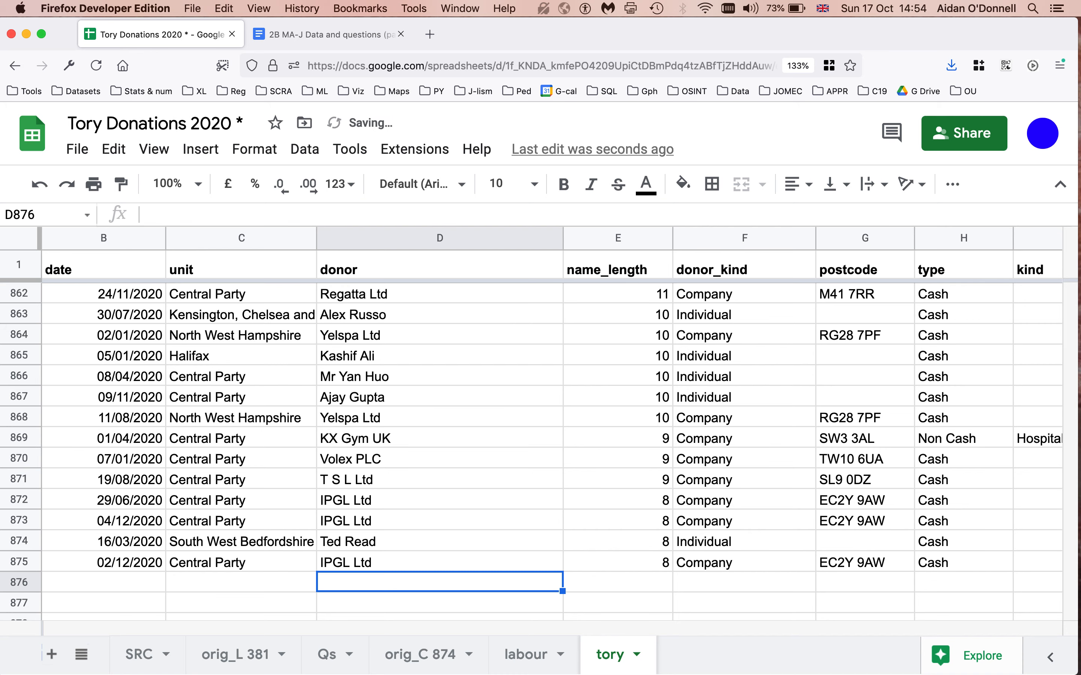
Create a filter on the tory sheet and show only the rows whose donor_kind is Company.
{"action": "left_click", "coordinate": [294, 148]}
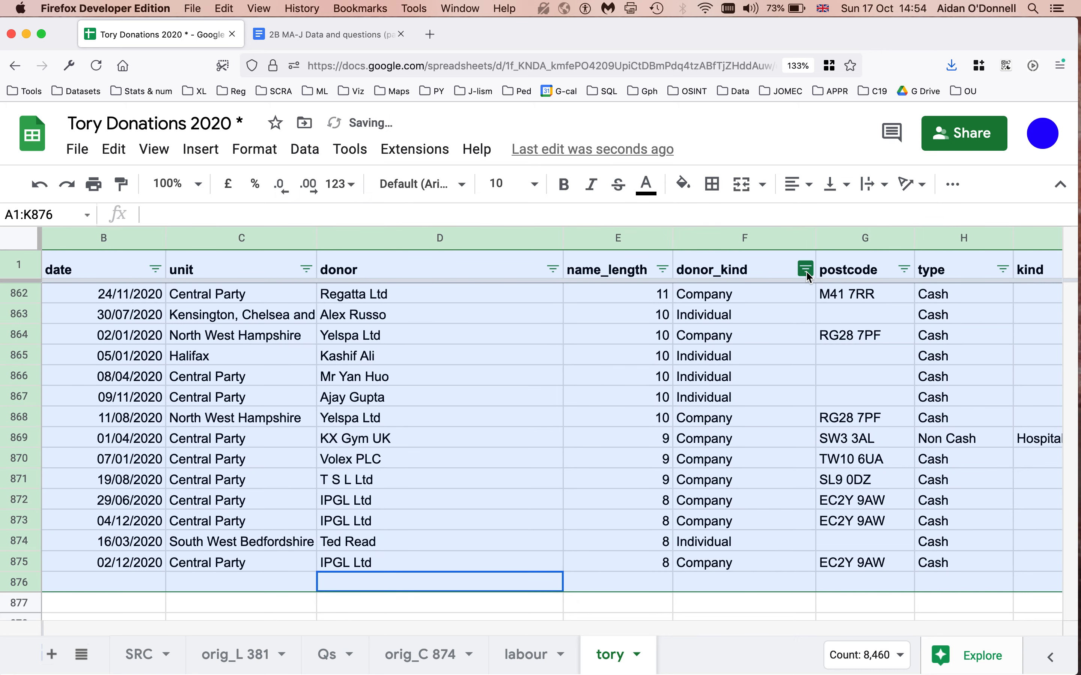
{"action": "left_click", "coordinate": [806, 269]}
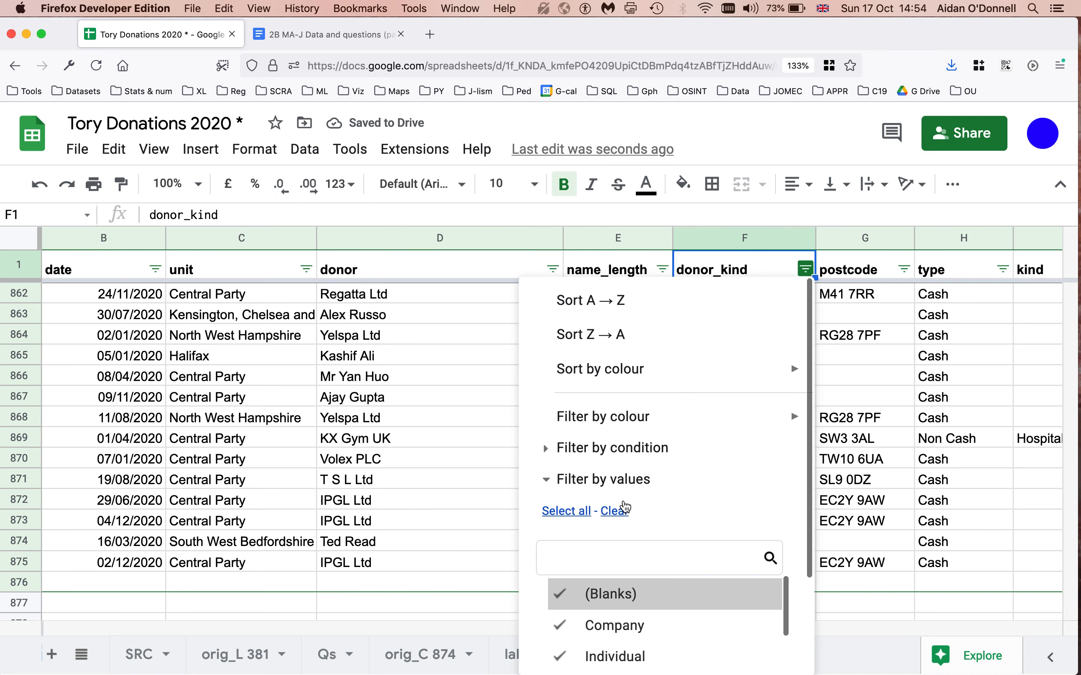
{"action": "left_click", "coordinate": [626, 509]}
{"action": "left_click", "coordinate": [603, 628]}
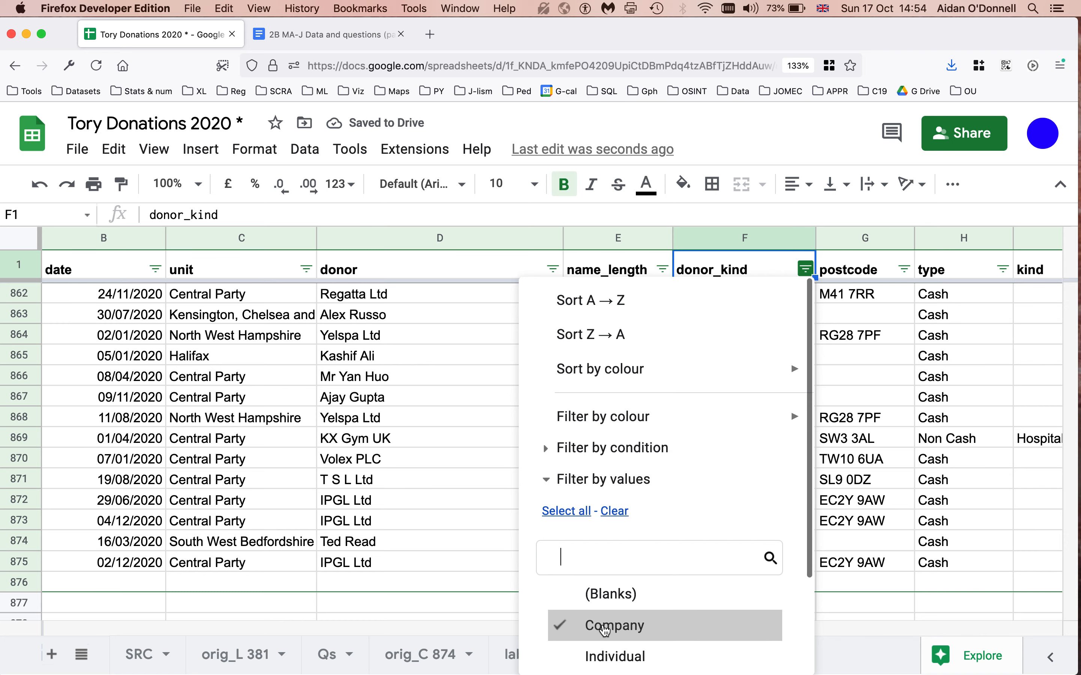
{"action": "left_click", "coordinate": [552, 481]}
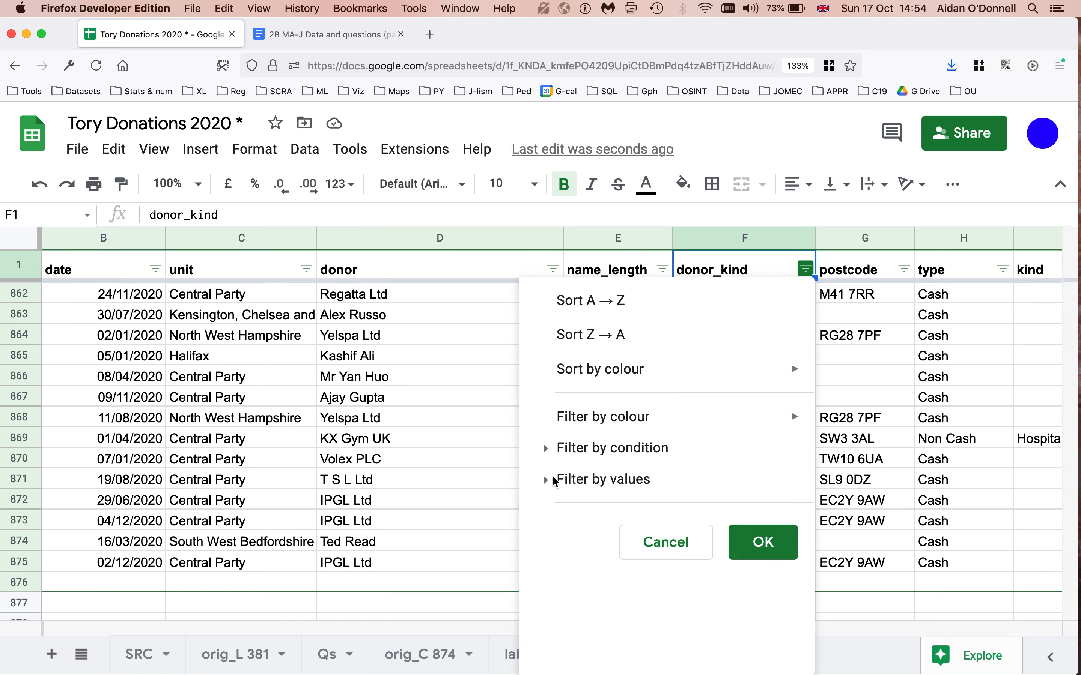
{"action": "left_click", "coordinate": [755, 547]}
Select all filtered donor names from D4 to D875 to read how many company donations there are.
{"action": "left_click", "coordinate": [420, 459]}
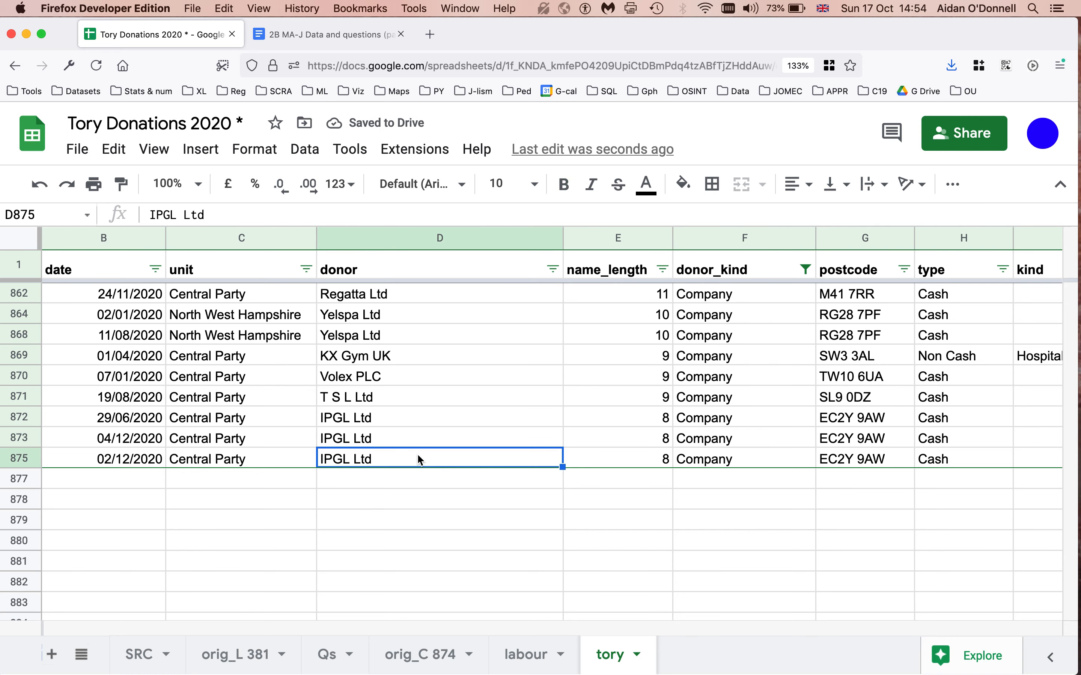
{"action": "key", "text": "super+Up"}
{"action": "key", "text": "Down"}
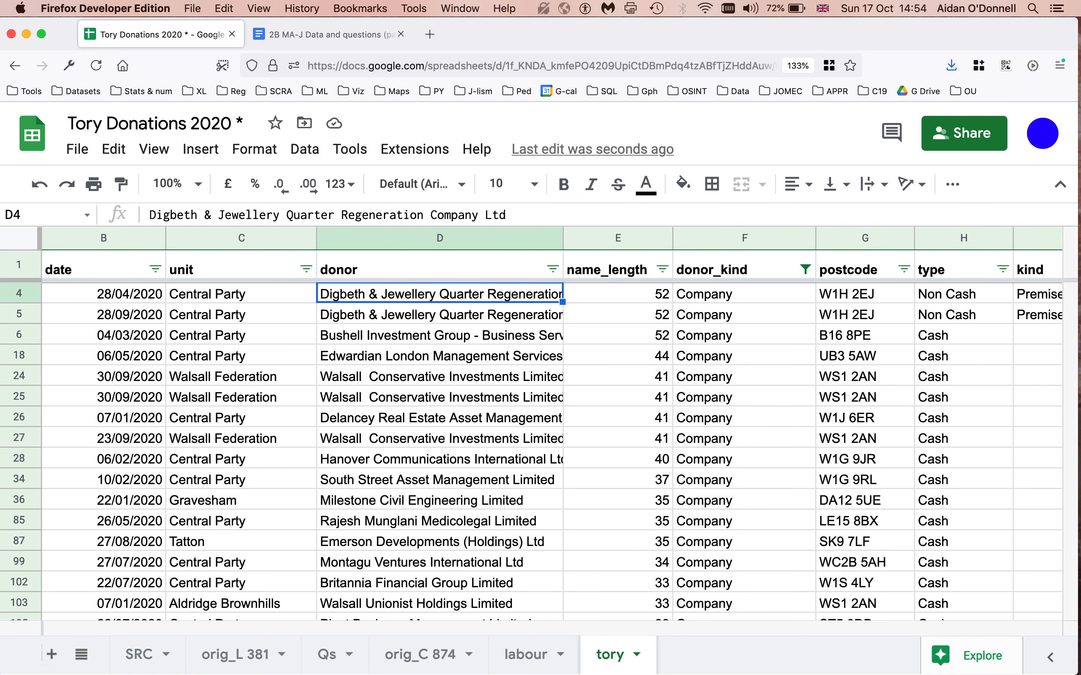
{"action": "key", "text": "super+shift+Down"}
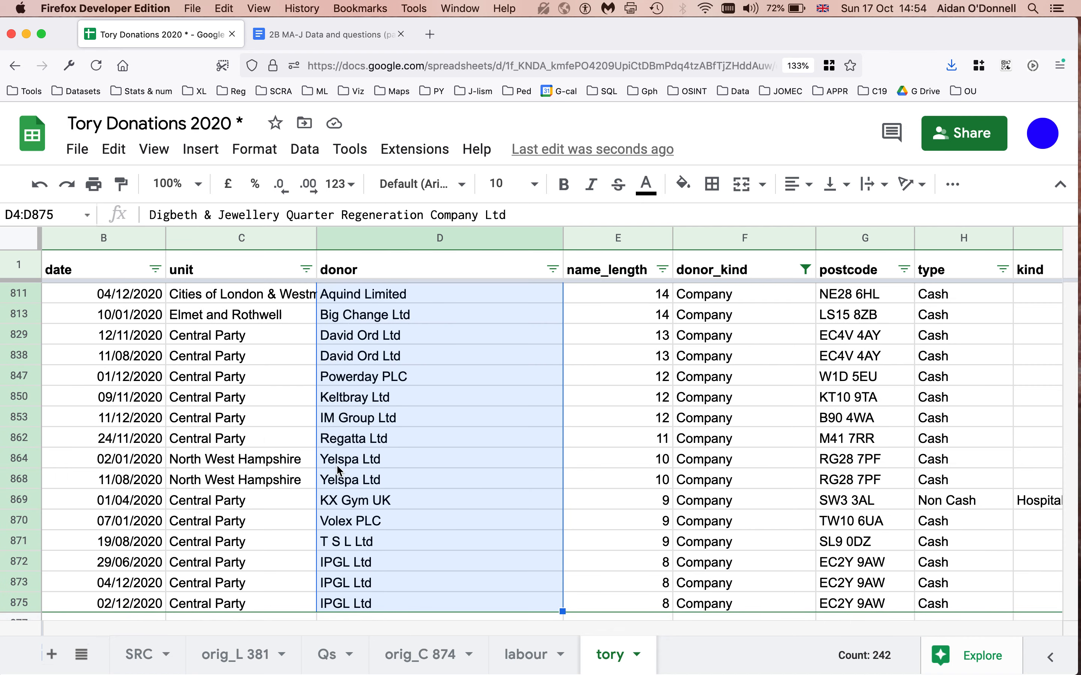
Select only the filtered donor names from Aquind Limited in D811 to D875 and check the selection's count.
{"action": "left_click", "coordinate": [397, 462]}
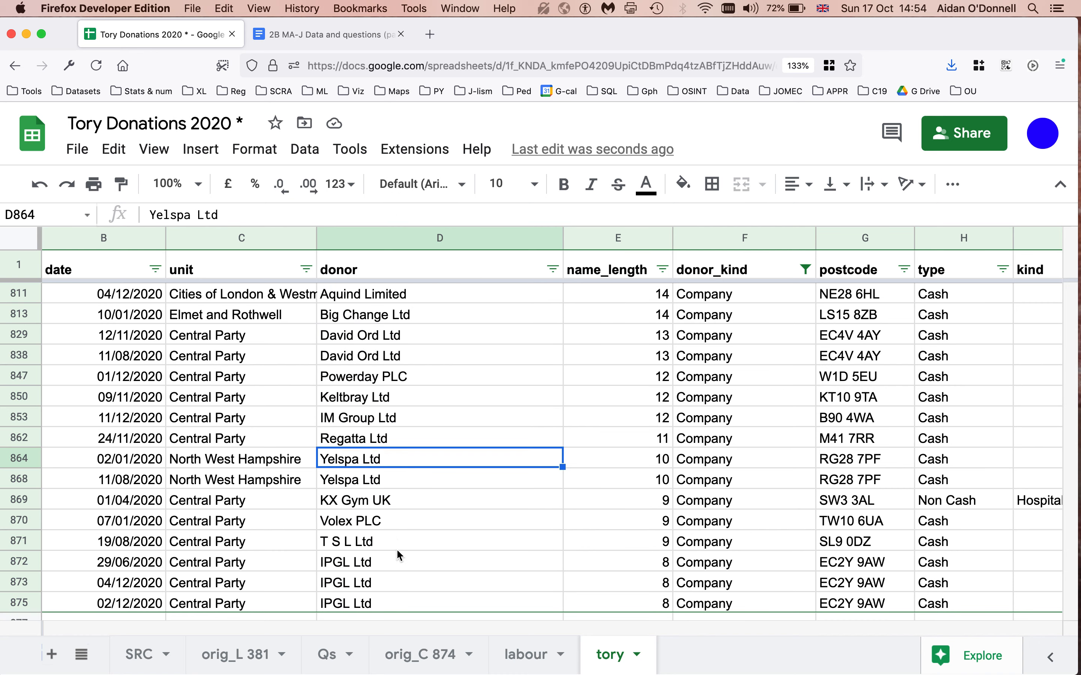
{"action": "left_click", "coordinate": [417, 297]}
{"action": "key", "text": "super+shift+Down"}
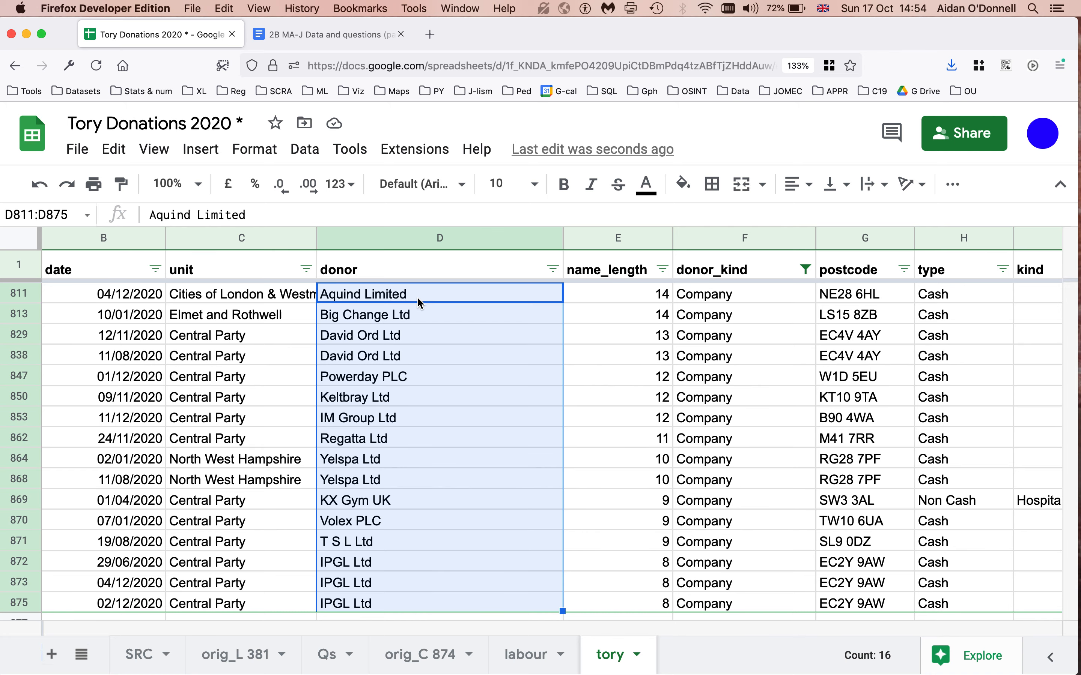
{"action": "scroll", "coordinate": [430, 362], "scroll_direction": "down", "scroll_amount": 4}
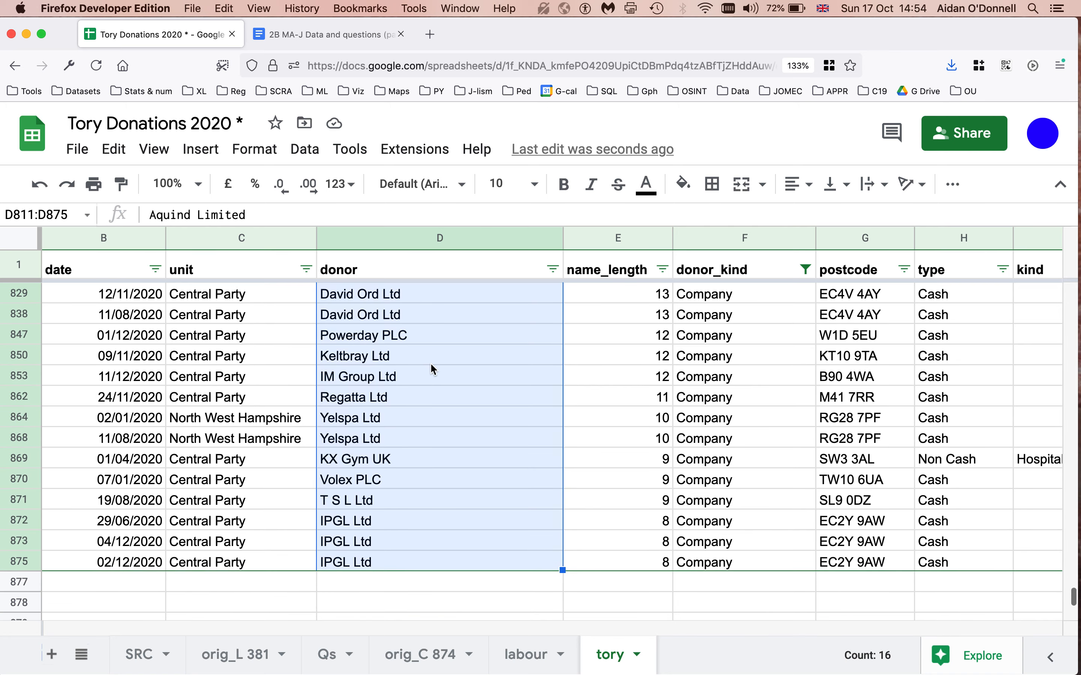
Reselect the complete filtered donor list, D4 to D875, to recheck the count of company donations, then deselect it.
{"action": "scroll", "coordinate": [430, 362], "scroll_direction": "left", "scroll_amount": 2}
{"action": "scroll", "coordinate": [469, 361], "scroll_direction": "up", "scroll_amount": 5}
{"action": "scroll", "coordinate": [513, 358], "scroll_direction": "up", "scroll_amount": 2}
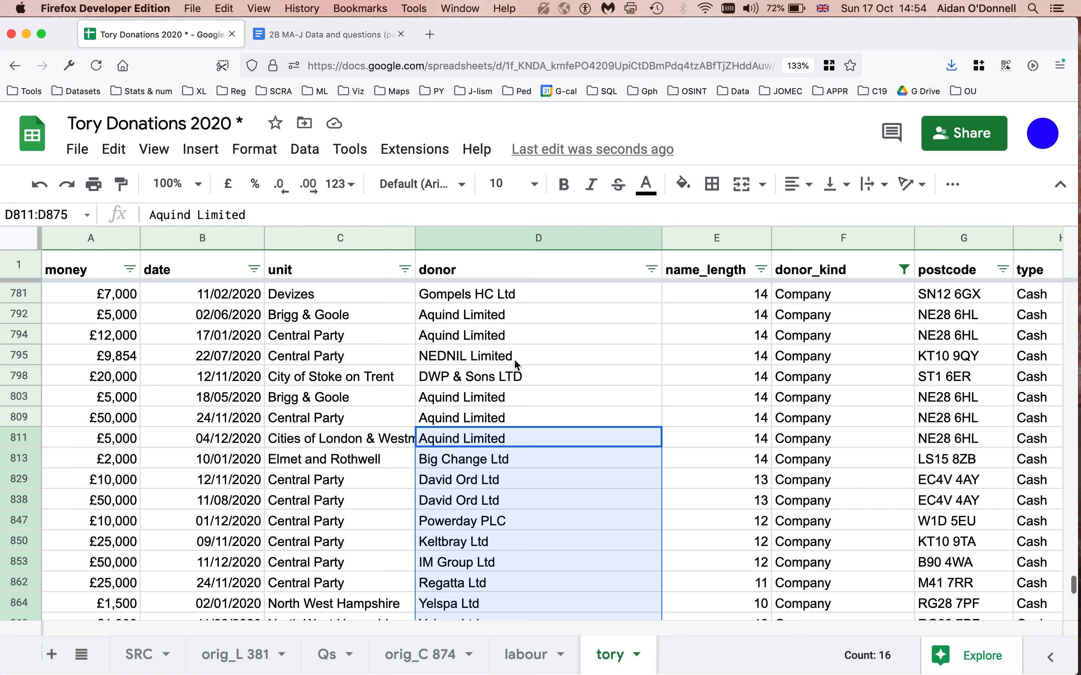
{"action": "left_click", "coordinate": [514, 359]}
{"action": "key", "text": "super+Up"}
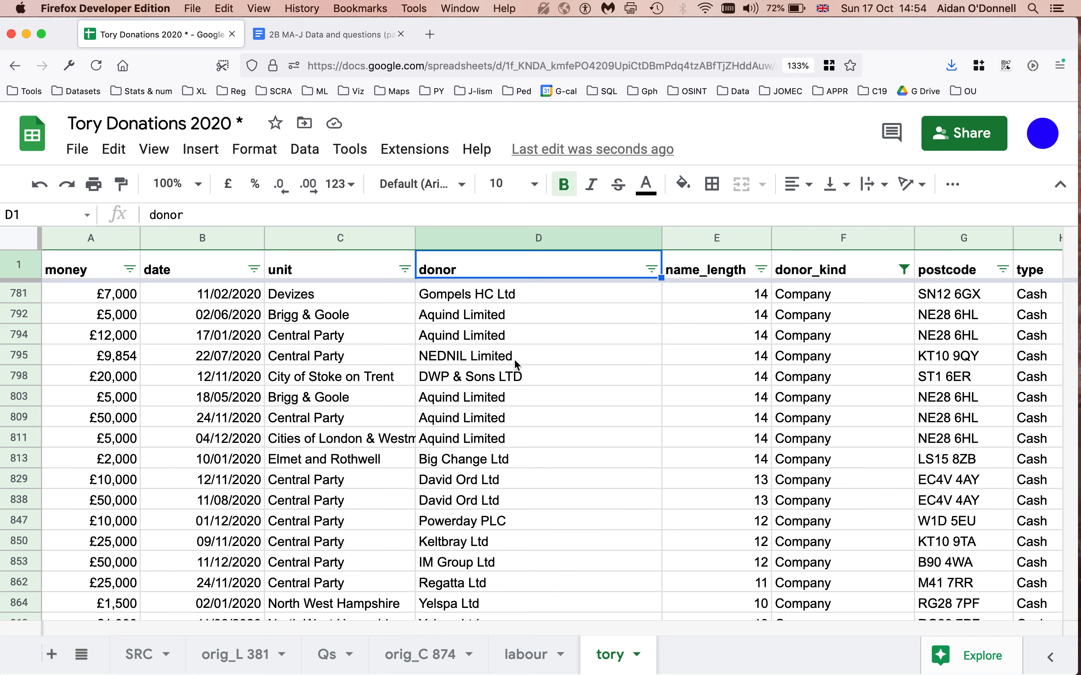
{"action": "key", "text": "Down"}
{"action": "key", "text": "super+shift+Down"}
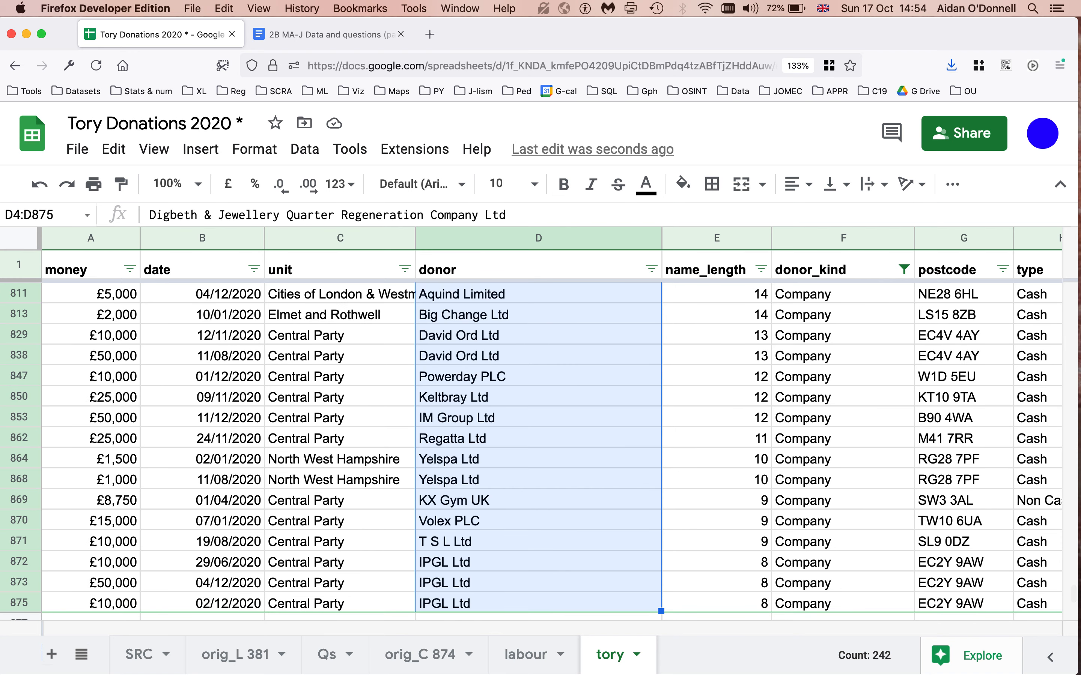
{"action": "left_click", "coordinate": [570, 487]}
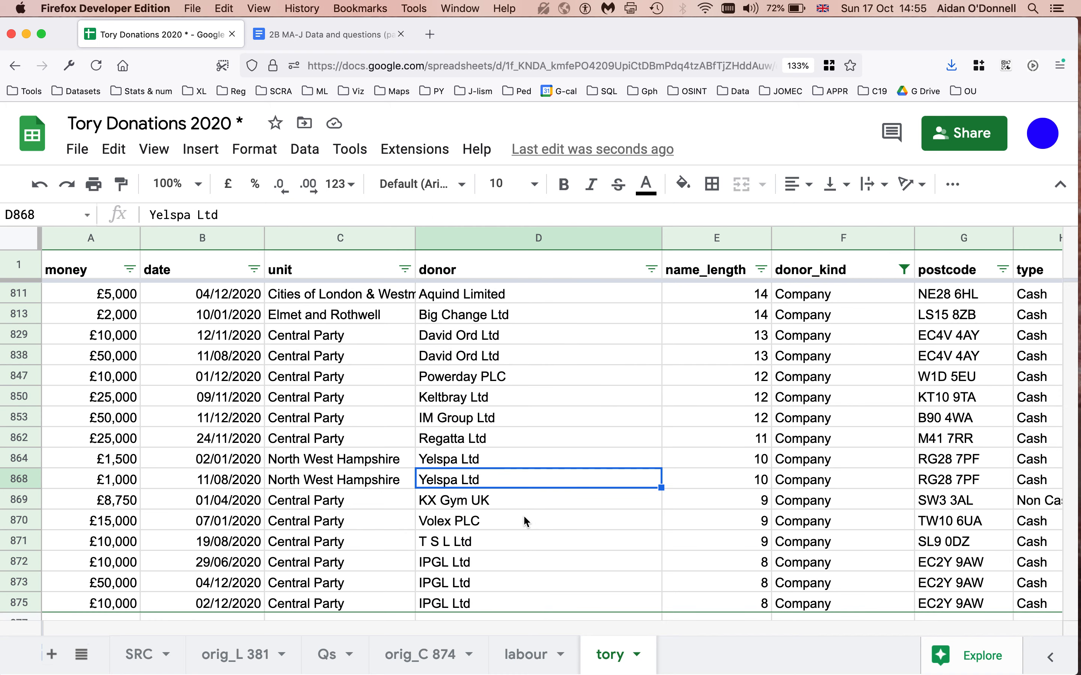
Switch to the questions document, review the company donor questions and their COUNTUNIQUEIFS hint, and return to the donations spreadsheet.
{"action": "left_click", "coordinate": [297, 33]}
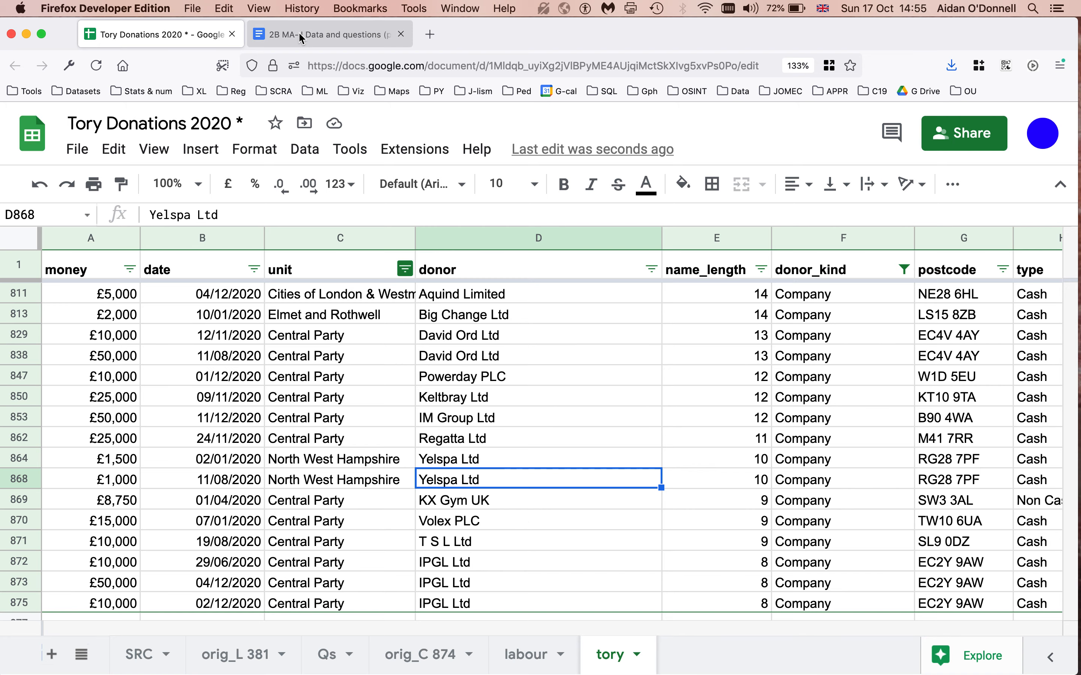
{"action": "left_click", "coordinate": [449, 533]}
{"action": "key", "text": "Down"}
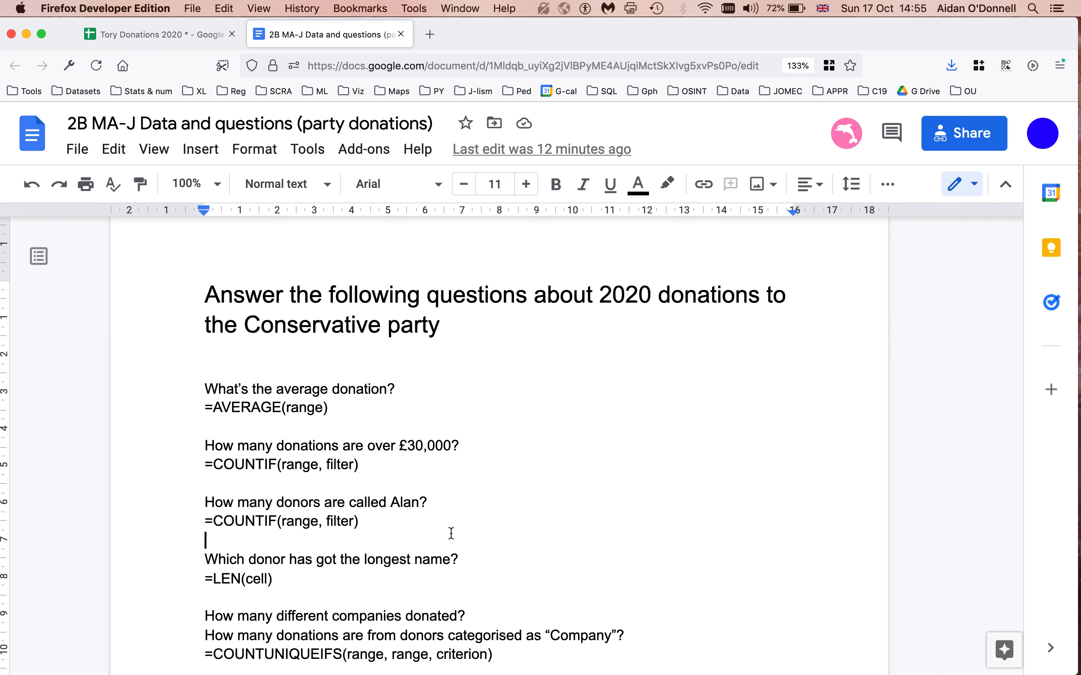
{"action": "scroll", "coordinate": [496, 619], "scroll_direction": "down", "scroll_amount": 1}
{"action": "left_click", "coordinate": [496, 621]}
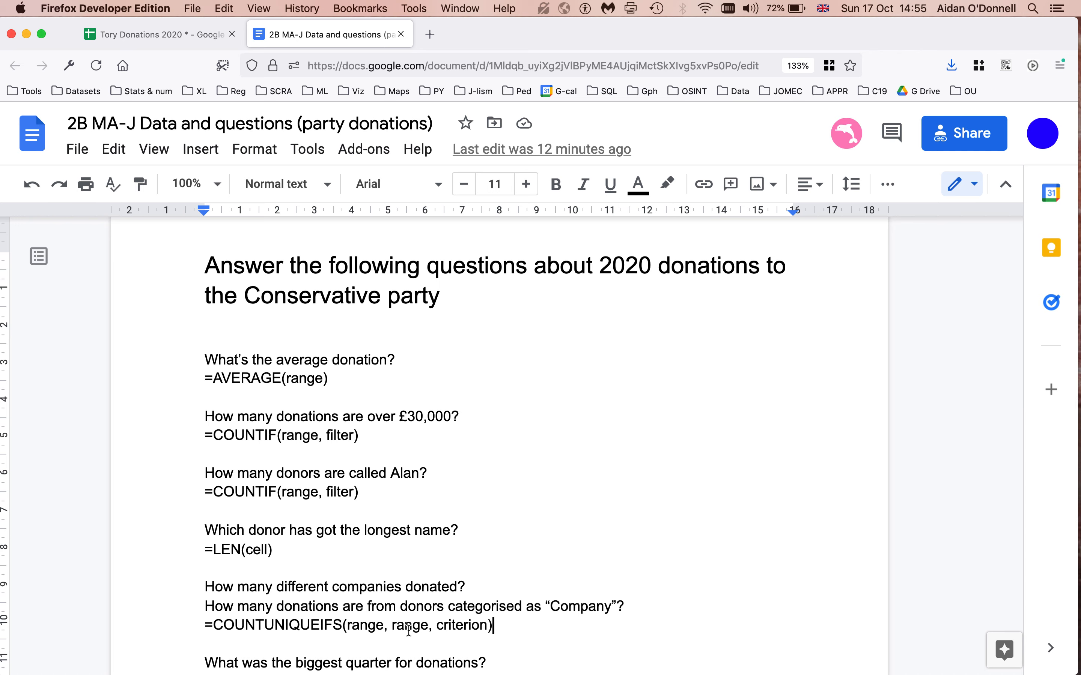
{"action": "left_click", "coordinate": [158, 34]}
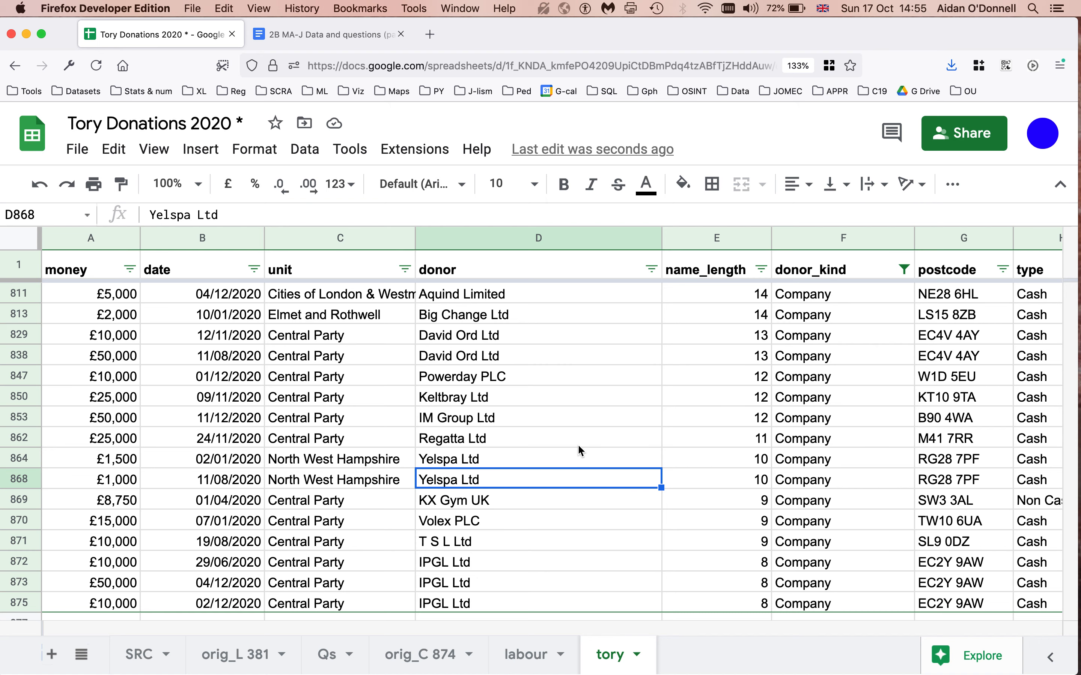
Remove the filter from the donations data on the tory sheet.
{"action": "left_click", "coordinate": [270, 150]}
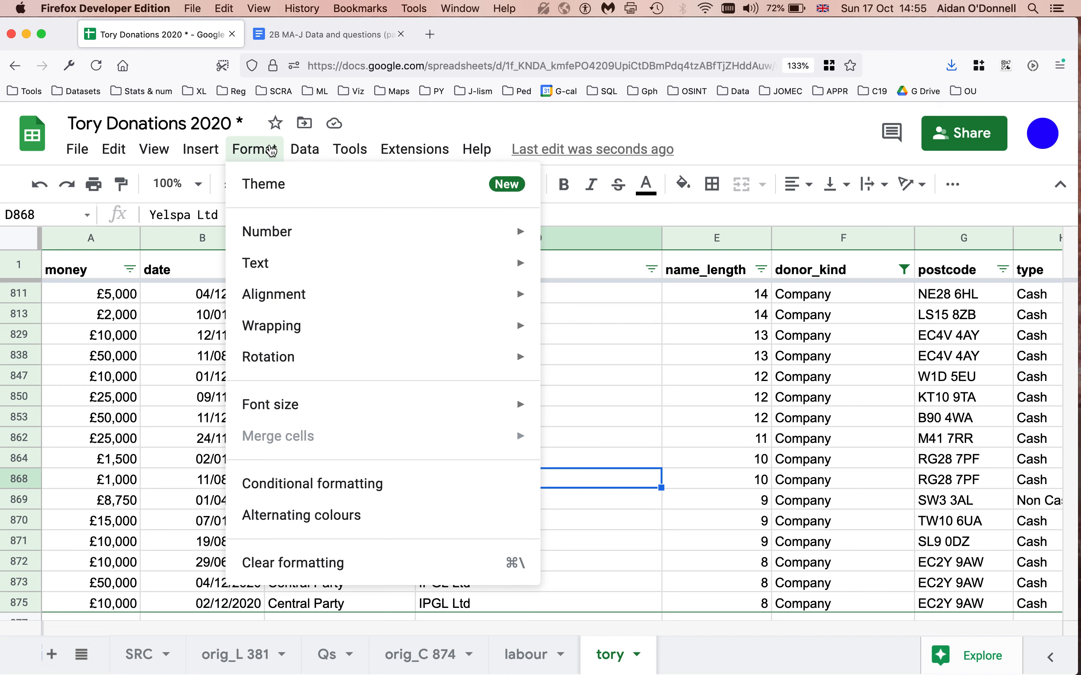
{"action": "mouse_move", "coordinate": [306, 154]}
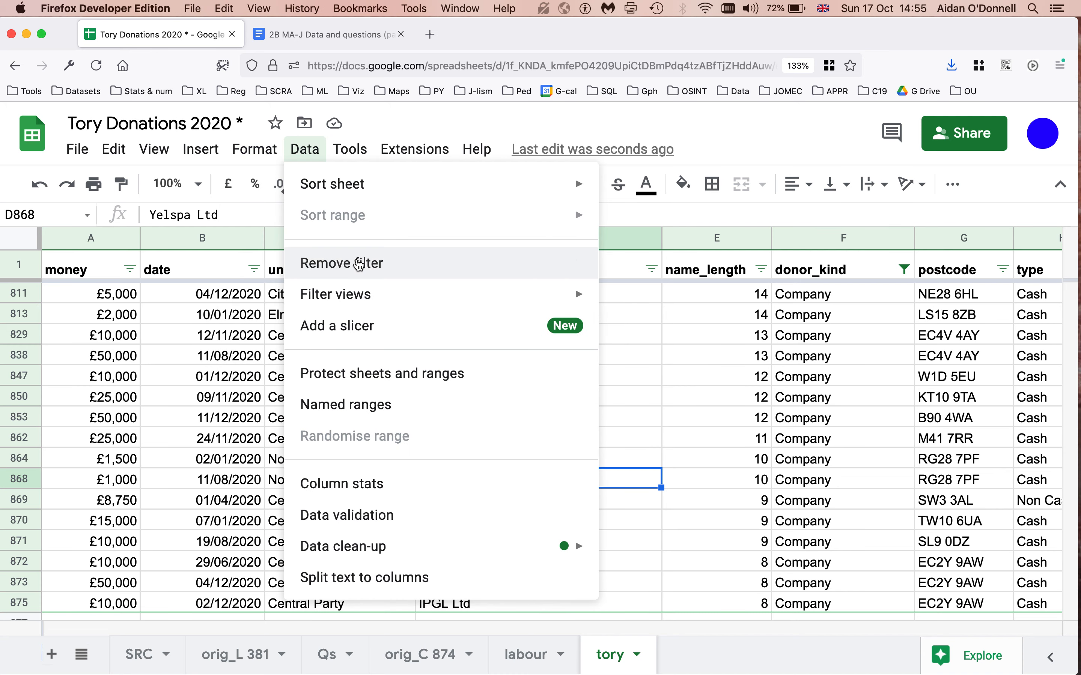
{"action": "left_click", "coordinate": [359, 265]}
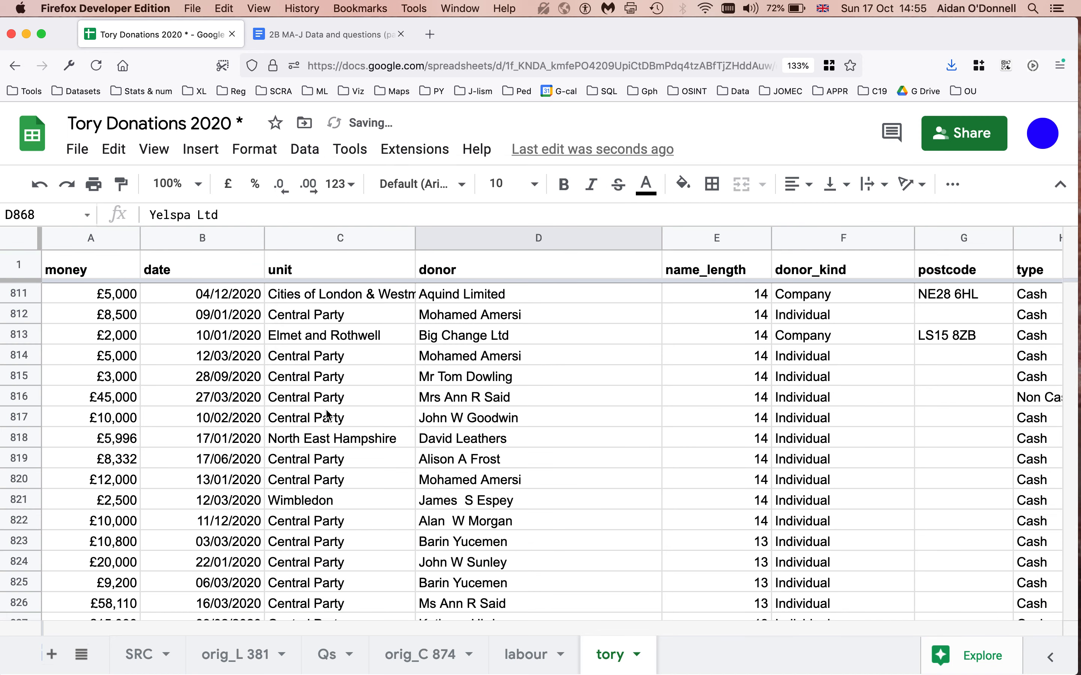
Create a pivot table from tory!A1:K875 on a new sheet and rename that sheet PVT.
{"action": "left_click", "coordinate": [347, 348]}
{"action": "left_click", "coordinate": [203, 152]}
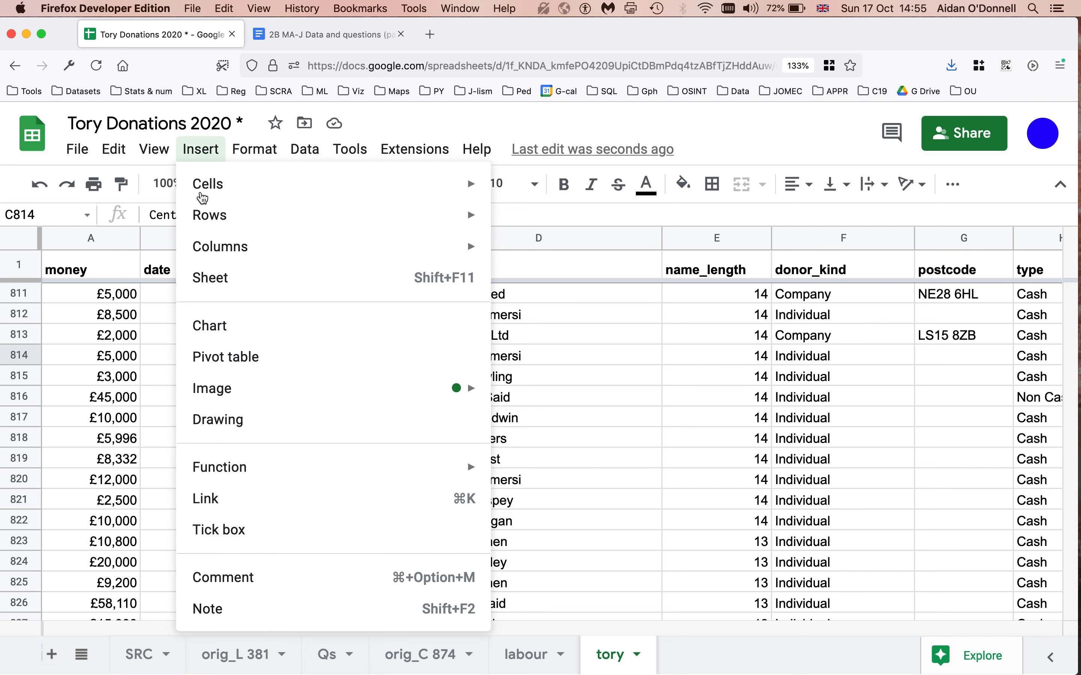
{"action": "left_click", "coordinate": [219, 357]}
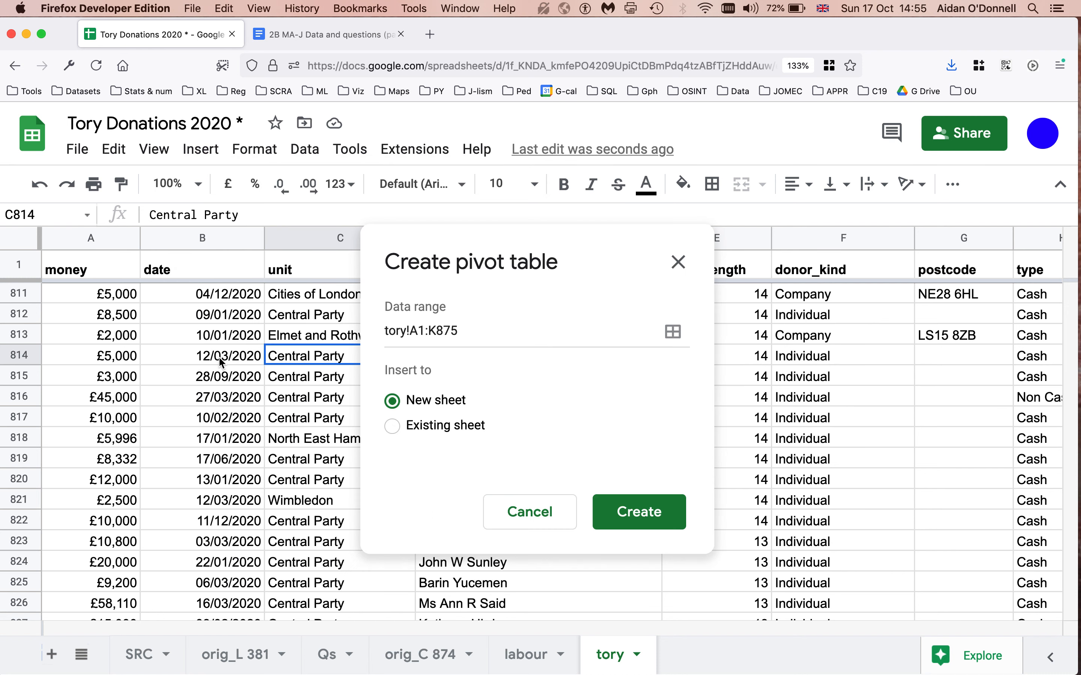
{"action": "left_click", "coordinate": [640, 521]}
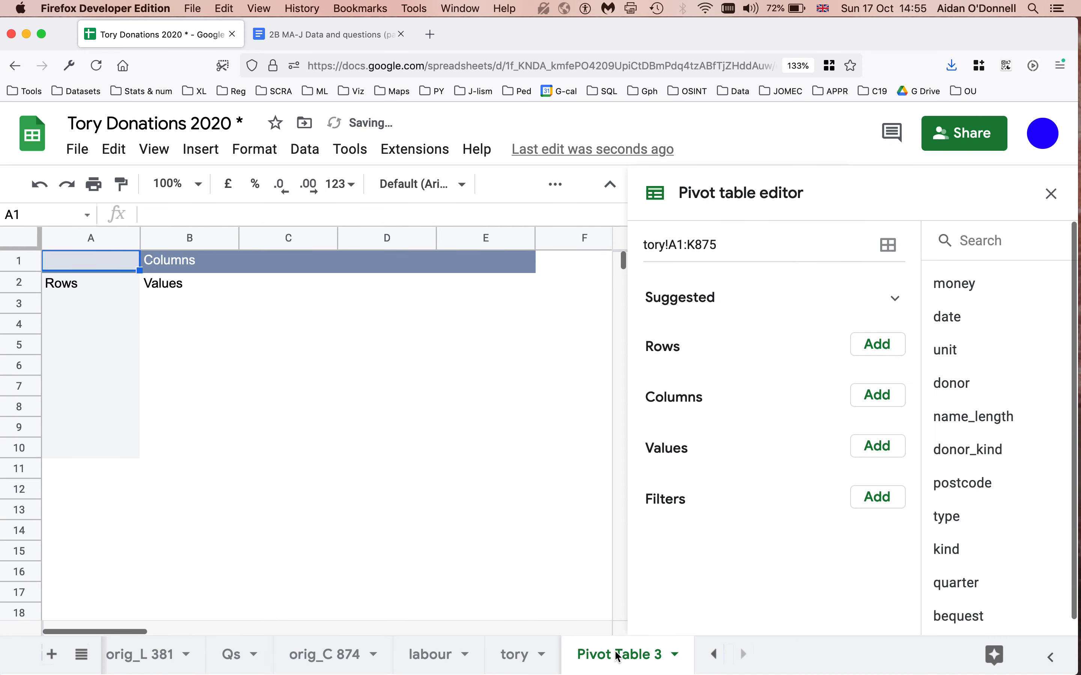
{"action": "double_click", "coordinate": [618, 660]}
{"action": "type", "text": "PVT"}
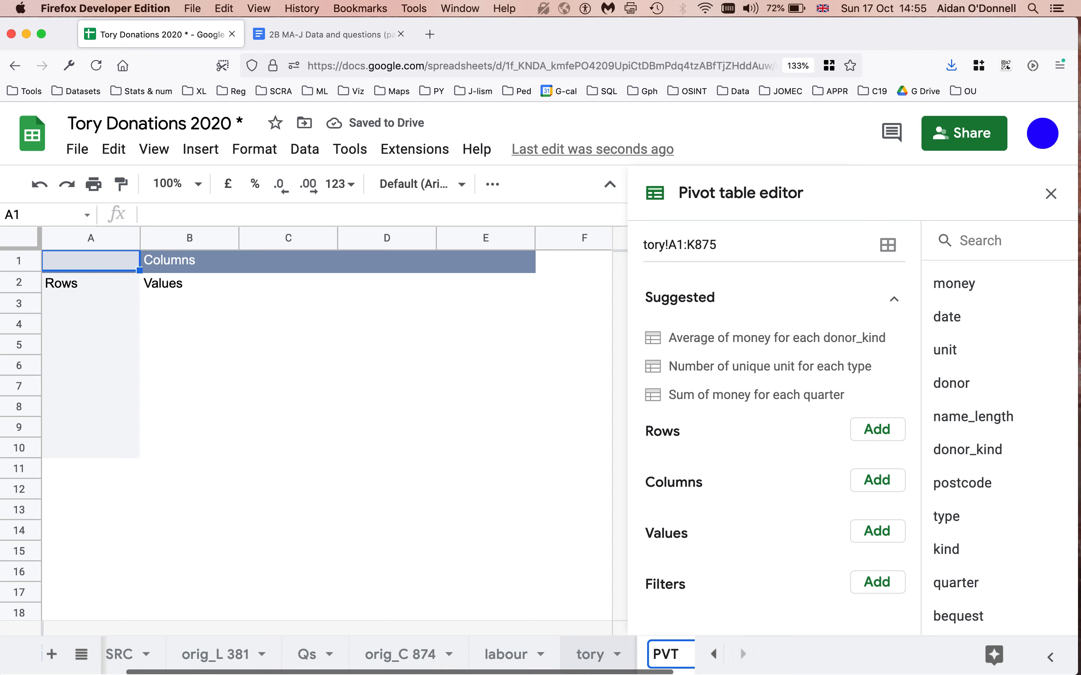
{"action": "key", "text": "Return"}
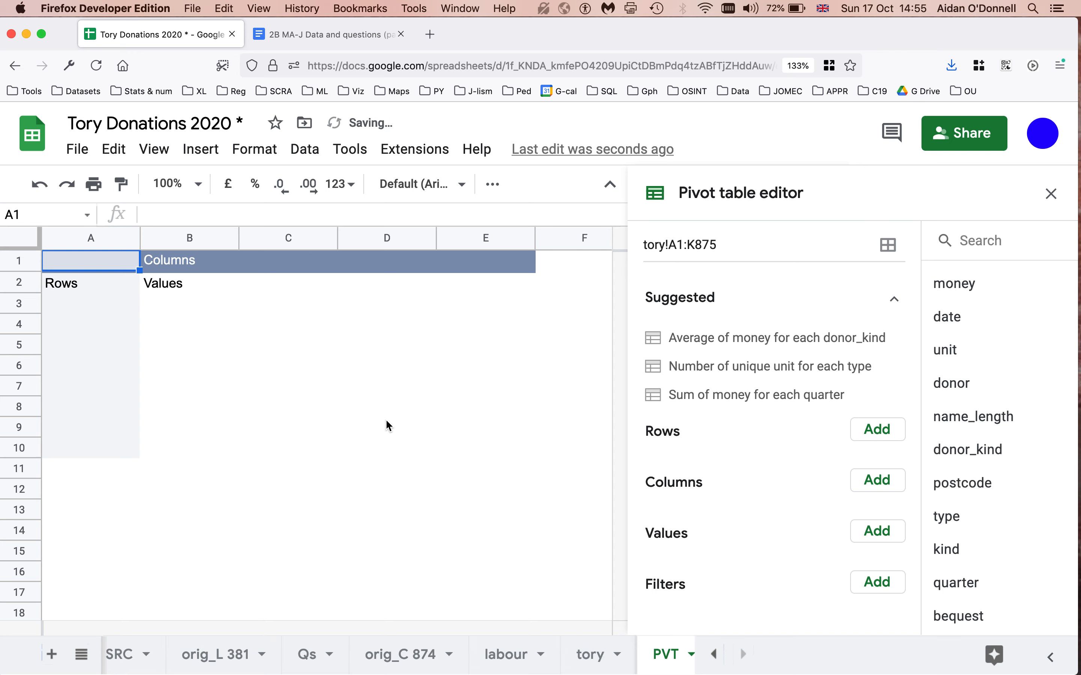
Recheck the company donor questions, then add donor_kind as the pivot table's rows without totals and widen column A to fit.
{"action": "left_click", "coordinate": [328, 34]}
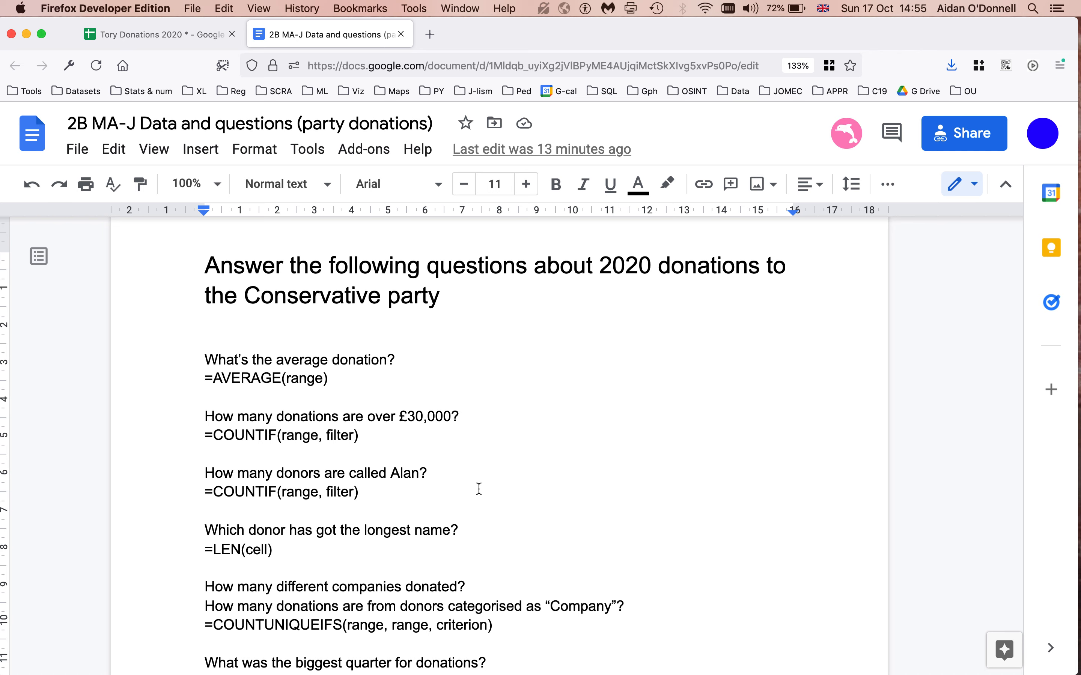
{"action": "left_click", "coordinate": [164, 35]}
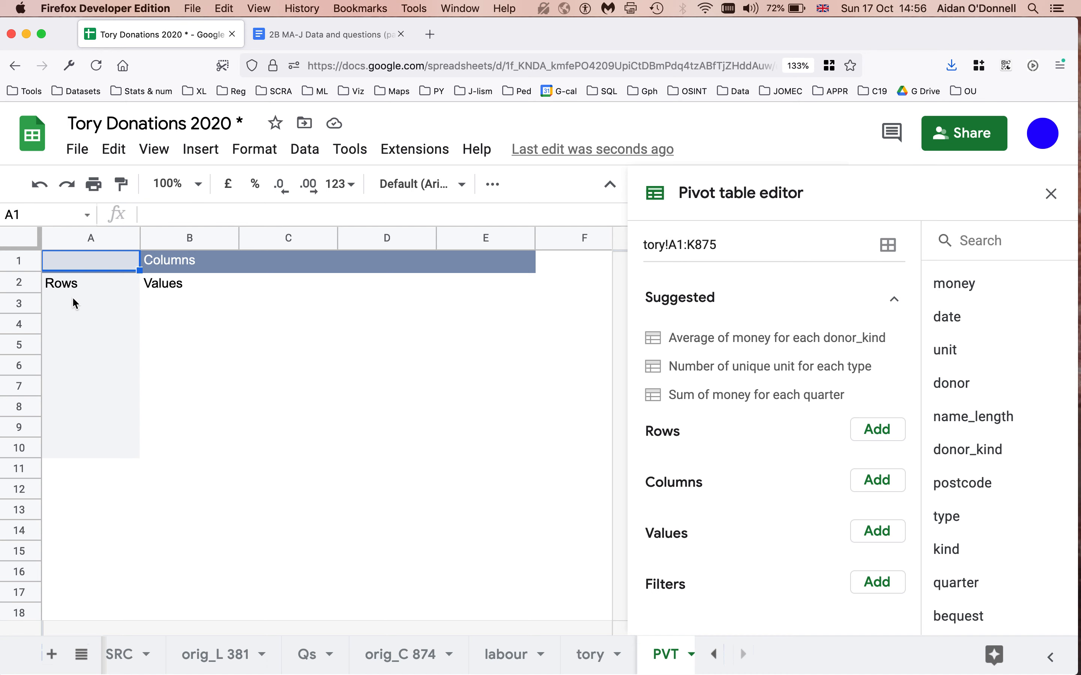
{"action": "left_click", "coordinate": [894, 300]}
{"action": "left_click", "coordinate": [876, 344]}
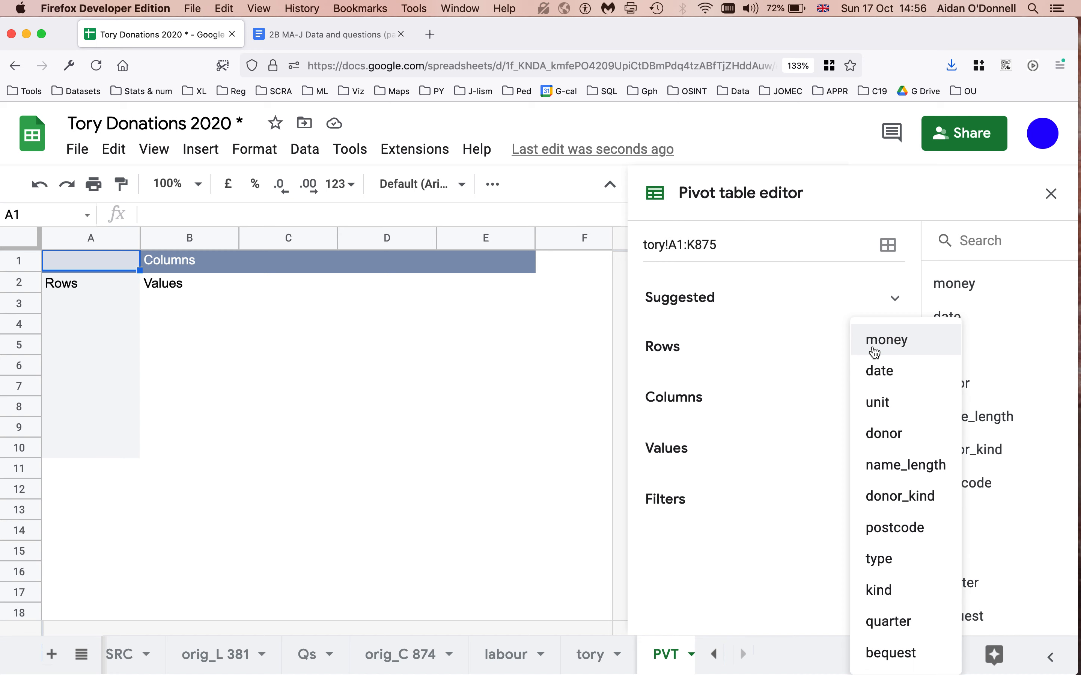
{"action": "left_click", "coordinate": [899, 492]}
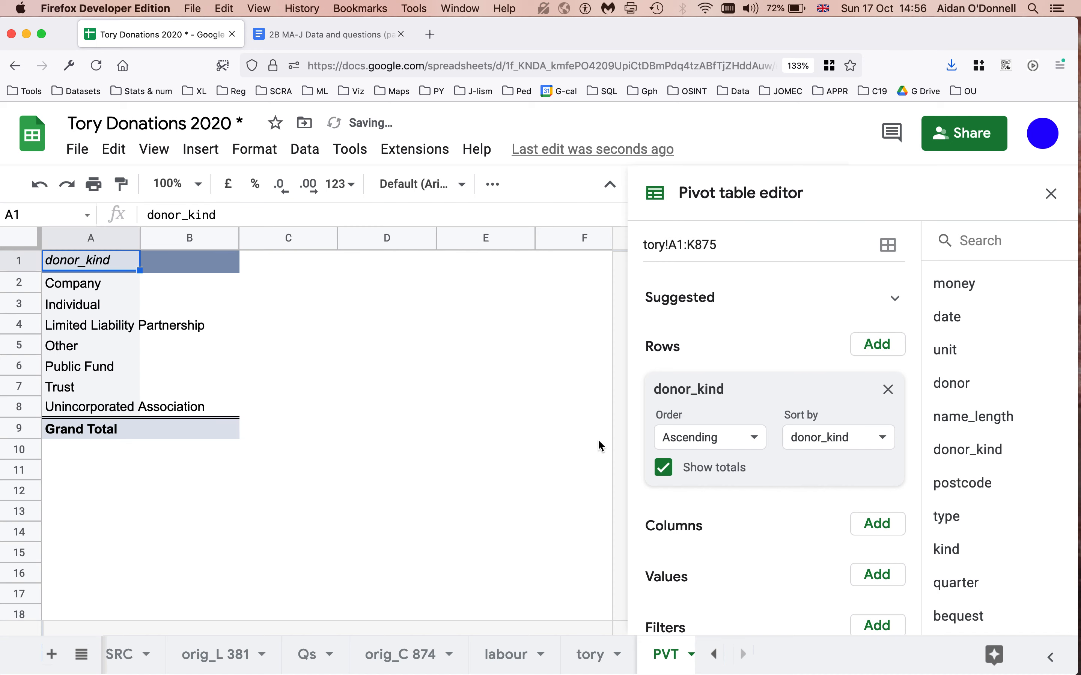
{"action": "left_click", "coordinate": [663, 468]}
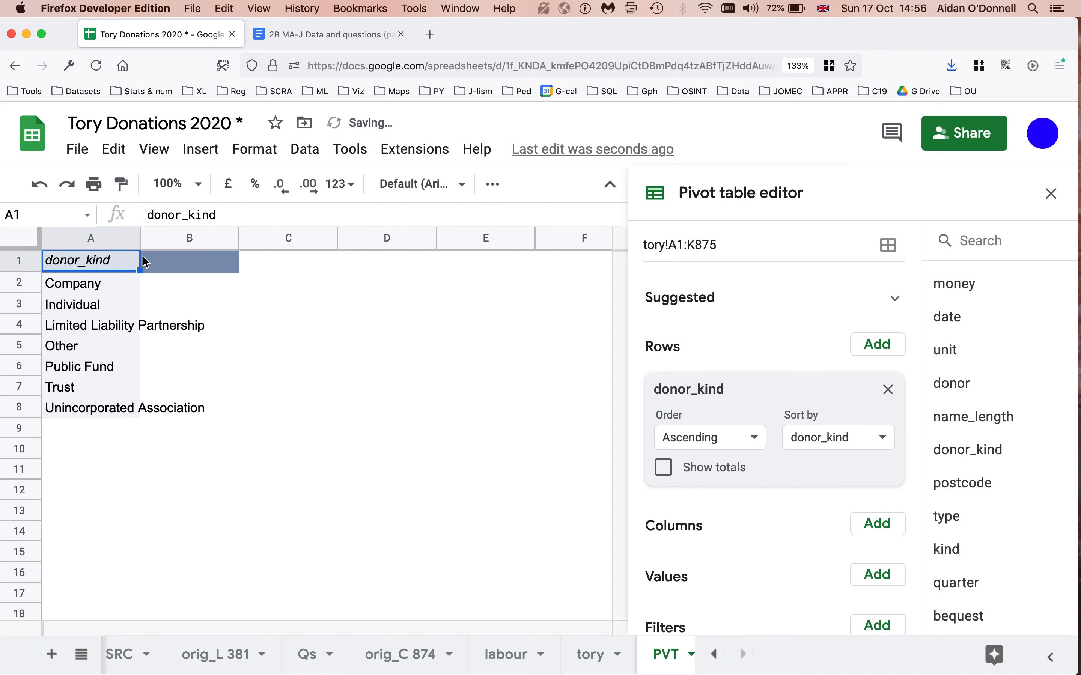
{"action": "left_click_drag", "start_coordinate": [139, 237], "coordinate": [237, 252]}
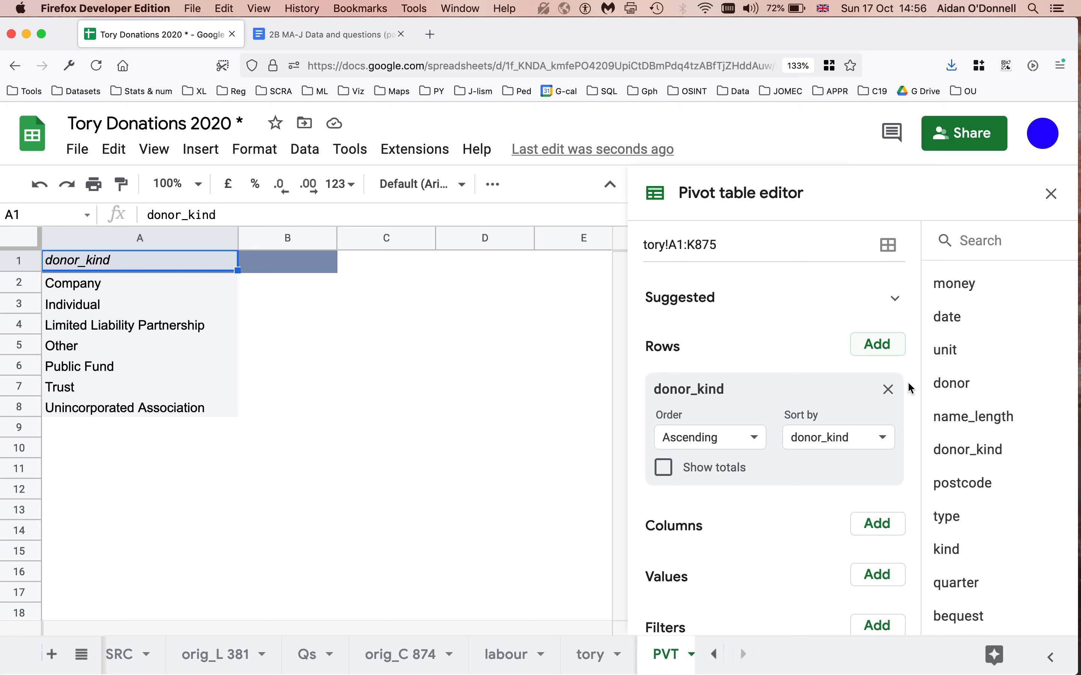
Add donor as a pivot table value summarised by COUNTA and refer back to the source data on the tory sheet.
{"action": "scroll", "coordinate": [768, 461], "scroll_direction": "down", "scroll_amount": 1}
{"action": "scroll", "coordinate": [772, 461], "scroll_direction": "down", "scroll_amount": 2}
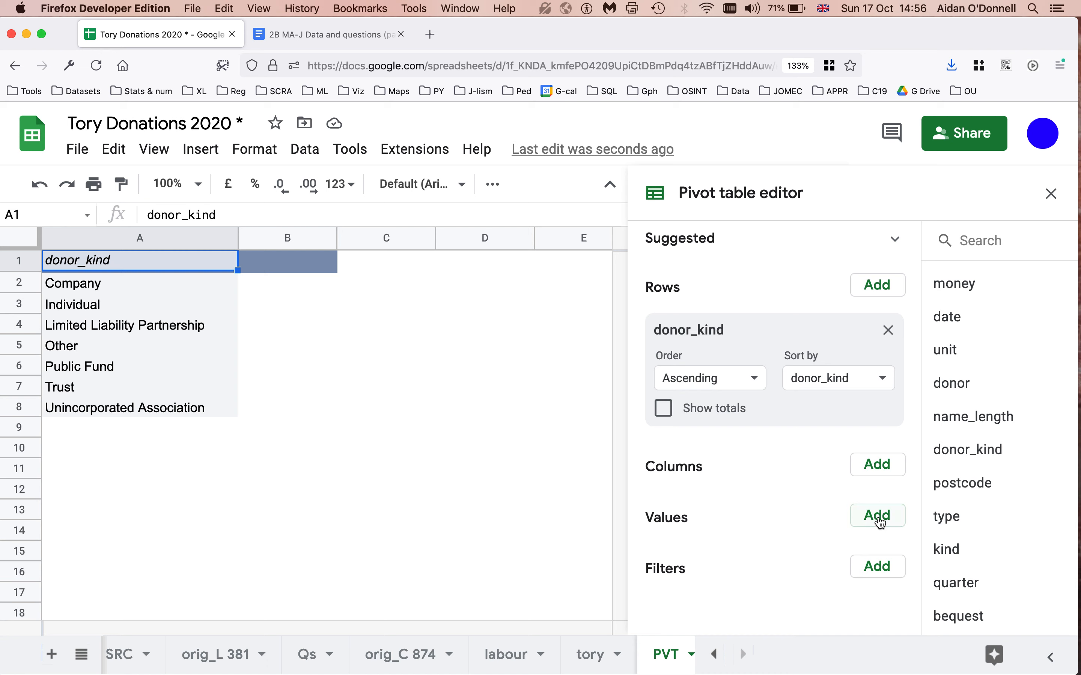
{"action": "left_click", "coordinate": [878, 517]}
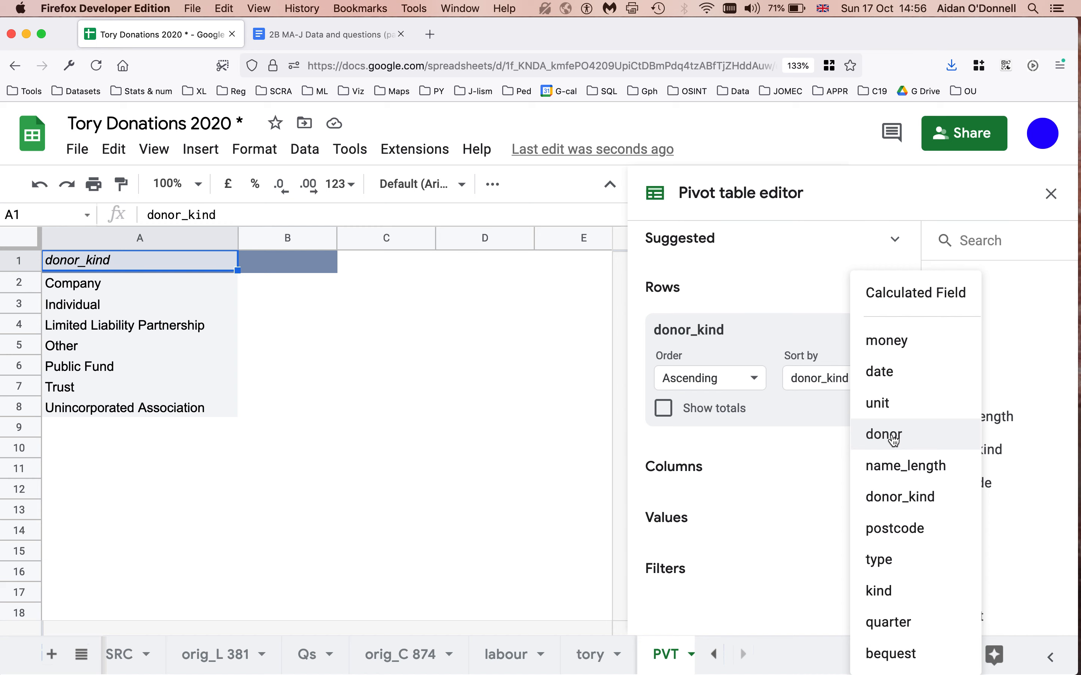
{"action": "left_click", "coordinate": [893, 441]}
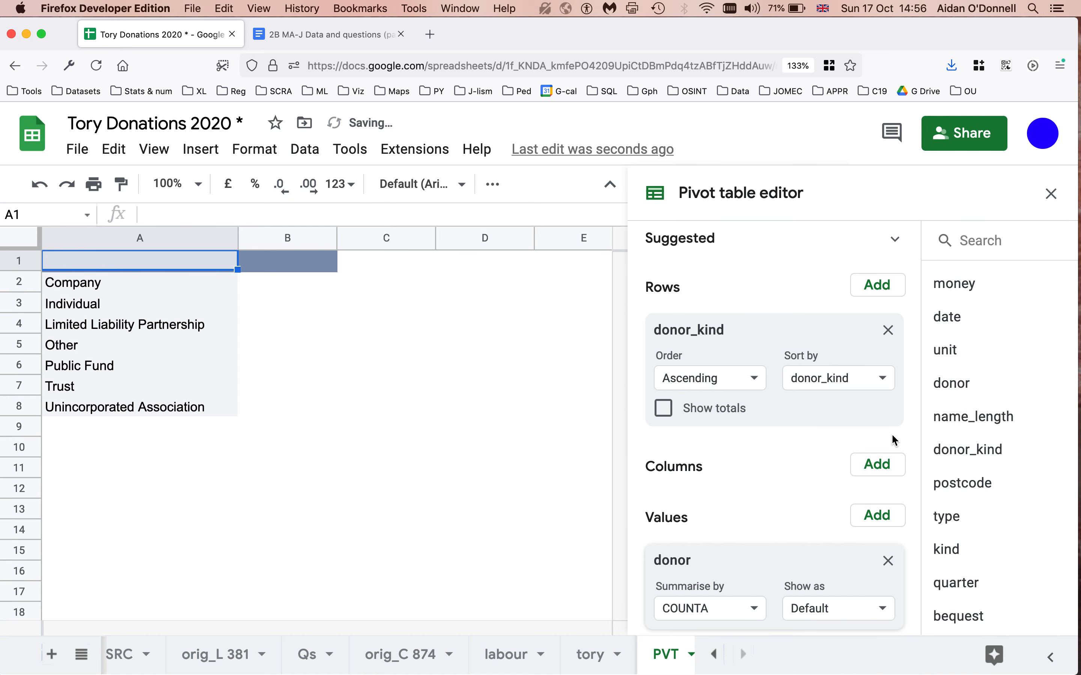
{"action": "scroll", "coordinate": [782, 466], "scroll_direction": "down", "scroll_amount": 2}
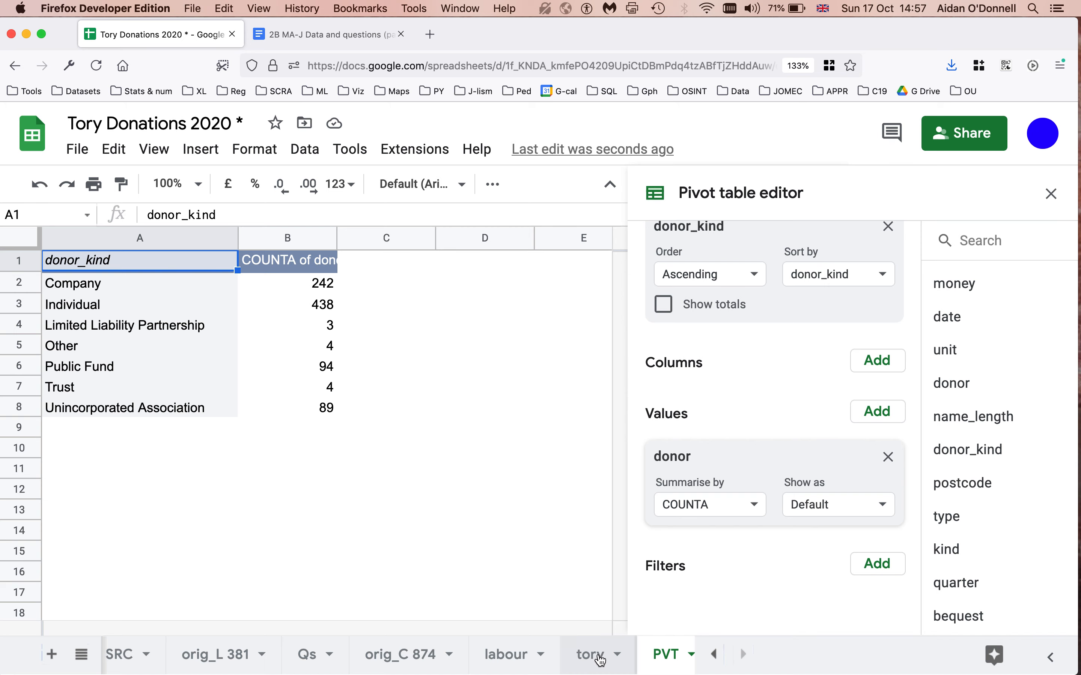
{"action": "left_click", "coordinate": [599, 660]}
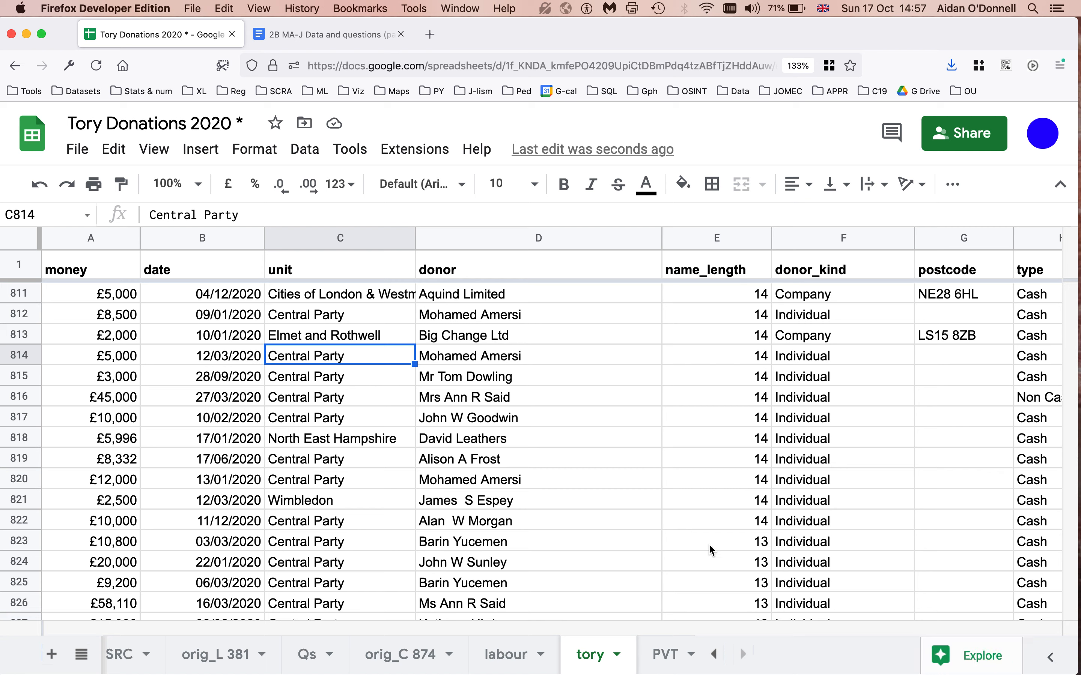
{"action": "left_click", "coordinate": [665, 657]}
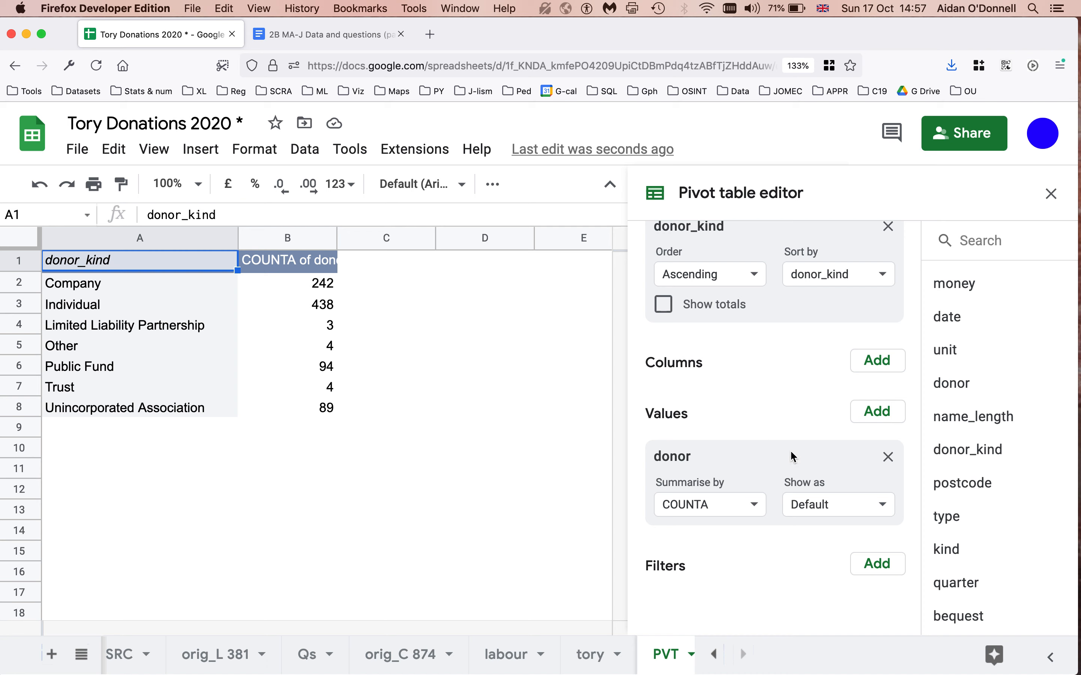
Summarise the donor value by COUNTUNIQUE and add donor a second time as a pivot table value.
{"action": "left_click", "coordinate": [755, 506]}
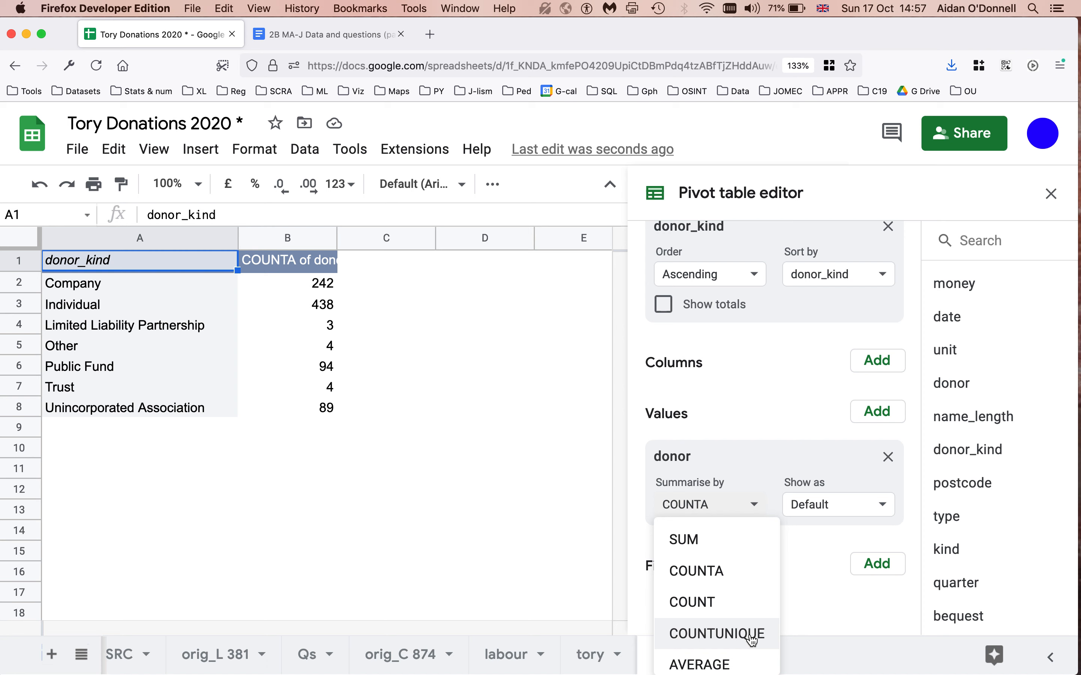
{"action": "left_click", "coordinate": [752, 641]}
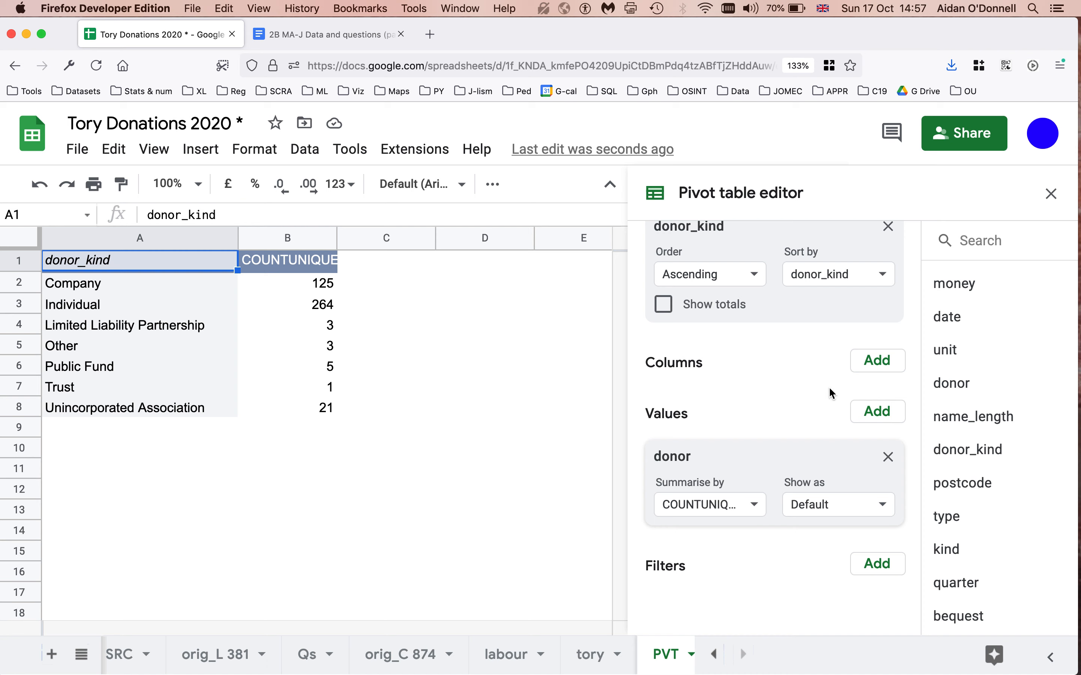
{"action": "left_click", "coordinate": [876, 415]}
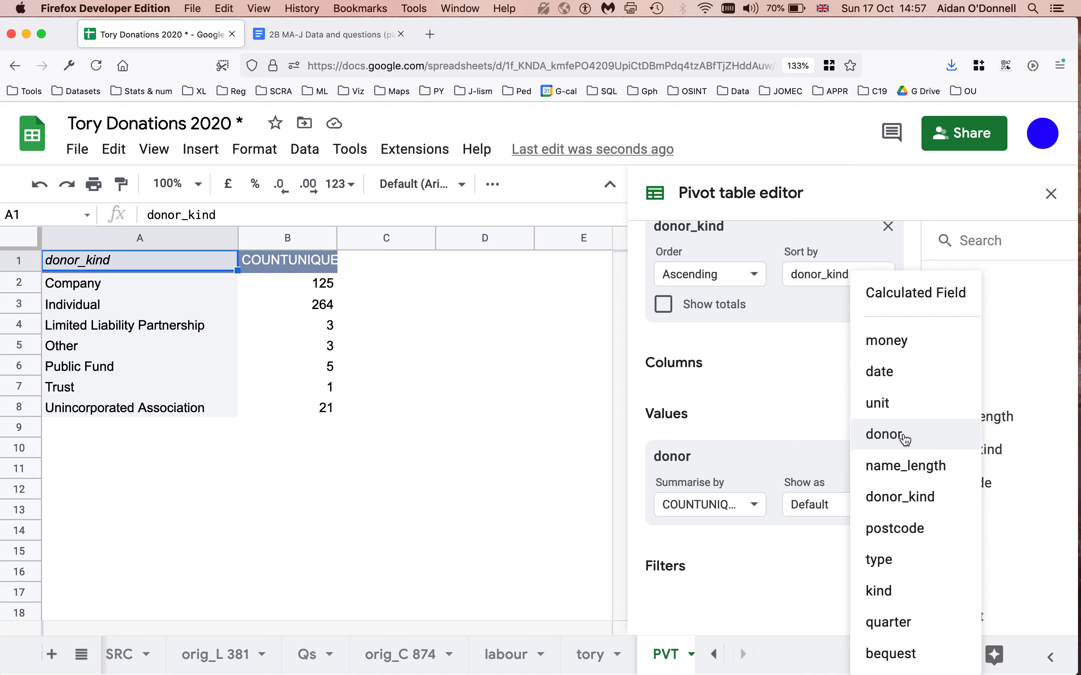
{"action": "left_click", "coordinate": [905, 439]}
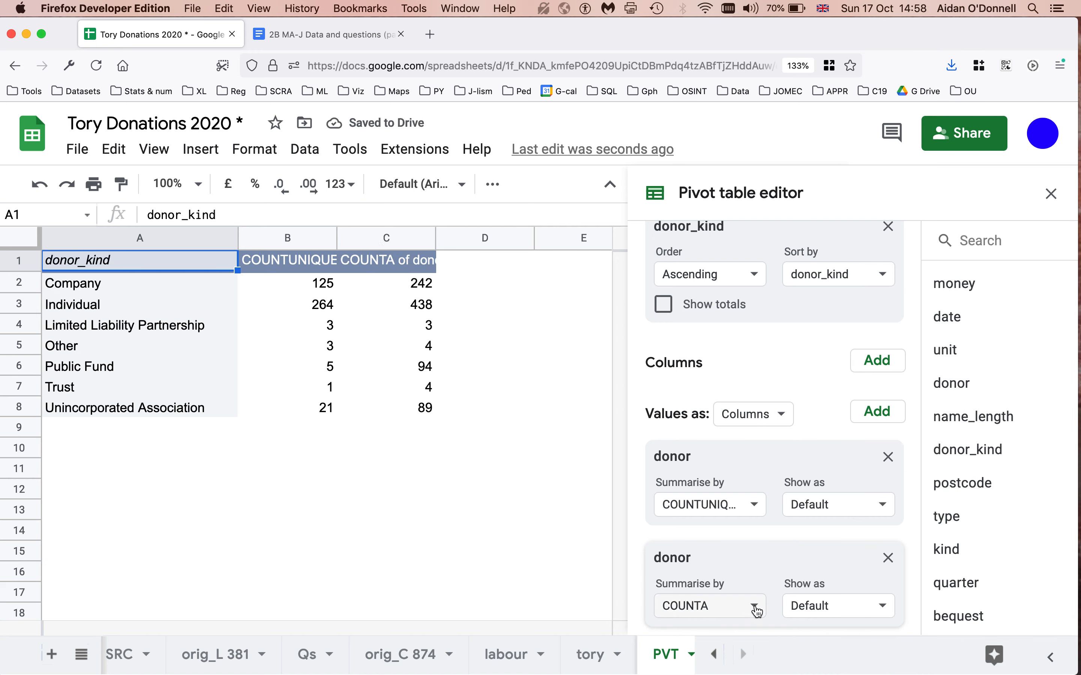
Swap the two donor summaries so the first value uses COUNTA and the second uses COUNTUNIQUE.
{"action": "left_click", "coordinate": [755, 607]}
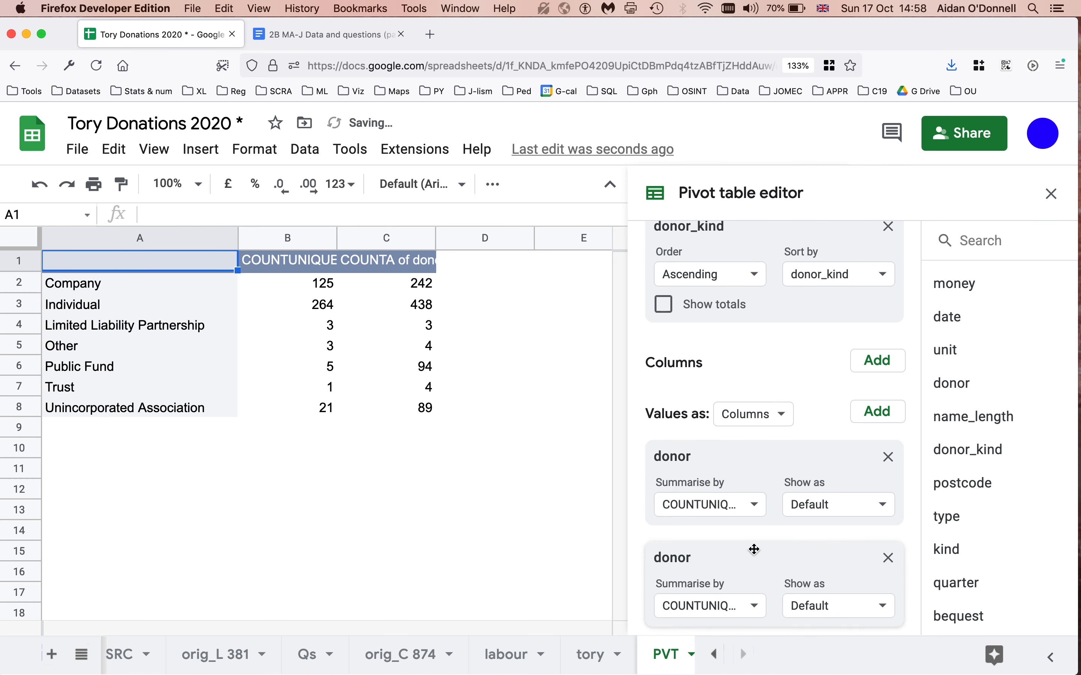
{"action": "left_click", "coordinate": [754, 505]}
{"action": "left_click", "coordinate": [742, 577]}
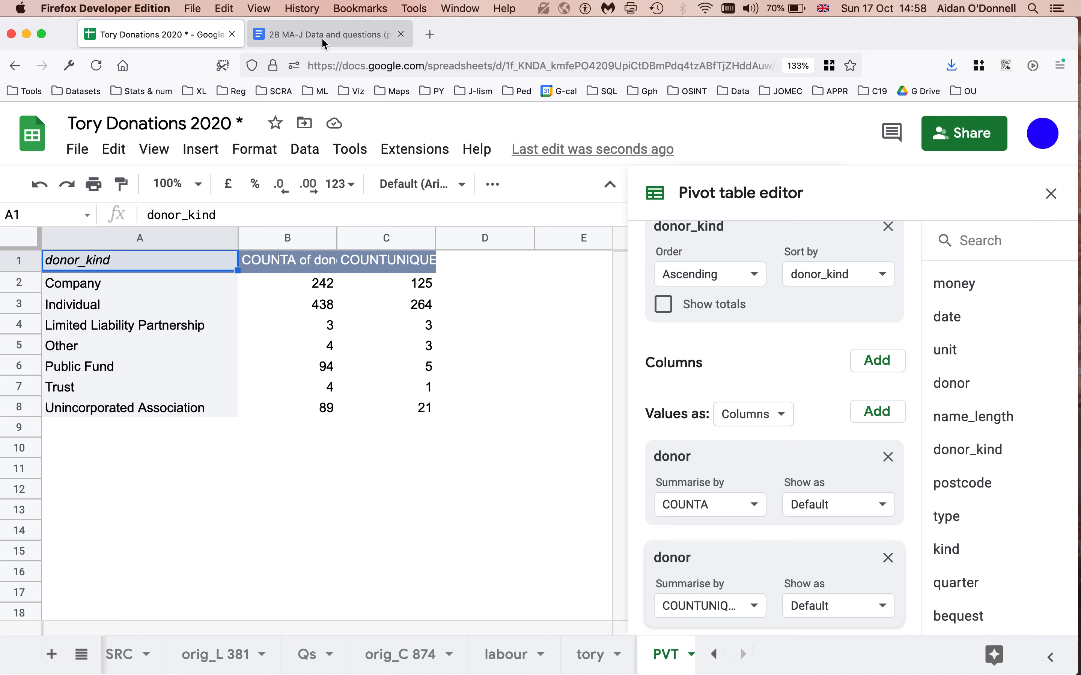
Read the next question, about the biggest quarter for donations, in the questions document and return to the spreadsheet.
{"action": "left_click", "coordinate": [333, 40]}
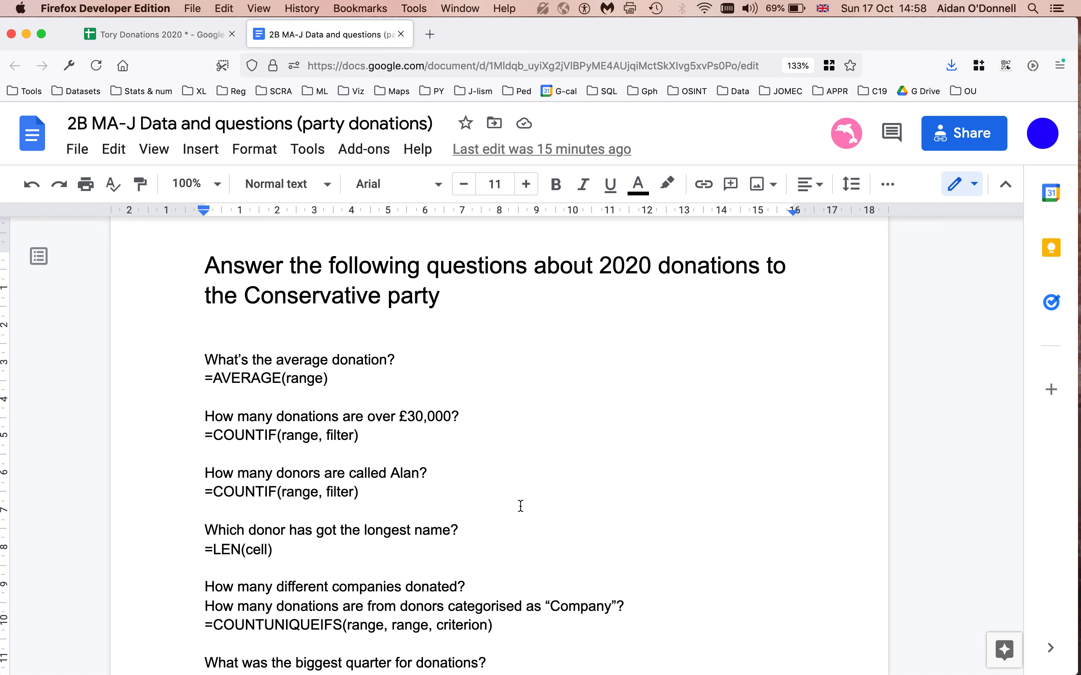
{"action": "scroll", "coordinate": [520, 506], "scroll_direction": "down", "scroll_amount": 1}
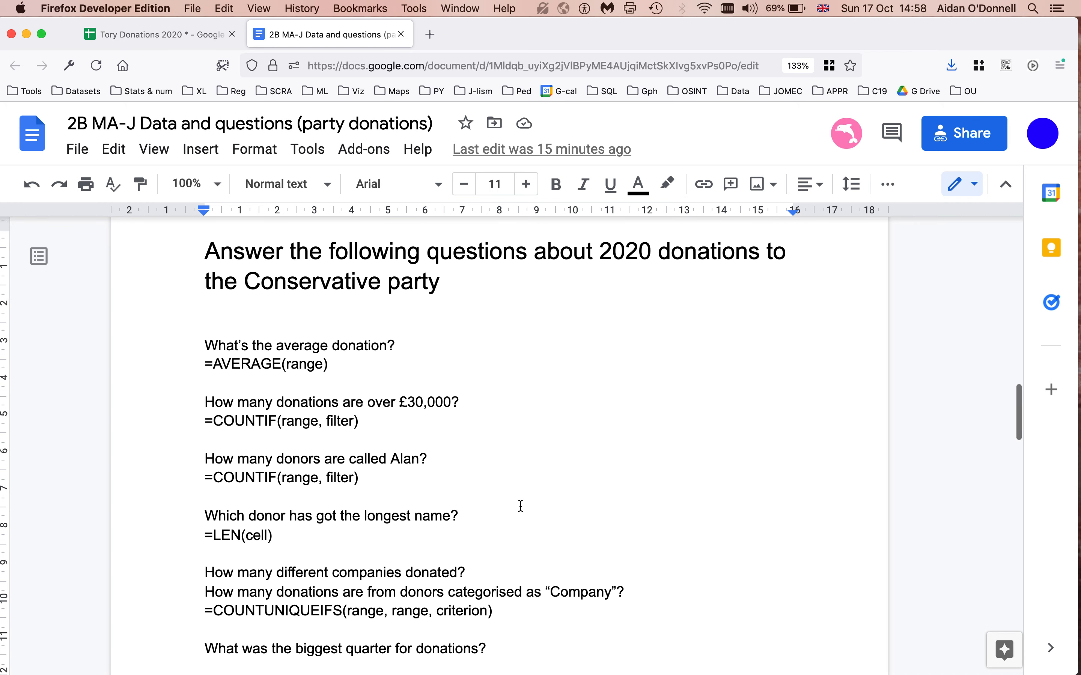
{"action": "left_click", "coordinate": [175, 42]}
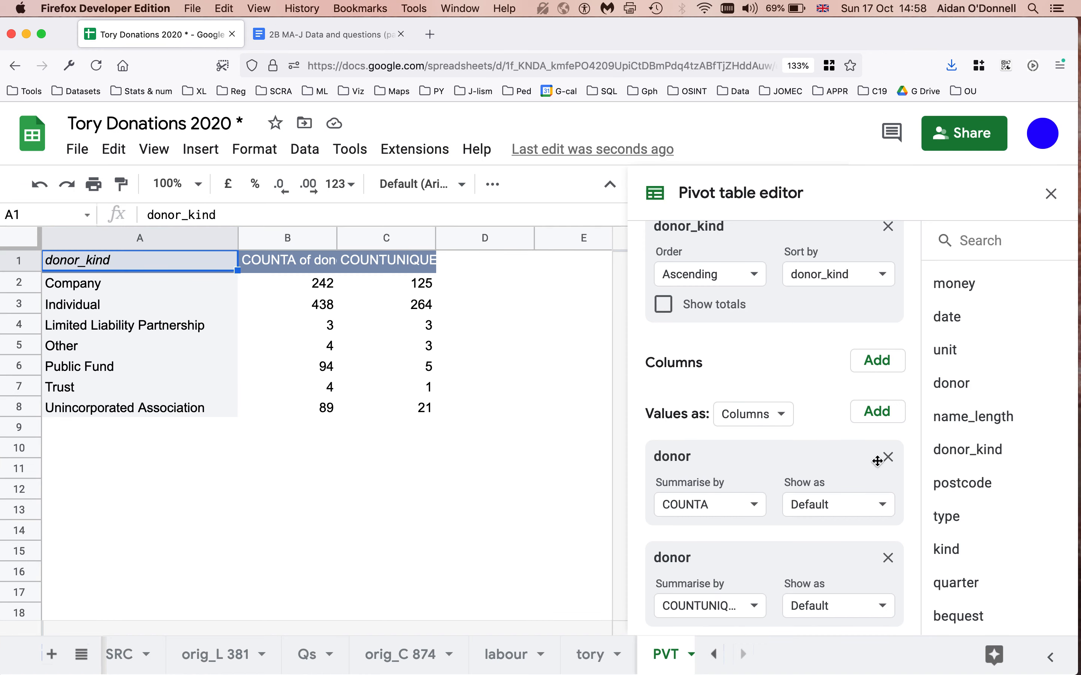
Clear the pivot table by removing both donor values and the donor_kind rows, and collapse the suggestions.
{"action": "left_click", "coordinate": [888, 457]}
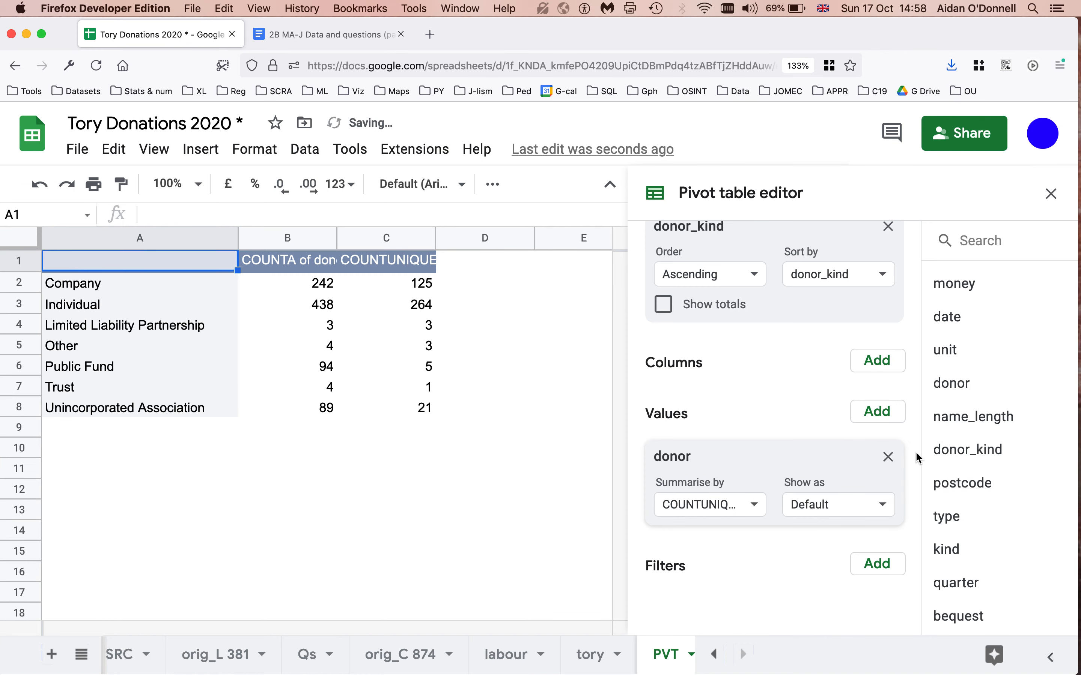
{"action": "left_click", "coordinate": [886, 456]}
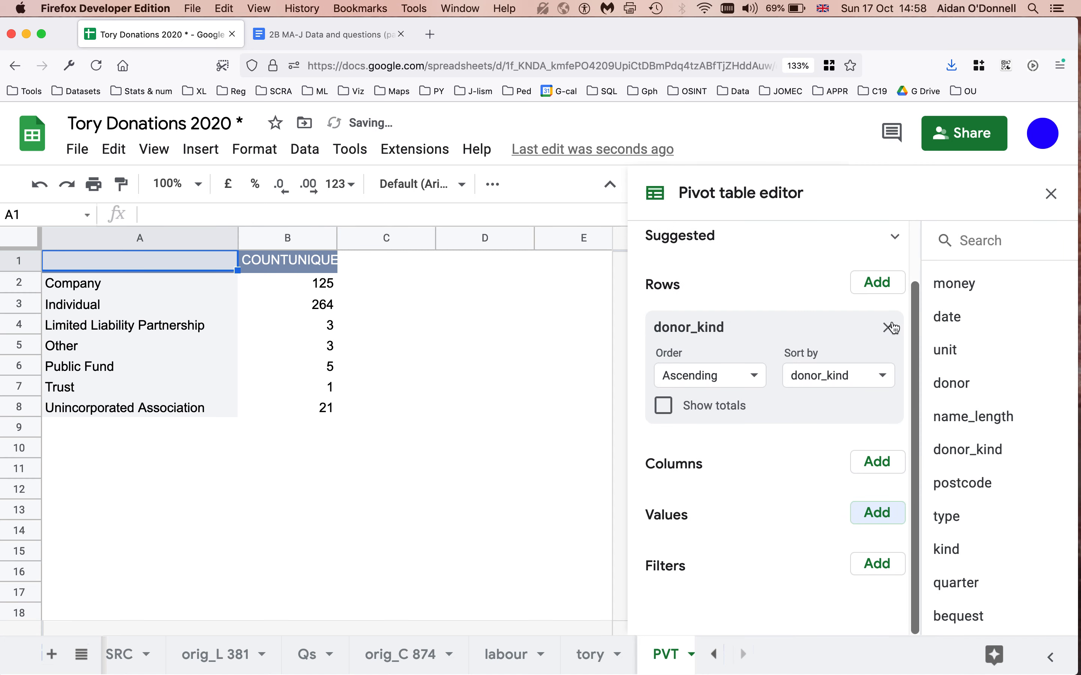
{"action": "left_click", "coordinate": [888, 328]}
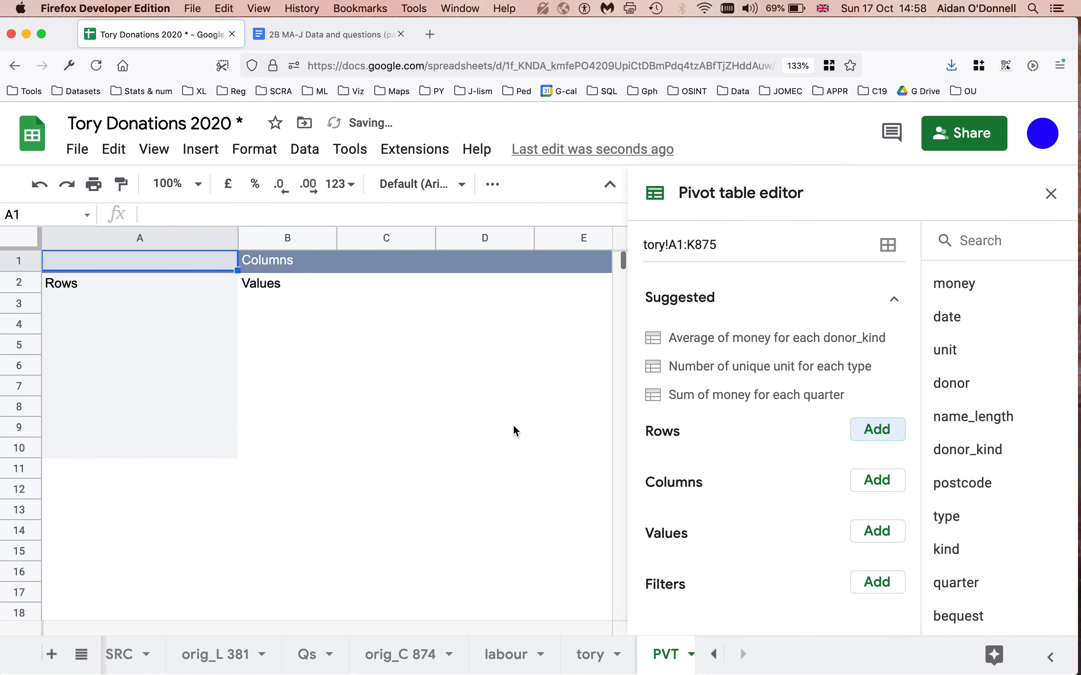
{"action": "left_click", "coordinate": [895, 298]}
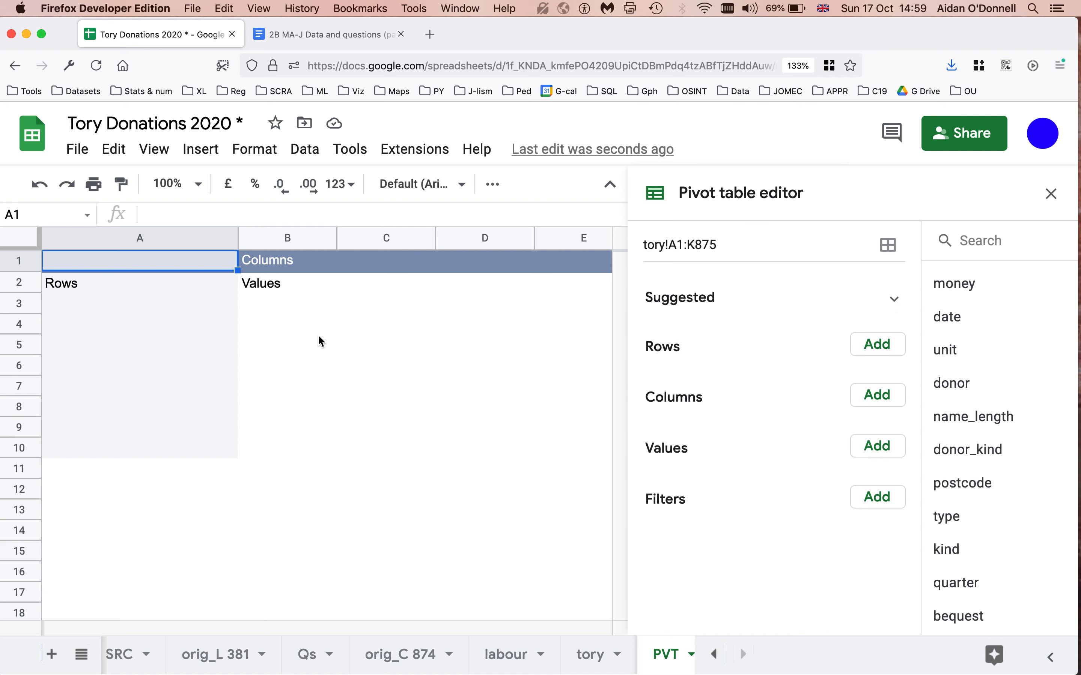
Add quarter as the pivot table rows without totals and narrow column A to fit the quarter labels.
{"action": "left_click_drag", "start_coordinate": [237, 237], "coordinate": [164, 237]}
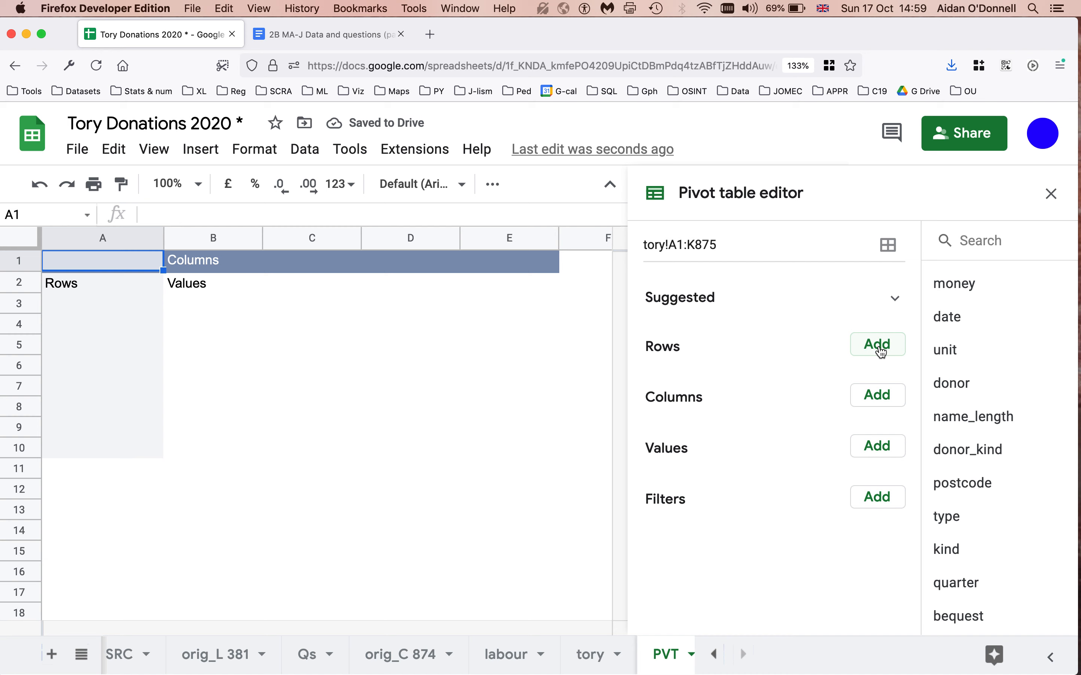
{"action": "left_click", "coordinate": [882, 353]}
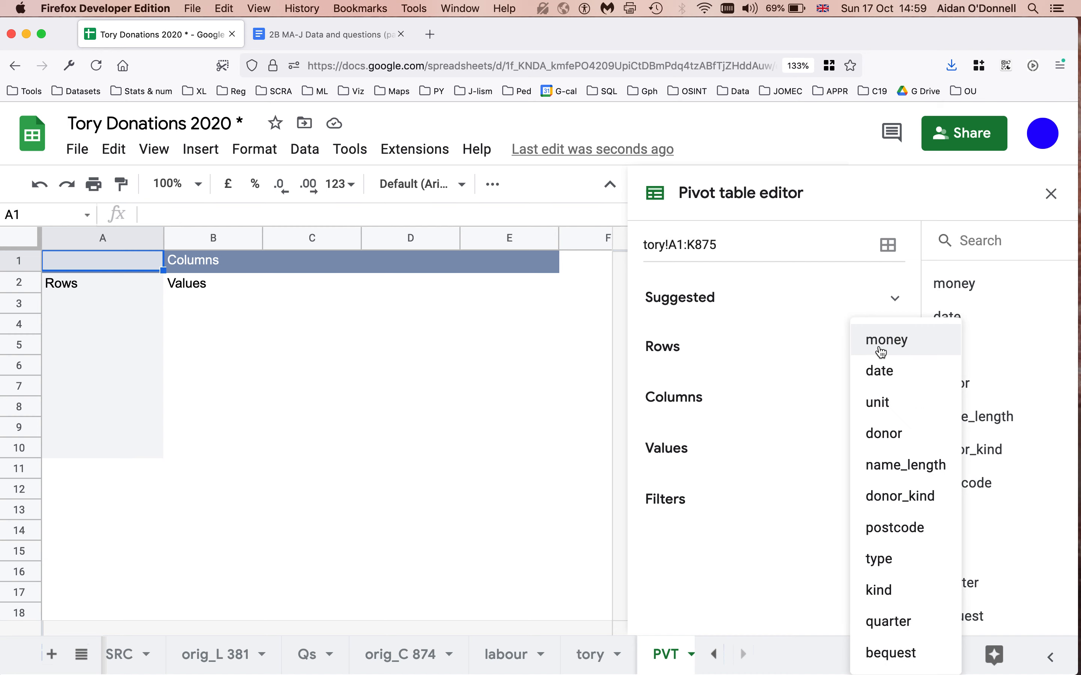
{"action": "left_click", "coordinate": [897, 625]}
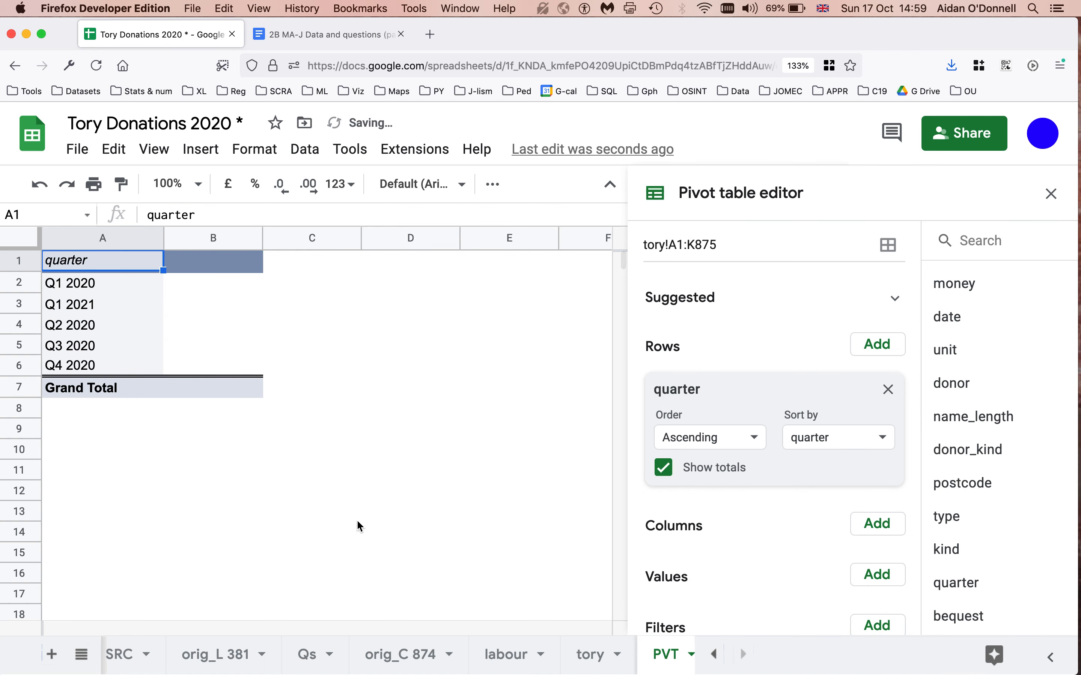
{"action": "left_click", "coordinate": [665, 468]}
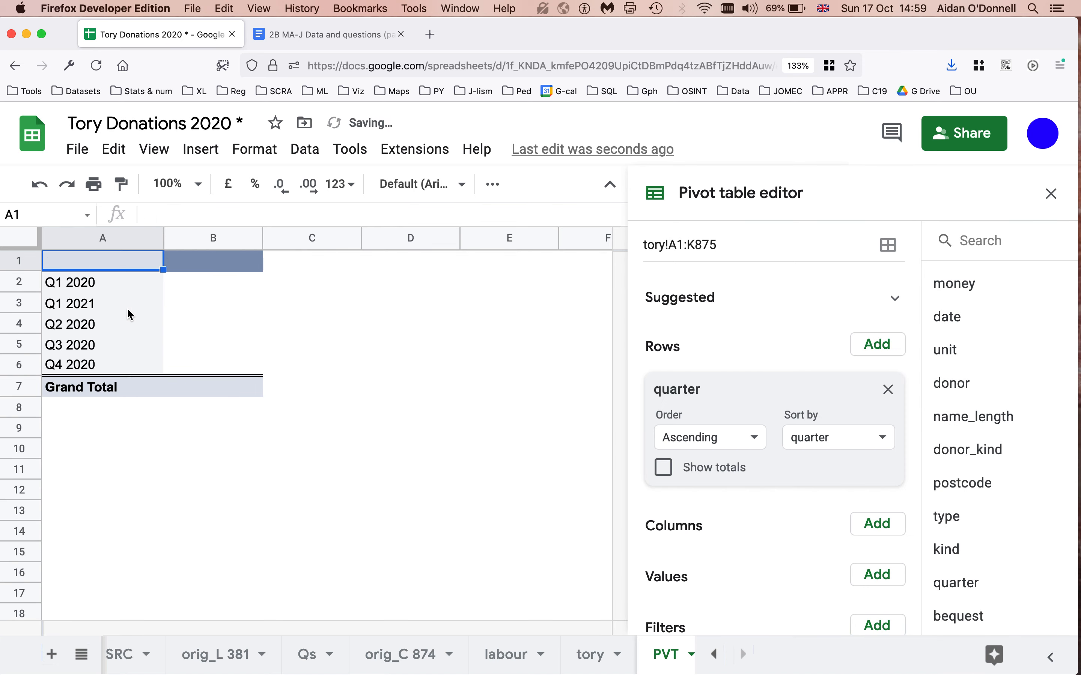
{"action": "left_click", "coordinate": [103, 306]}
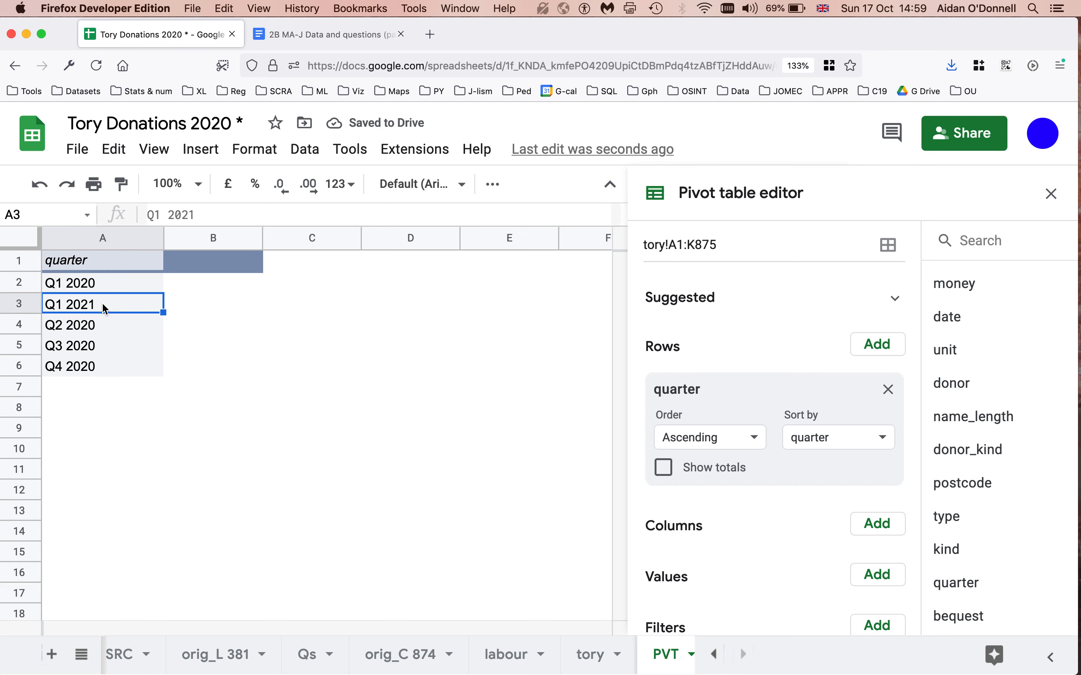
{"action": "left_click_drag", "start_coordinate": [164, 237], "coordinate": [146, 240]}
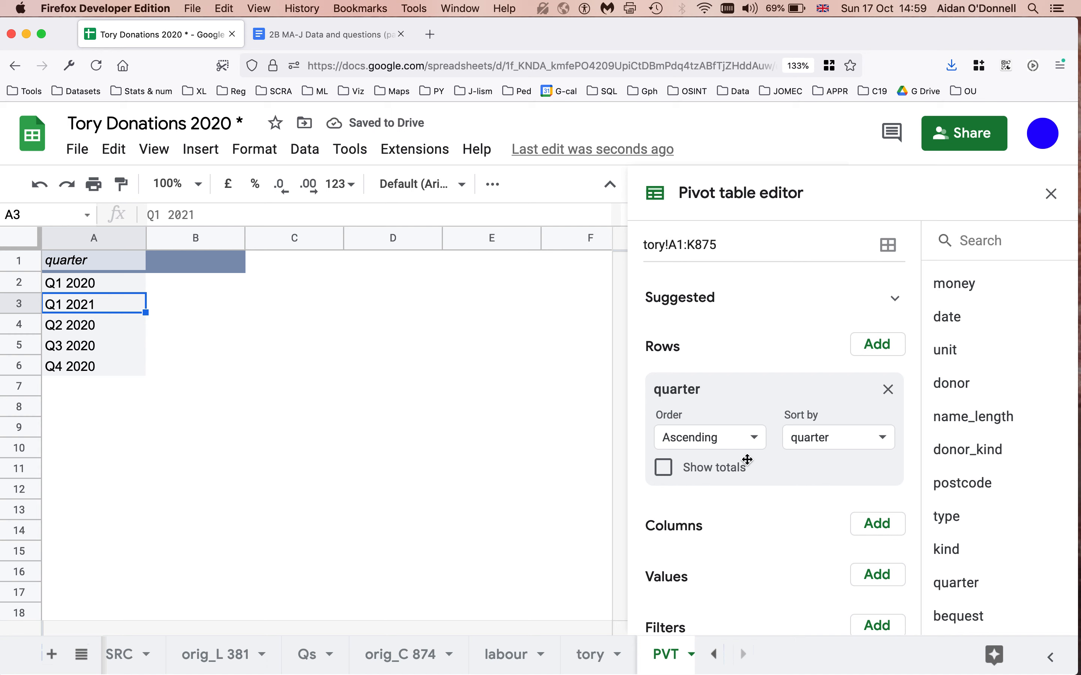
Add money as a pivot table value, summarise it by COUNTA and check the Q1 2021 row.
{"action": "scroll", "coordinate": [823, 506], "scroll_direction": "down", "scroll_amount": 2}
{"action": "left_click", "coordinate": [874, 527]}
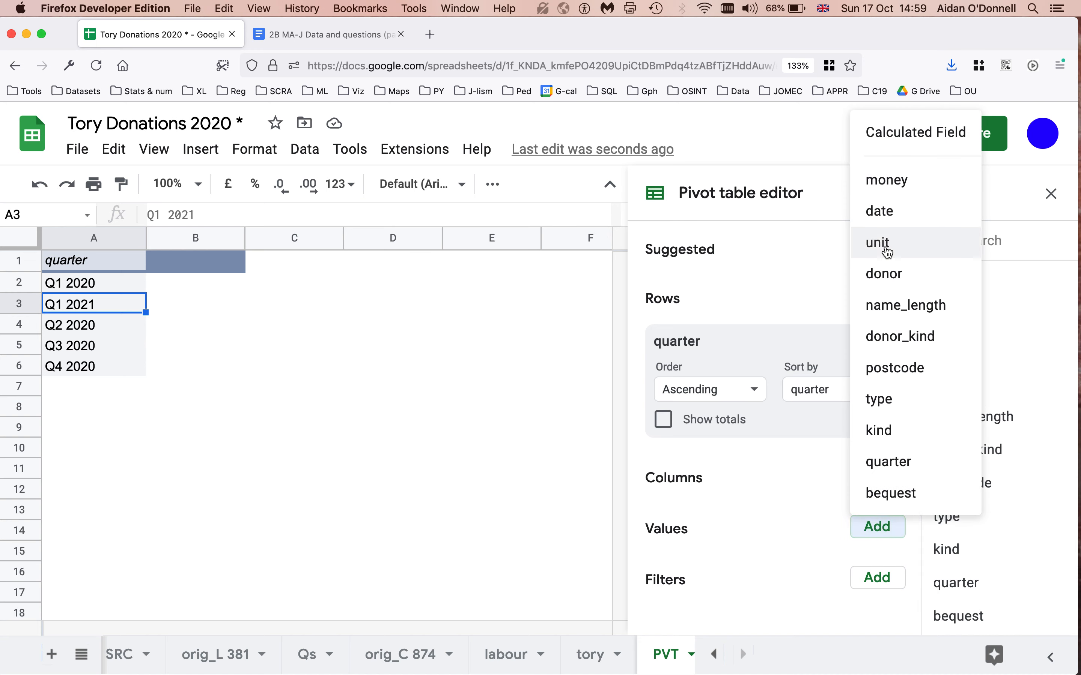
{"action": "left_click", "coordinate": [902, 183]}
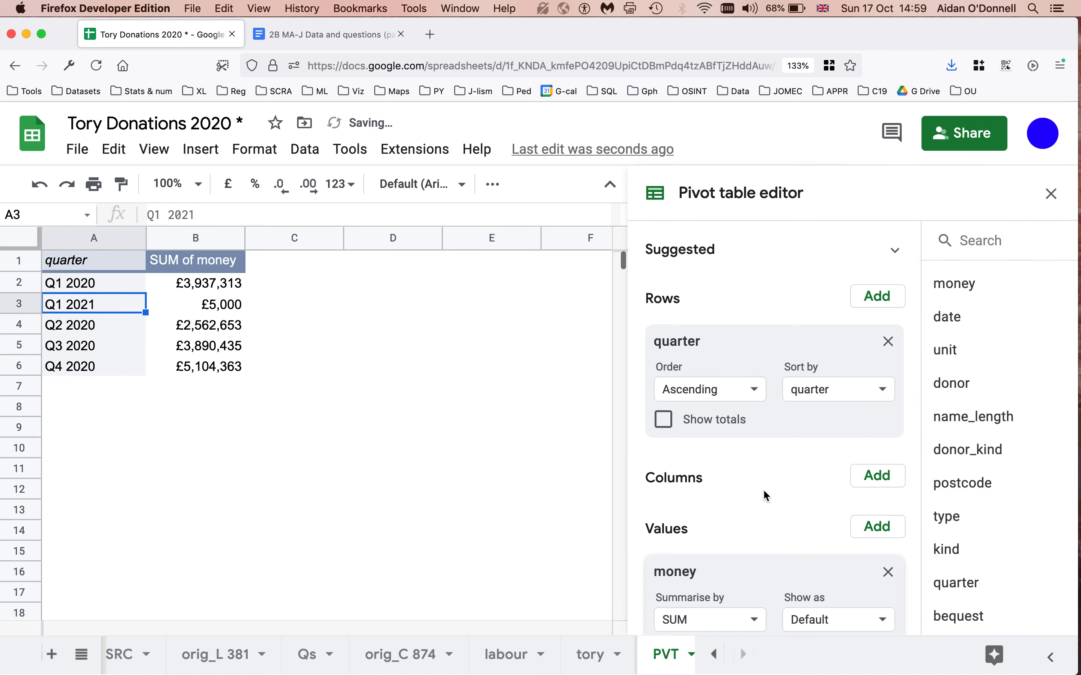
{"action": "scroll", "coordinate": [764, 495], "scroll_direction": "down", "scroll_amount": 2}
{"action": "left_click", "coordinate": [714, 519]}
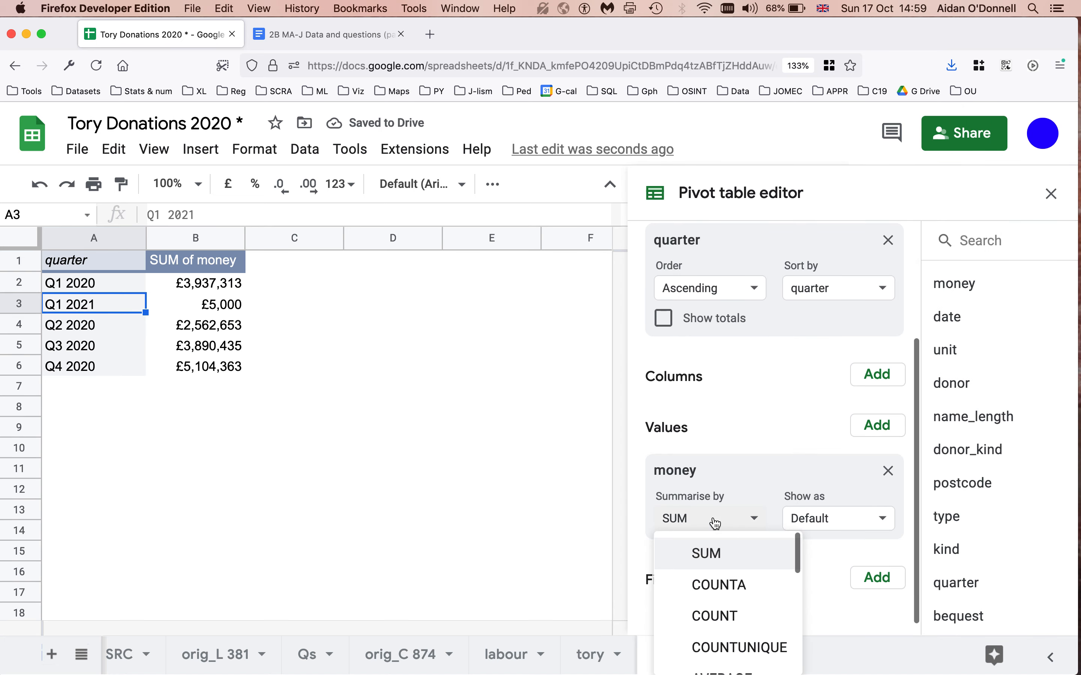
{"action": "left_click", "coordinate": [734, 591]}
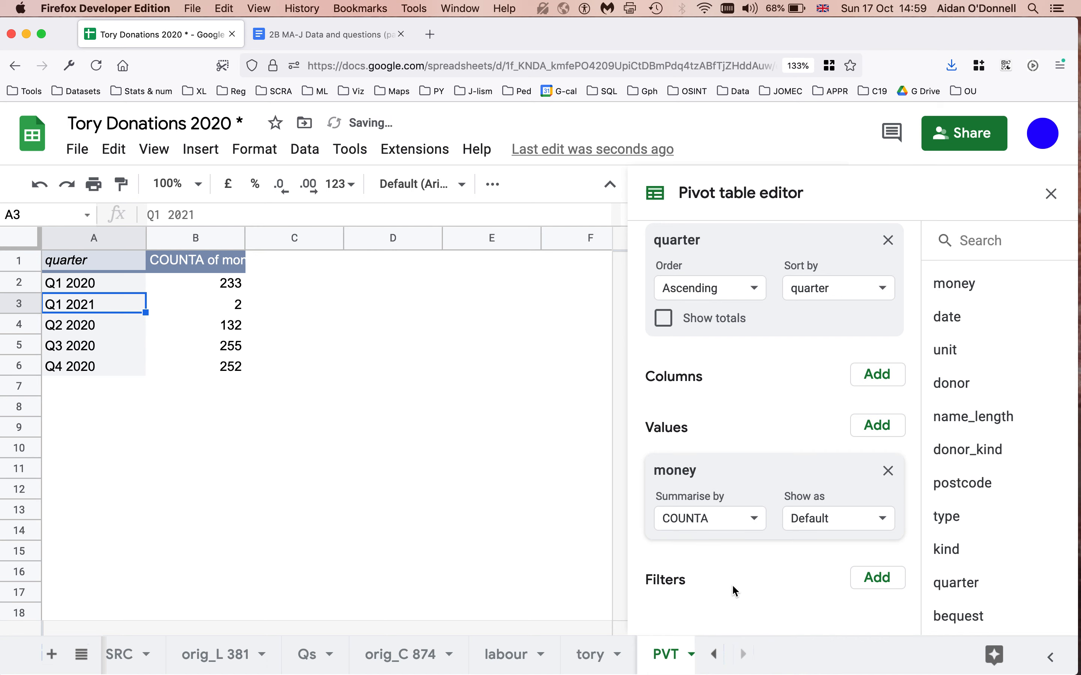
{"action": "left_click", "coordinate": [209, 308]}
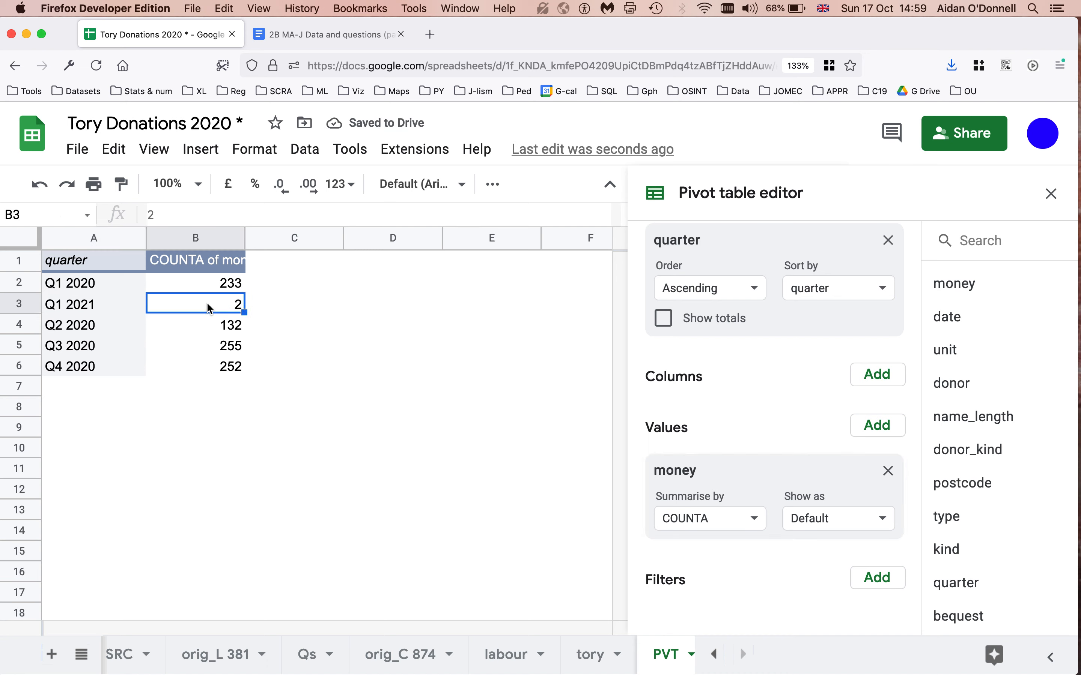
{"action": "left_click", "coordinate": [94, 300]}
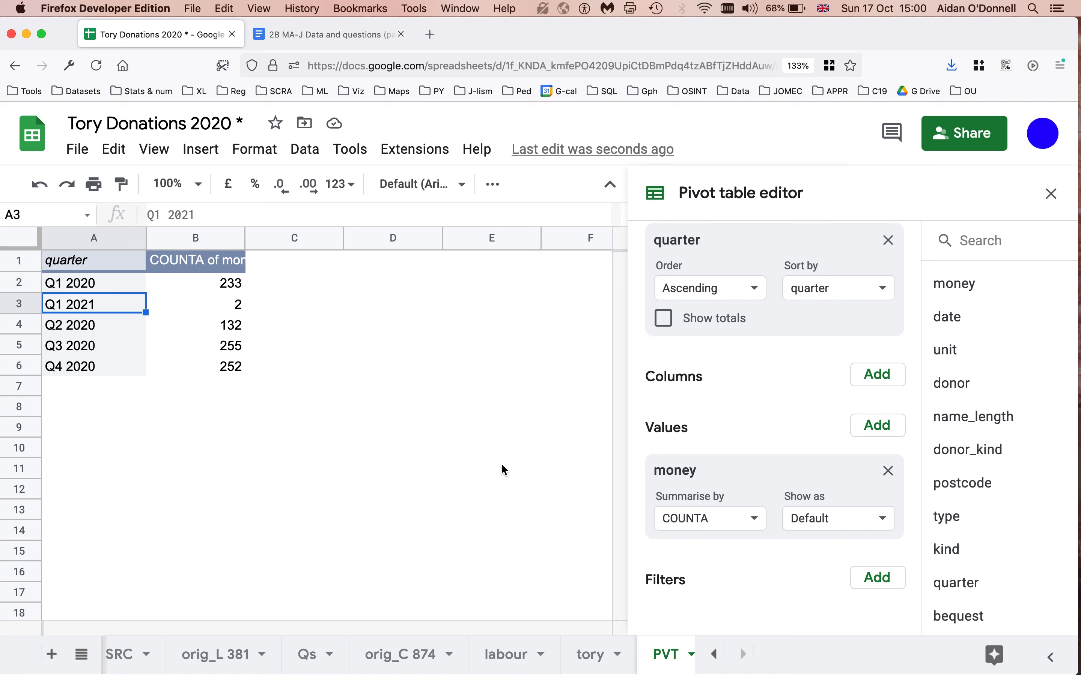
Add a quarter filter to the pivot table that excludes Q1 2021.
{"action": "scroll", "coordinate": [808, 436], "scroll_direction": "down", "scroll_amount": 1}
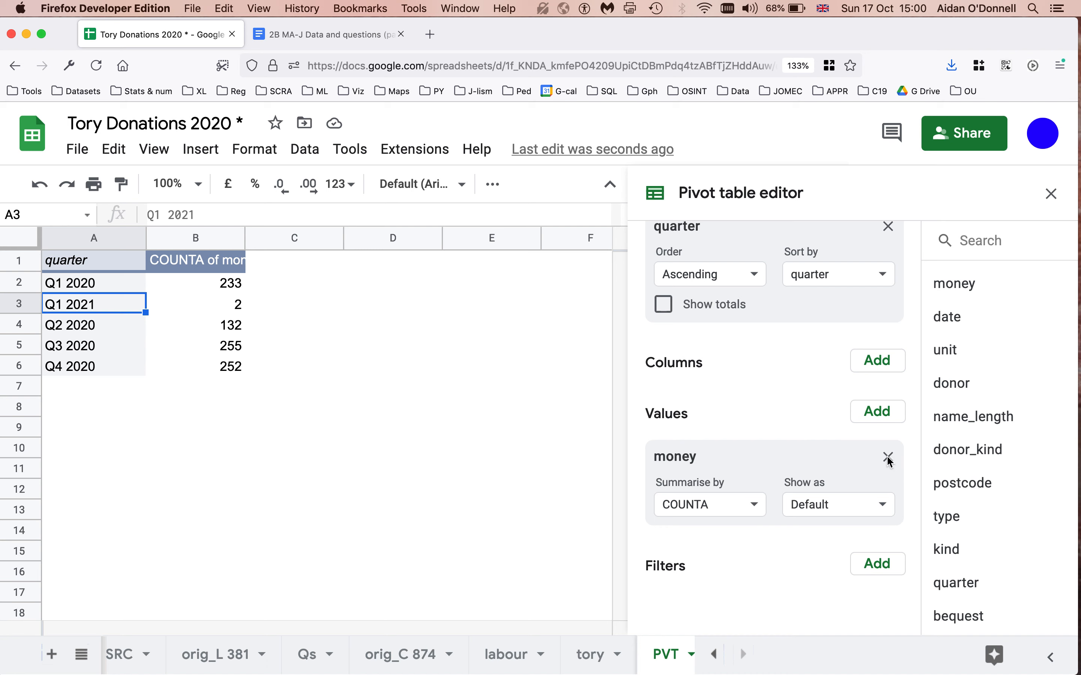
{"action": "left_click", "coordinate": [879, 567]}
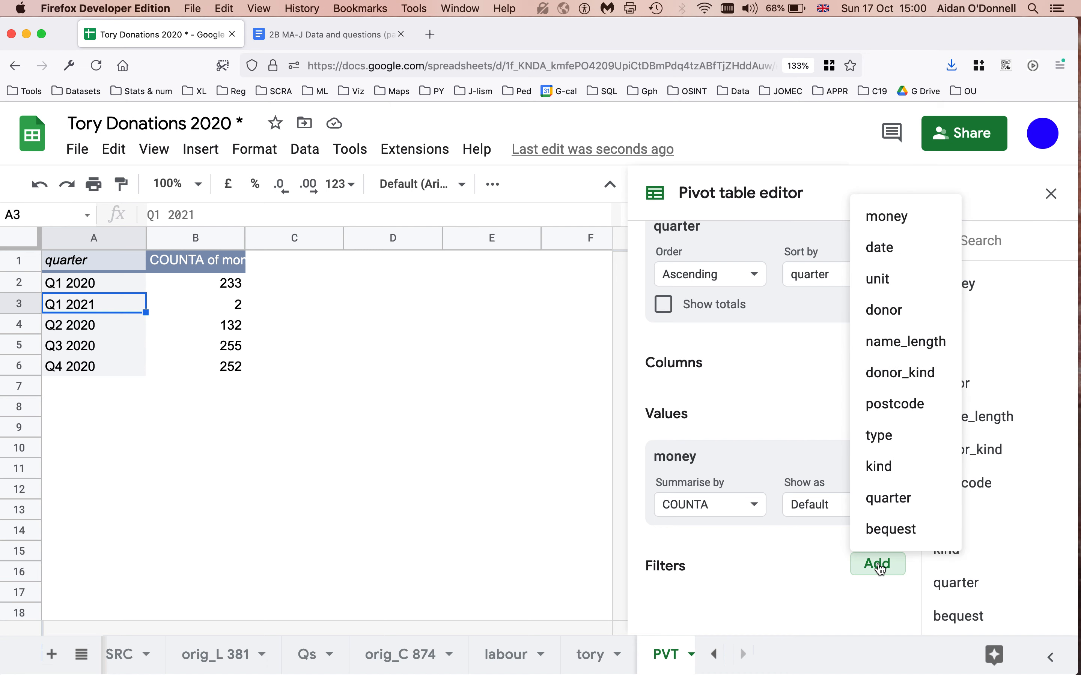
{"action": "left_click", "coordinate": [899, 502]}
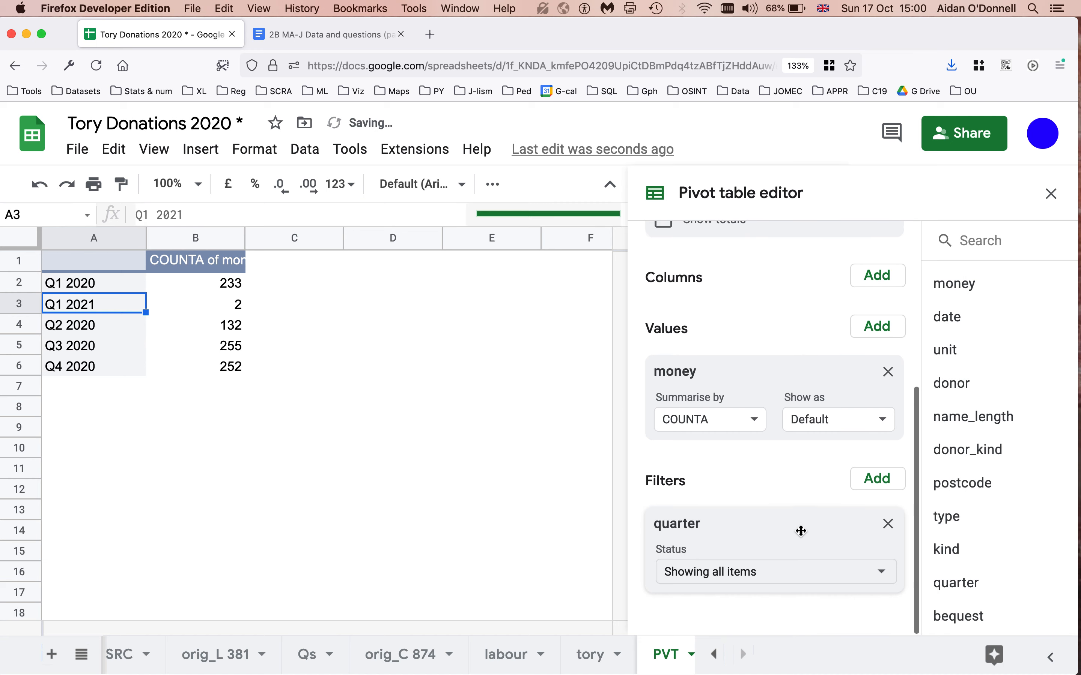
{"action": "left_click", "coordinate": [737, 575]}
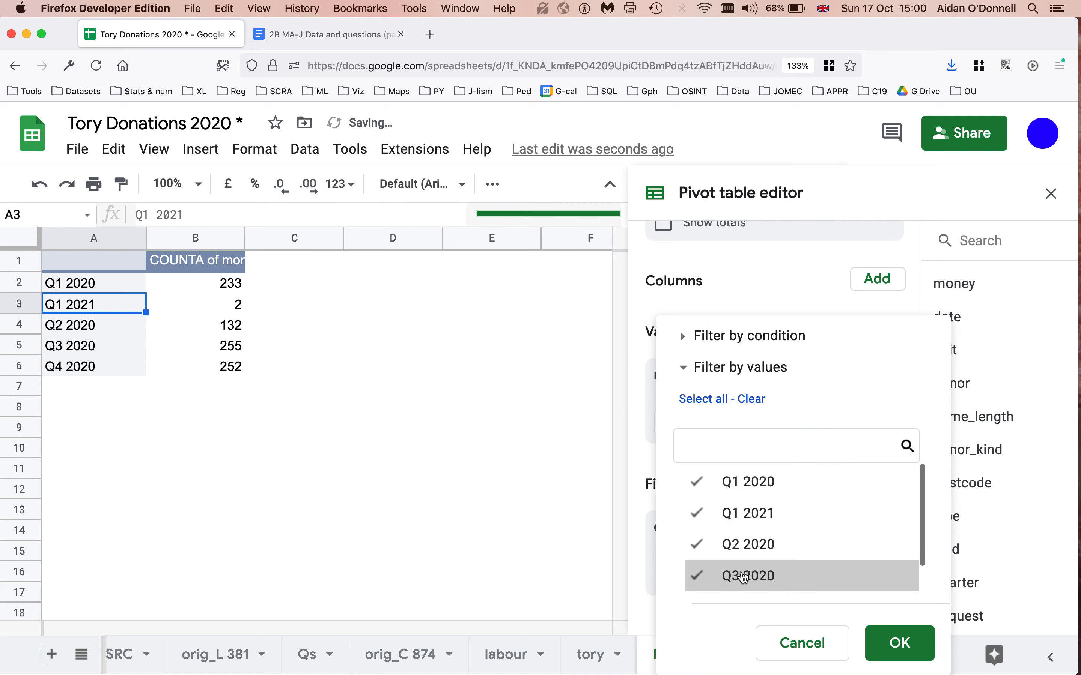
{"action": "left_click", "coordinate": [787, 519]}
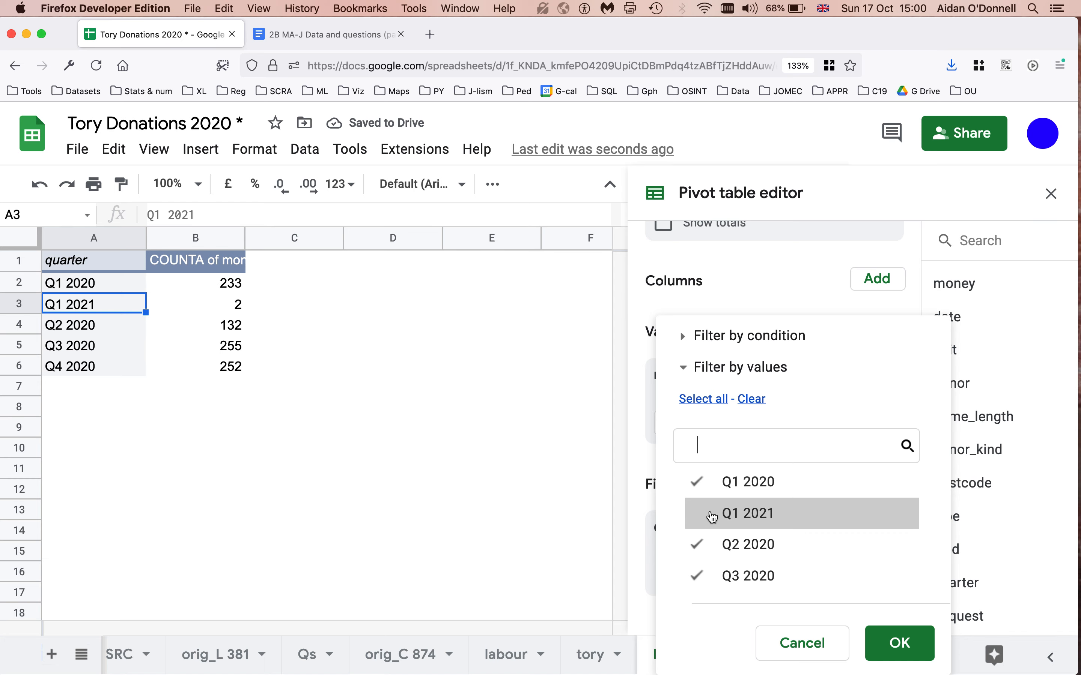
{"action": "left_click", "coordinate": [898, 643]}
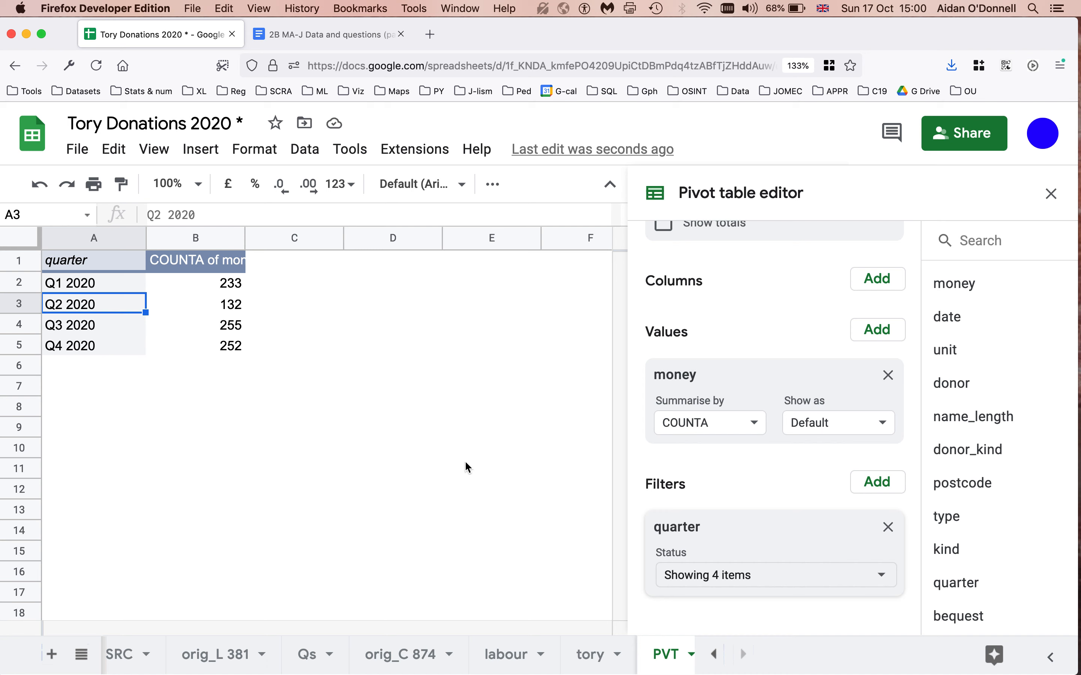
Remove the money value from the pivot table and recheck the biggest-quarter question in the questions document.
{"action": "left_click", "coordinate": [887, 376]}
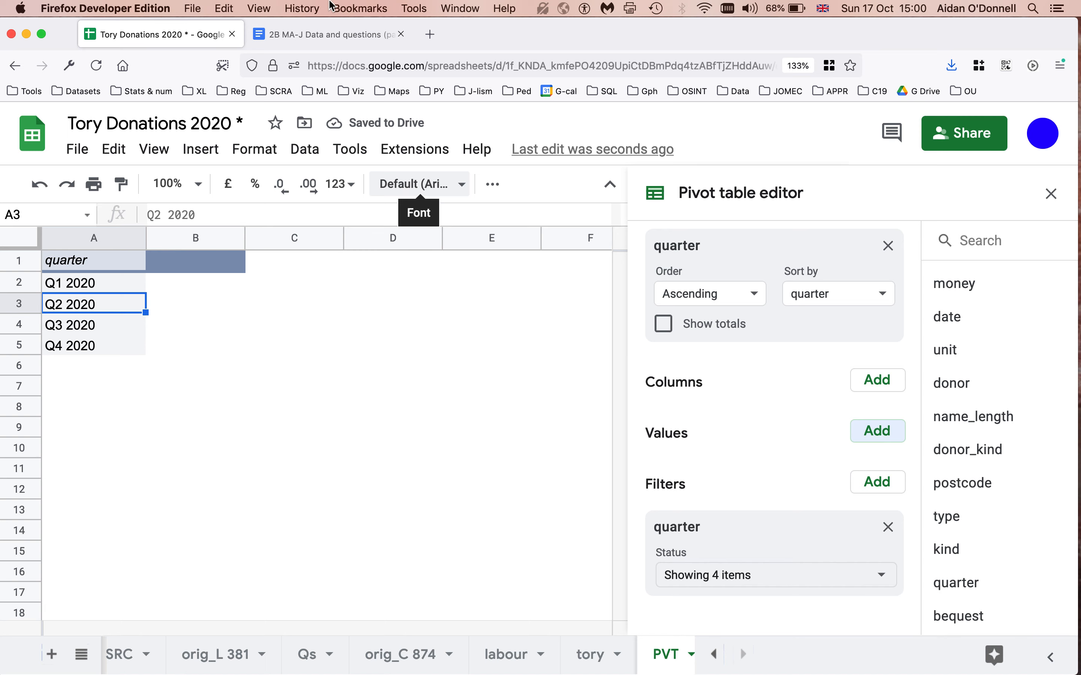
{"action": "left_click", "coordinate": [321, 33]}
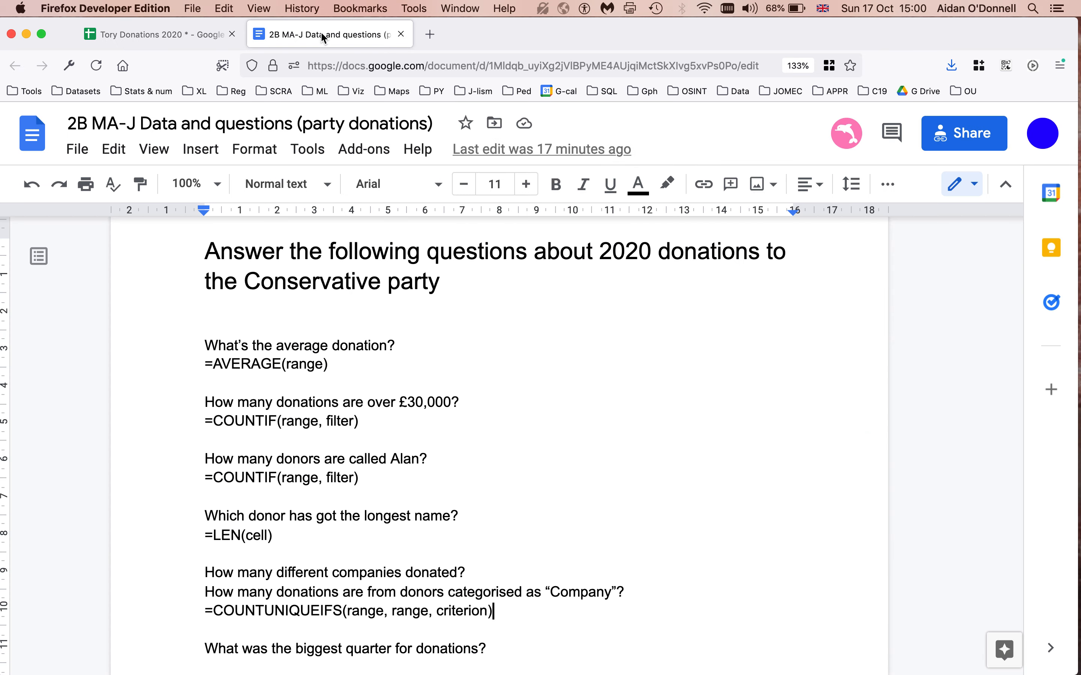
{"action": "left_click", "coordinate": [159, 34]}
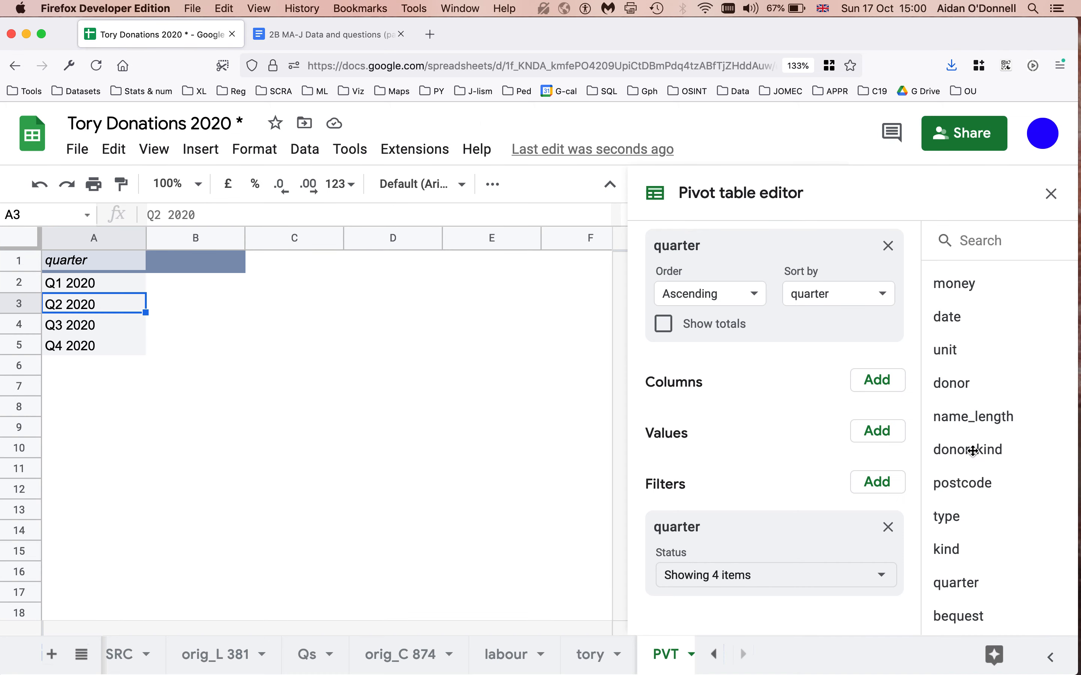
Add money twice as a pivot table value, the first summarised by SUM and the second by COUNTA.
{"action": "left_click", "coordinate": [880, 432]}
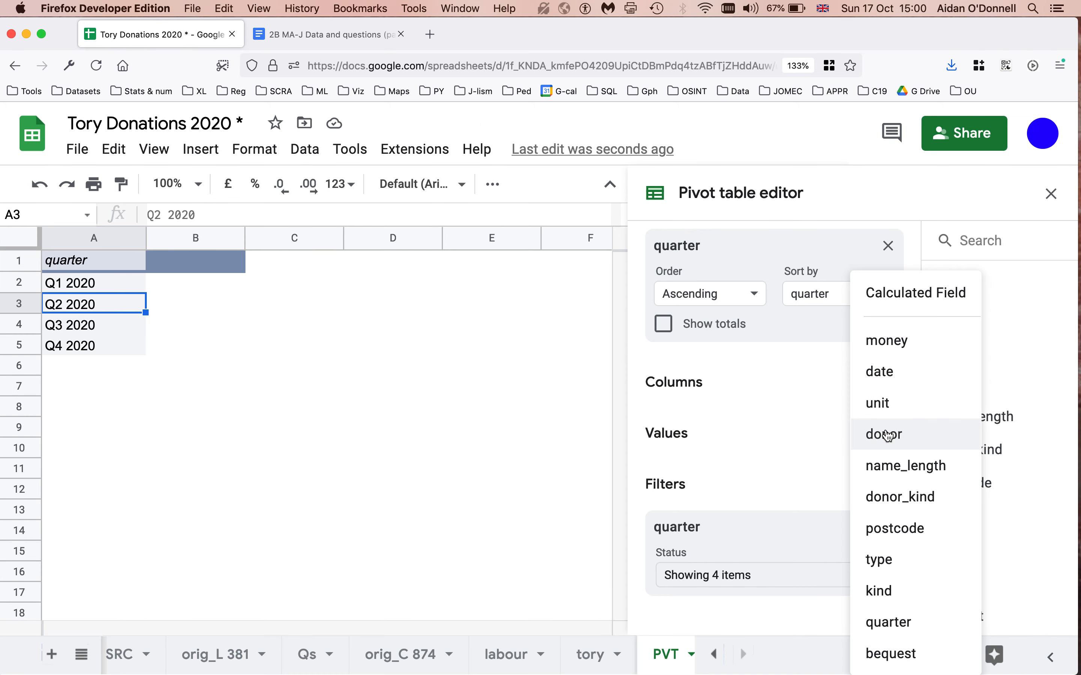
{"action": "left_click", "coordinate": [900, 340]}
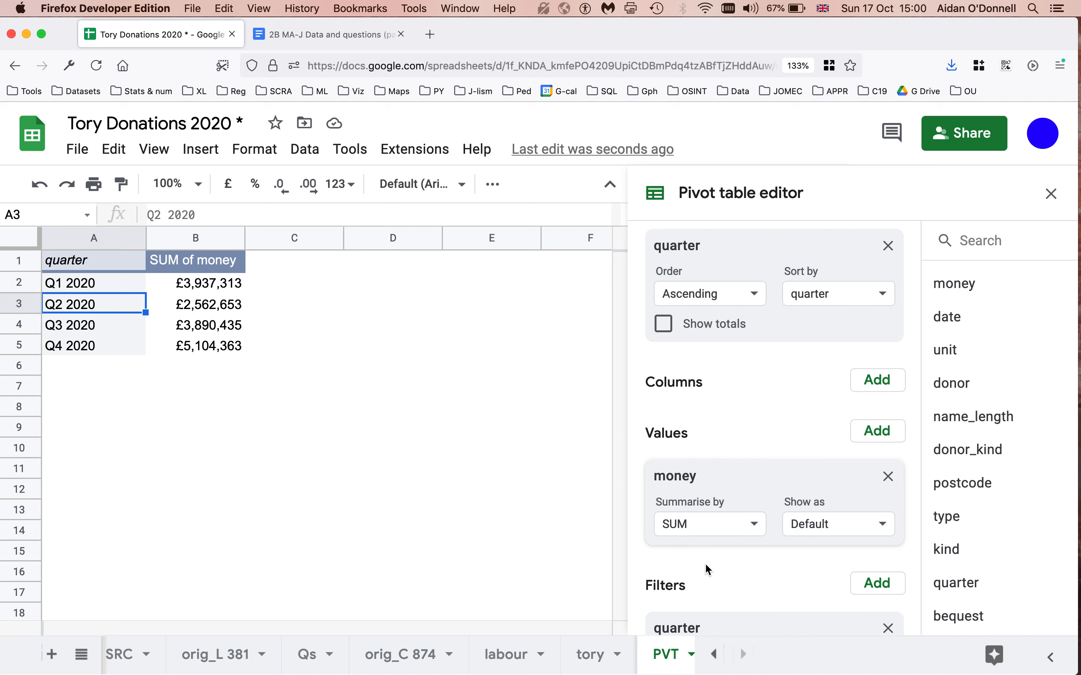
{"action": "left_click", "coordinate": [884, 429]}
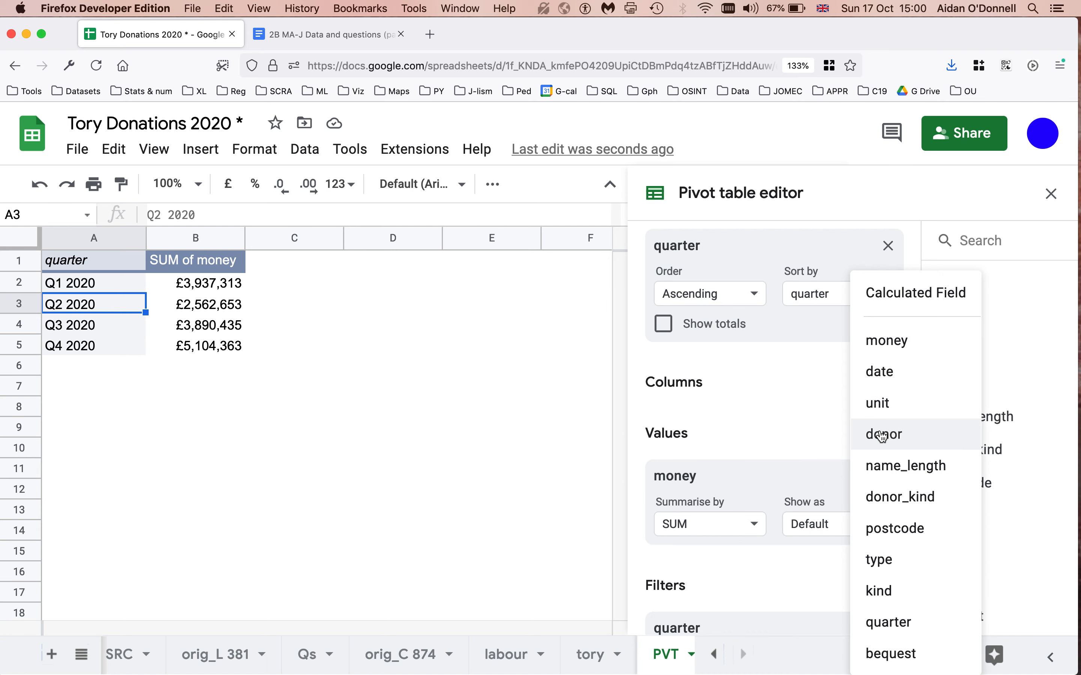
{"action": "left_click", "coordinate": [912, 350]}
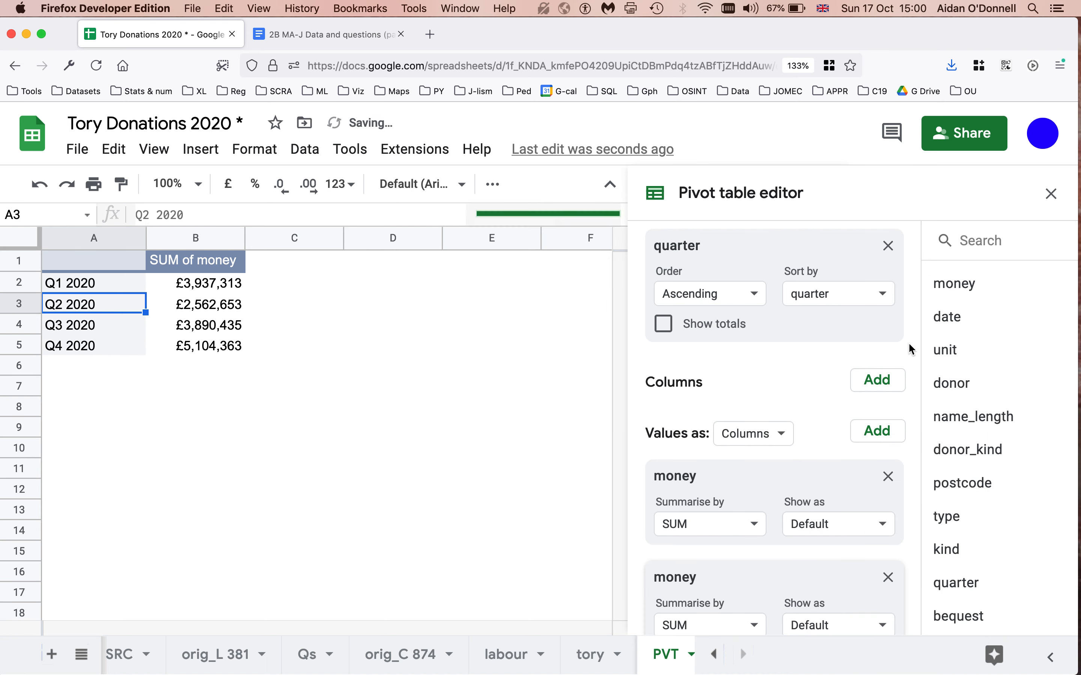
{"action": "scroll", "coordinate": [823, 415], "scroll_direction": "down", "scroll_amount": 5}
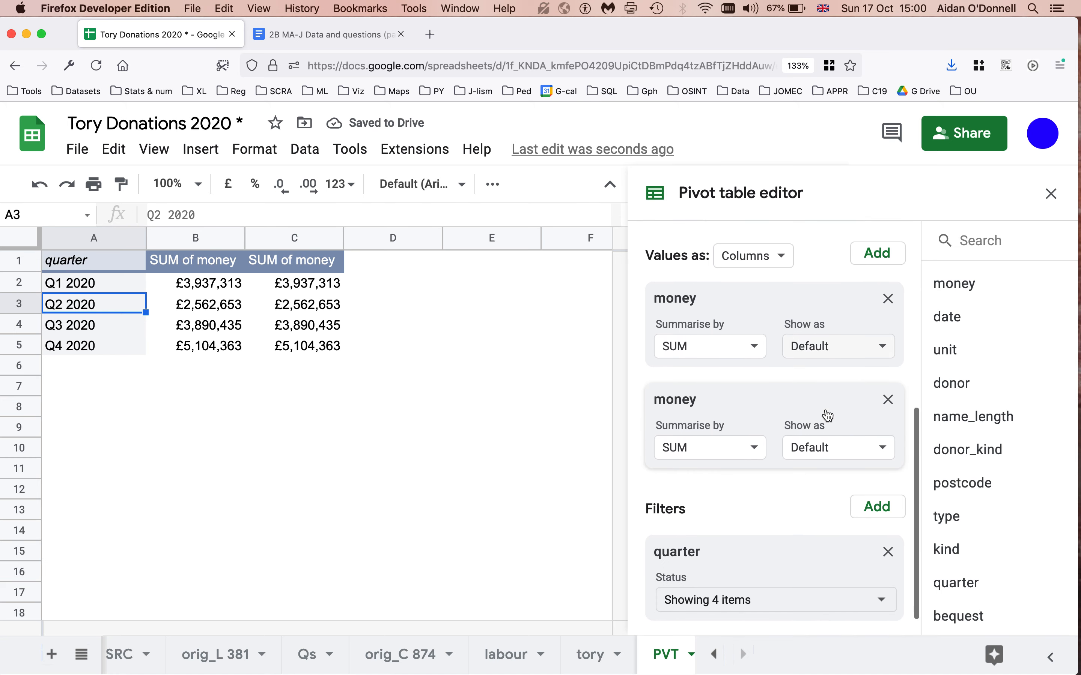
{"action": "scroll", "coordinate": [873, 440], "scroll_direction": "up", "scroll_amount": 2}
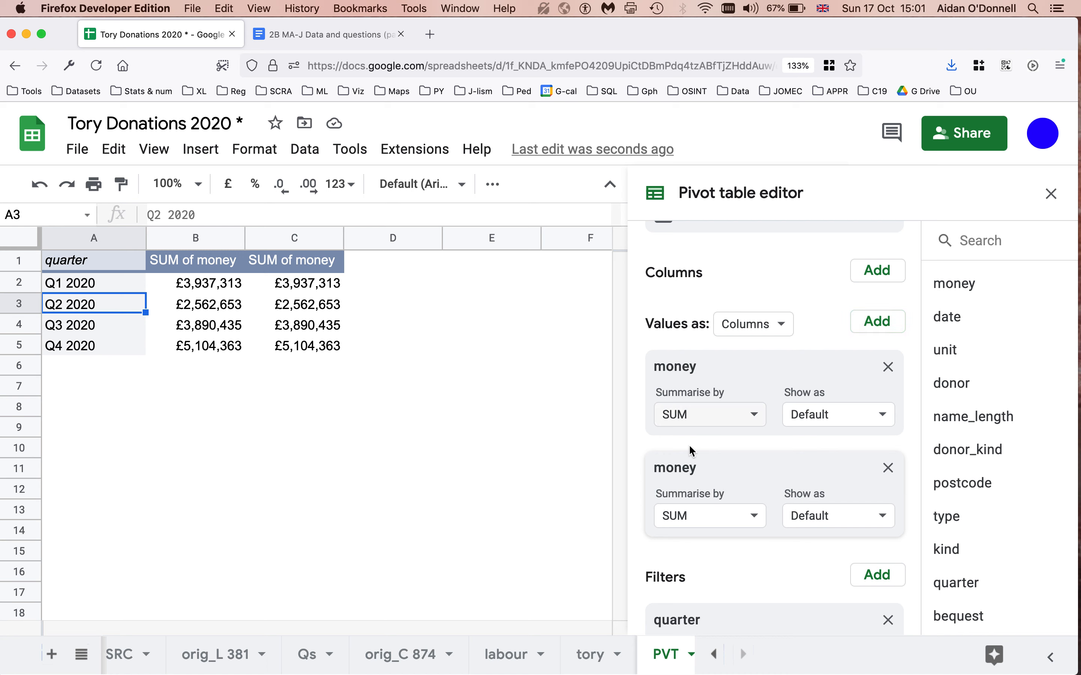
{"action": "left_click", "coordinate": [709, 521]}
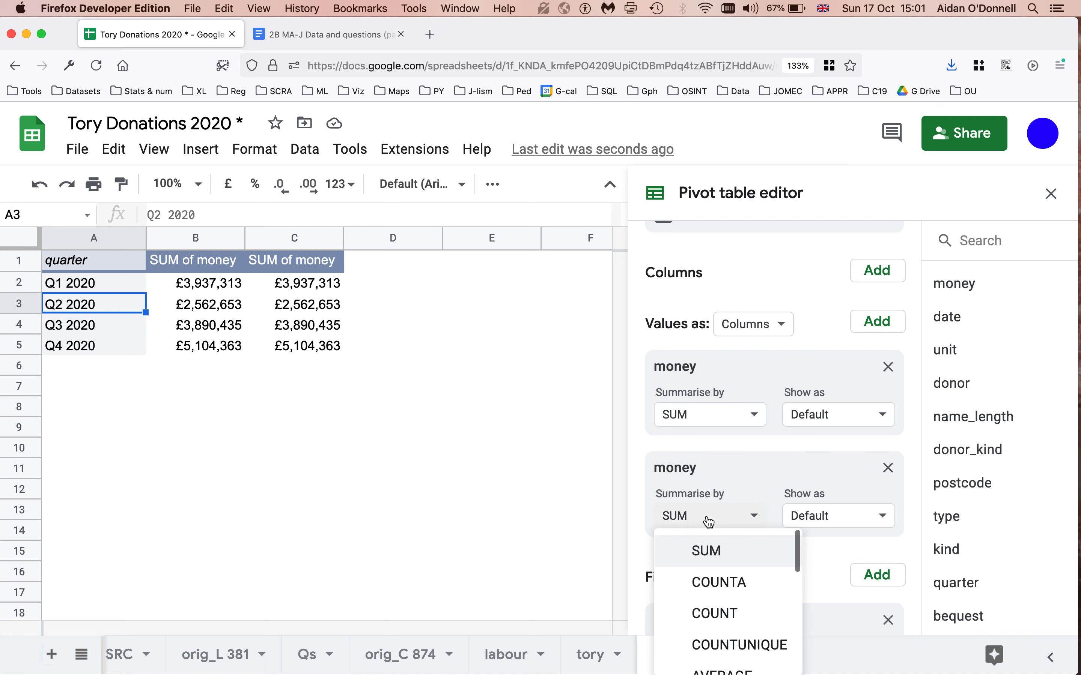
{"action": "left_click", "coordinate": [725, 583]}
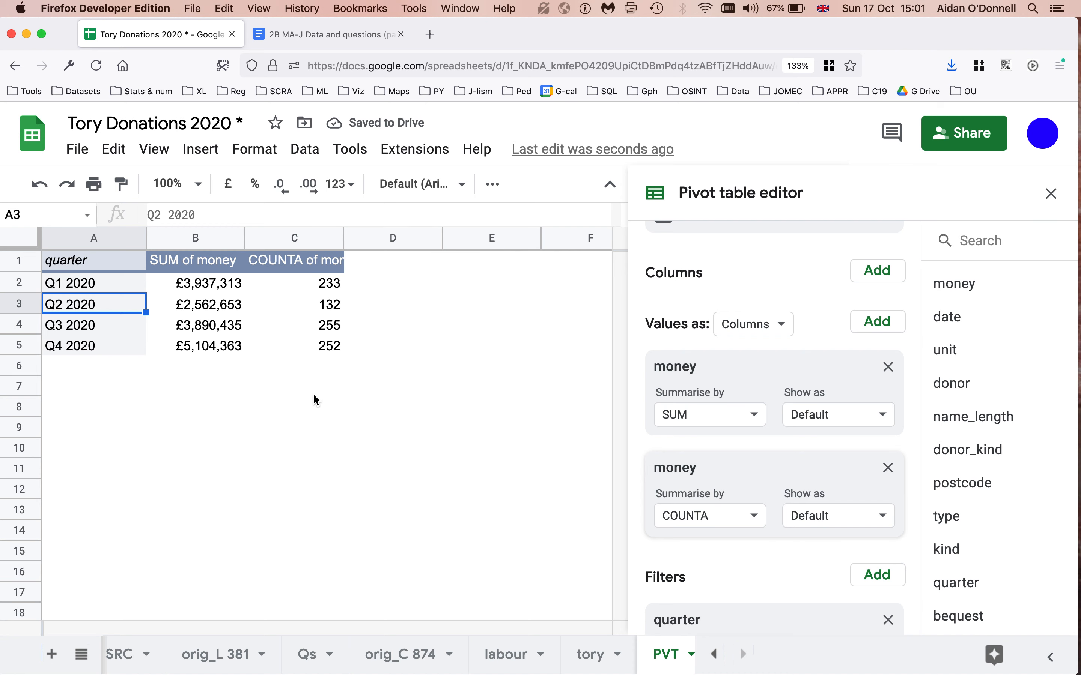
Compare the sums and the counts of donations across the four quarters in the pivot table.
{"action": "left_click", "coordinate": [339, 377]}
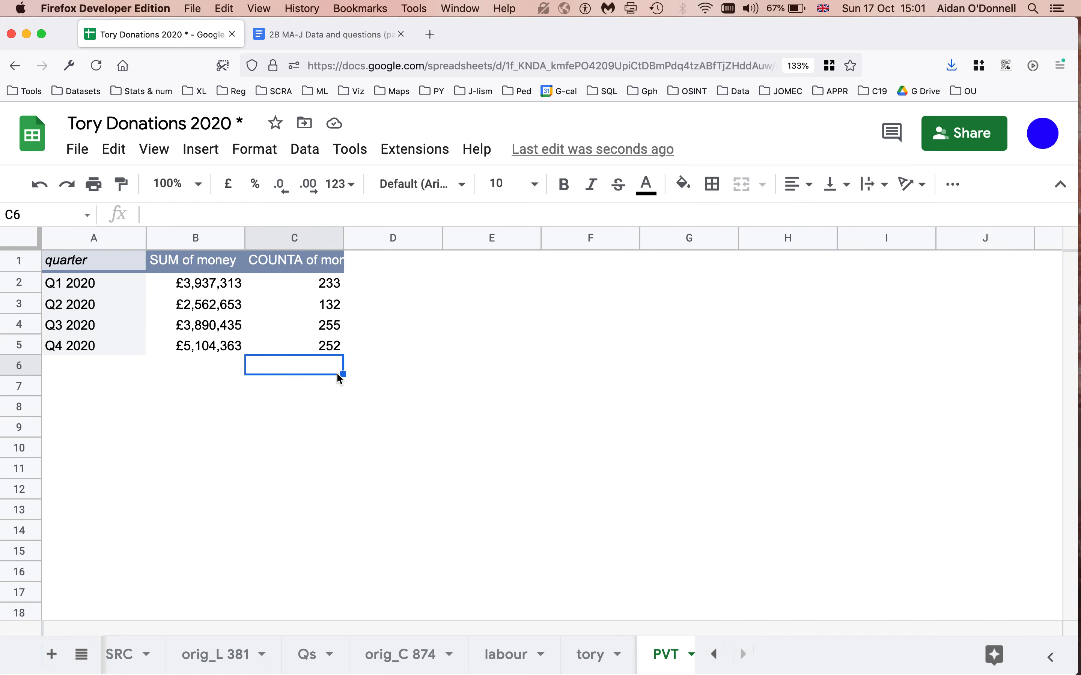
{"action": "left_click", "coordinate": [215, 288]}
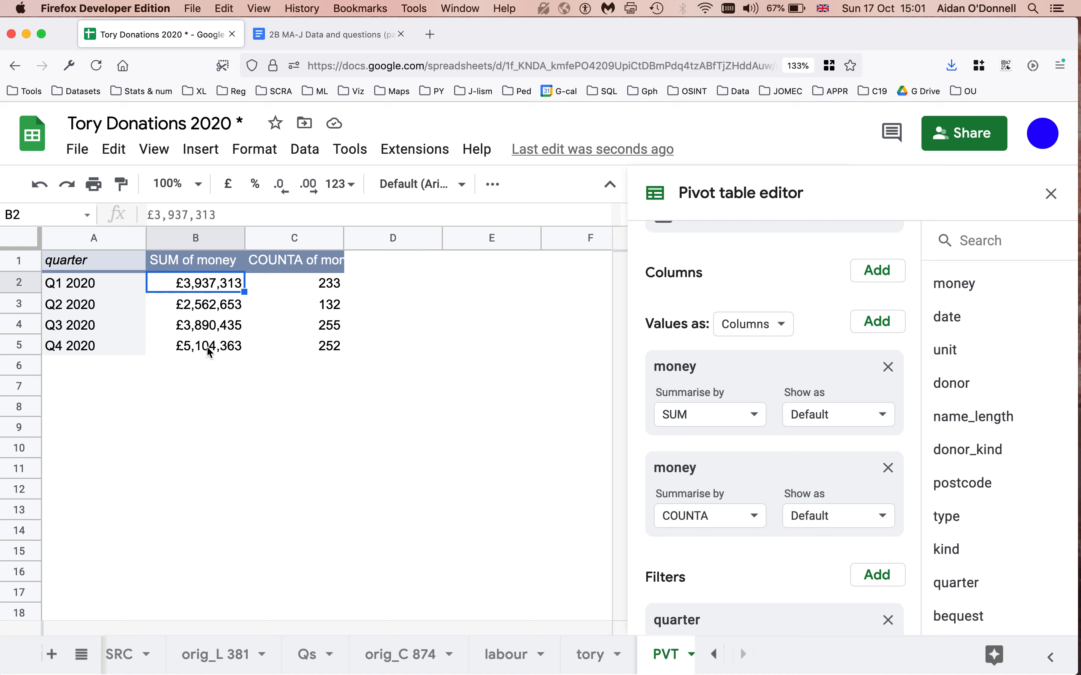
{"action": "left_click", "coordinate": [223, 351]}
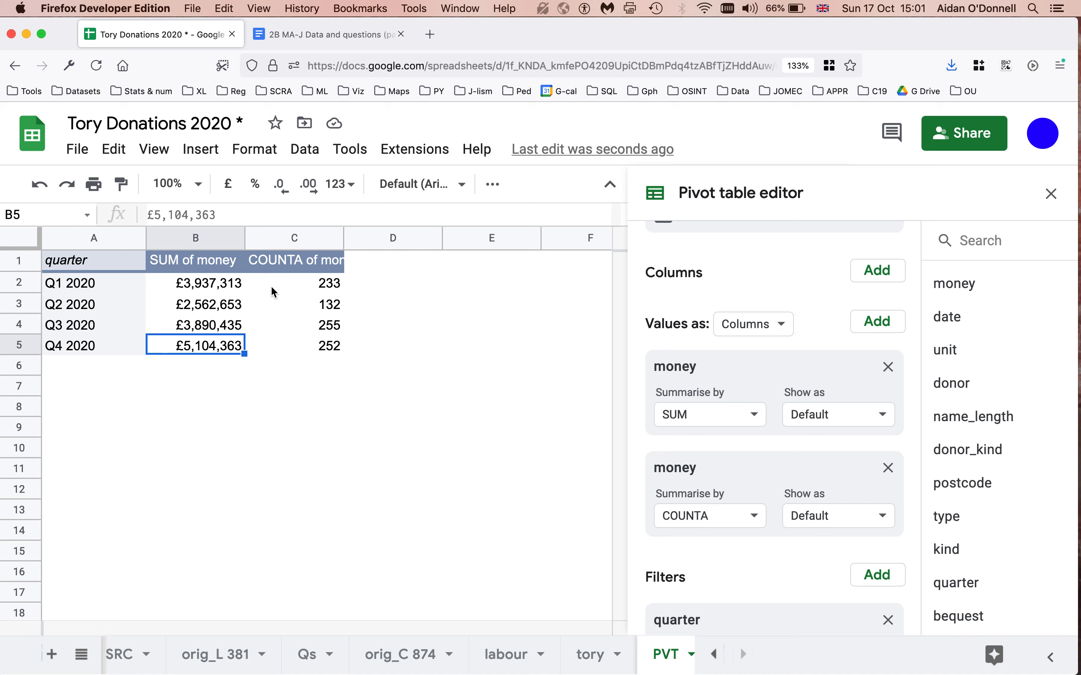
{"action": "left_click", "coordinate": [320, 293]}
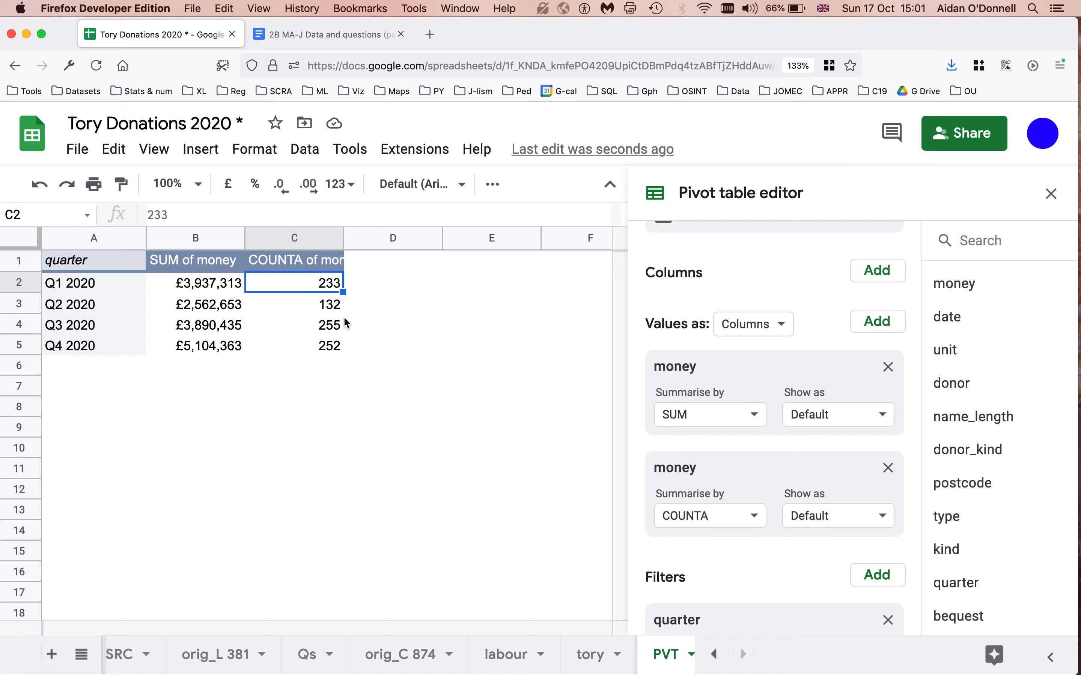
{"action": "left_click", "coordinate": [317, 305]}
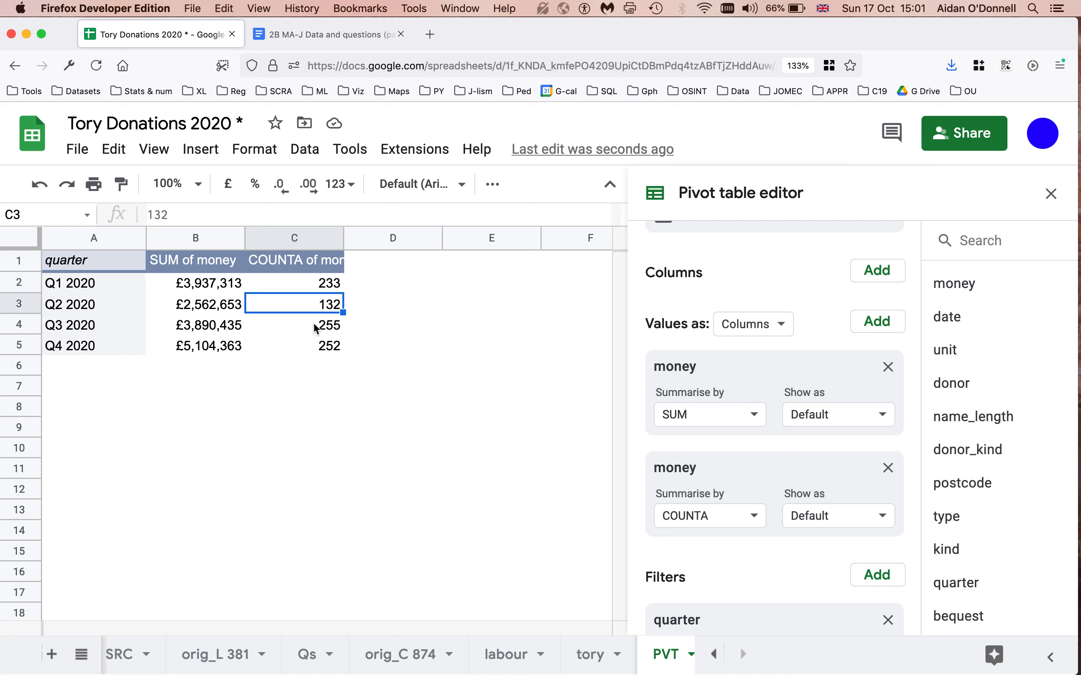
Inspect the Q3 and Q4 2020 donation counts in the pivot table and read the next question in the Google Docs question list.
{"action": "left_click", "coordinate": [315, 328]}
{"action": "left_click", "coordinate": [315, 350]}
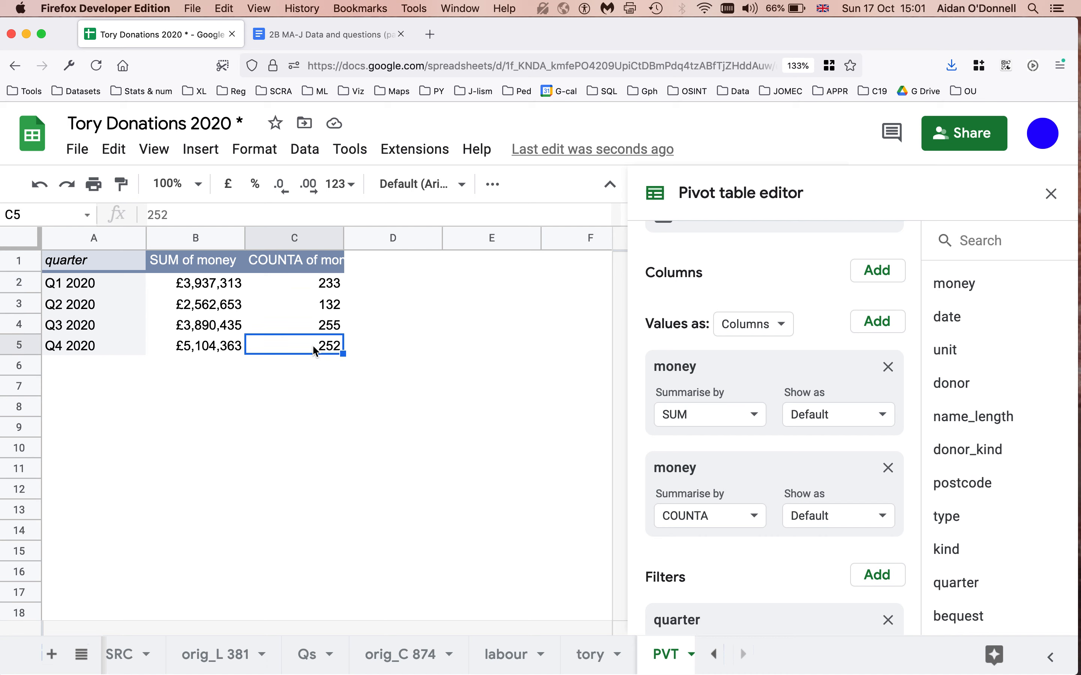
{"action": "left_click", "coordinate": [316, 331]}
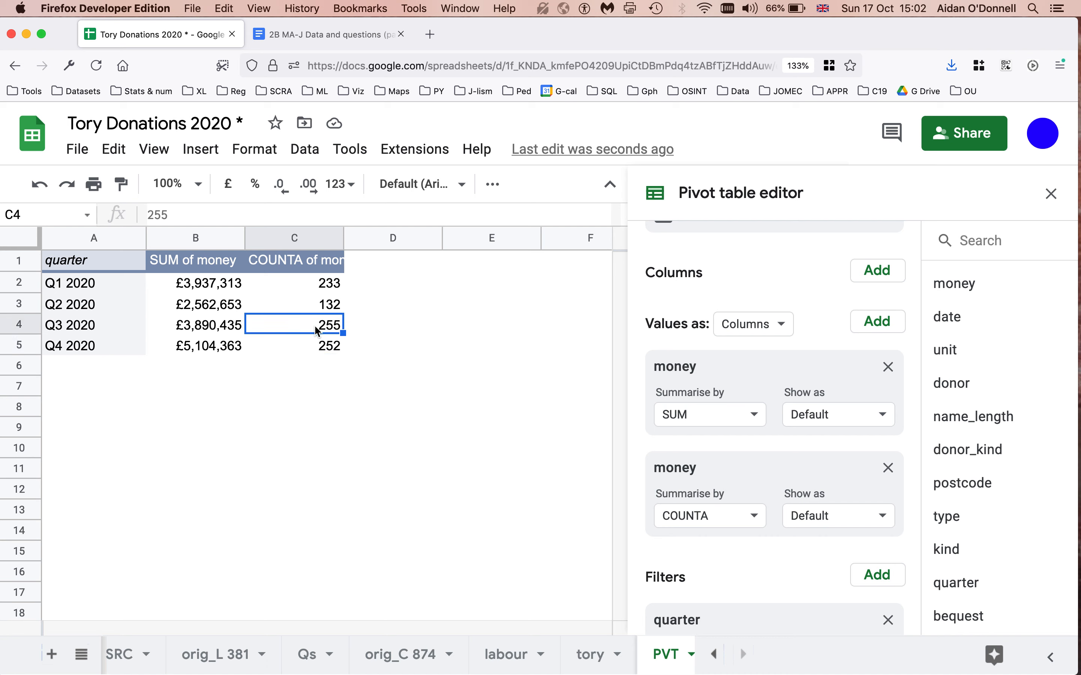
{"action": "left_click", "coordinate": [326, 34]}
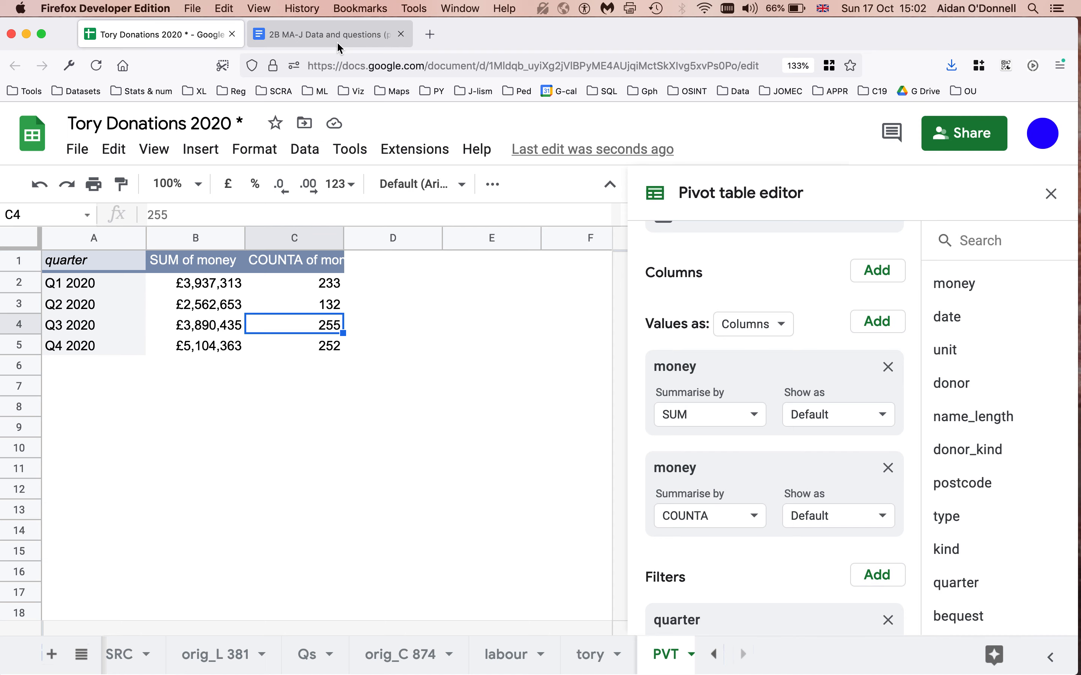
{"action": "scroll", "coordinate": [562, 478], "scroll_direction": "down", "scroll_amount": 2}
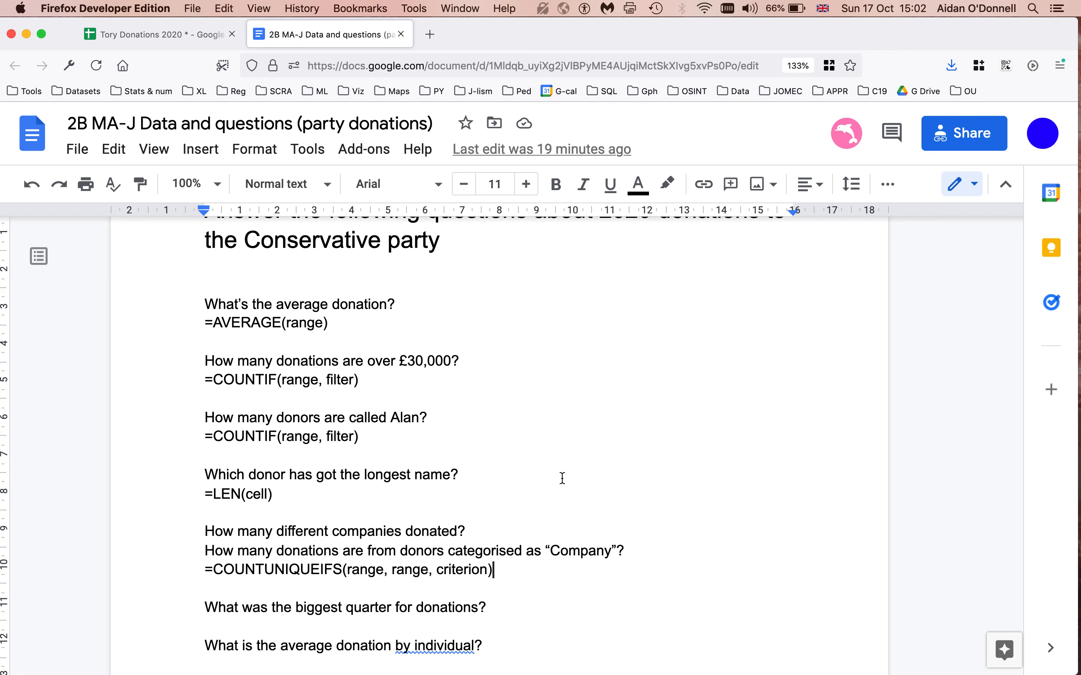
{"action": "left_click", "coordinate": [169, 34]}
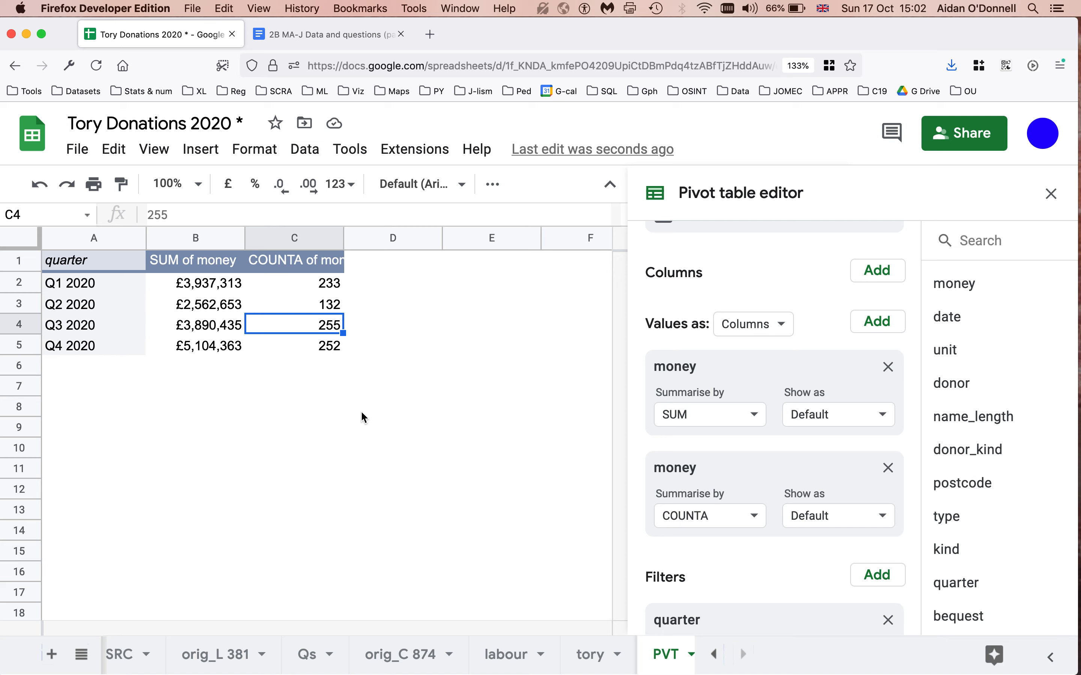
Clear the pivot table by removing both money values, the quarter filter and the quarter row grouping.
{"action": "left_click", "coordinate": [888, 369]}
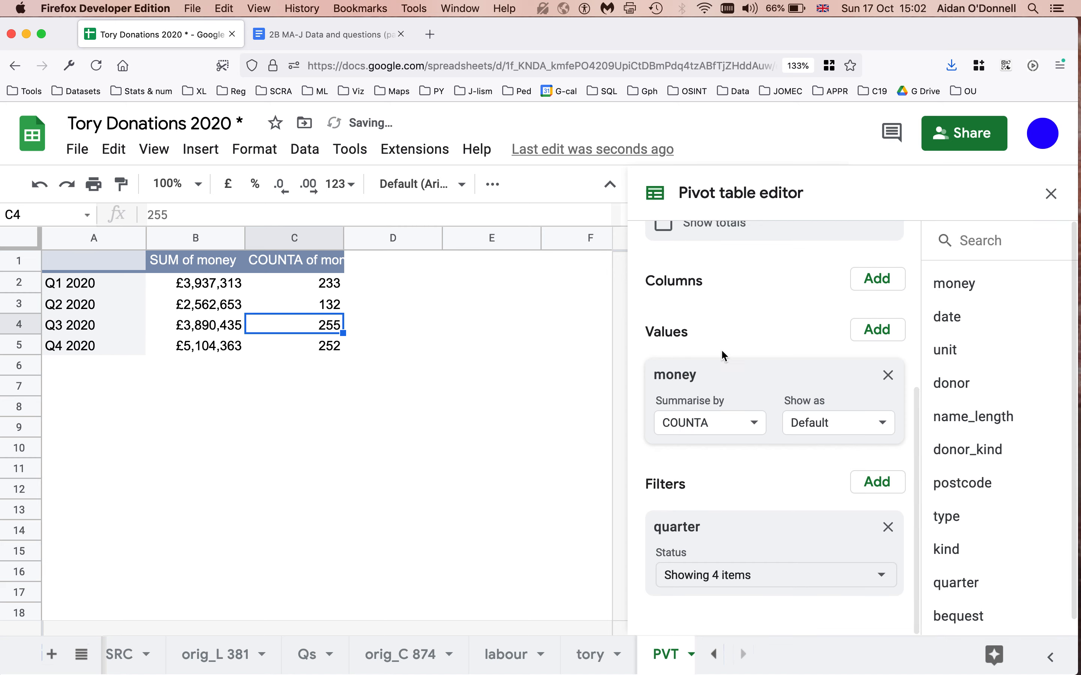
{"action": "left_click", "coordinate": [888, 376]}
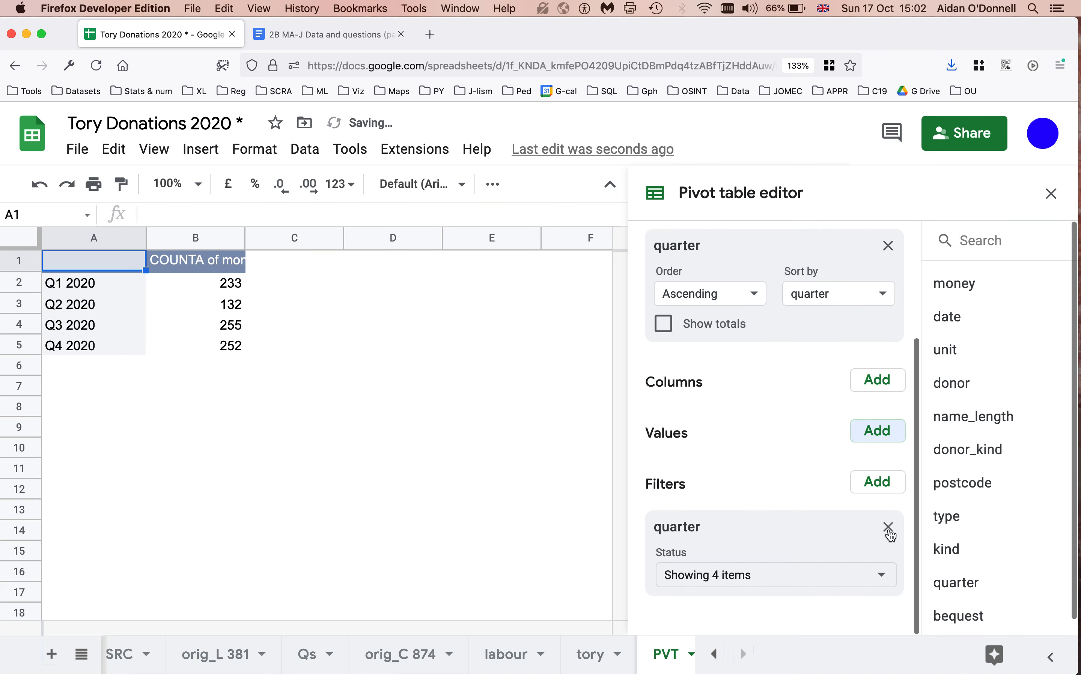
{"action": "left_click", "coordinate": [888, 528]}
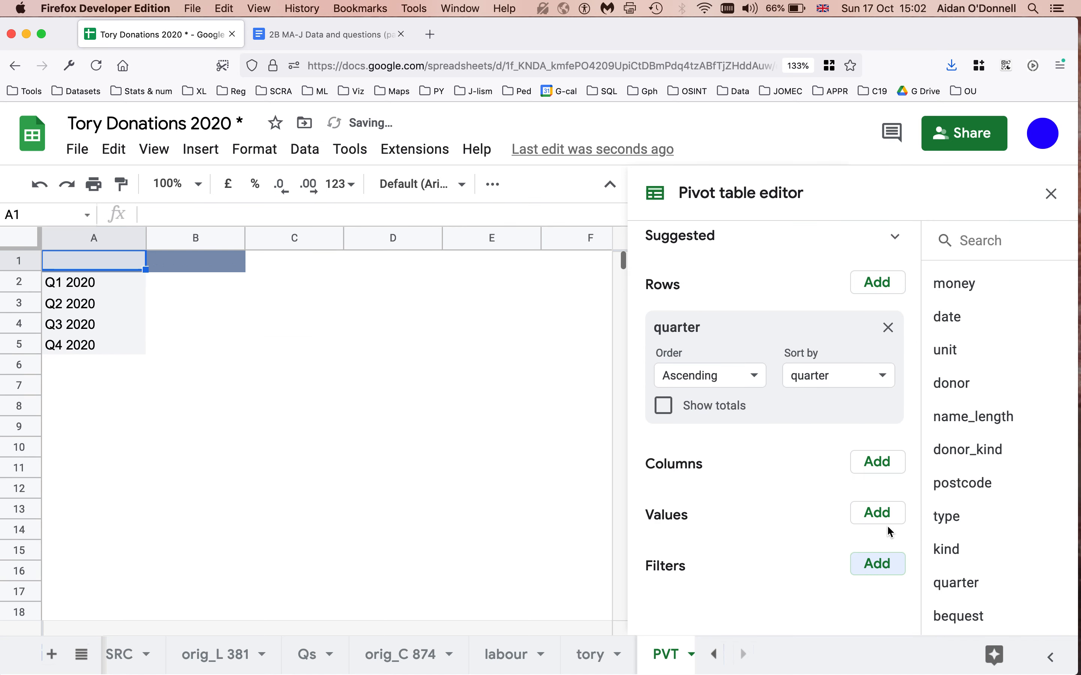
{"action": "left_click", "coordinate": [888, 327]}
Group the pivot table rows by donor_kind without totals, and widen column A to fit the category names.
{"action": "left_click", "coordinate": [874, 431]}
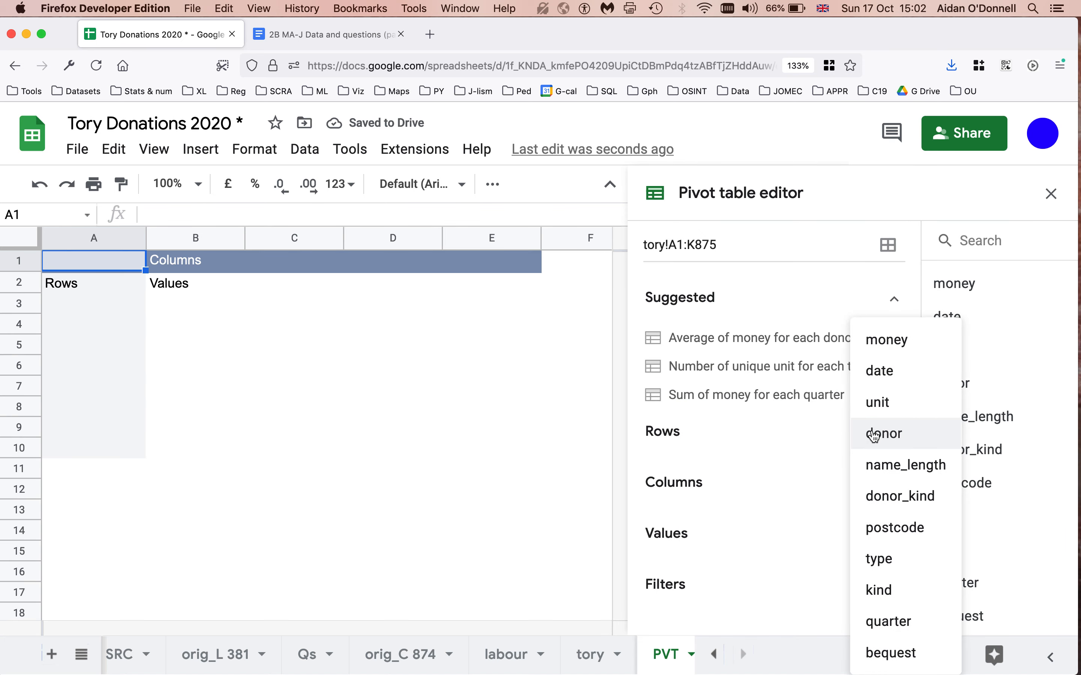
{"action": "left_click", "coordinate": [882, 505]}
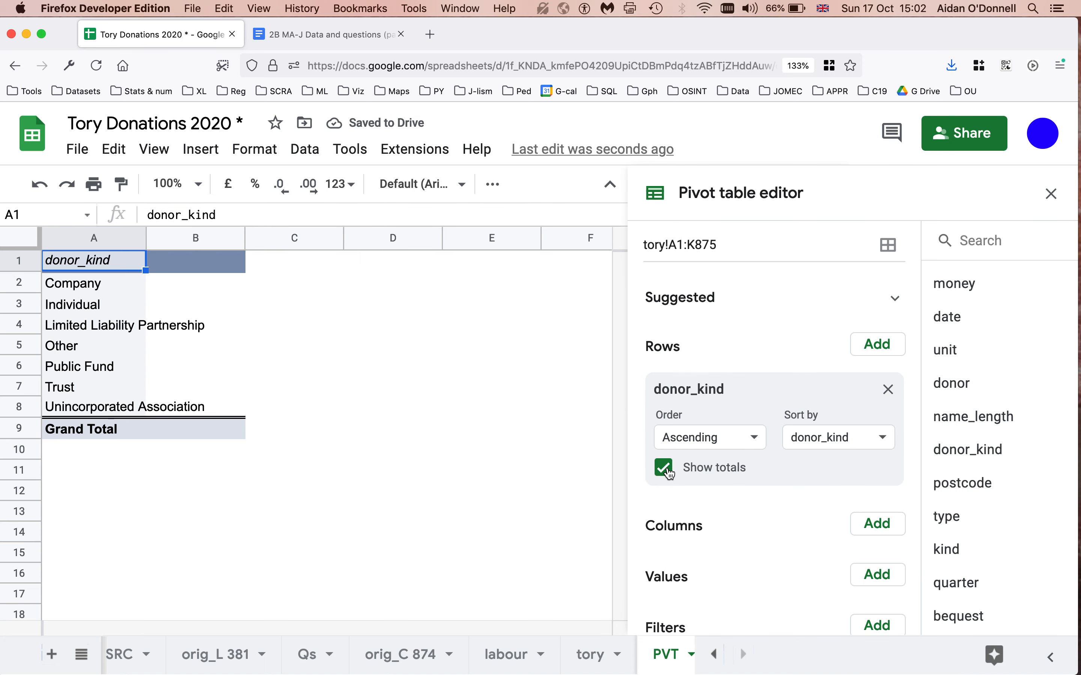
{"action": "left_click", "coordinate": [665, 469]}
{"action": "left_click_drag", "start_coordinate": [143, 236], "coordinate": [247, 271]}
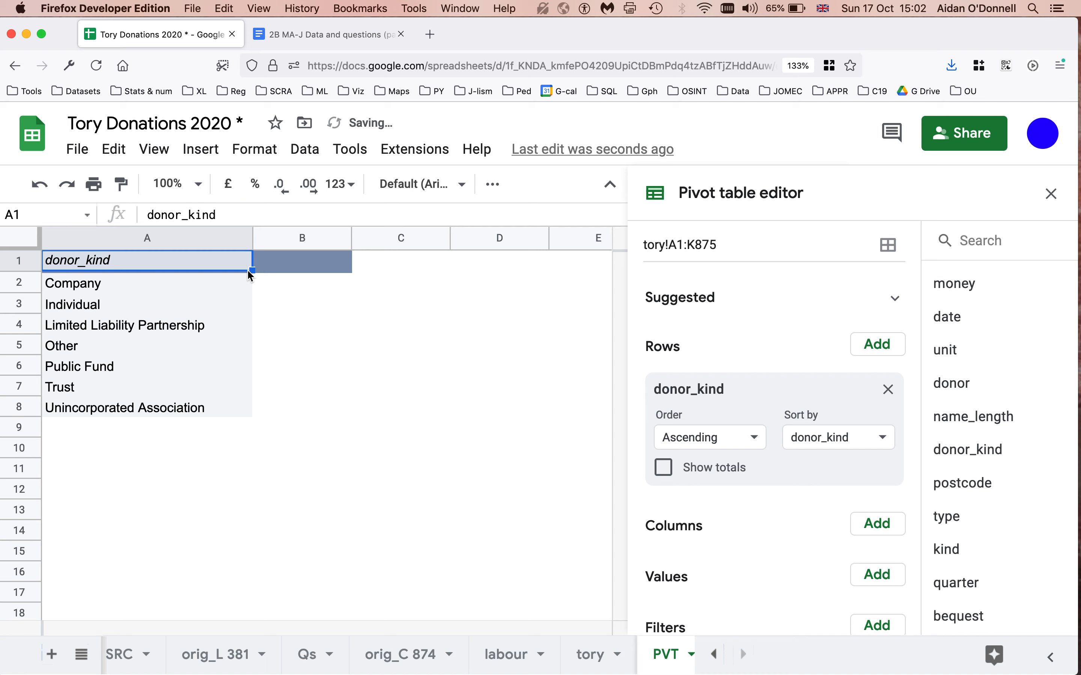
Add money as a pivot table value summarised by AVERAGE, and inspect the average for the Individual donor kind.
{"action": "scroll", "coordinate": [779, 503], "scroll_direction": "down", "scroll_amount": 2}
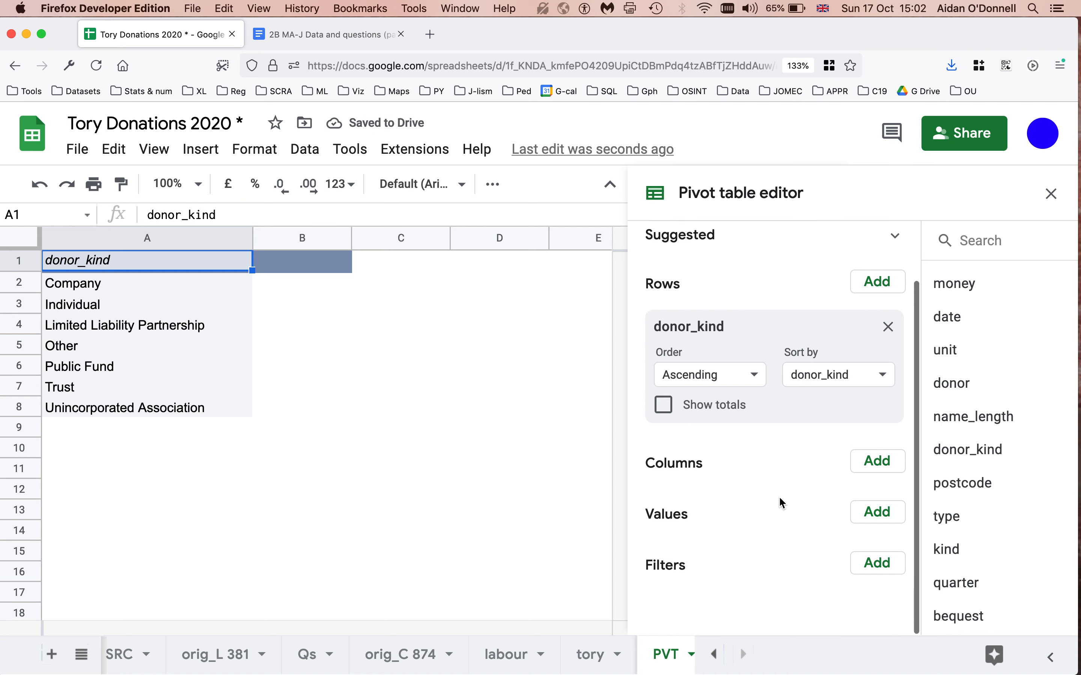
{"action": "left_click", "coordinate": [878, 518]}
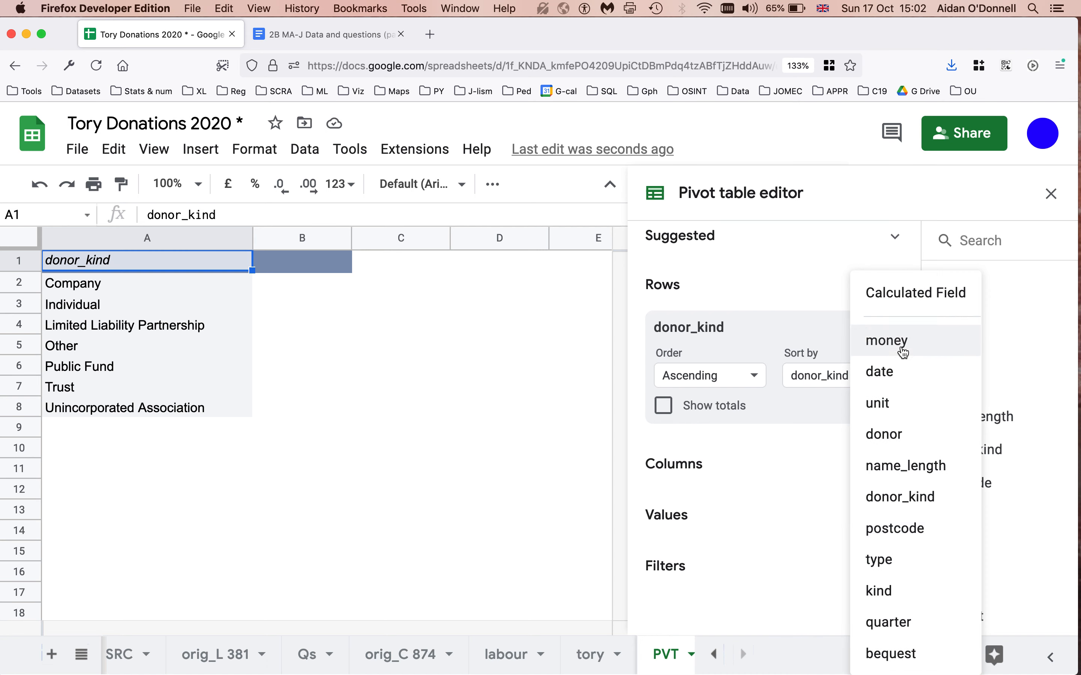
{"action": "left_click", "coordinate": [899, 347]}
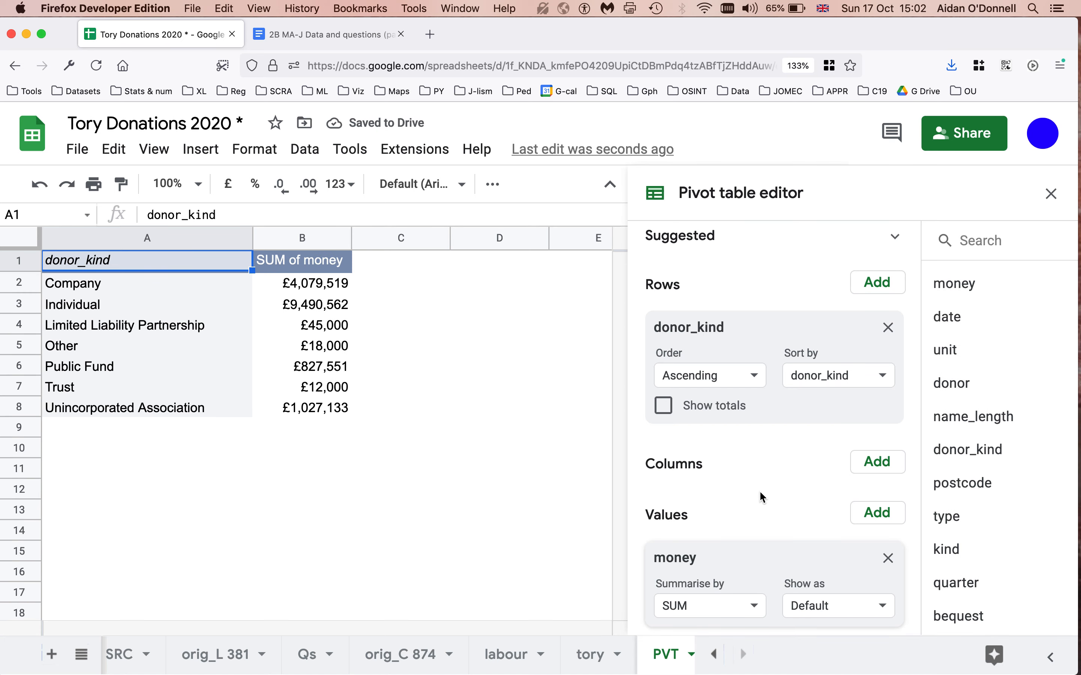
{"action": "scroll", "coordinate": [759, 491], "scroll_direction": "down", "scroll_amount": 2}
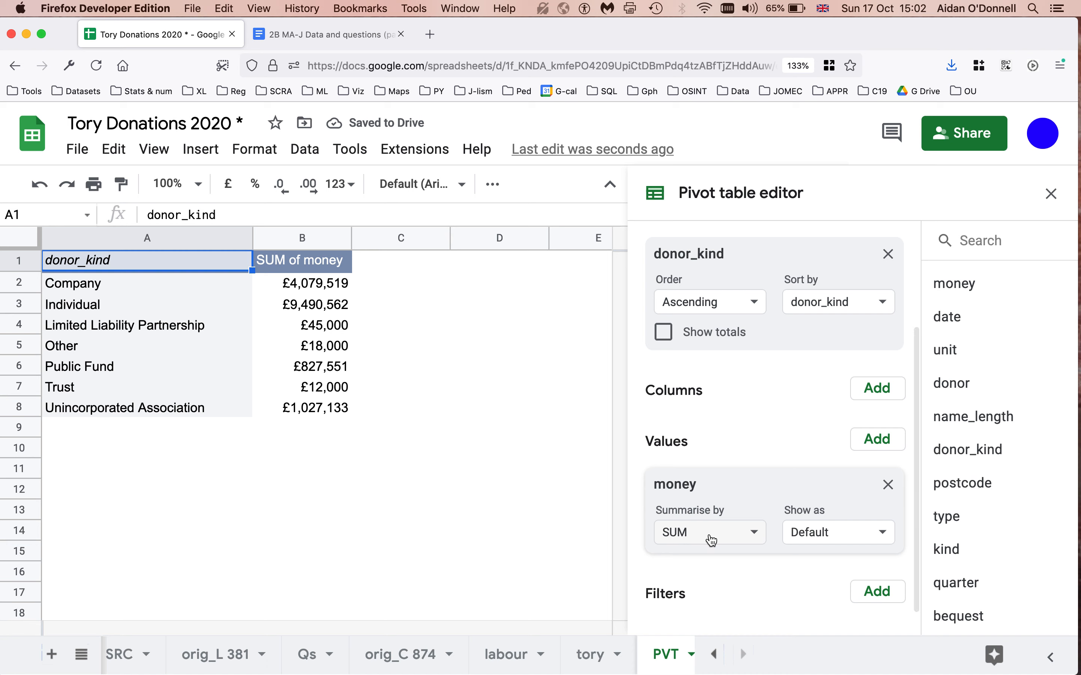
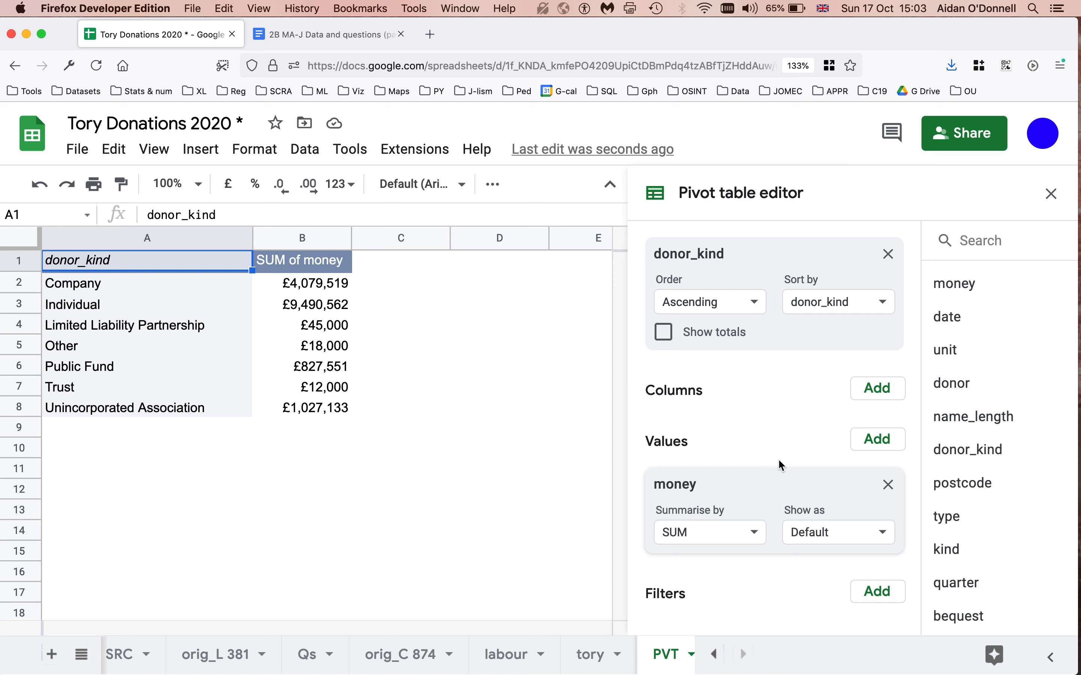
{"action": "left_click", "coordinate": [726, 535]}
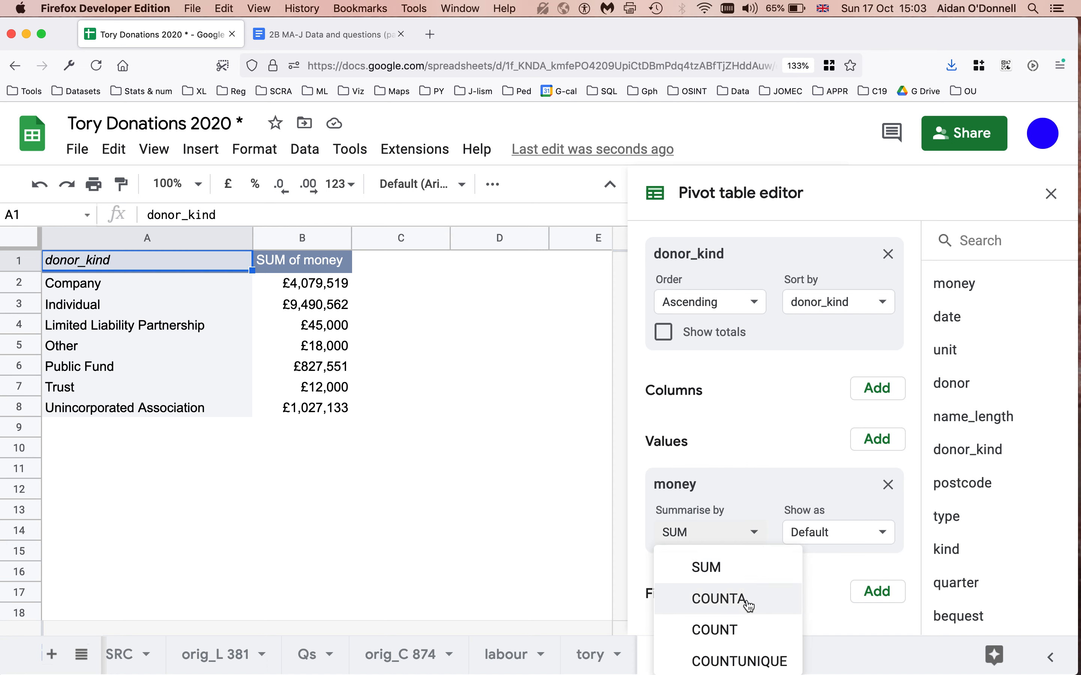
{"action": "scroll", "coordinate": [761, 606], "scroll_direction": "down", "scroll_amount": 3}
{"action": "left_click", "coordinate": [717, 594]}
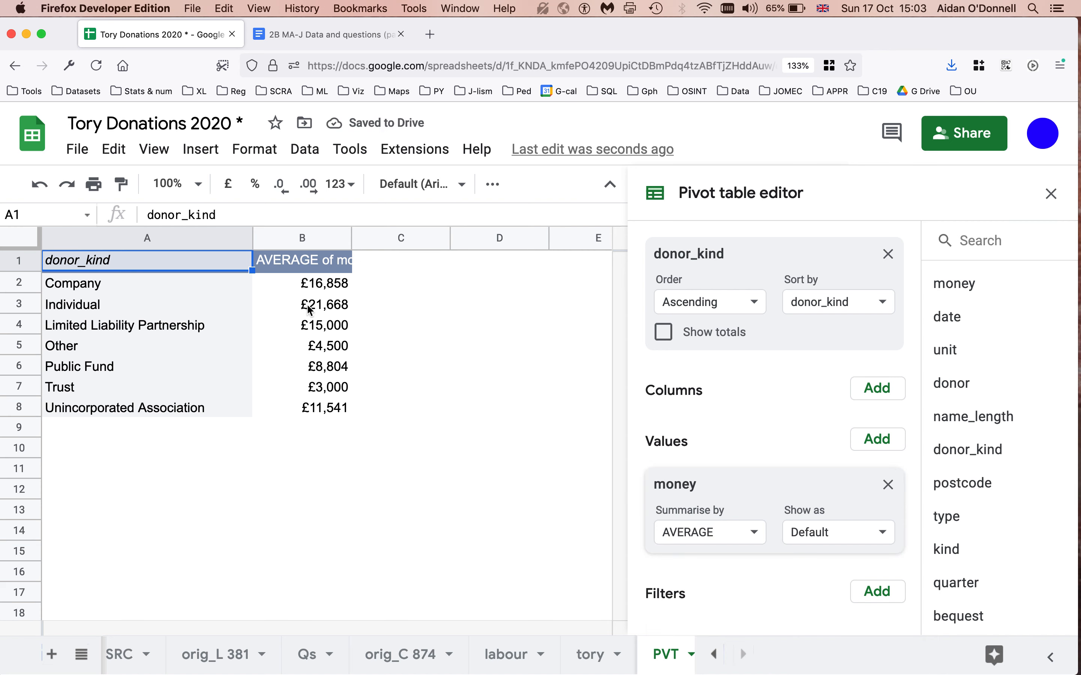
{"action": "left_click", "coordinate": [283, 305]}
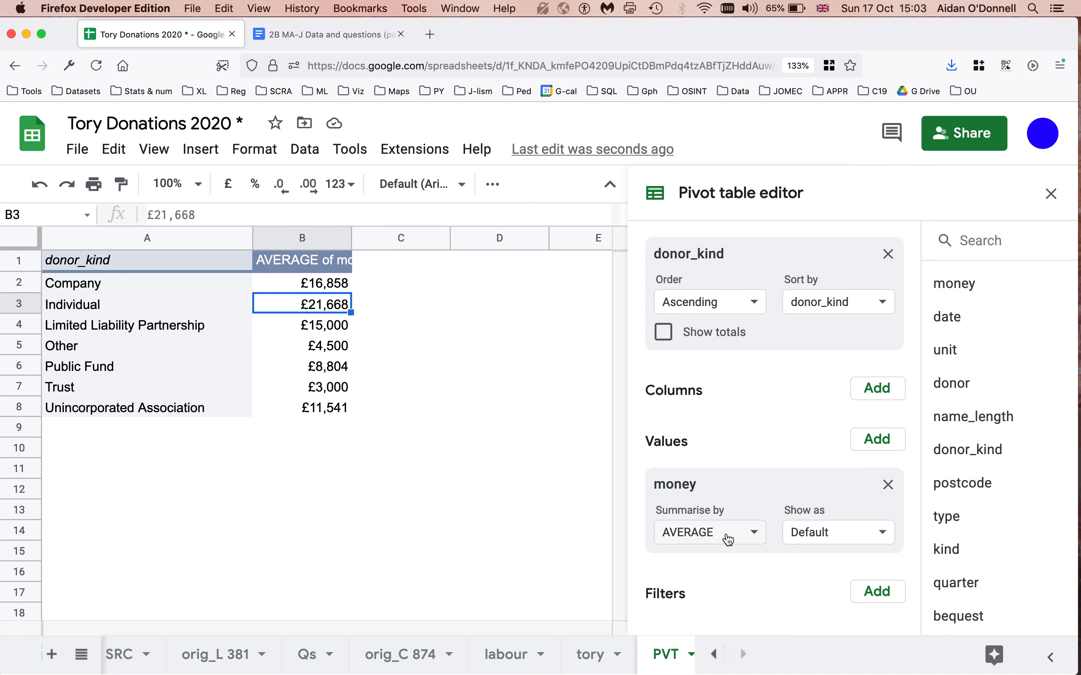
Check the question about individual donors in the Google Docs list, and summarise the pivot table's money value by COUNTA.
{"action": "left_click", "coordinate": [341, 31]}
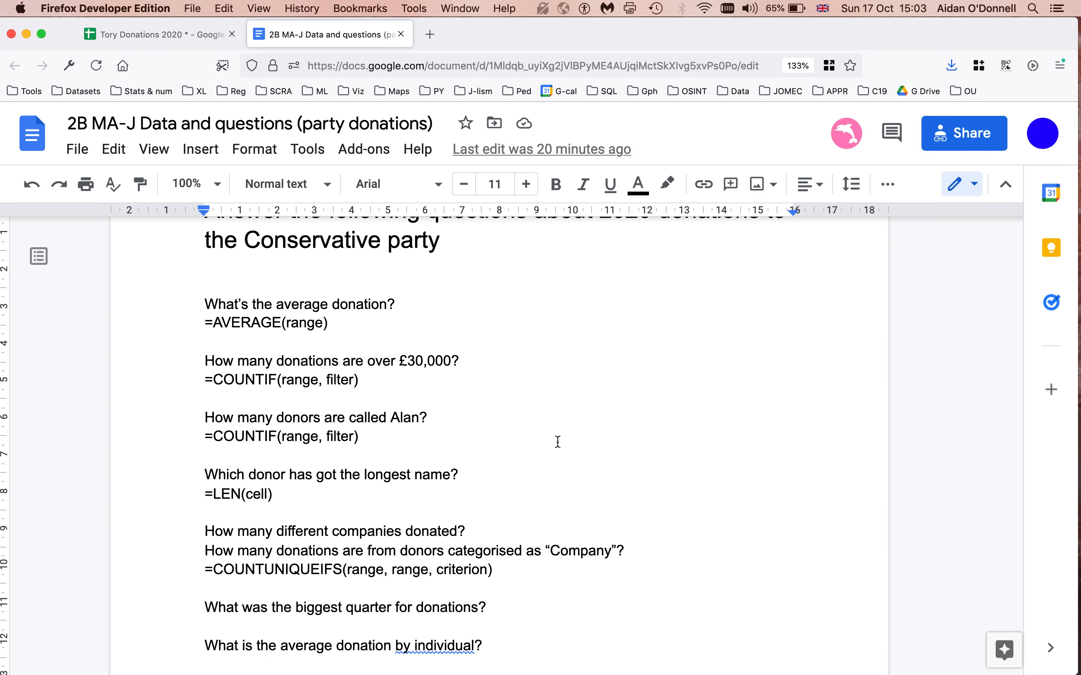
{"action": "scroll", "coordinate": [558, 442], "scroll_direction": "down", "scroll_amount": 2}
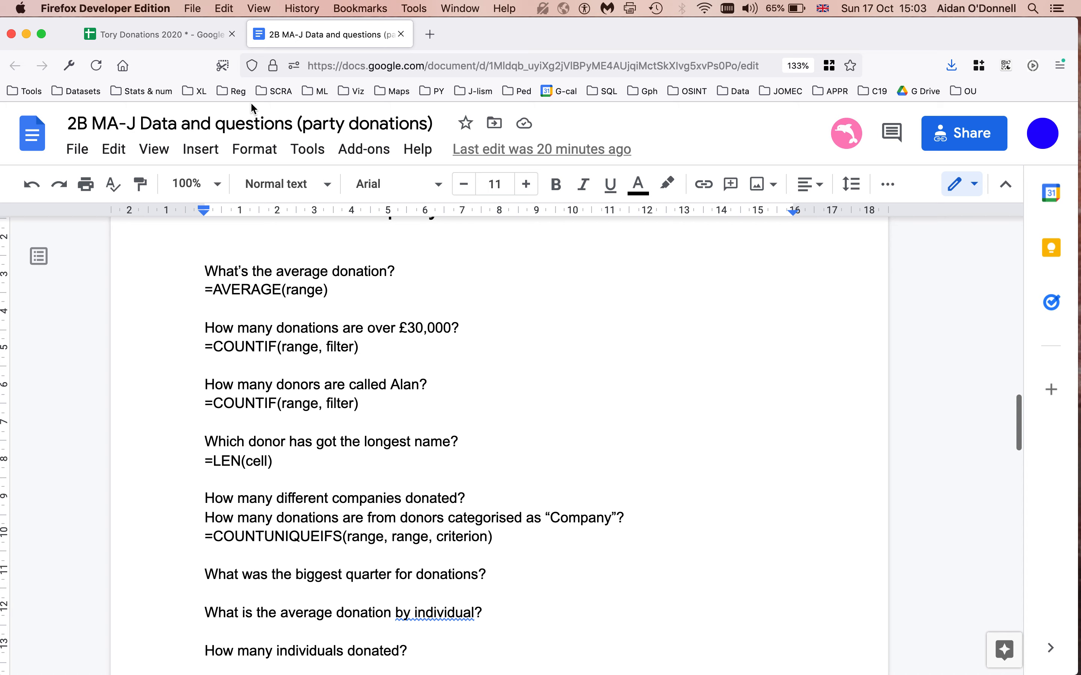
{"action": "left_click", "coordinate": [154, 36]}
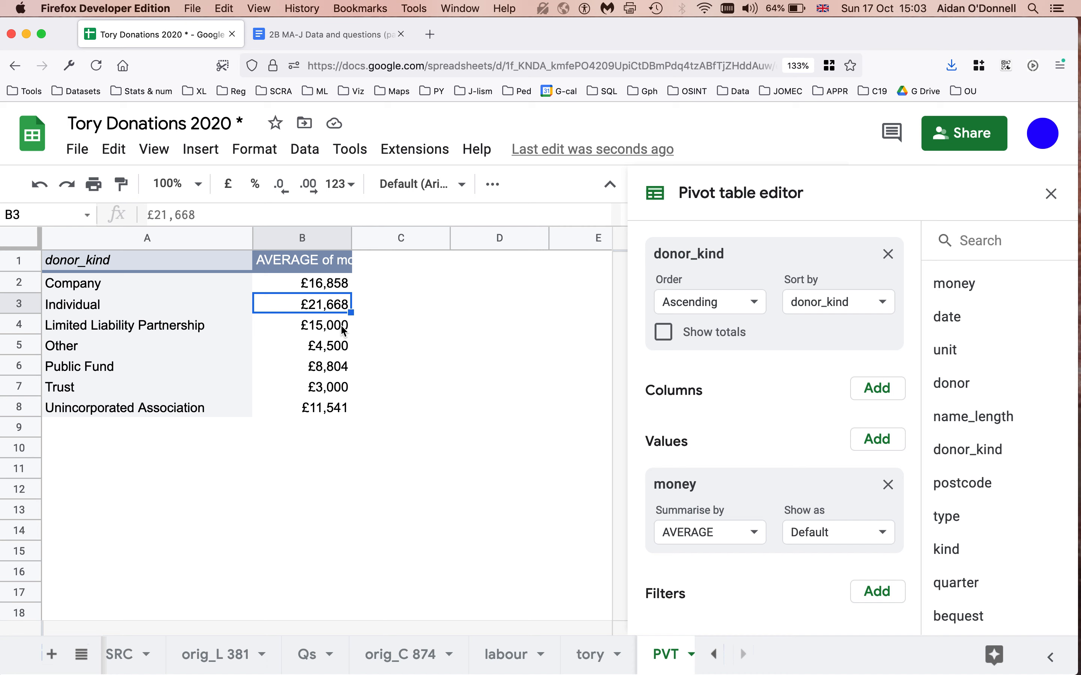
{"action": "left_click", "coordinate": [730, 539]}
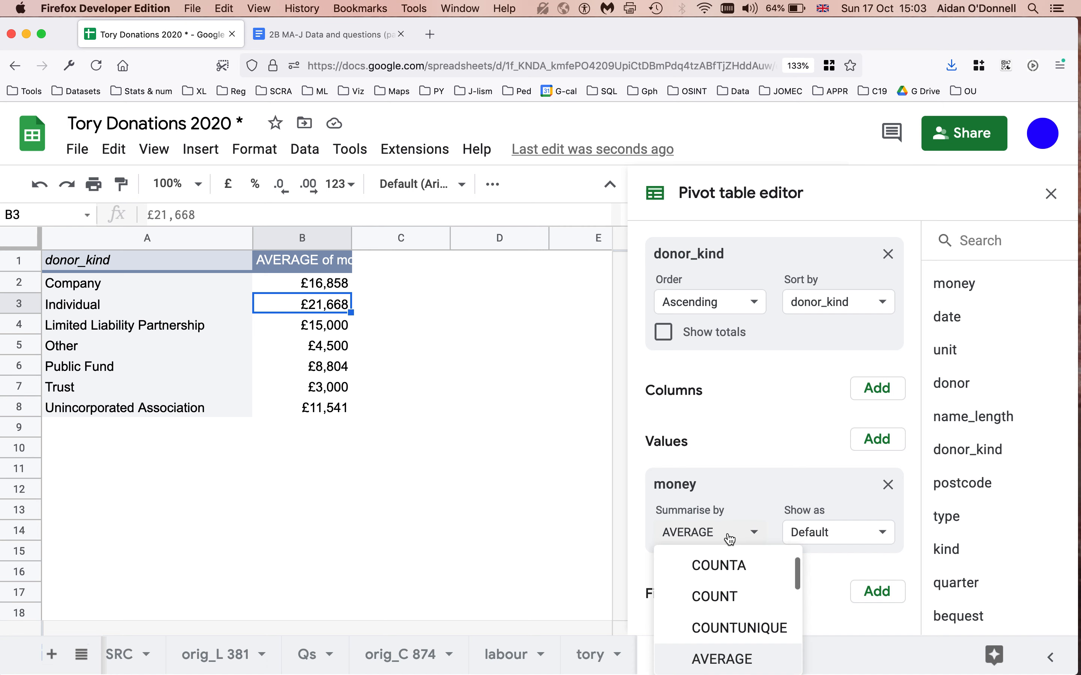
{"action": "left_click", "coordinate": [716, 567]}
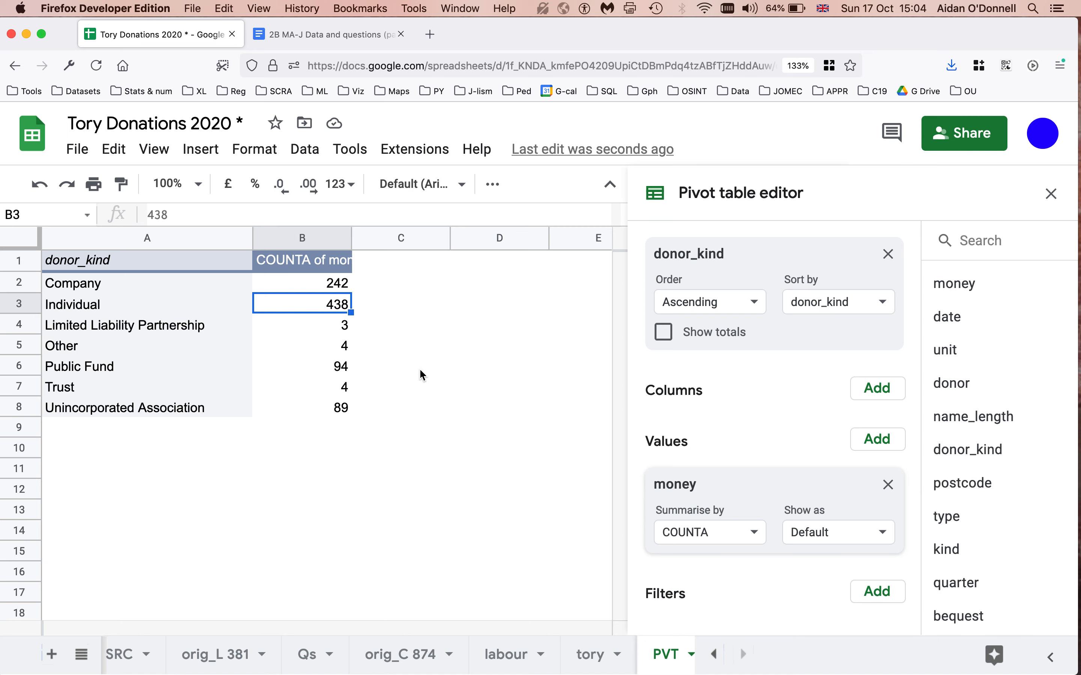
Read the question on which donor kind was worth more, summarise money by SUM, and compare the Unincorporated Association and Individual totals.
{"action": "left_click", "coordinate": [321, 36]}
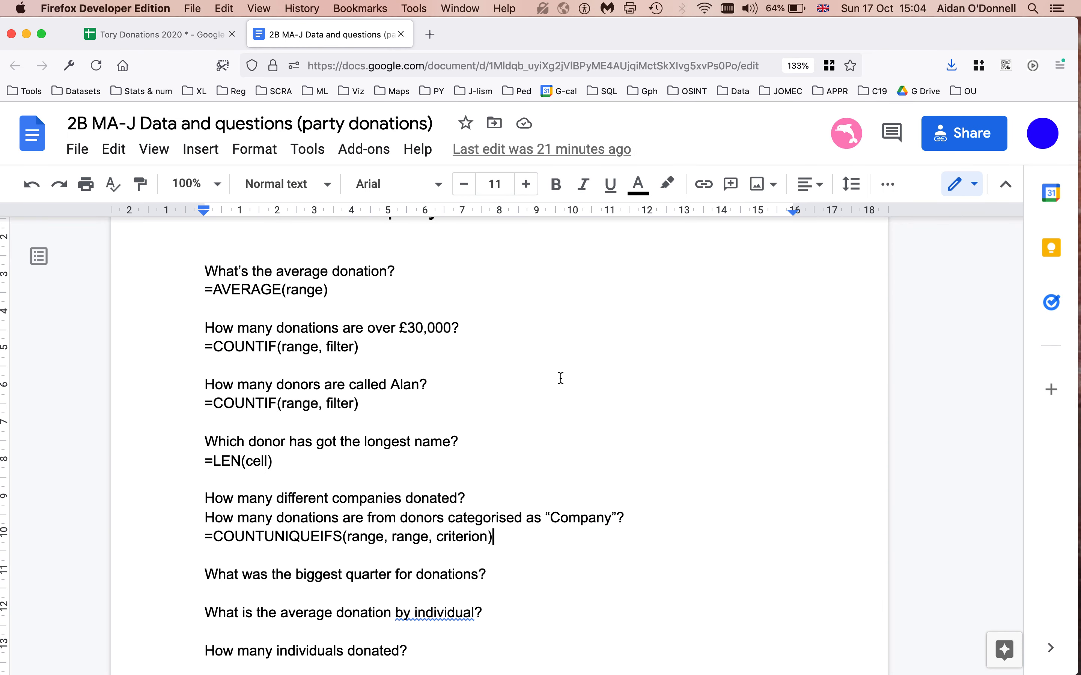
{"action": "scroll", "coordinate": [561, 378], "scroll_direction": "down", "scroll_amount": 2}
{"action": "scroll", "coordinate": [561, 378], "scroll_direction": "up", "scroll_amount": 1}
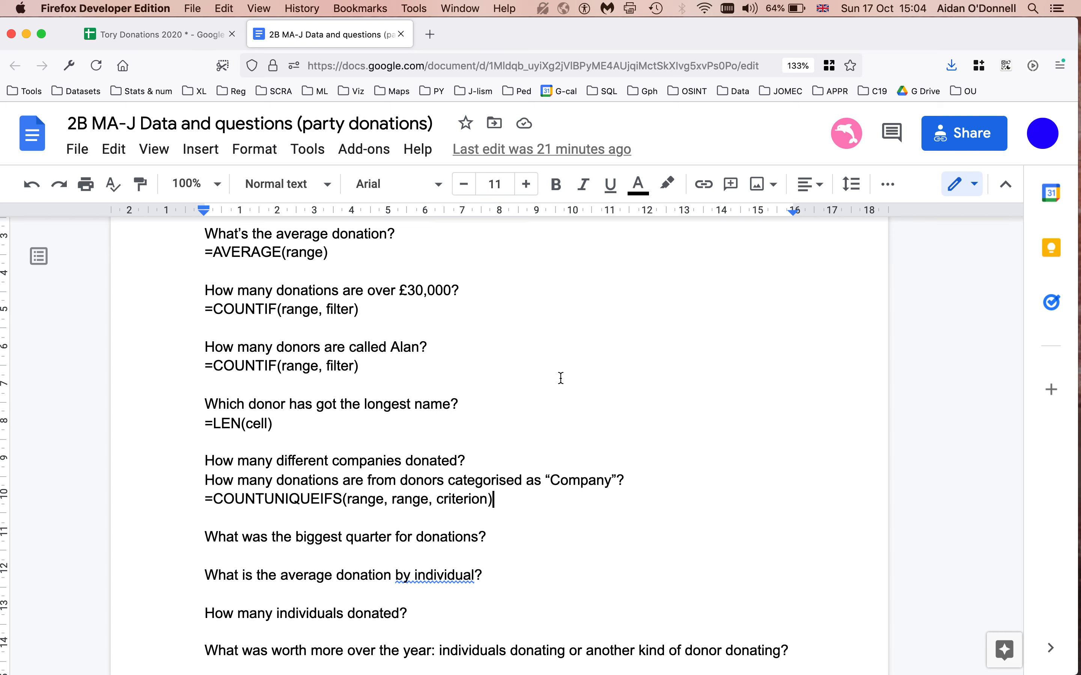
{"action": "left_click", "coordinate": [150, 41]}
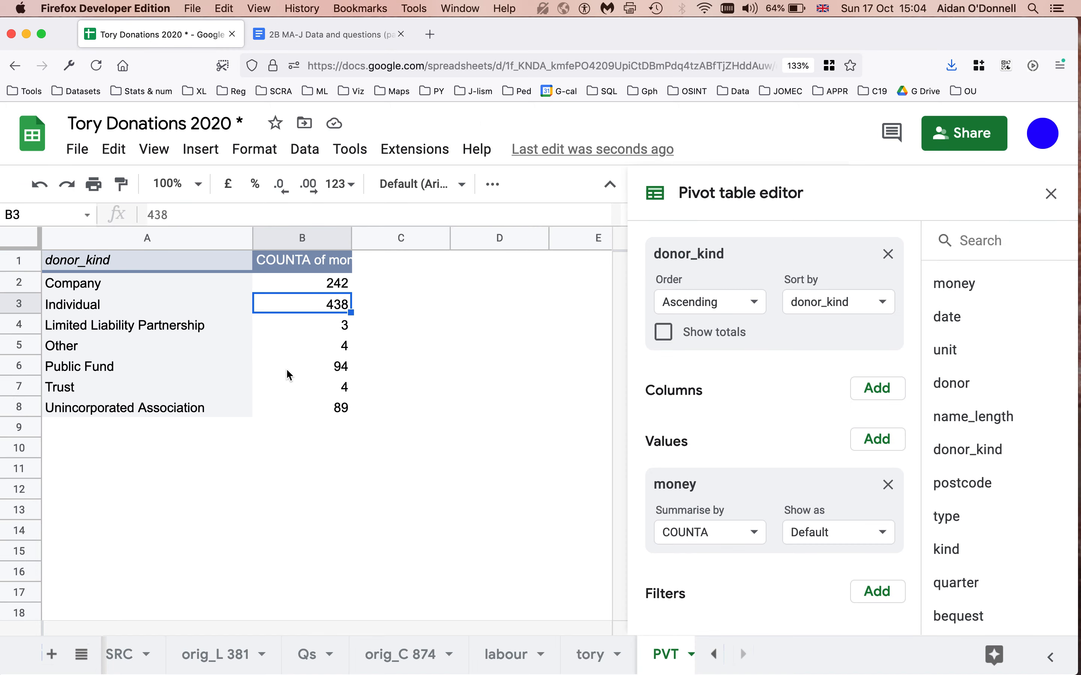
{"action": "left_click", "coordinate": [719, 538]}
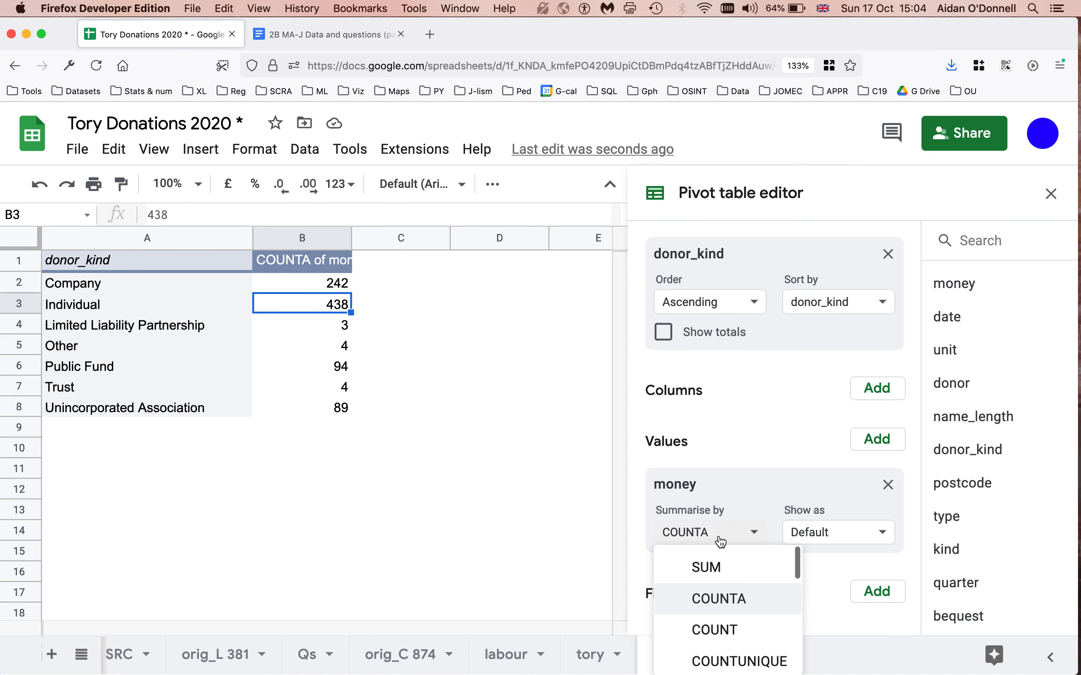
{"action": "left_click", "coordinate": [724, 568]}
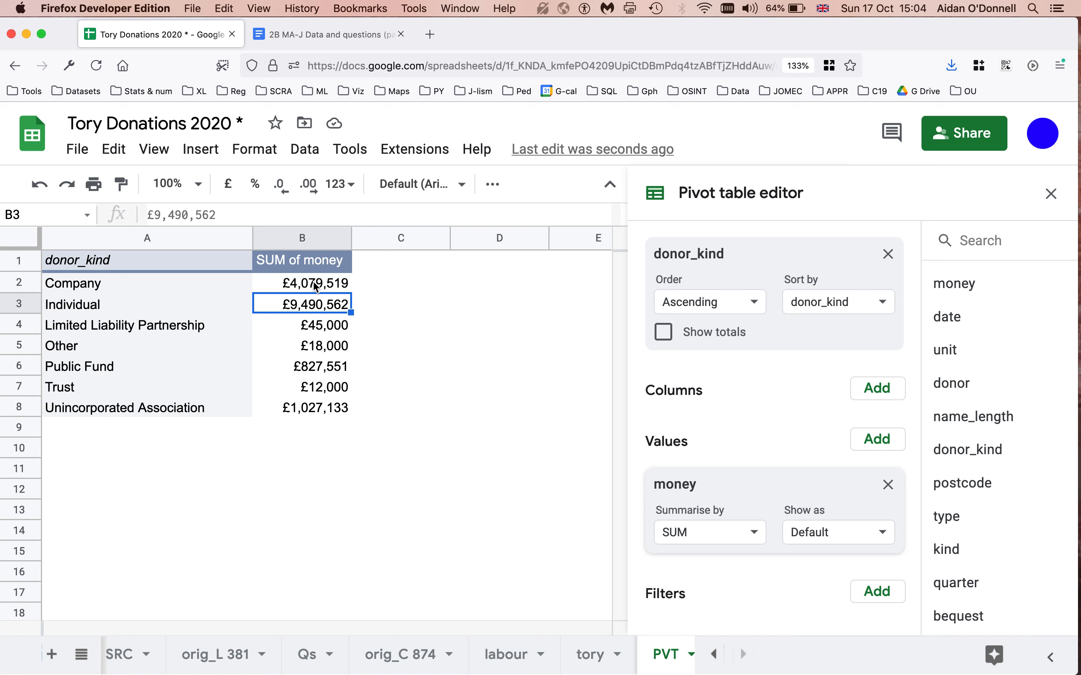
{"action": "left_click", "coordinate": [298, 408]}
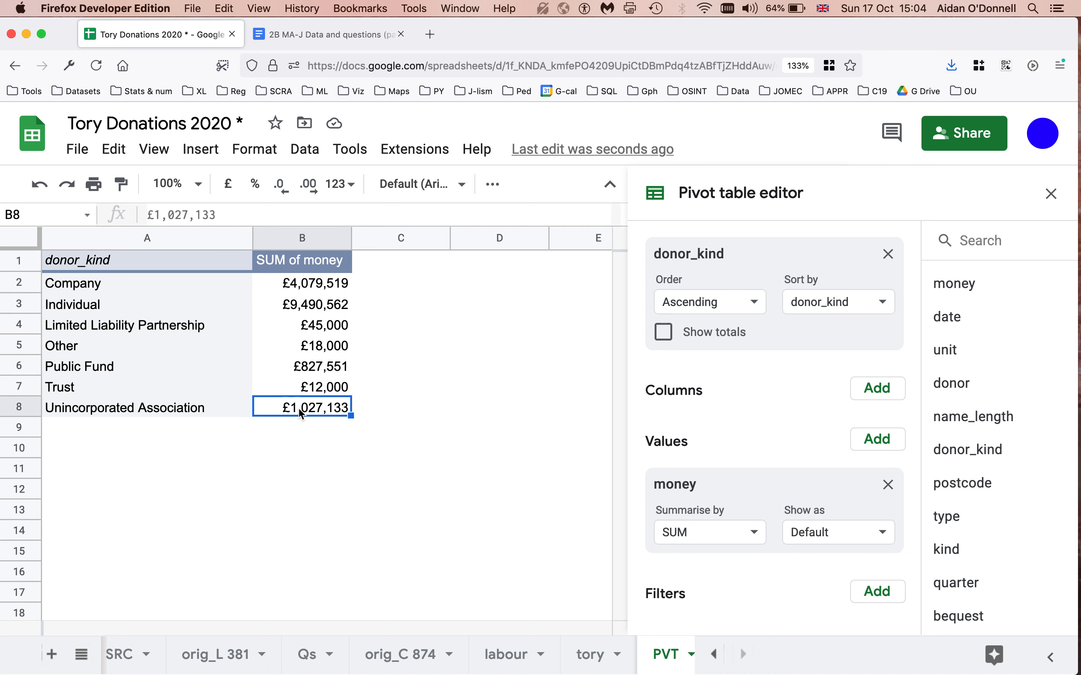
{"action": "left_click", "coordinate": [321, 311]}
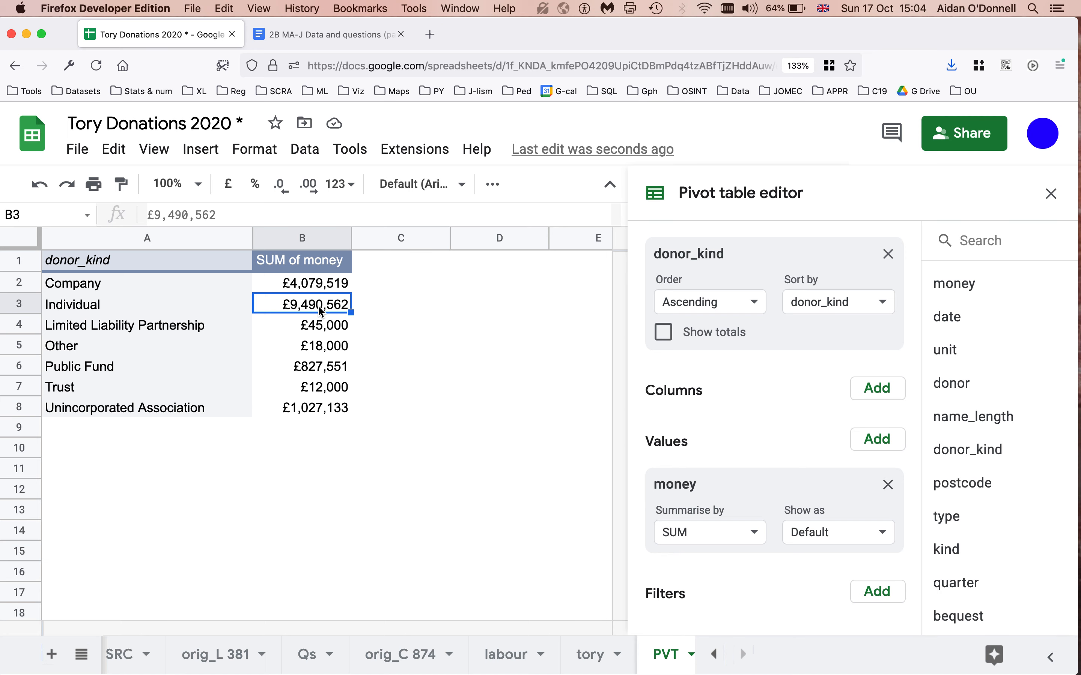
Read the question about donations from three named donors in the Google Docs list, and return to the donations spreadsheet.
{"action": "left_click", "coordinate": [325, 36]}
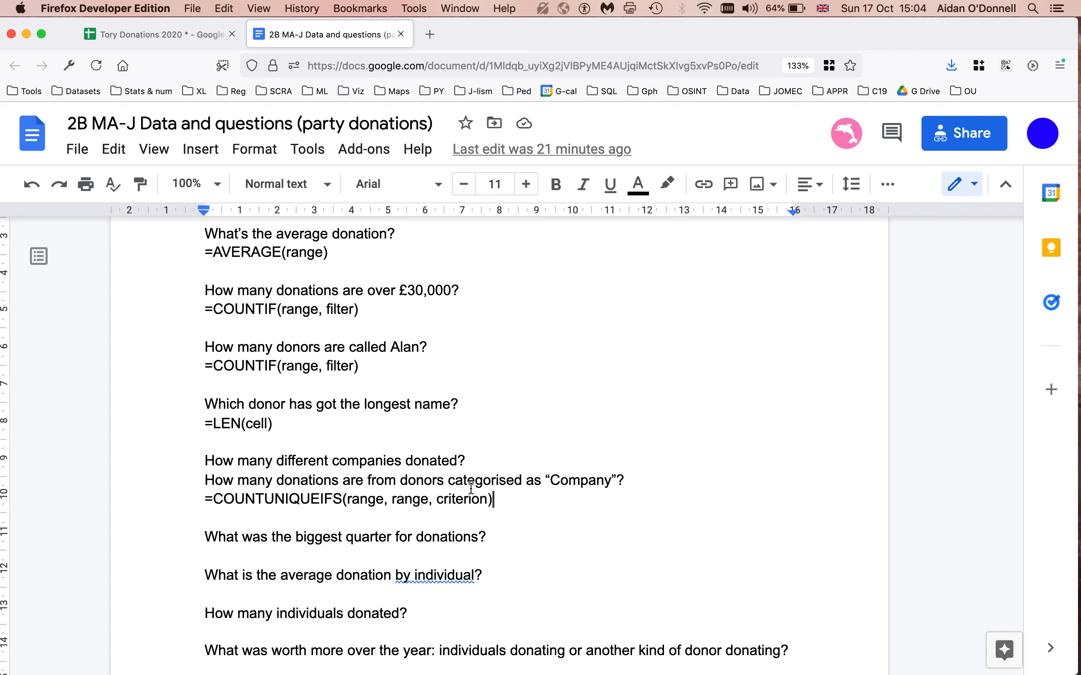
{"action": "scroll", "coordinate": [549, 502], "scroll_direction": "down", "scroll_amount": 2}
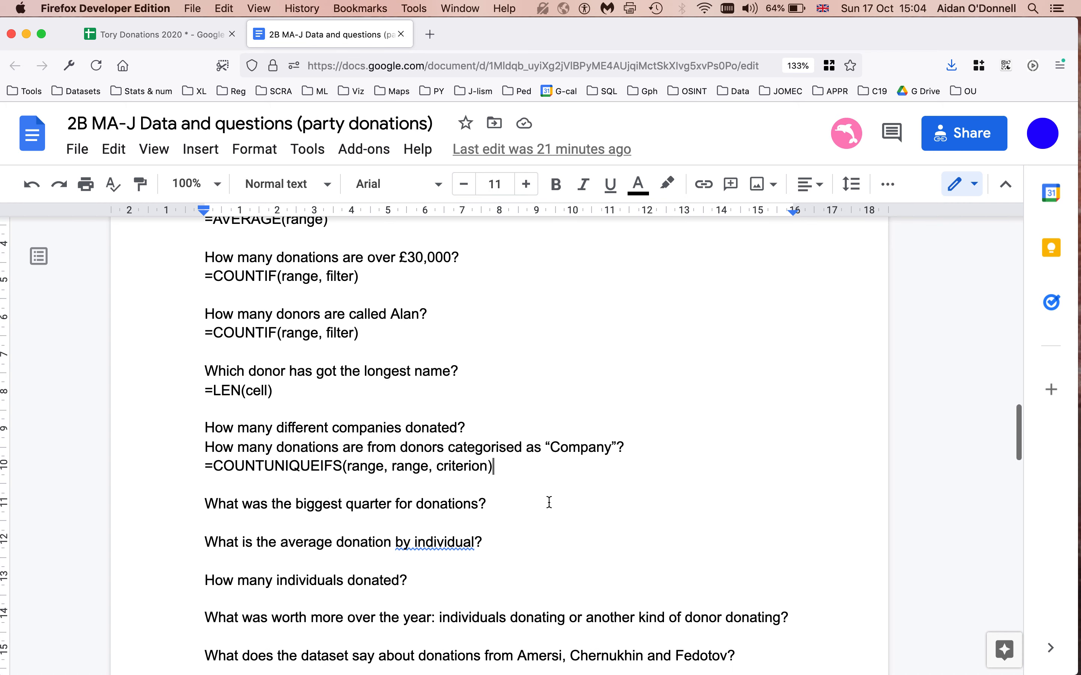
{"action": "scroll", "coordinate": [549, 502], "scroll_direction": "down", "scroll_amount": 1}
{"action": "scroll", "coordinate": [549, 502], "scroll_direction": "up", "scroll_amount": 1}
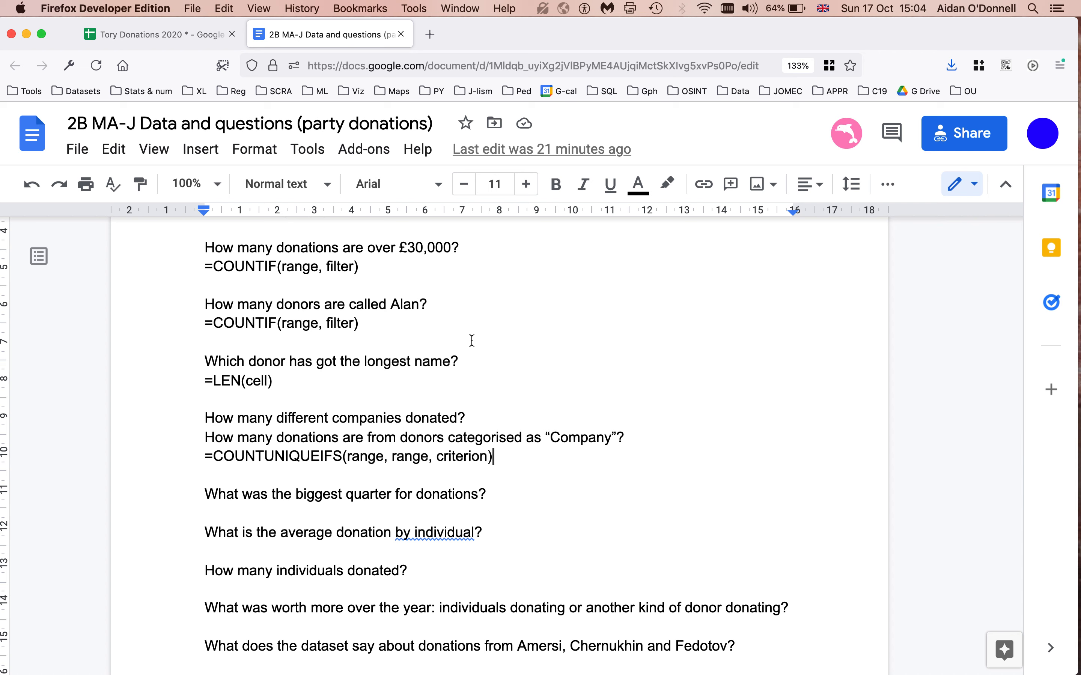
{"action": "left_click", "coordinate": [161, 43]}
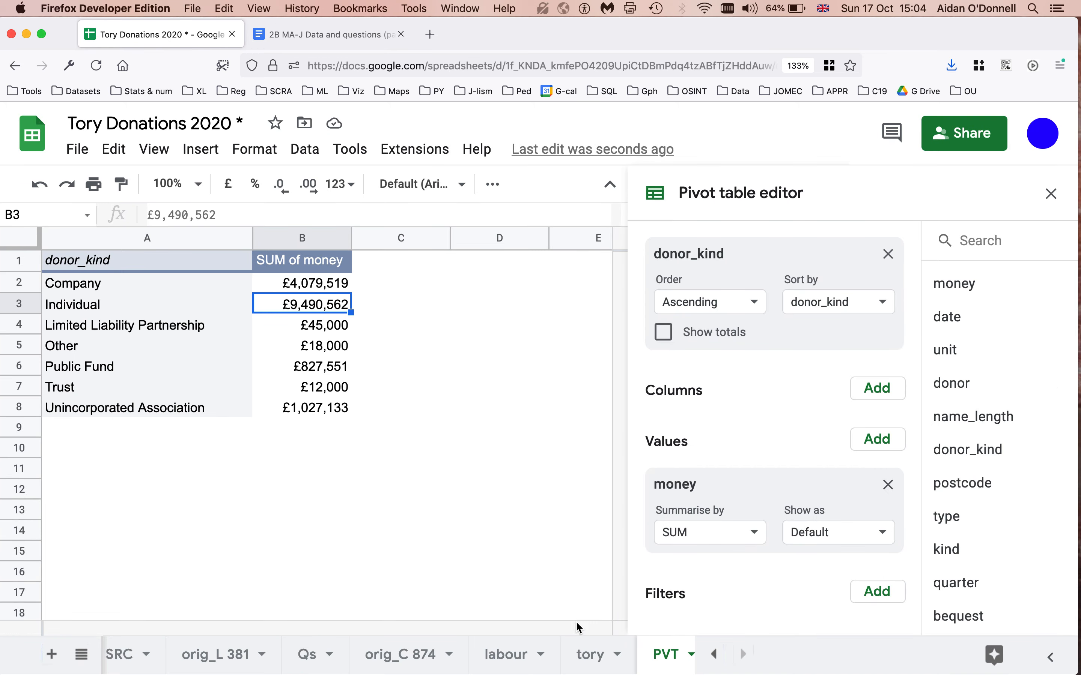
Search the tory sheet for the first donor named in the question, and go through the matching rows.
{"action": "left_click", "coordinate": [598, 660]}
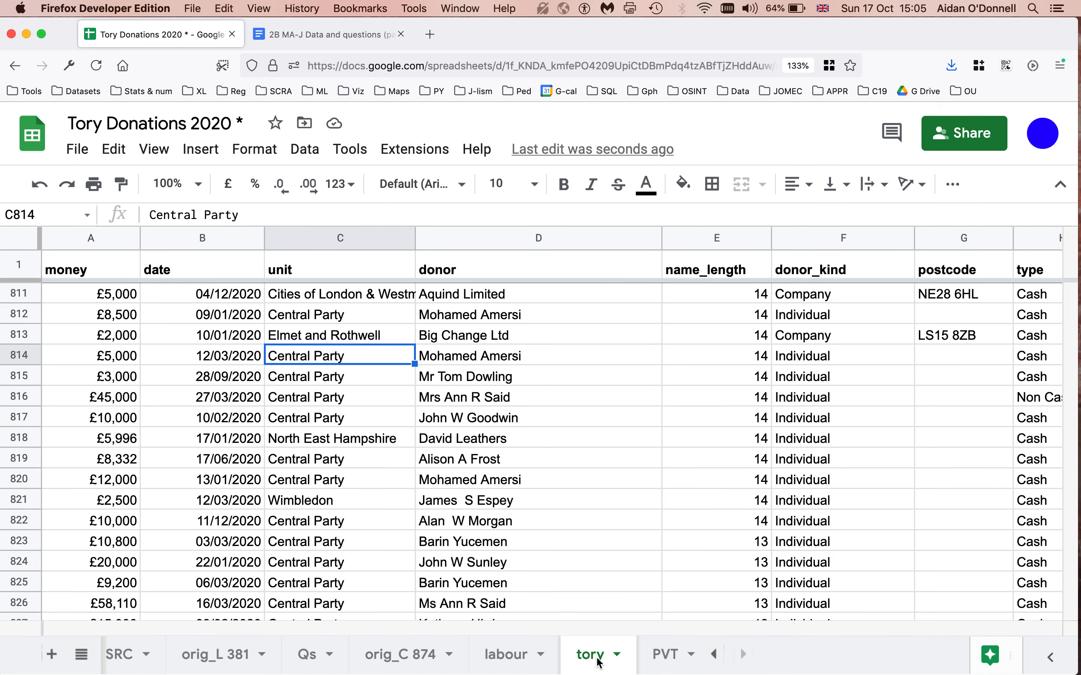
{"action": "left_click", "coordinate": [556, 447]}
{"action": "key", "text": "super+f"}
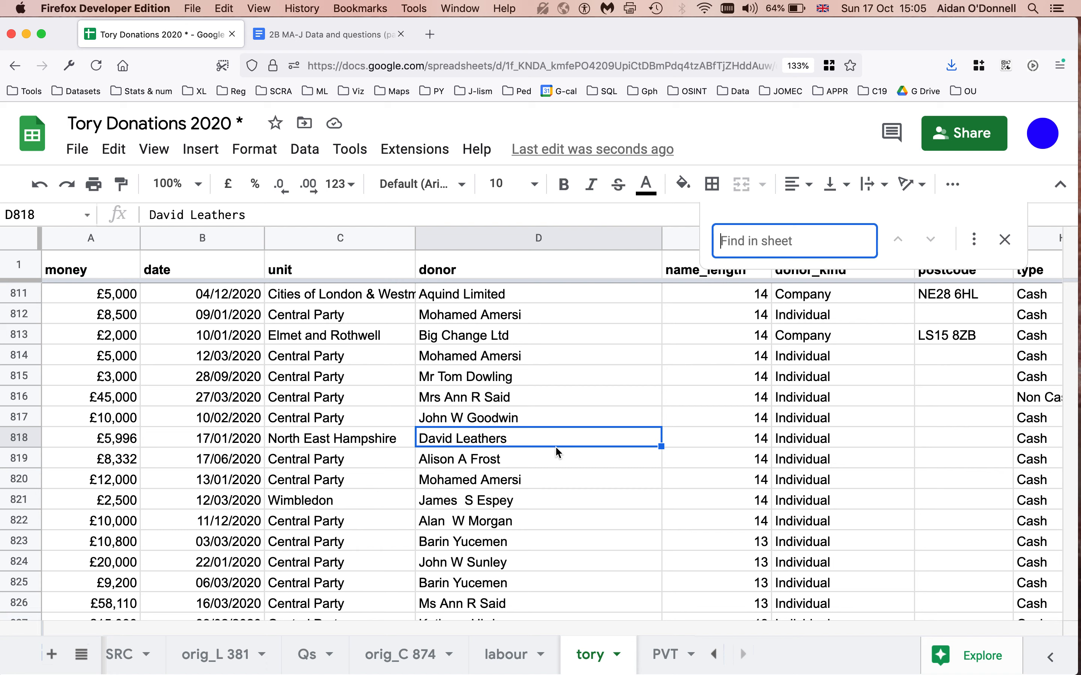
{"action": "left_click", "coordinate": [319, 35]}
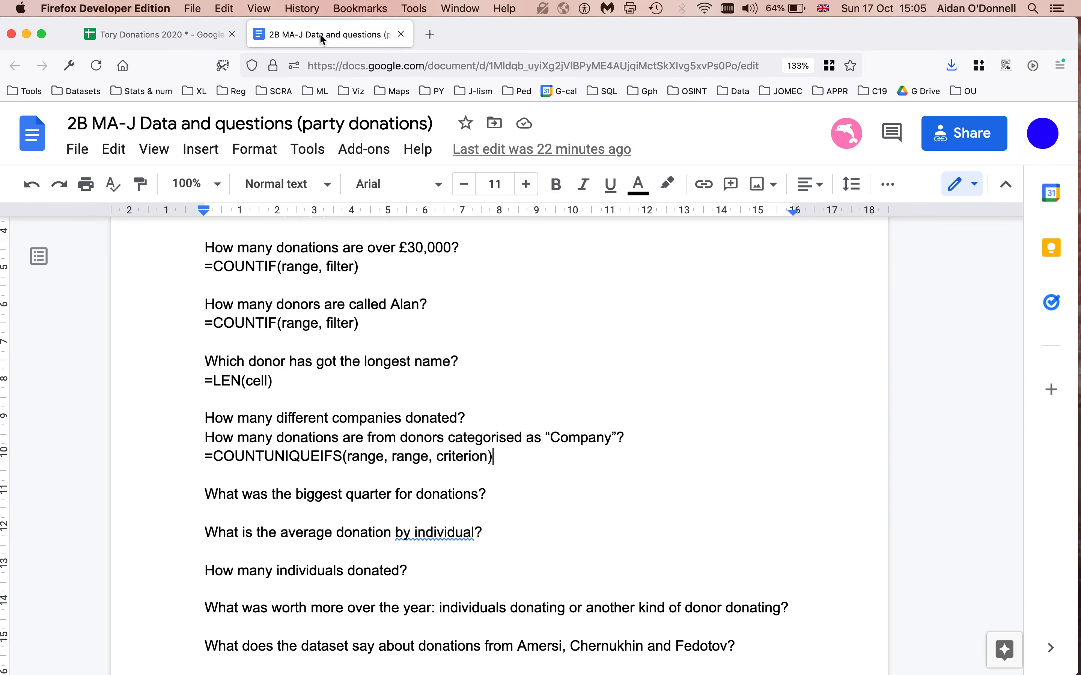
{"action": "left_click", "coordinate": [185, 33]}
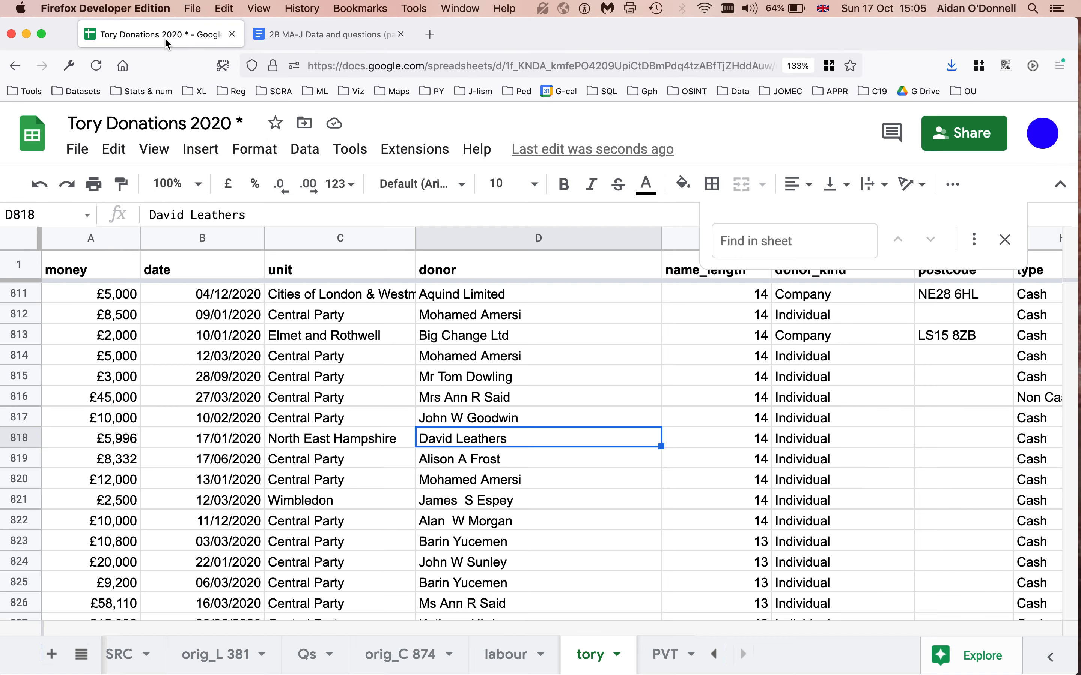
{"action": "left_click", "coordinate": [737, 239]}
{"action": "type", "text": "amer"}
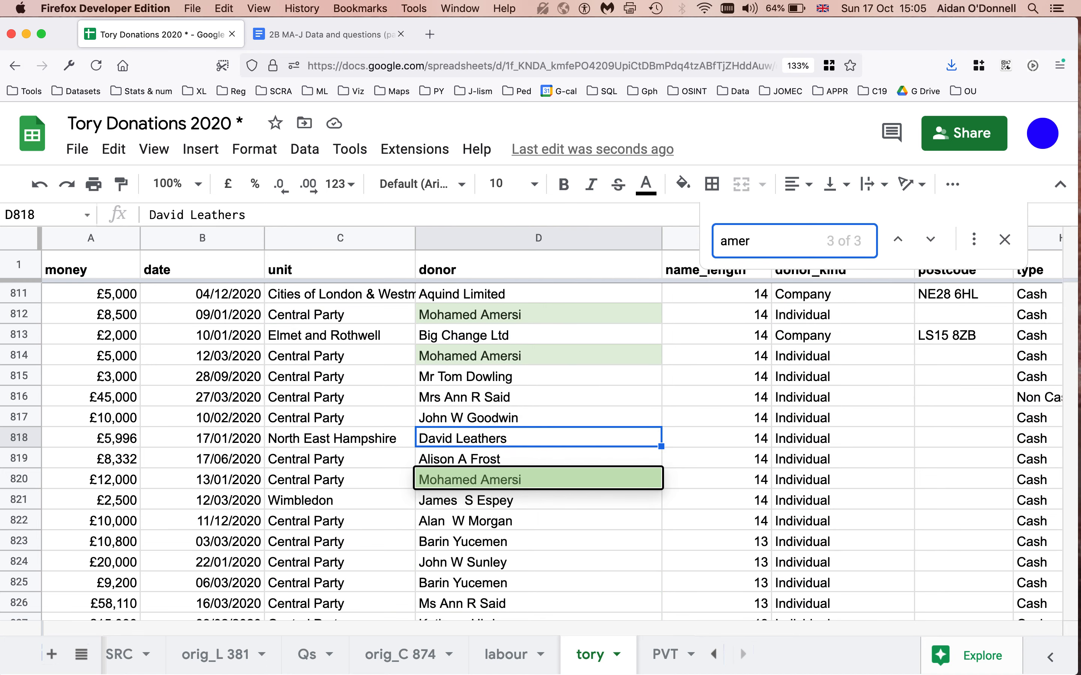
{"action": "type", "text": "si"}
{"action": "left_click", "coordinate": [933, 244]}
{"action": "left_click", "coordinate": [933, 244]}
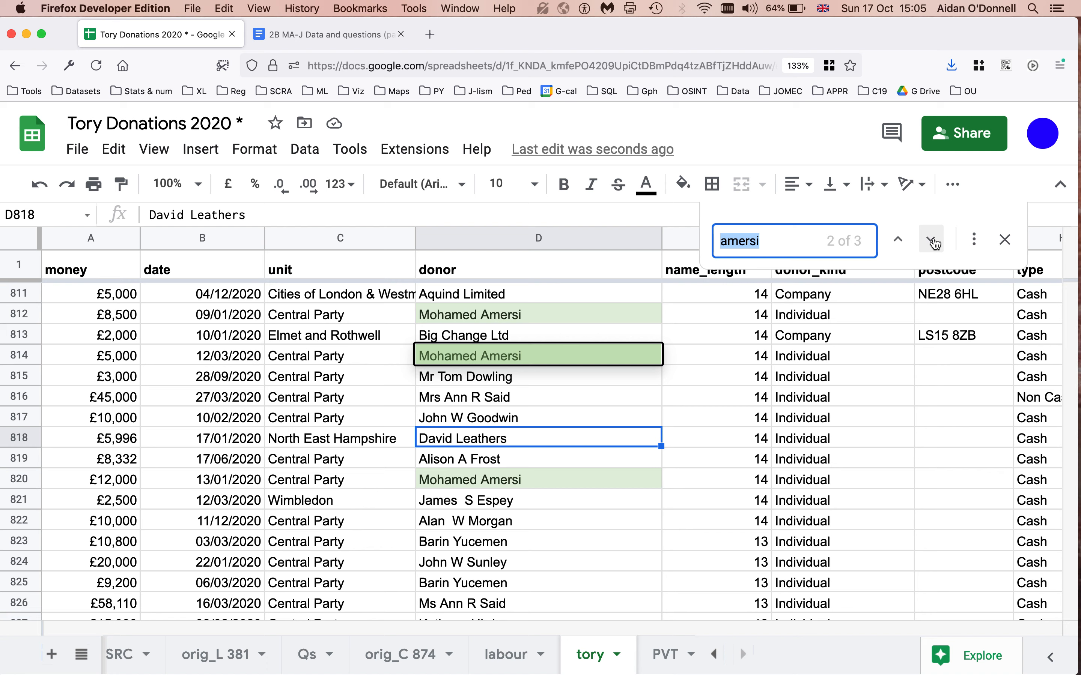
{"action": "left_click", "coordinate": [933, 244]}
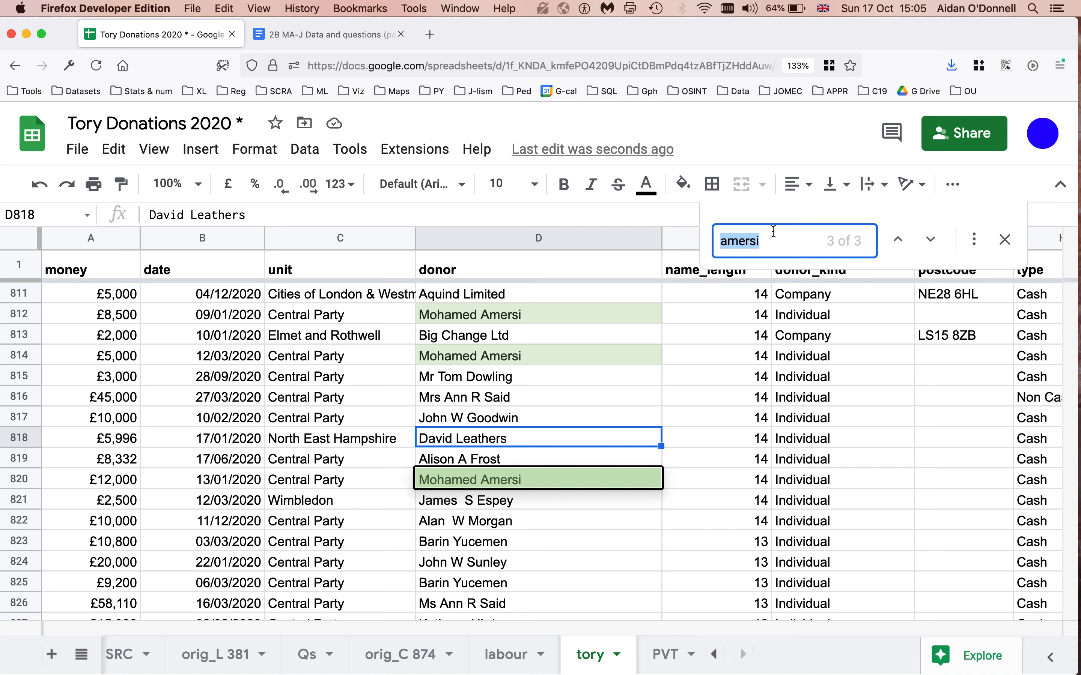
Search the tory sheet for the second donor named in the question, and go through the matching rows.
{"action": "type", "text": "cher"}
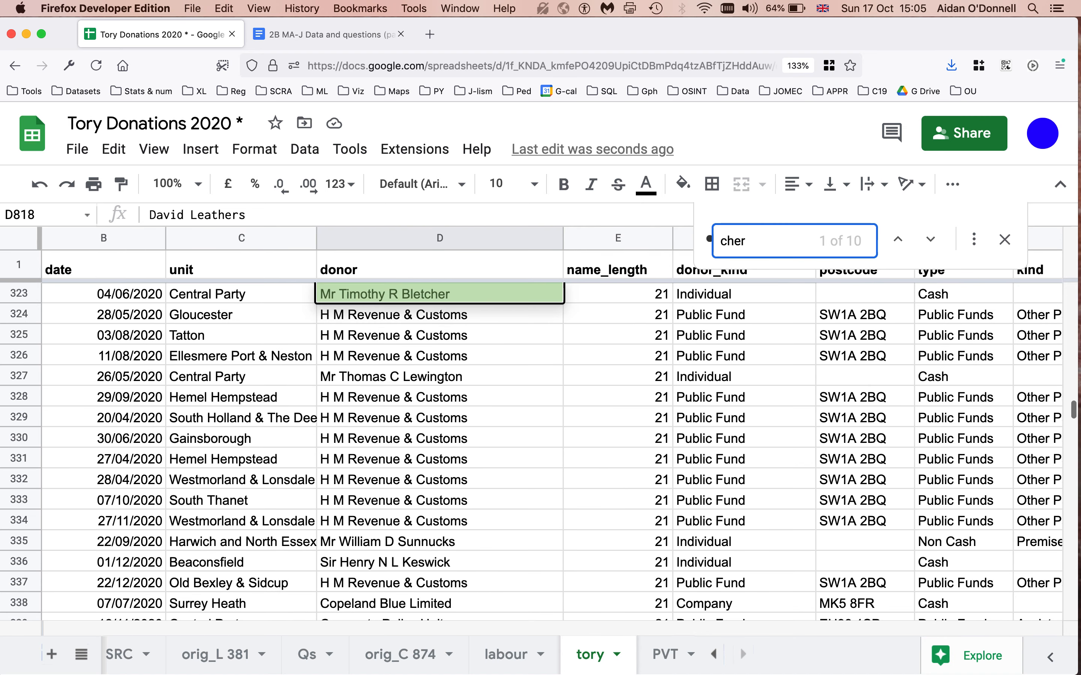
{"action": "type", "text": "nukhin"}
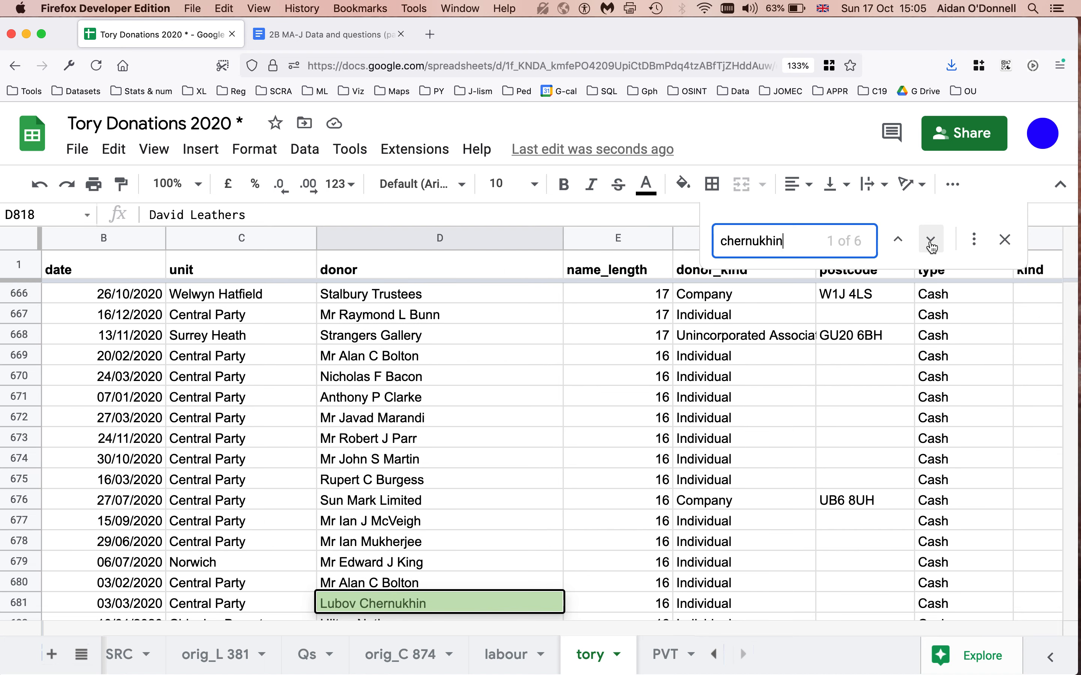
{"action": "left_click", "coordinate": [931, 242]}
{"action": "left_click", "coordinate": [931, 242]}
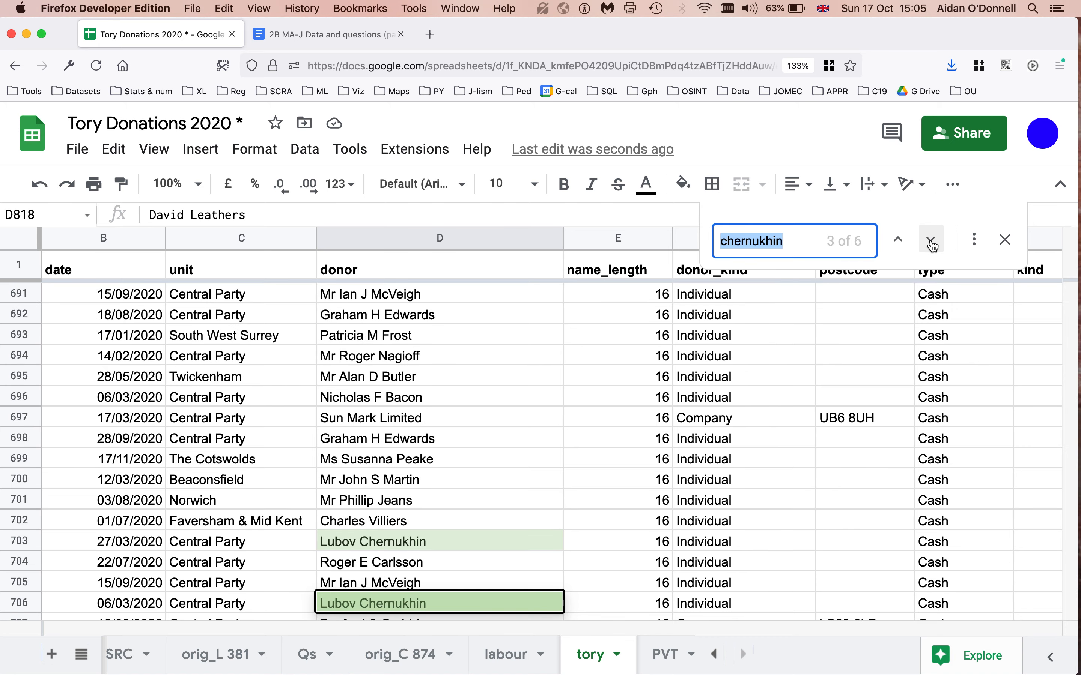
Search the tory sheet for the third donor named in the question, and clear the search term.
{"action": "type", "text": "fedotov"}
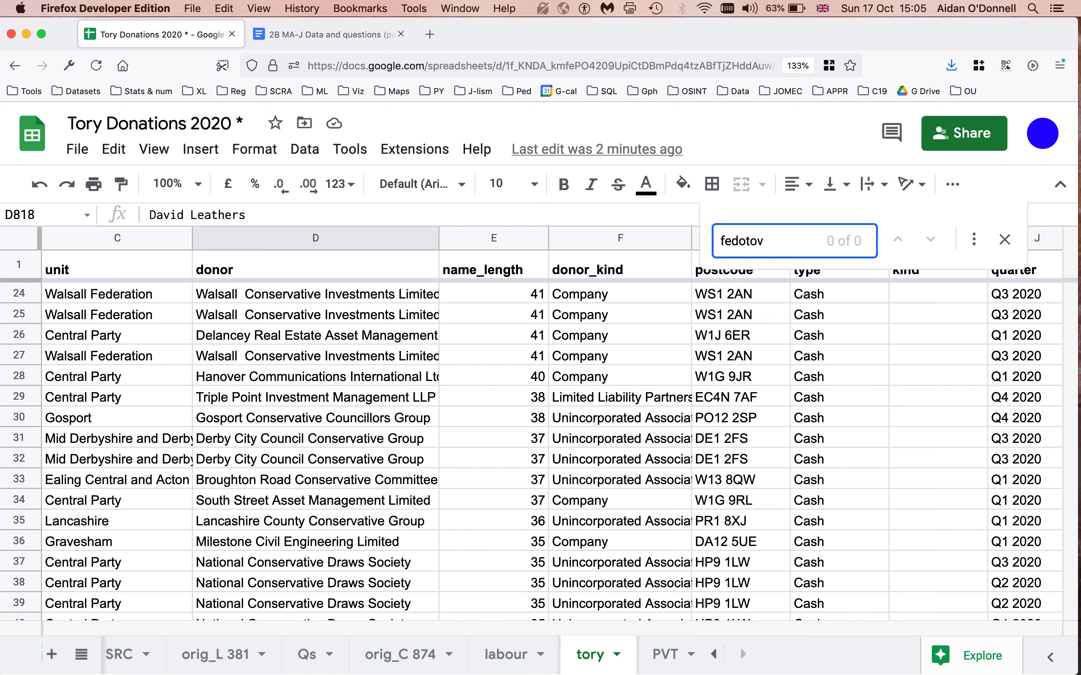
{"action": "key", "text": "BackSpace"}
{"action": "key", "text": "BackSpace"}
{"action": "key", "text": "BackSpace"}
{"action": "key", "text": "BackSpace"}
{"action": "key", "text": "BackSpace"}
{"action": "key", "text": "BackSpace"}
{"action": "key", "text": "BackSpace"}
{"action": "type", "text": "akin"}
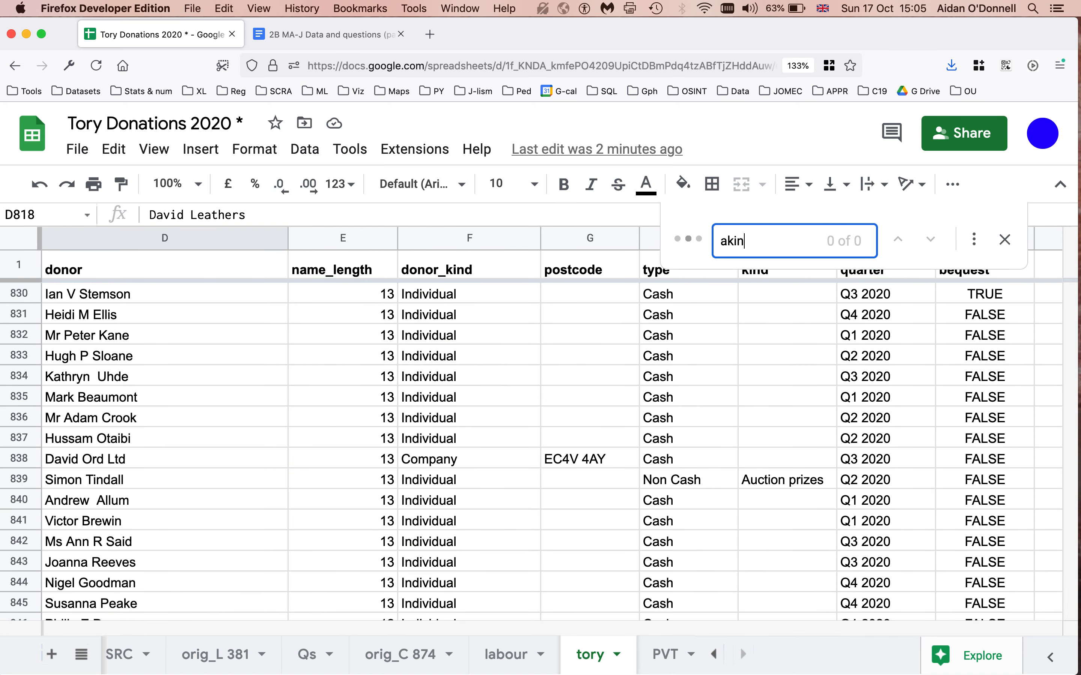
{"action": "key", "text": "BackSpace"}
{"action": "key", "text": "BackSpace"}
{"action": "key", "text": "BackSpace"}
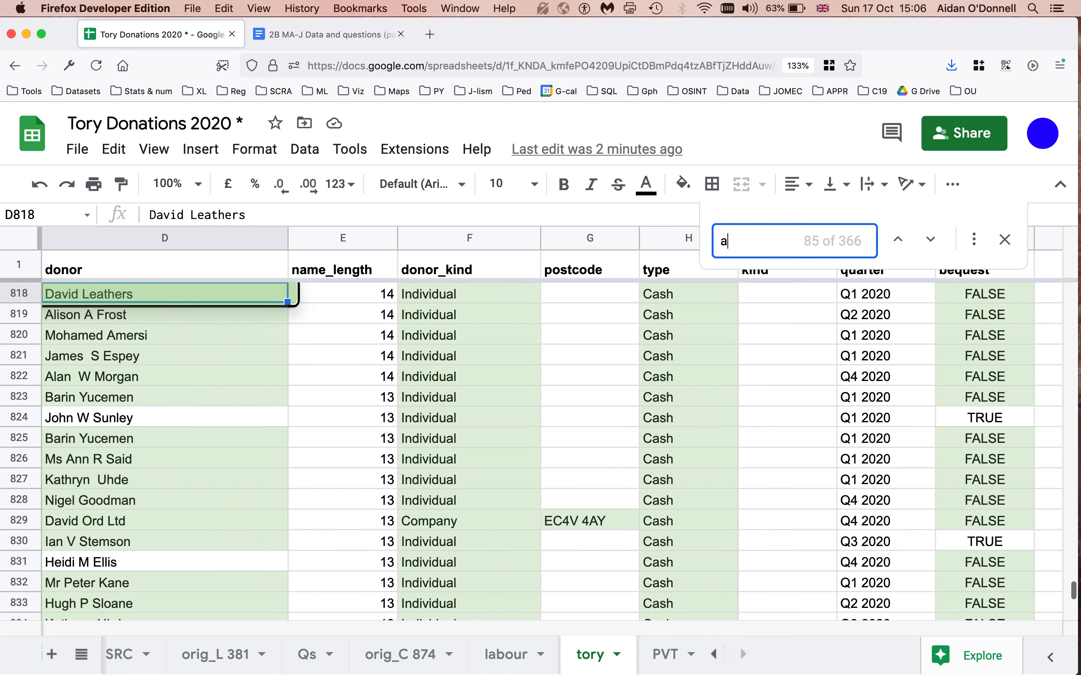
{"action": "key", "text": "BackSpace"}
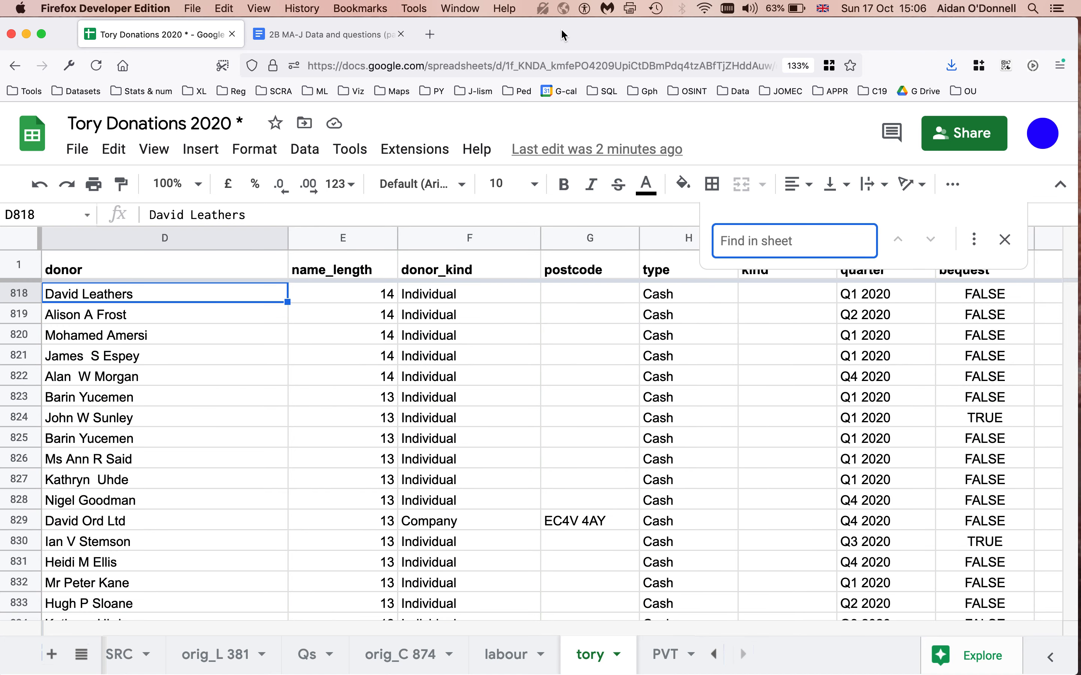
Search the web in a new browser tab for the third named donor's company, and look through the results.
{"action": "left_click", "coordinate": [434, 33]}
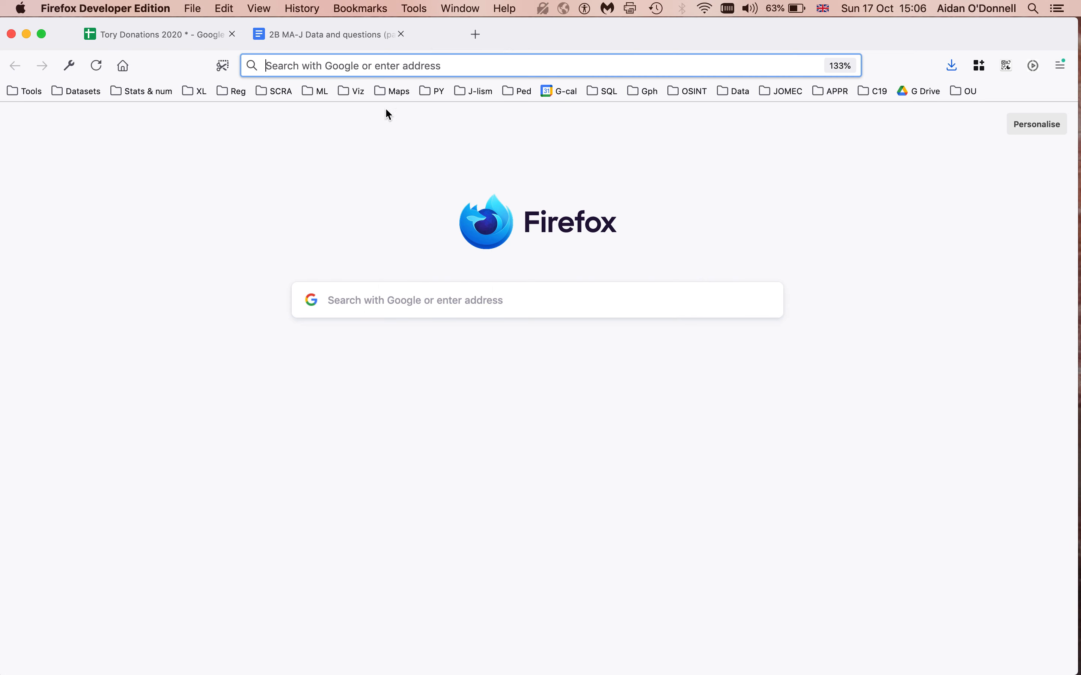
{"action": "left_click", "coordinate": [382, 307]}
{"action": "type", "text": "fedoto"}
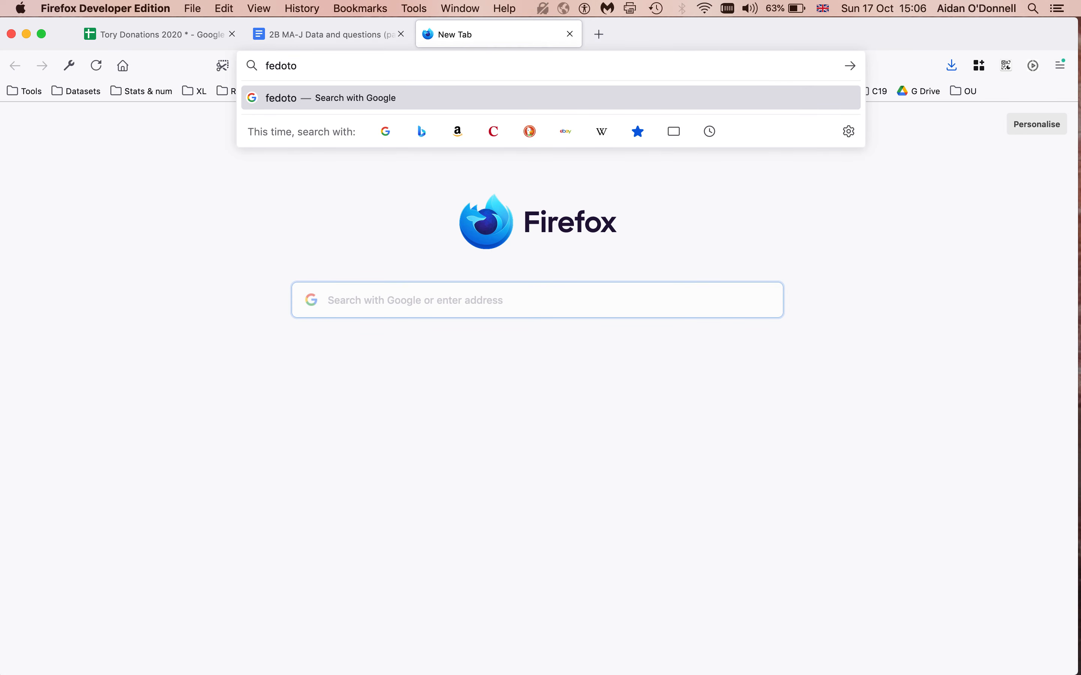
{"action": "type", "text": "v company"}
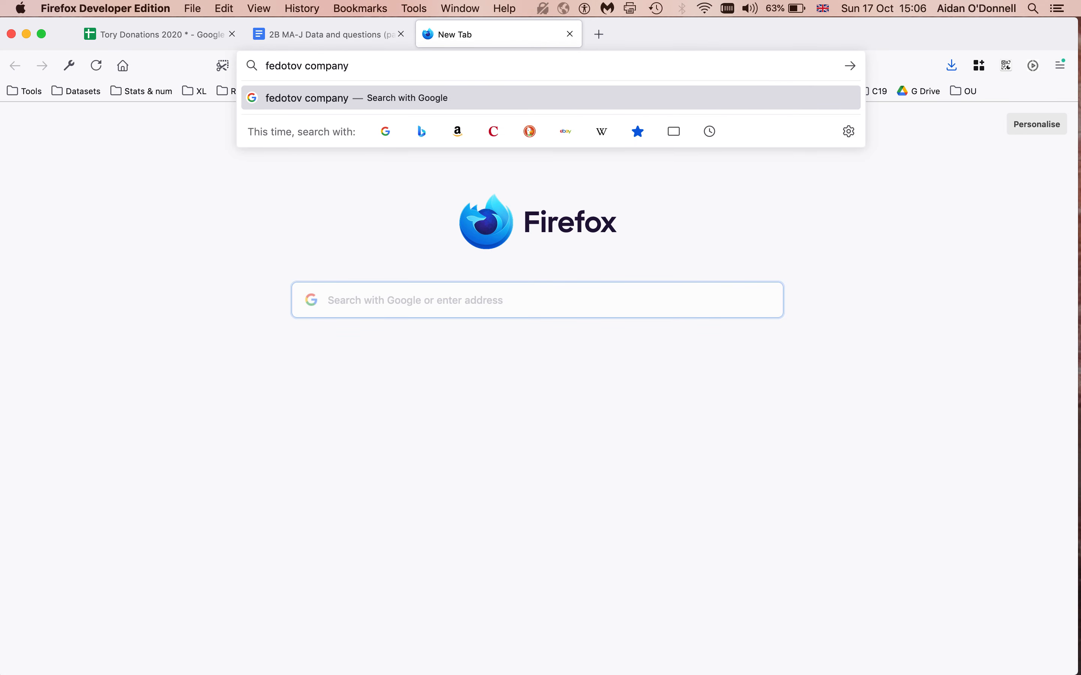
{"action": "key", "text": "Return"}
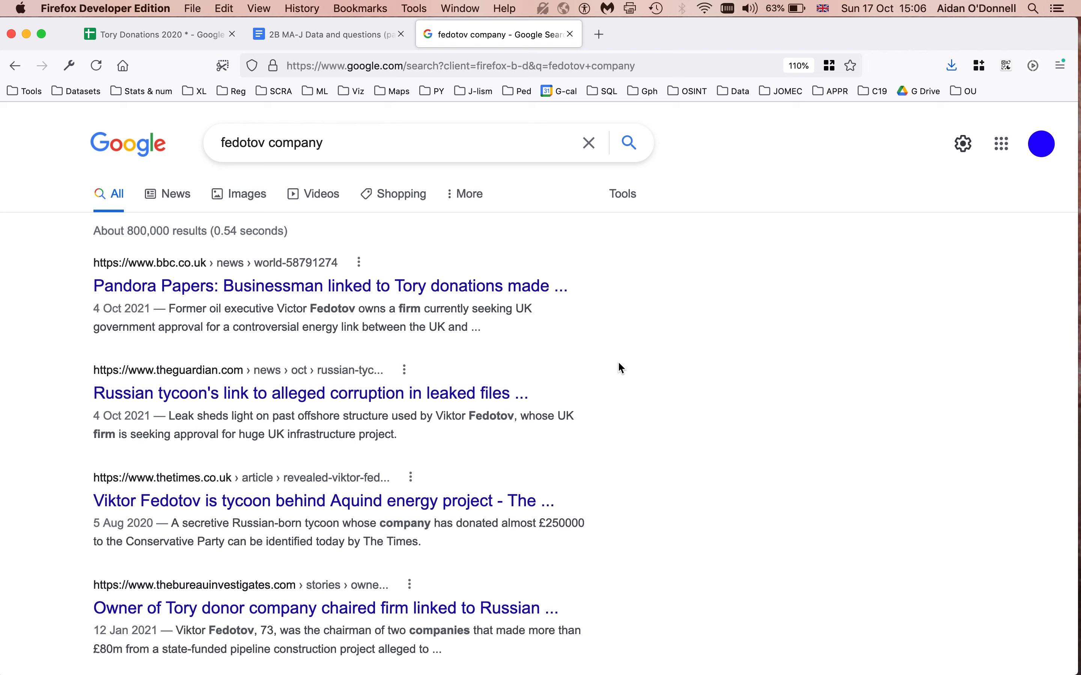
{"action": "scroll", "coordinate": [618, 363], "scroll_direction": "down", "scroll_amount": 3}
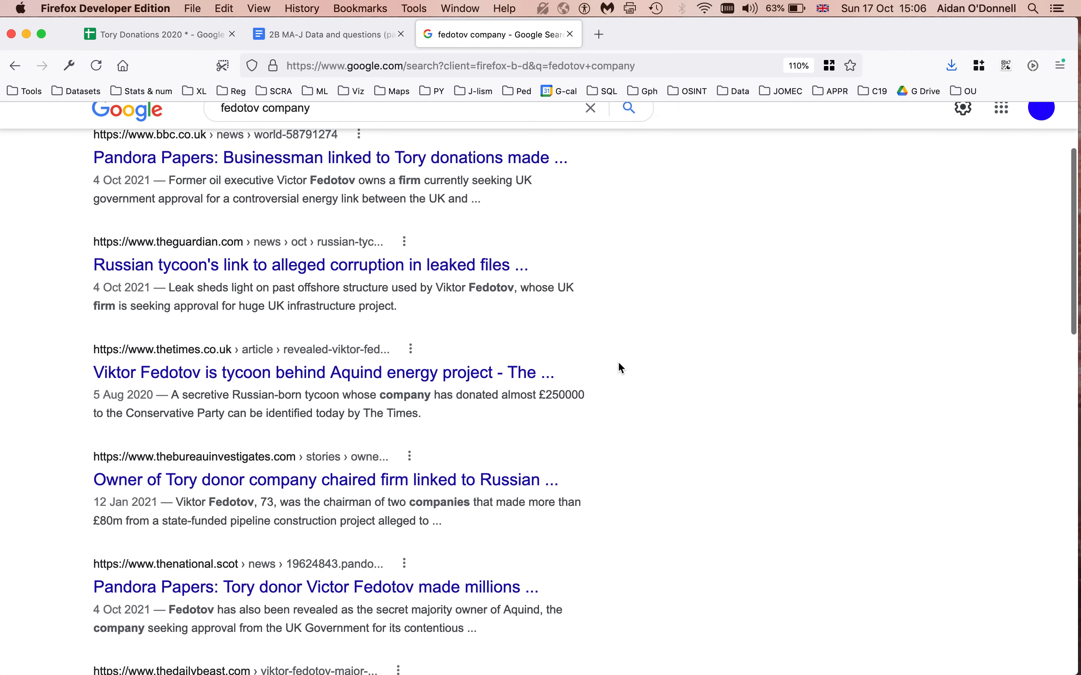
Return to the donations spreadsheet, search the tory sheet for "aquind", and go through the matching rows.
{"action": "left_click", "coordinate": [147, 36]}
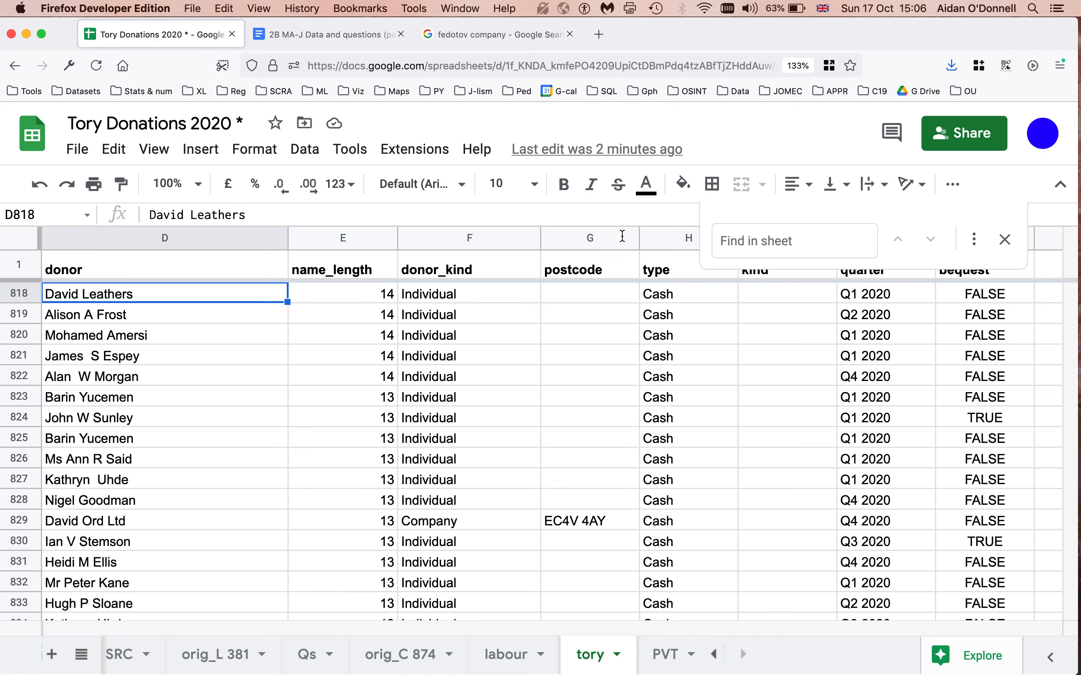
{"action": "left_click", "coordinate": [804, 240]}
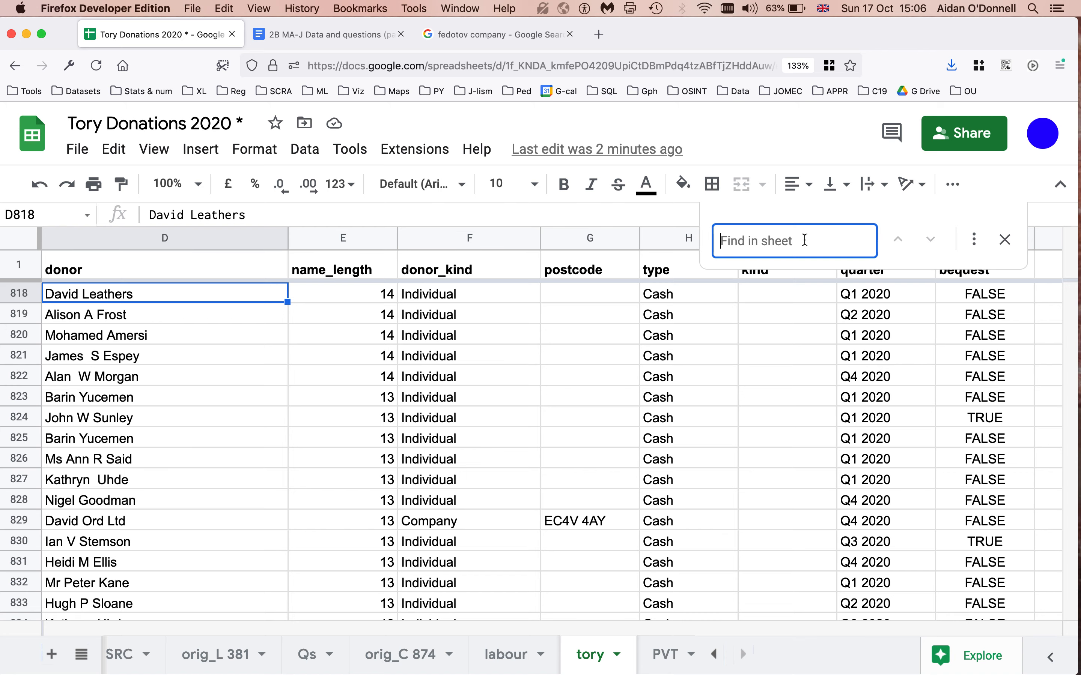
{"action": "type", "text": "aquind"}
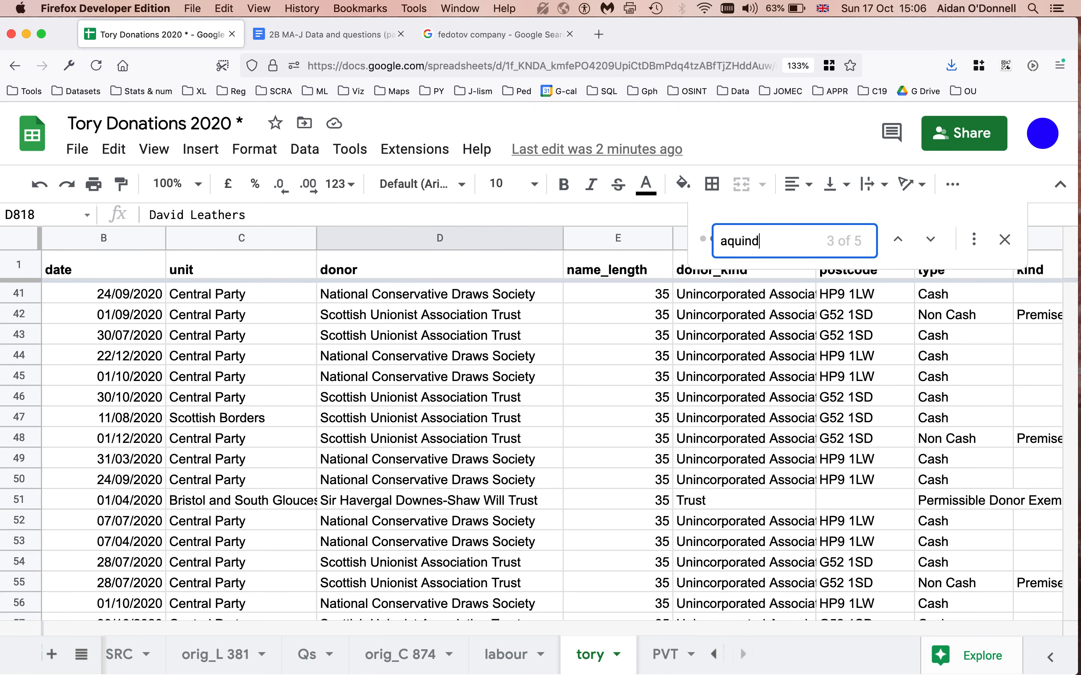
{"action": "left_click", "coordinate": [932, 245]}
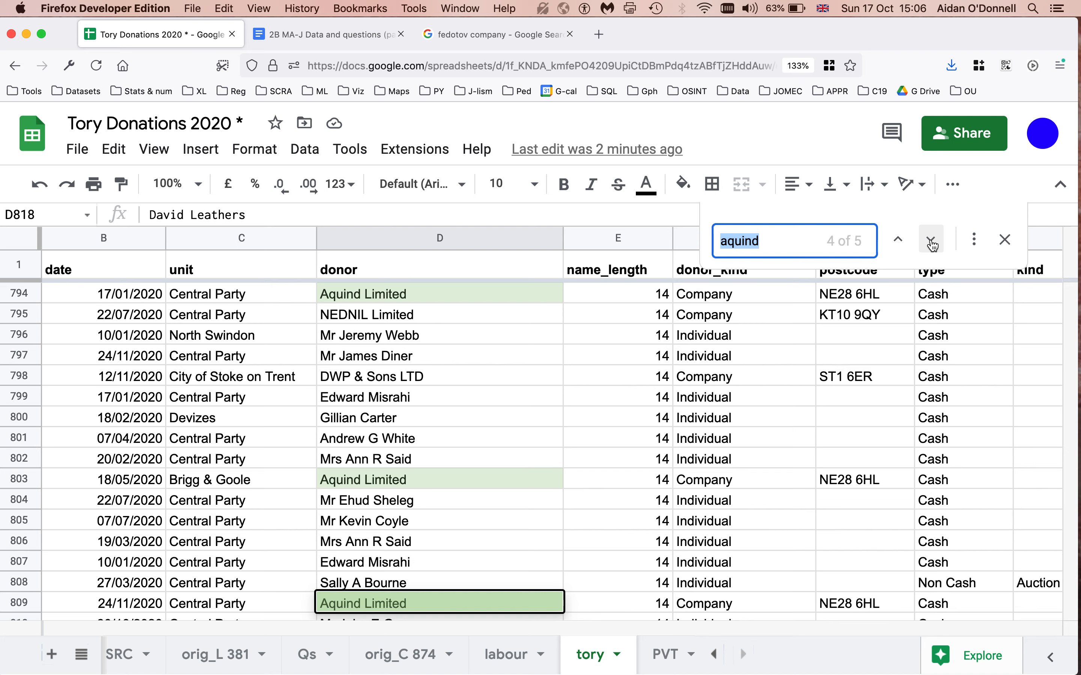
{"action": "left_click", "coordinate": [932, 245]}
{"action": "left_click", "coordinate": [496, 483]}
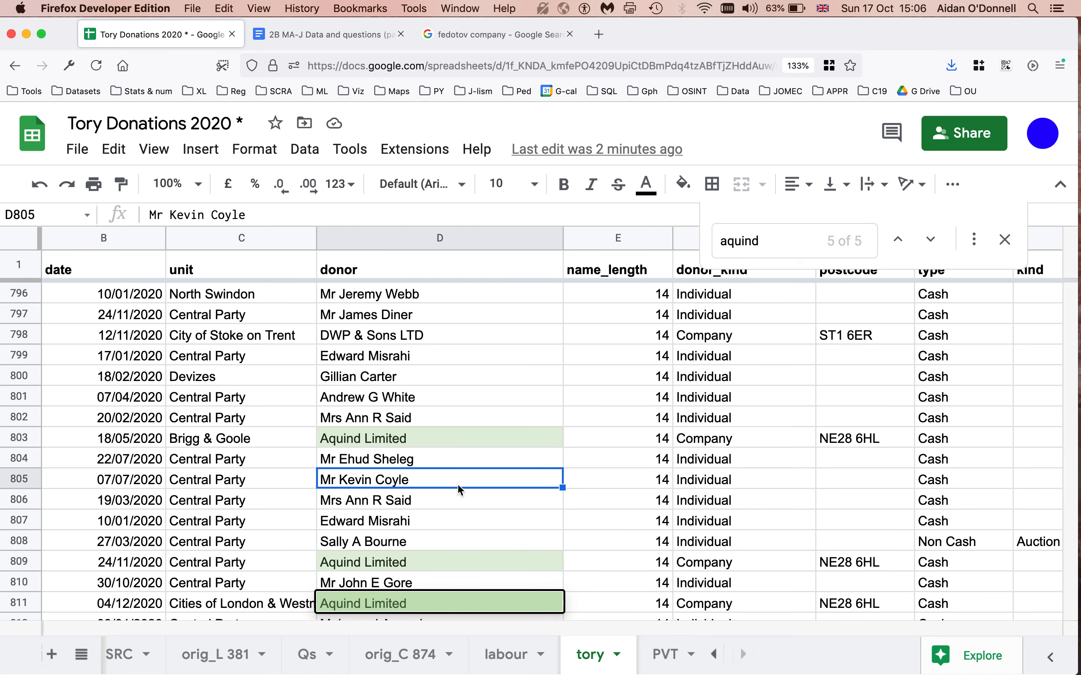
Replace the donor_kind row field in the PVT pivot table with donor, and remove the money value.
{"action": "left_click", "coordinate": [665, 659]}
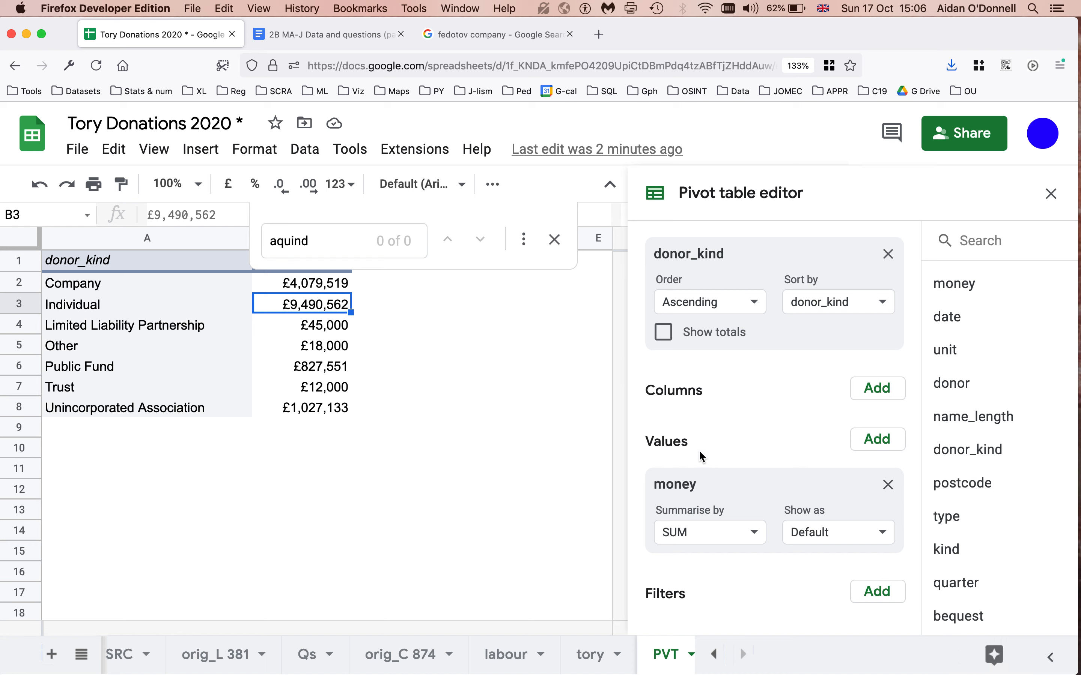
{"action": "left_click", "coordinate": [888, 485]}
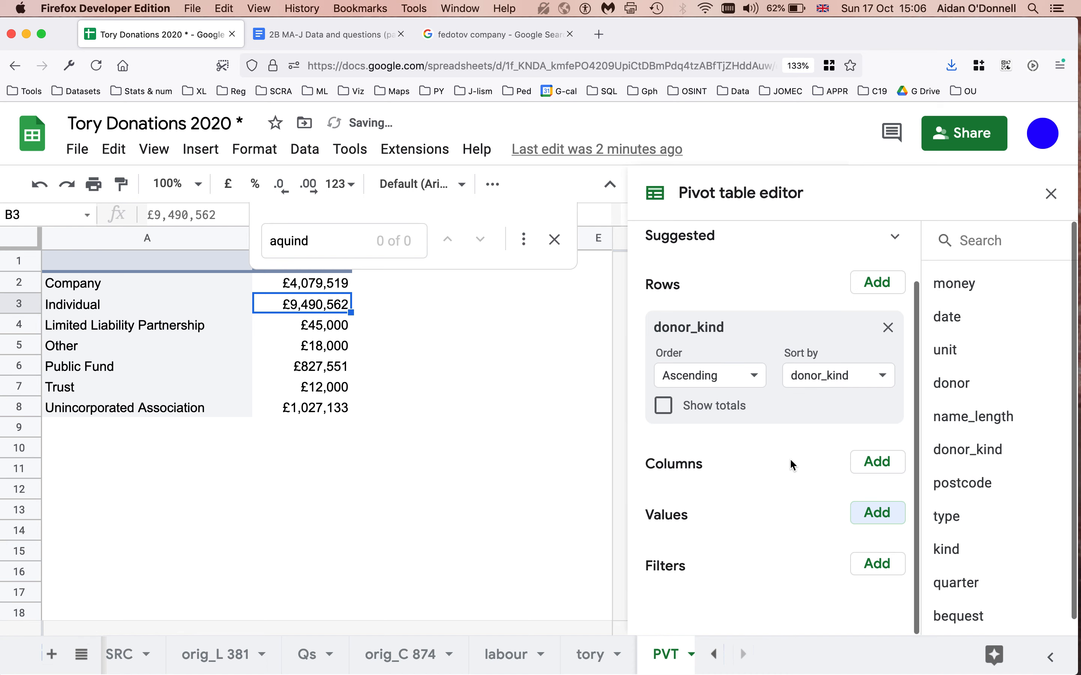
{"action": "left_click", "coordinate": [888, 328]}
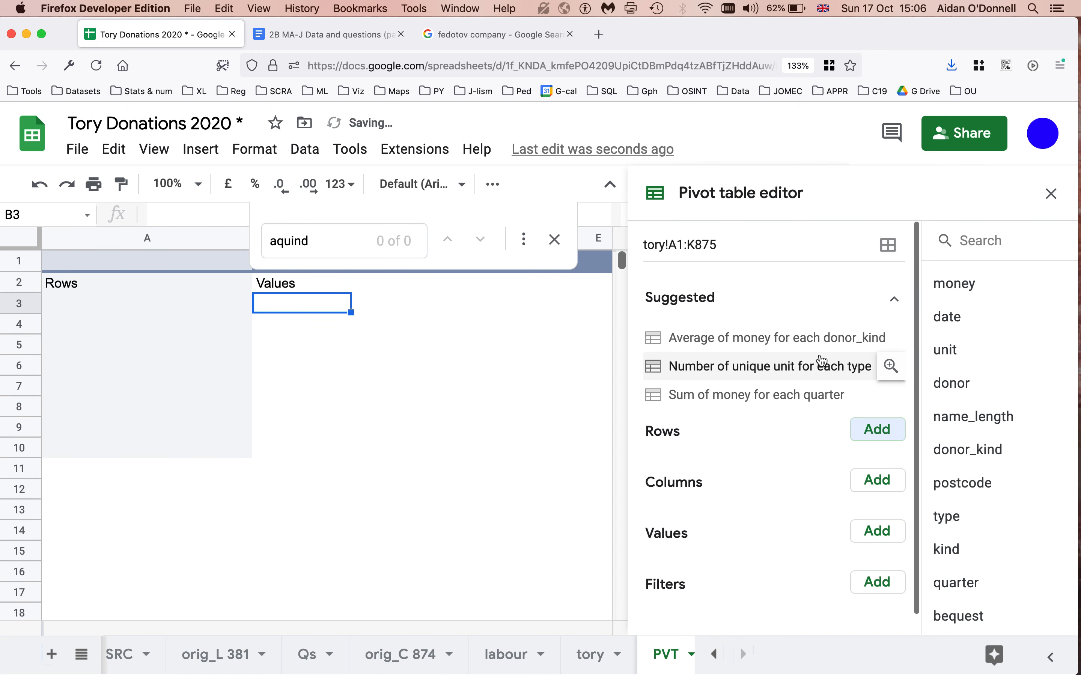
{"action": "left_click", "coordinate": [894, 299]}
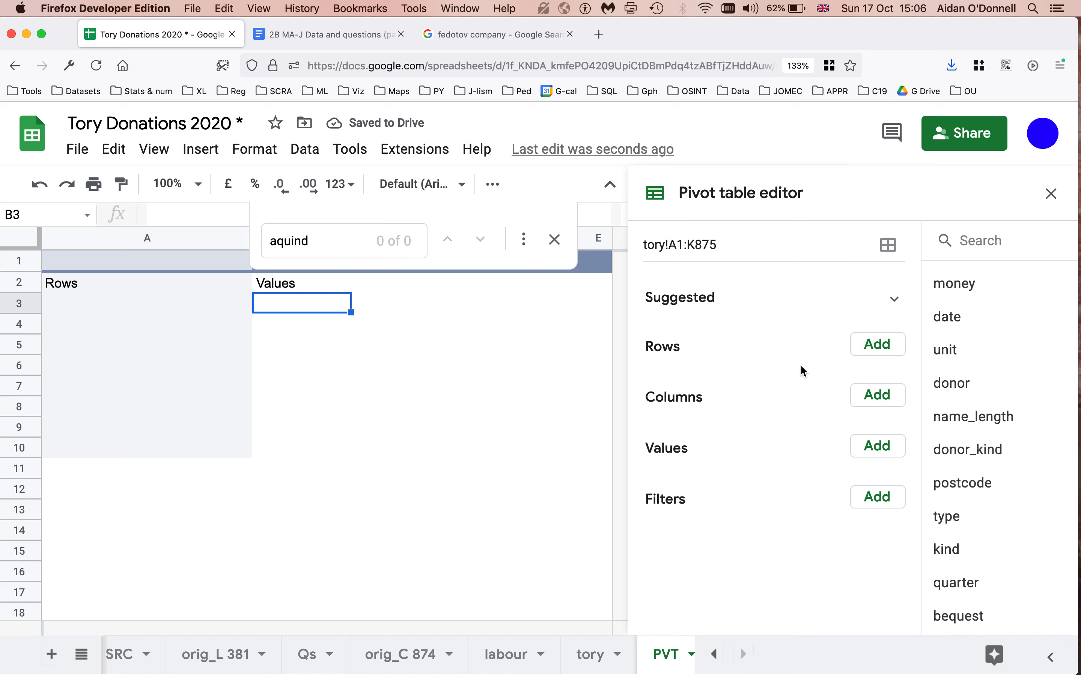
{"action": "left_click", "coordinate": [877, 351]}
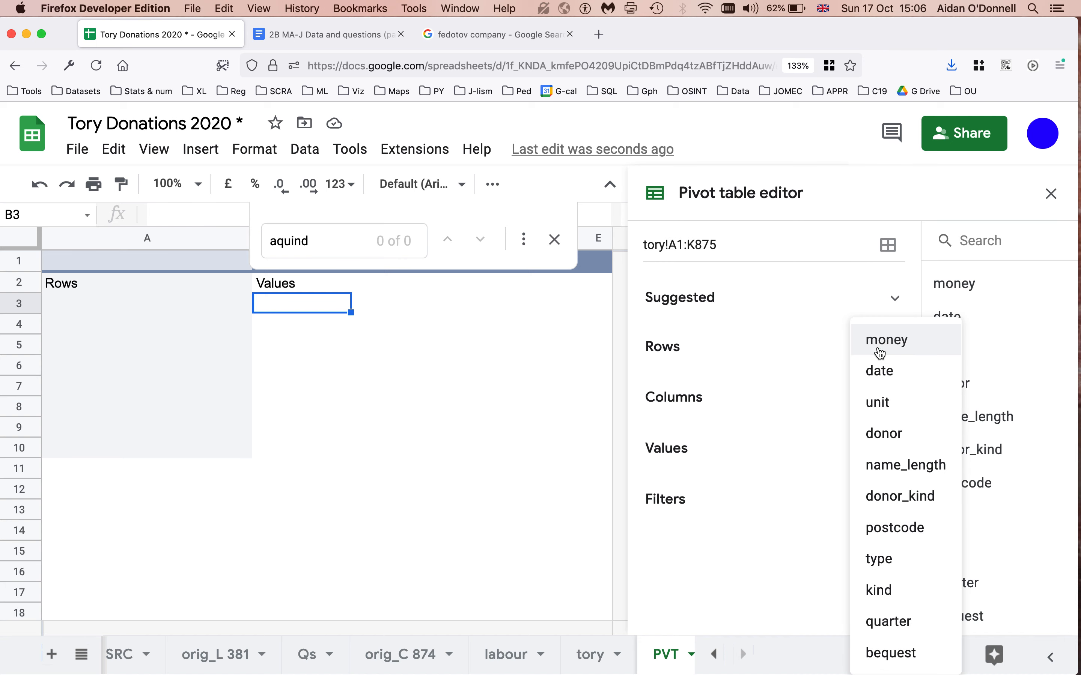
{"action": "left_click", "coordinate": [885, 444]}
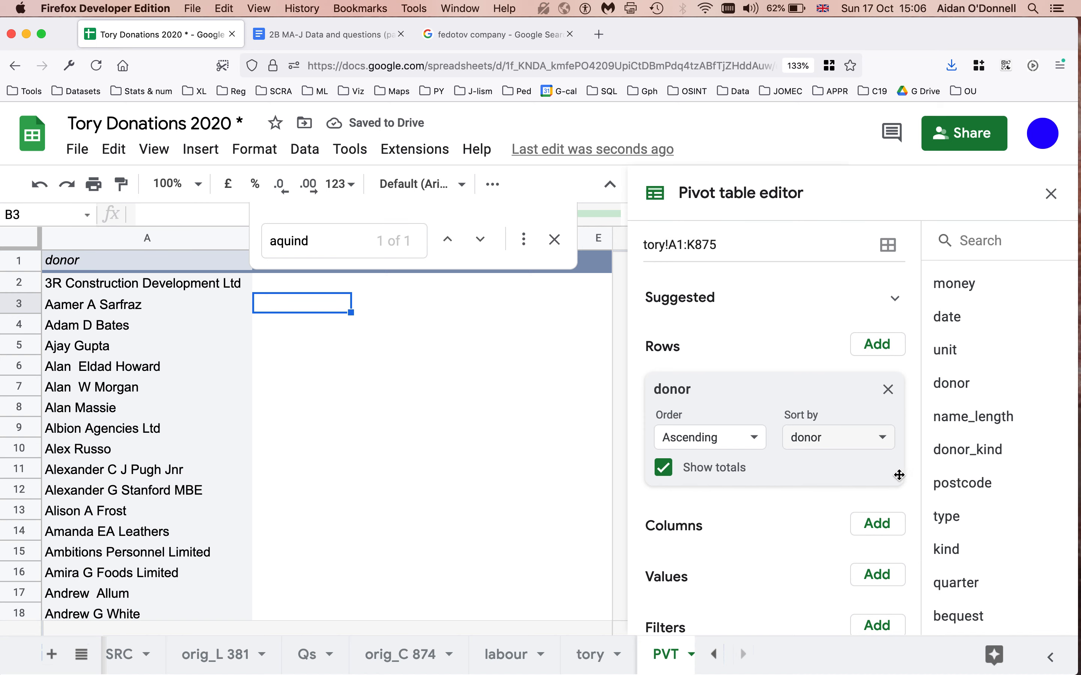
Add a donor filter to the pivot table, clear all its selected values, and include only Aquind Limited.
{"action": "scroll", "coordinate": [912, 517], "scroll_direction": "down", "scroll_amount": 2}
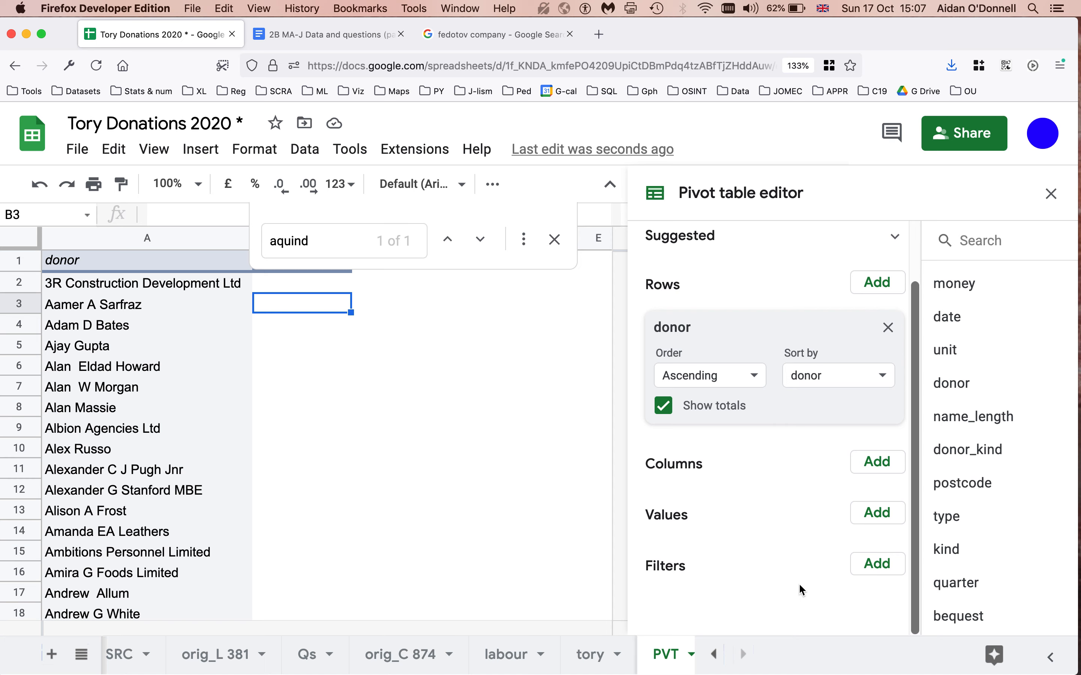
{"action": "left_click", "coordinate": [878, 573]}
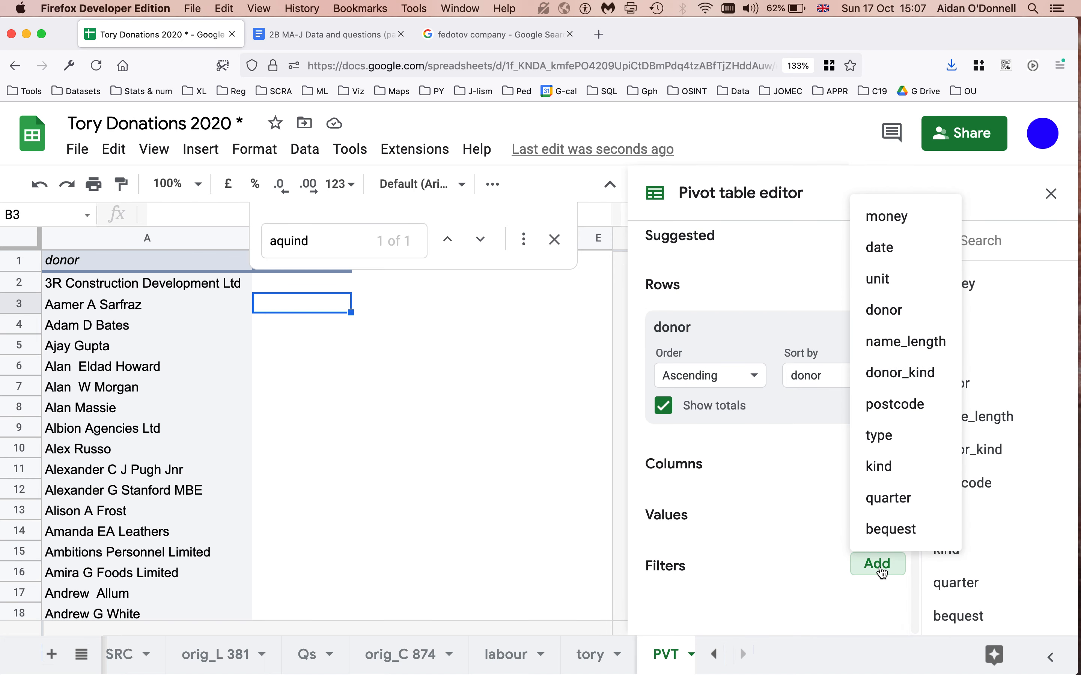
{"action": "left_click", "coordinate": [905, 319]}
{"action": "scroll", "coordinate": [810, 506], "scroll_direction": "down", "scroll_amount": 2}
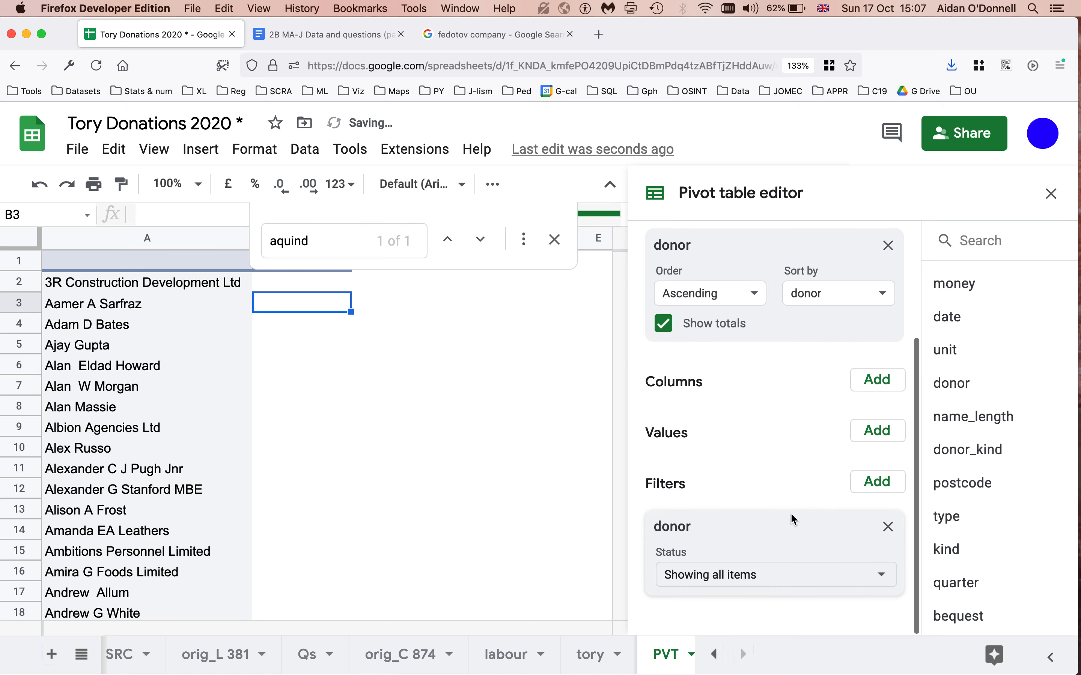
{"action": "left_click", "coordinate": [785, 579]}
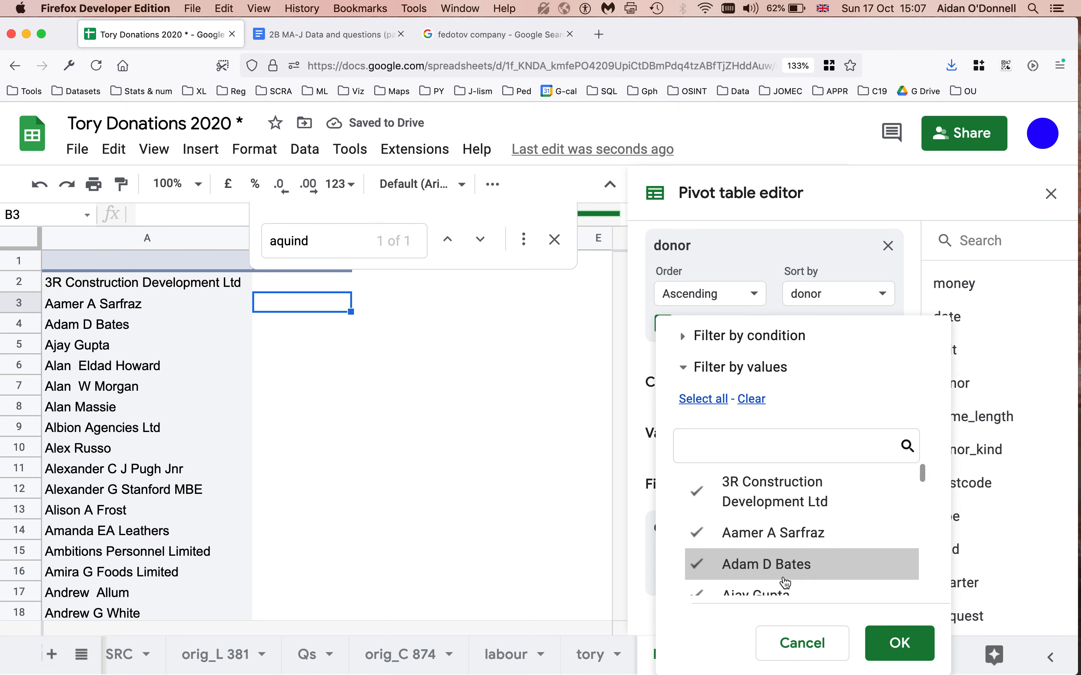
{"action": "left_click", "coordinate": [756, 403]}
{"action": "left_click", "coordinate": [752, 448]}
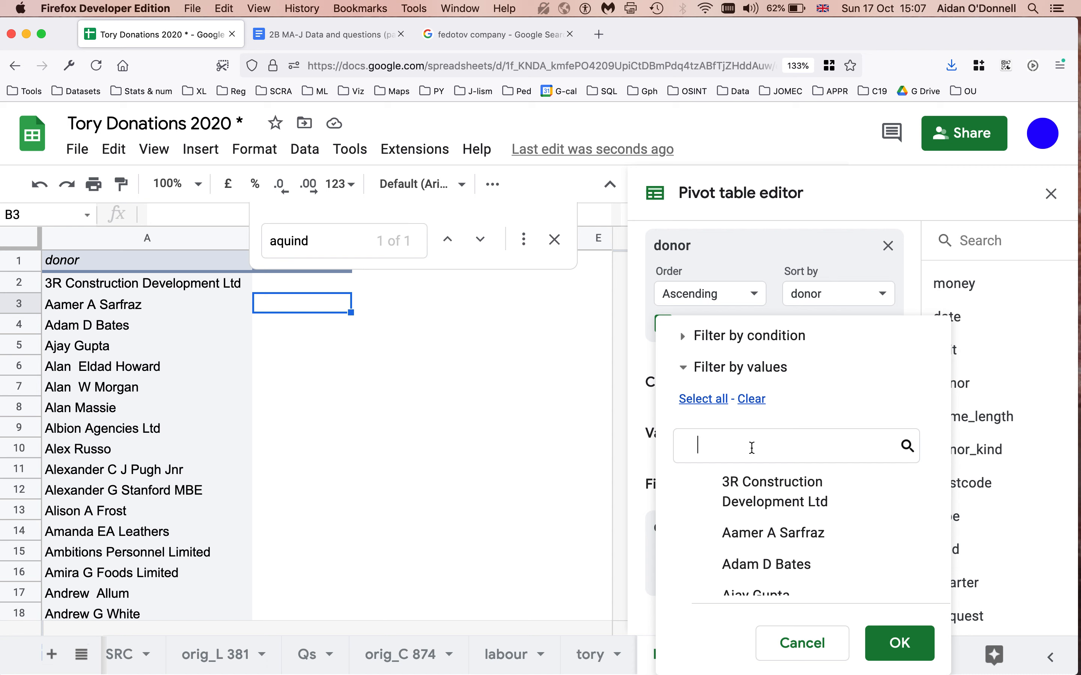
{"action": "type", "text": "aqui"}
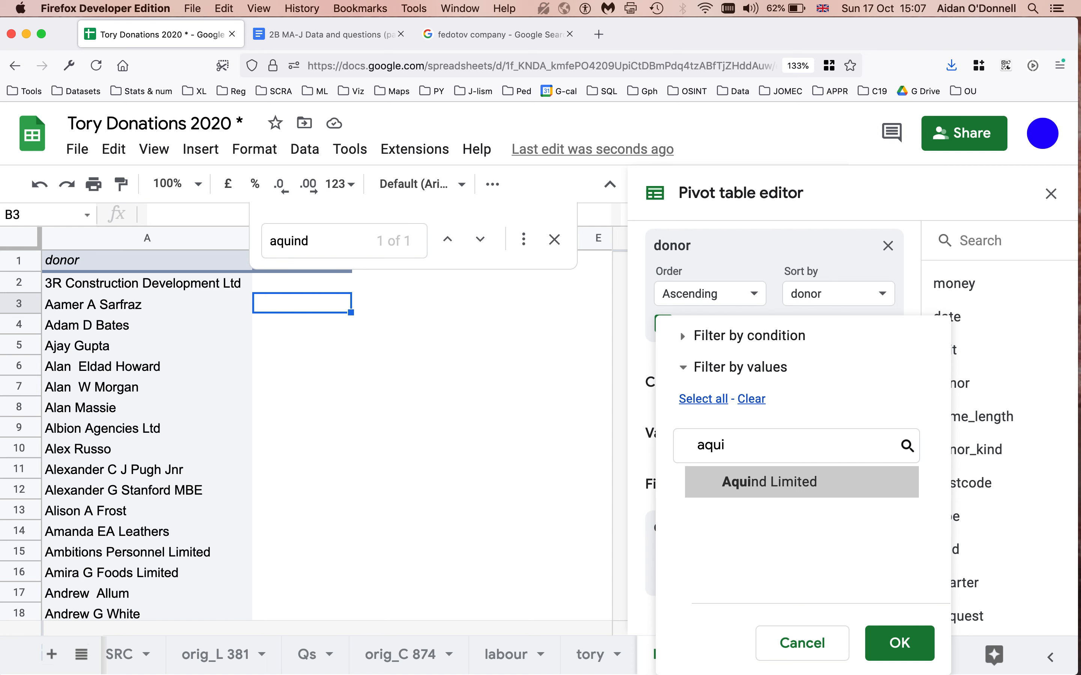
{"action": "left_click", "coordinate": [755, 482]}
Include the two individual donors named in the question in the donor filter, checking the questions document for the names, and apply the filter.
{"action": "double_click", "coordinate": [716, 445]}
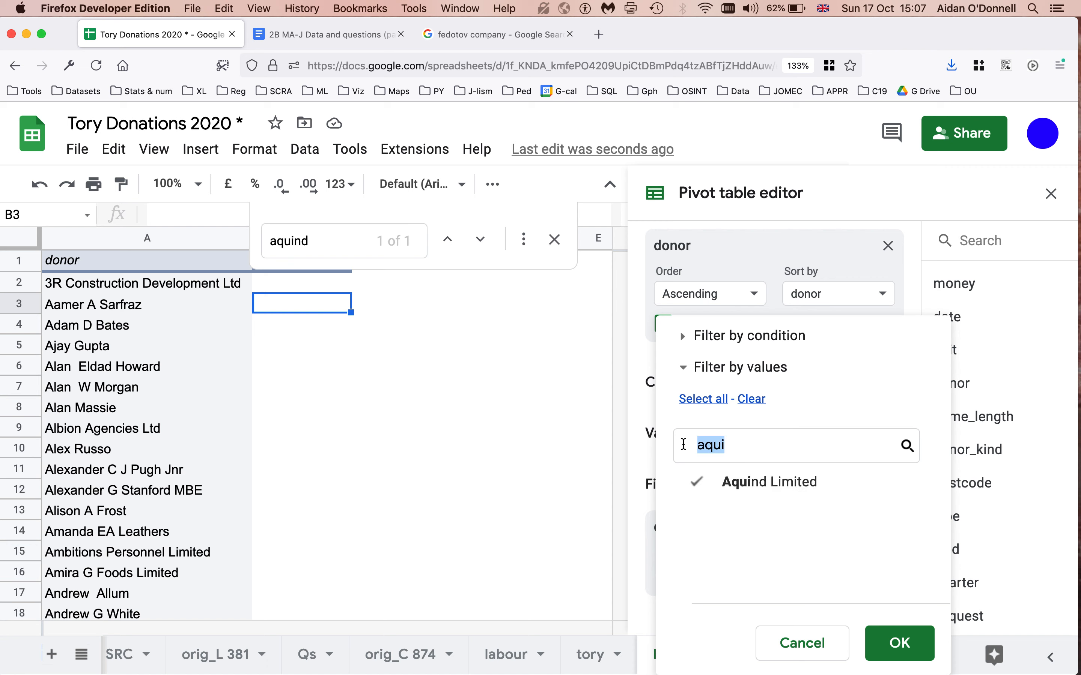
{"action": "type", "text": "lubo"}
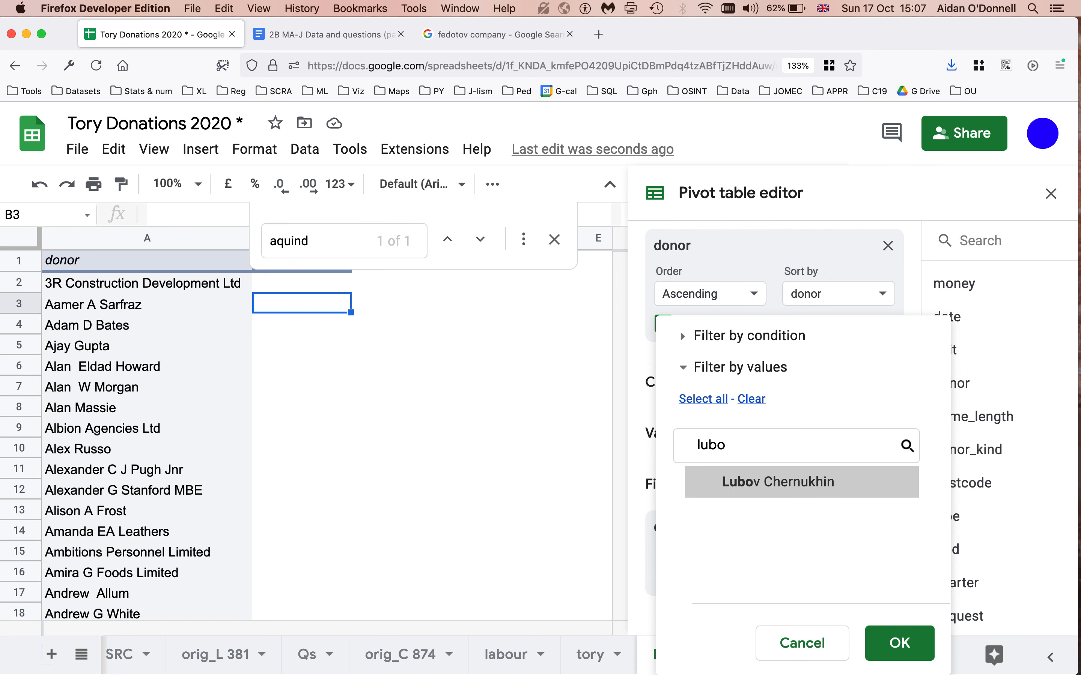
{"action": "left_click", "coordinate": [794, 490]}
{"action": "double_click", "coordinate": [691, 446]}
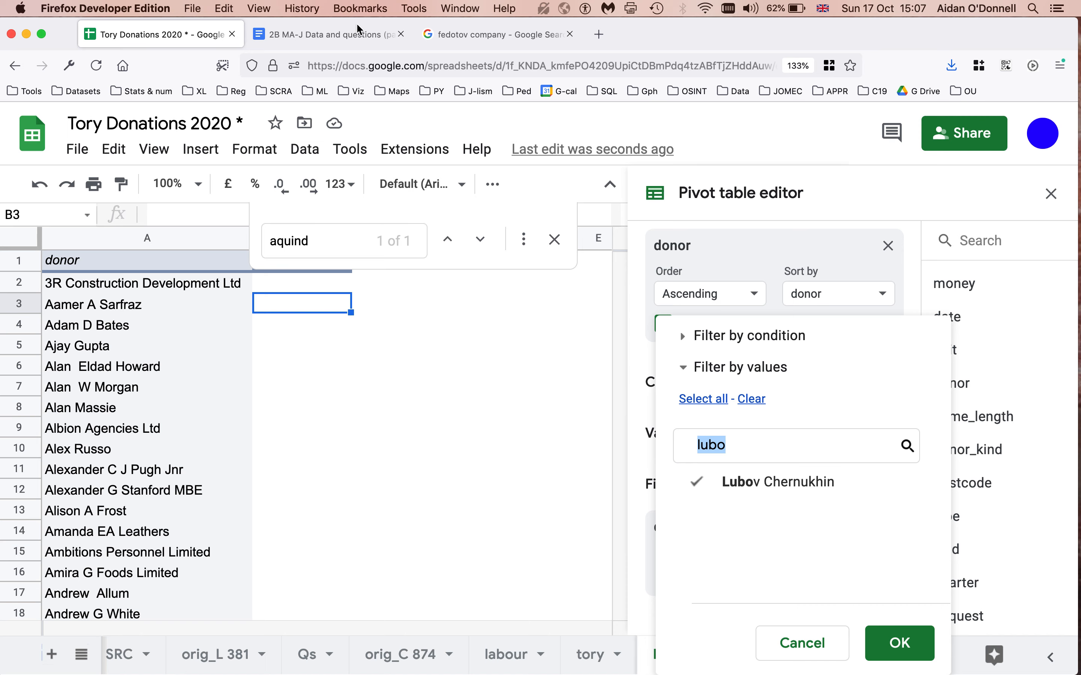
{"action": "left_click", "coordinate": [297, 35]}
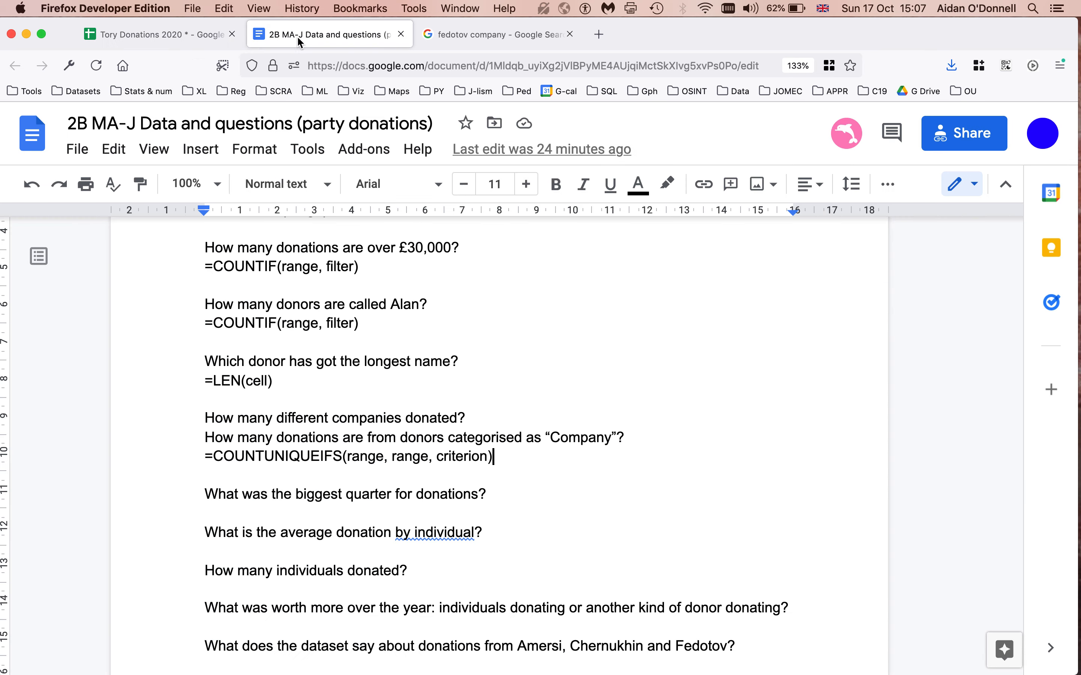
{"action": "left_click", "coordinate": [184, 35]}
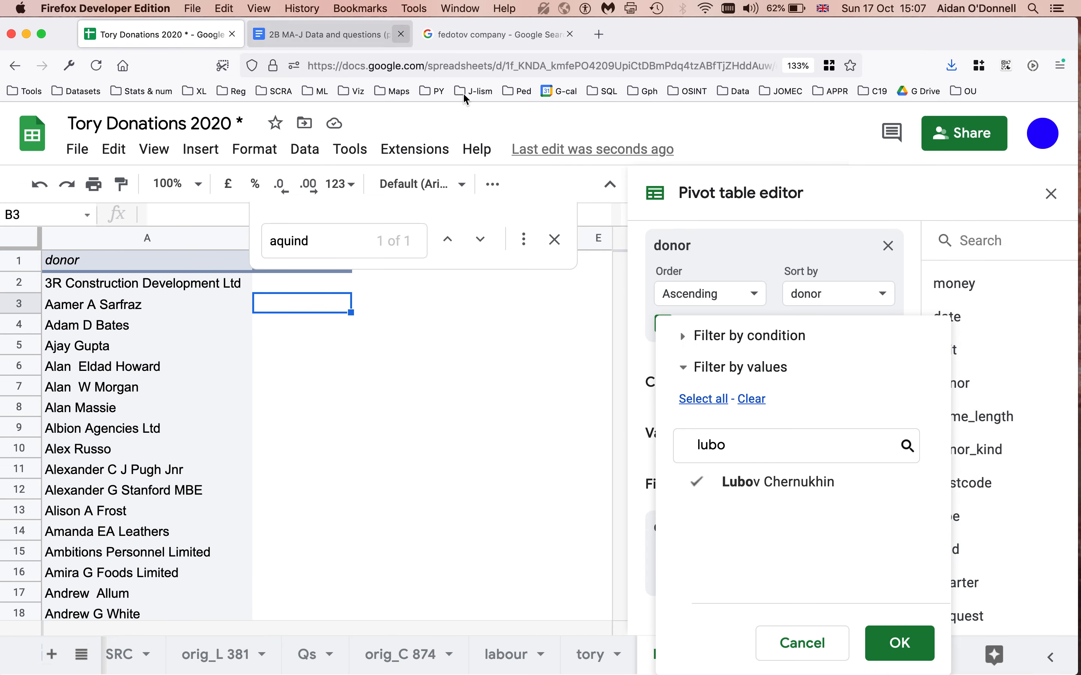
{"action": "left_click_drag", "start_coordinate": [732, 442], "coordinate": [677, 441]}
{"action": "type", "text": "amersi"}
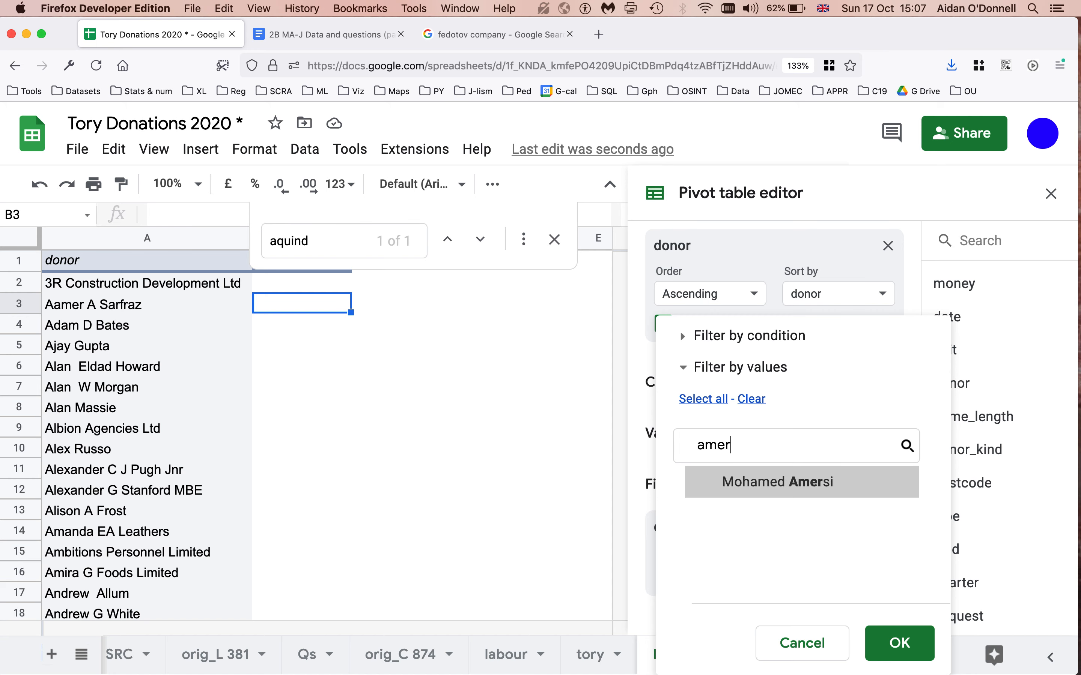
{"action": "left_click", "coordinate": [736, 487]}
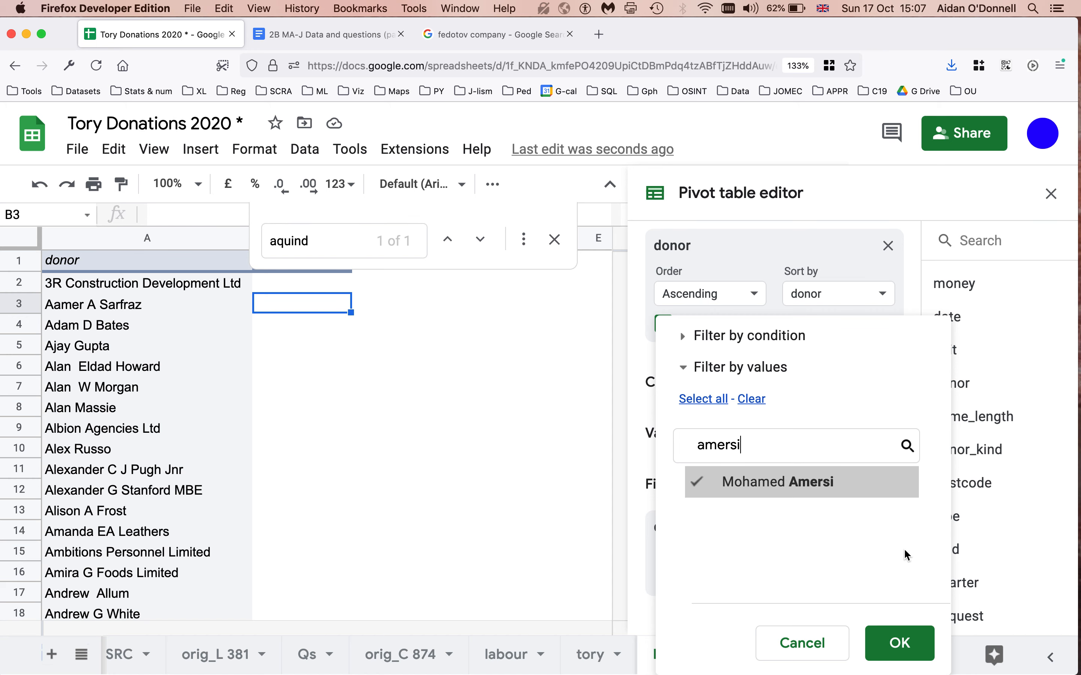
{"action": "left_click", "coordinate": [898, 643]}
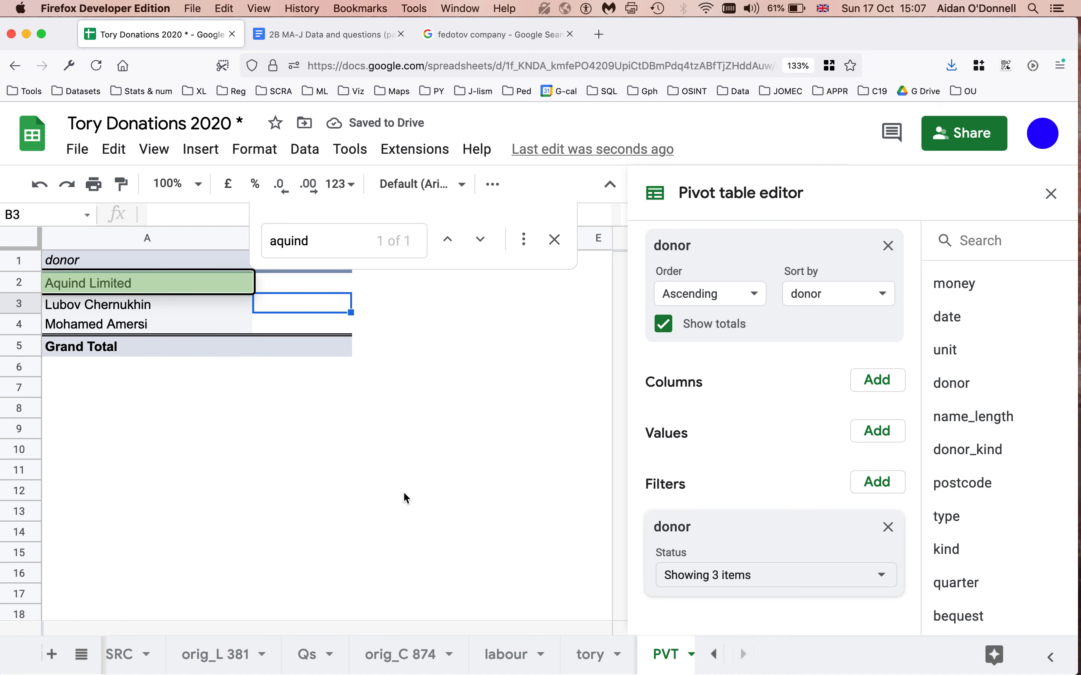
Hide the totals for the donor rows, close the sheet search, and add money as a summed value.
{"action": "left_click", "coordinate": [663, 325]}
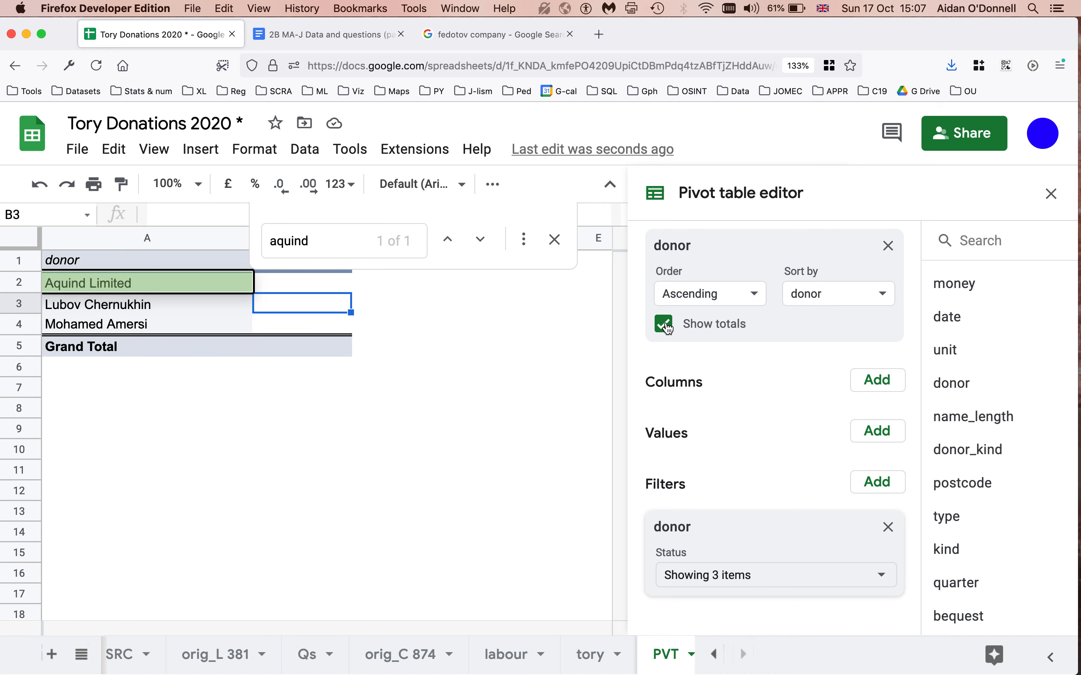
{"action": "left_click", "coordinate": [555, 239]}
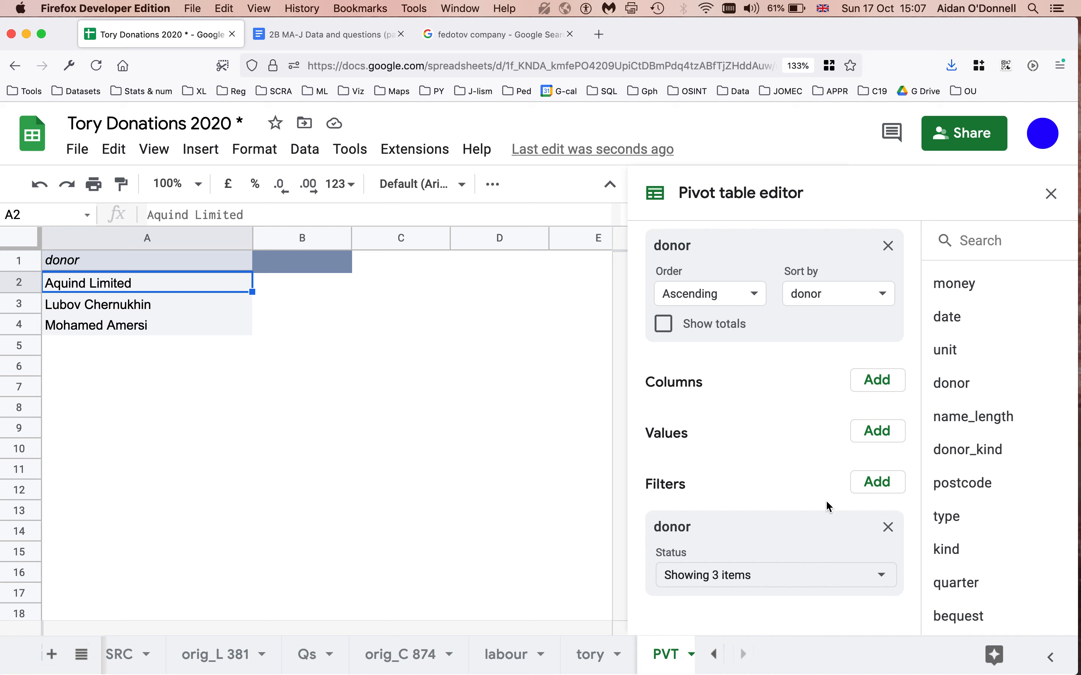
{"action": "left_click", "coordinate": [878, 432]}
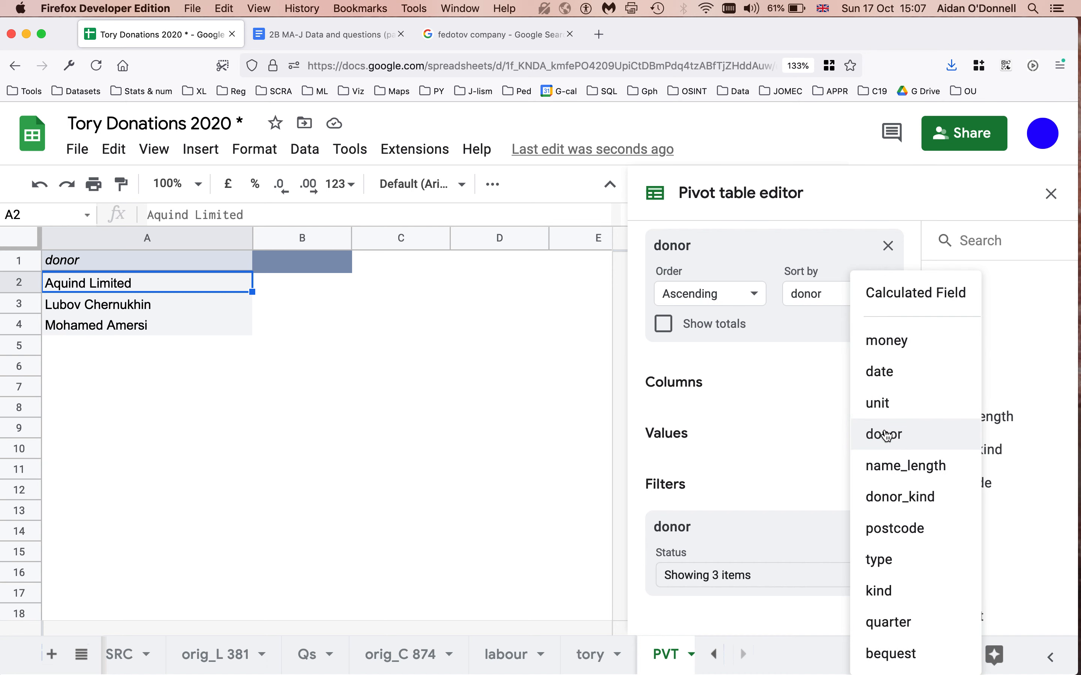
{"action": "left_click", "coordinate": [895, 345]}
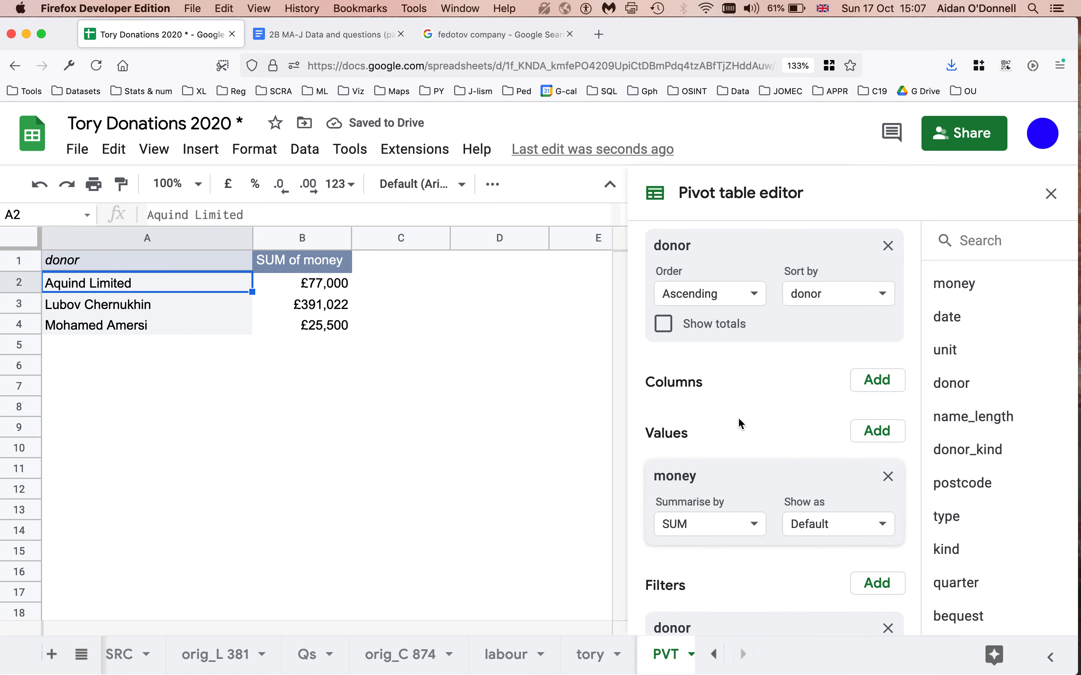
Summarise the money value by COUNTA, and add a second money value summarised by AVERAGE.
{"action": "left_click", "coordinate": [726, 527]}
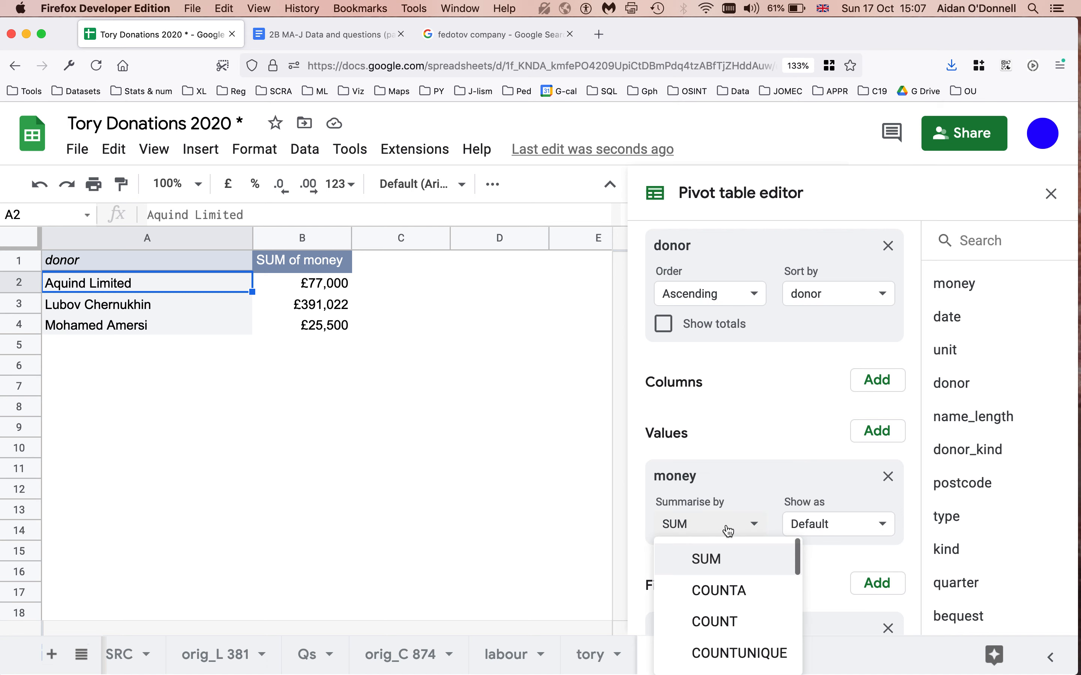
{"action": "left_click", "coordinate": [739, 594]}
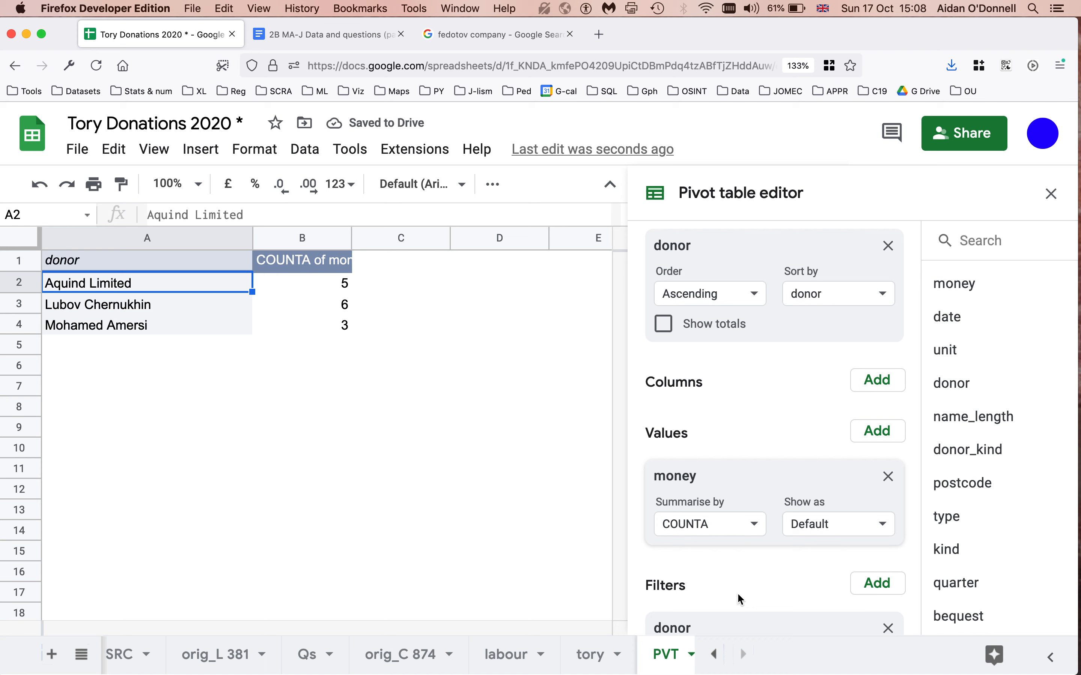
{"action": "left_click", "coordinate": [877, 432]}
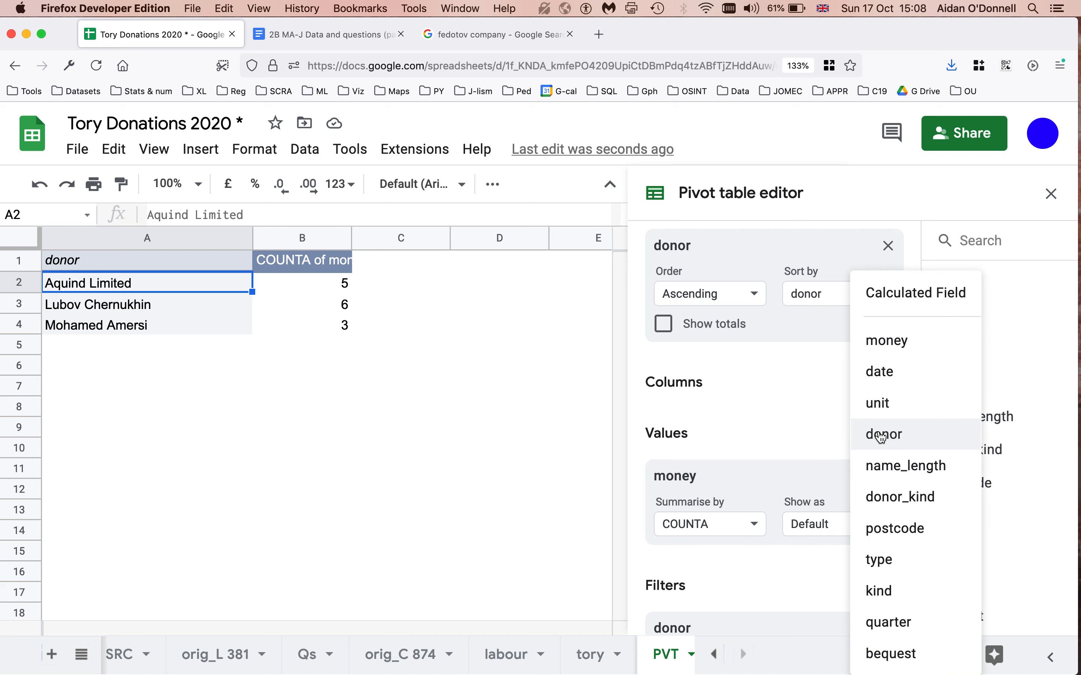
{"action": "left_click", "coordinate": [888, 341]}
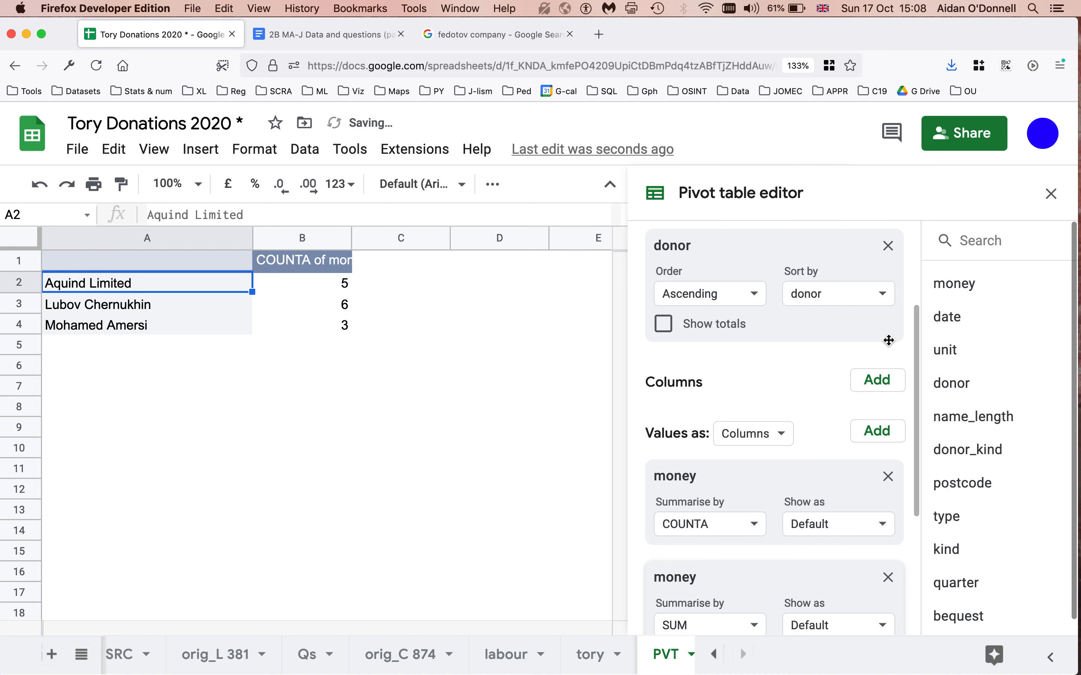
{"action": "scroll", "coordinate": [777, 435], "scroll_direction": "down", "scroll_amount": 2}
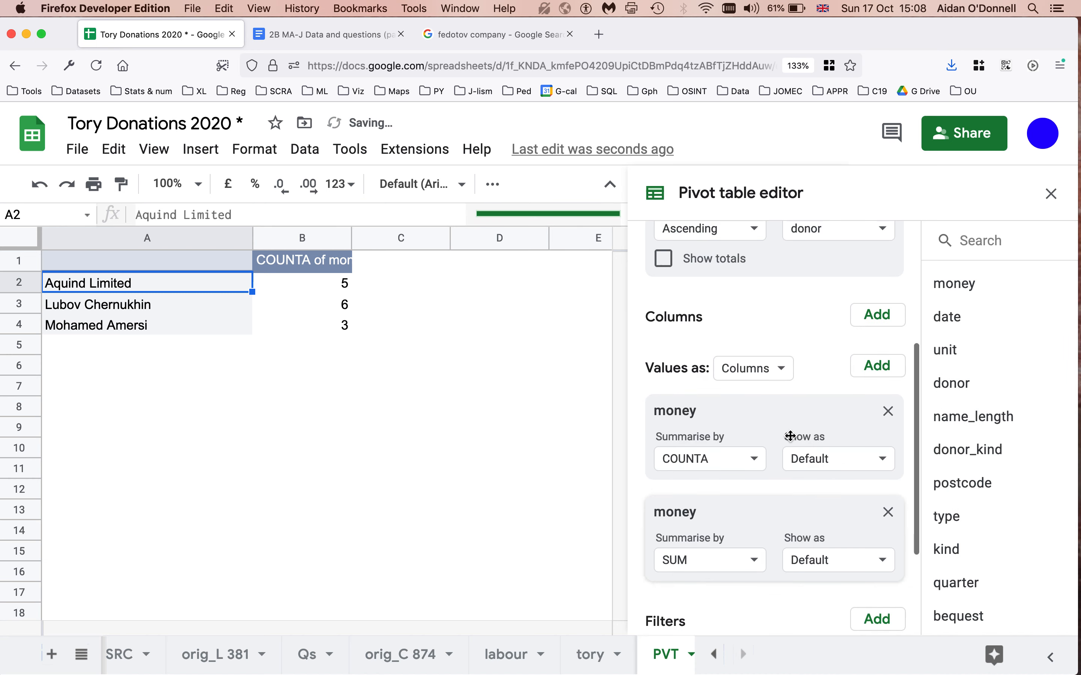
{"action": "left_click", "coordinate": [736, 570]}
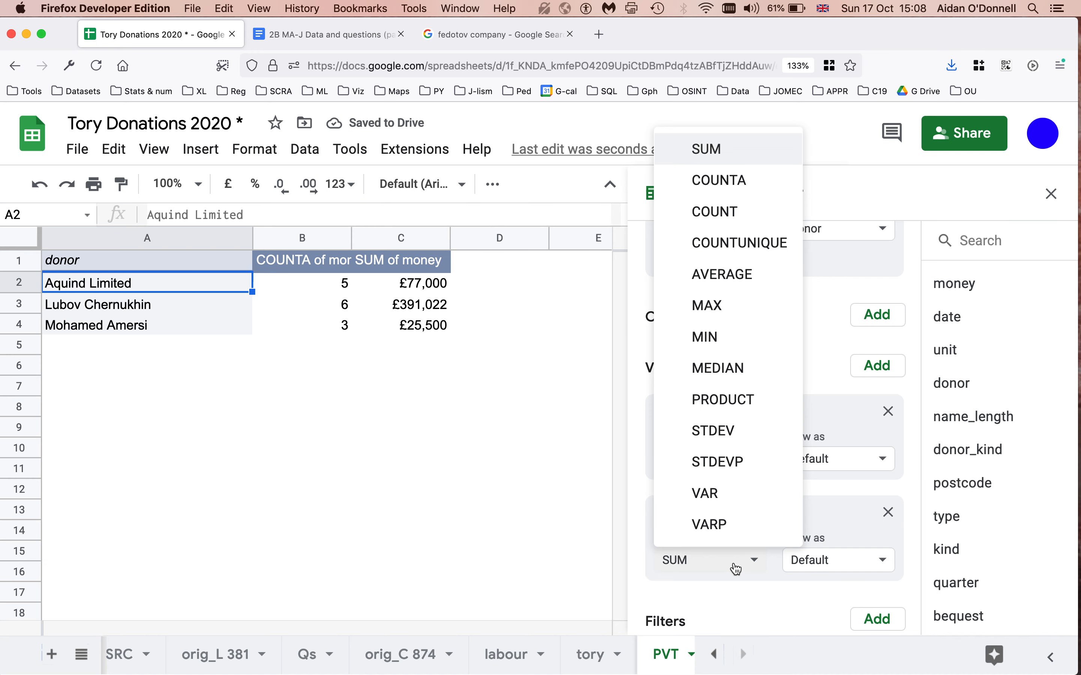
{"action": "left_click", "coordinate": [739, 276]}
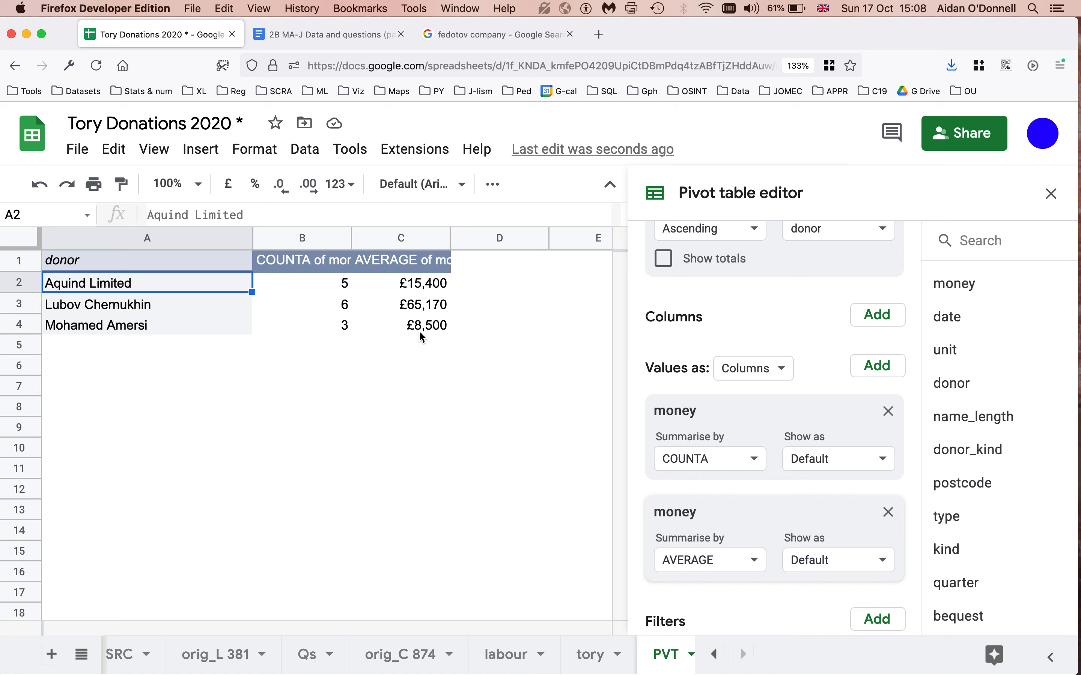
{"action": "left_click", "coordinate": [166, 311]}
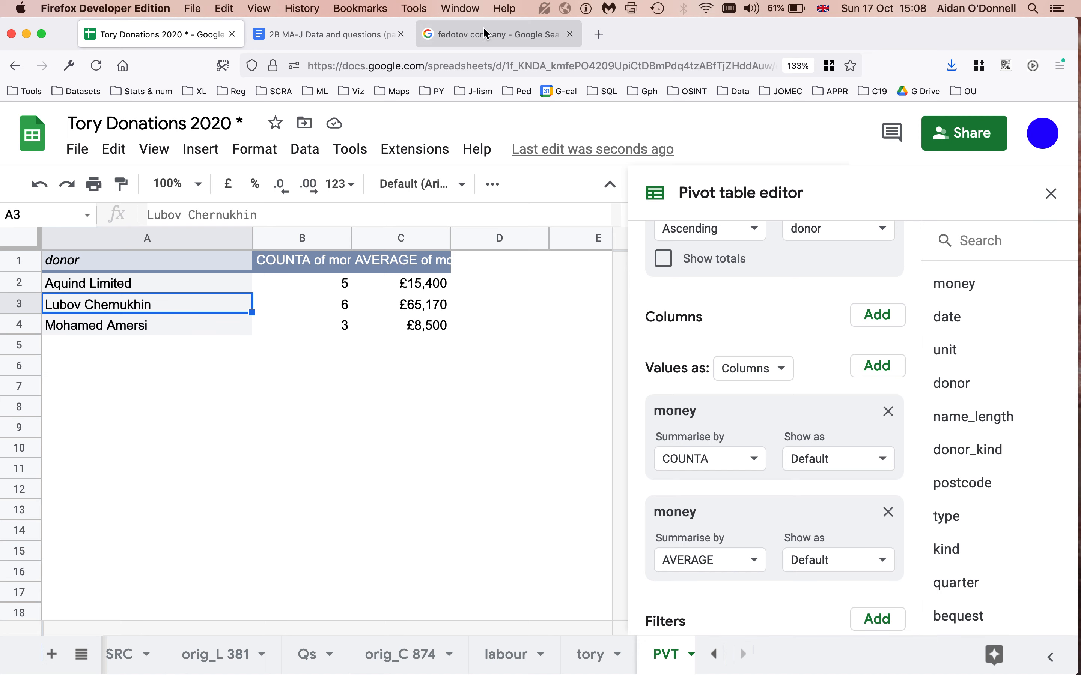
Read the next questions about donation months in the questions document, and check the tory sheet's date data in the spreadsheet.
{"action": "left_click", "coordinate": [317, 39]}
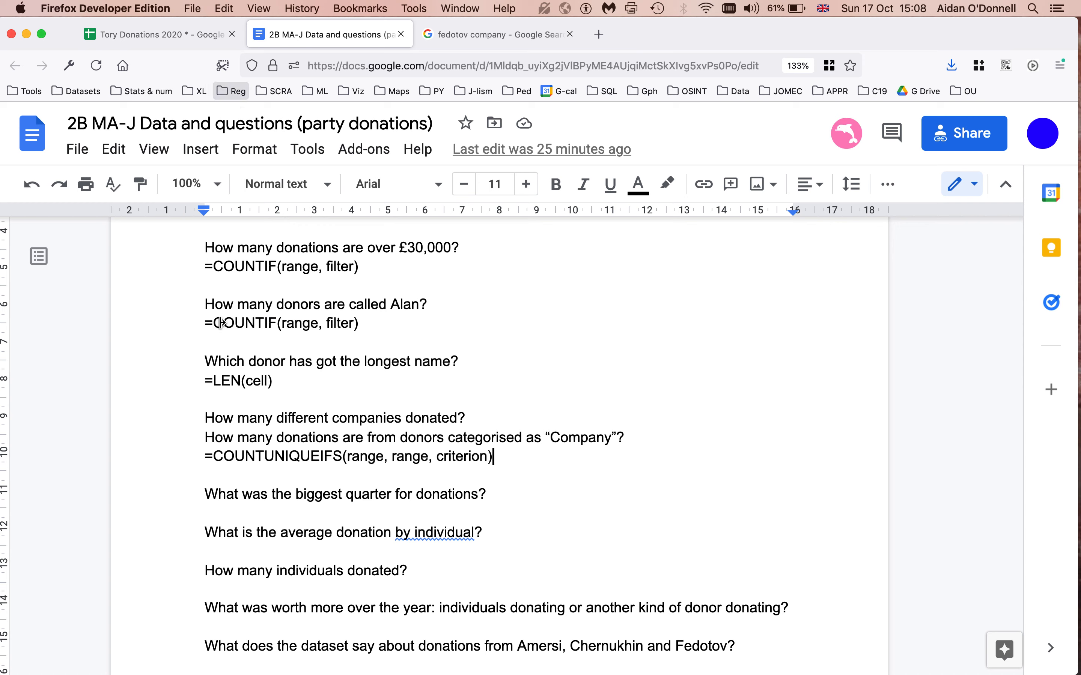
{"action": "scroll", "coordinate": [705, 492], "scroll_direction": "down", "scroll_amount": 1}
{"action": "scroll", "coordinate": [706, 492], "scroll_direction": "down", "scroll_amount": 3}
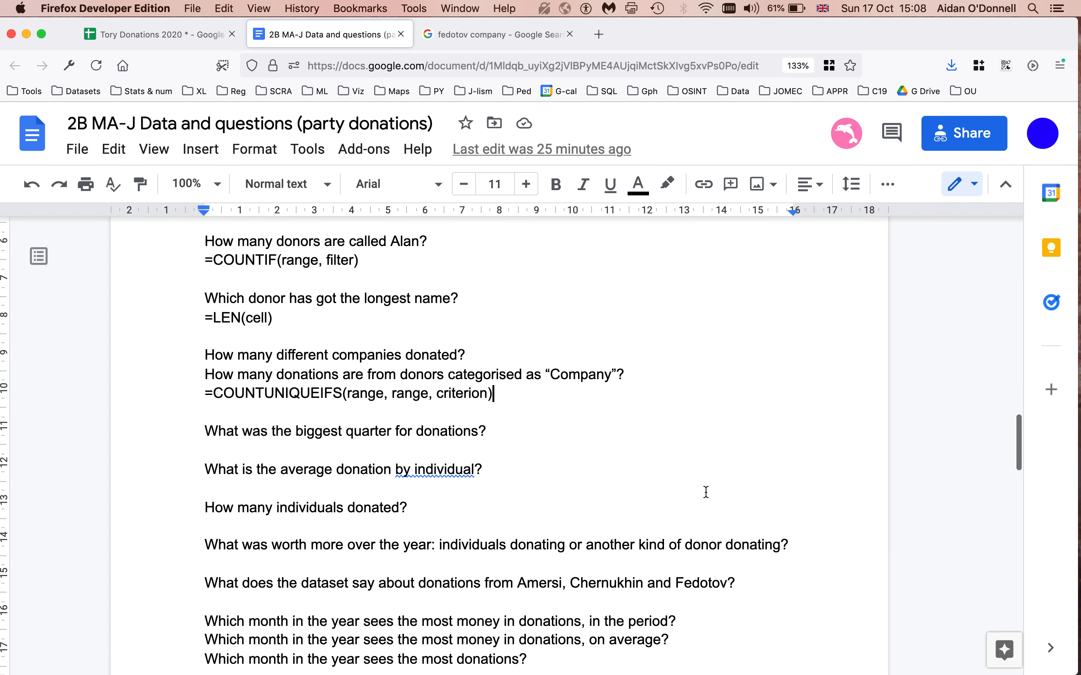
{"action": "scroll", "coordinate": [706, 492], "scroll_direction": "up", "scroll_amount": 2}
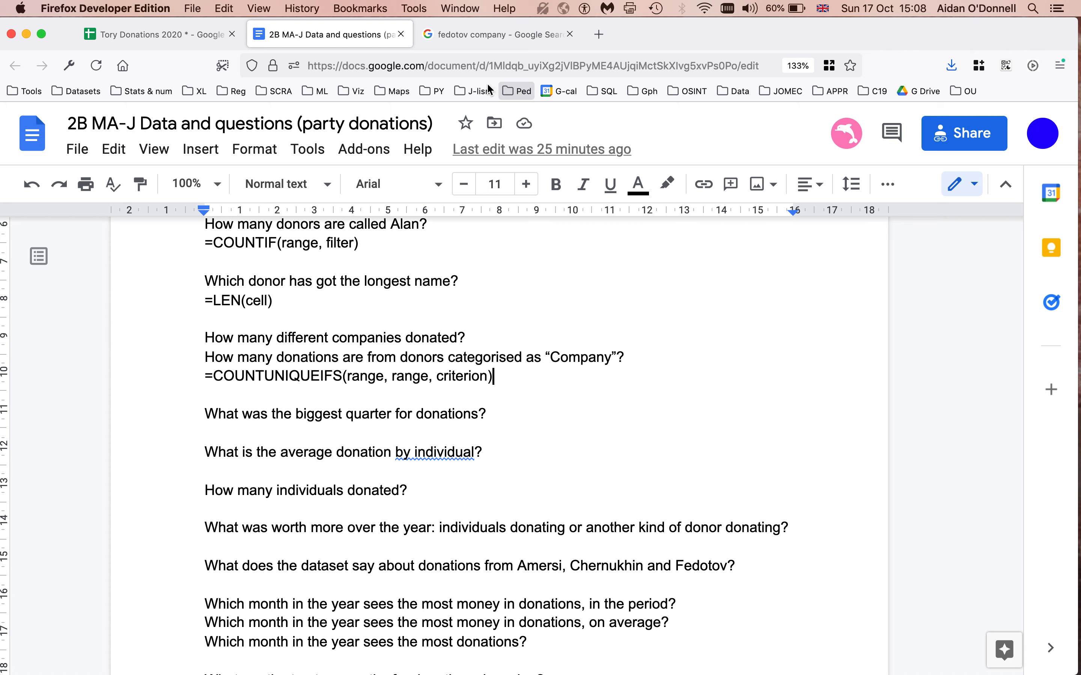
{"action": "left_click", "coordinate": [134, 34]}
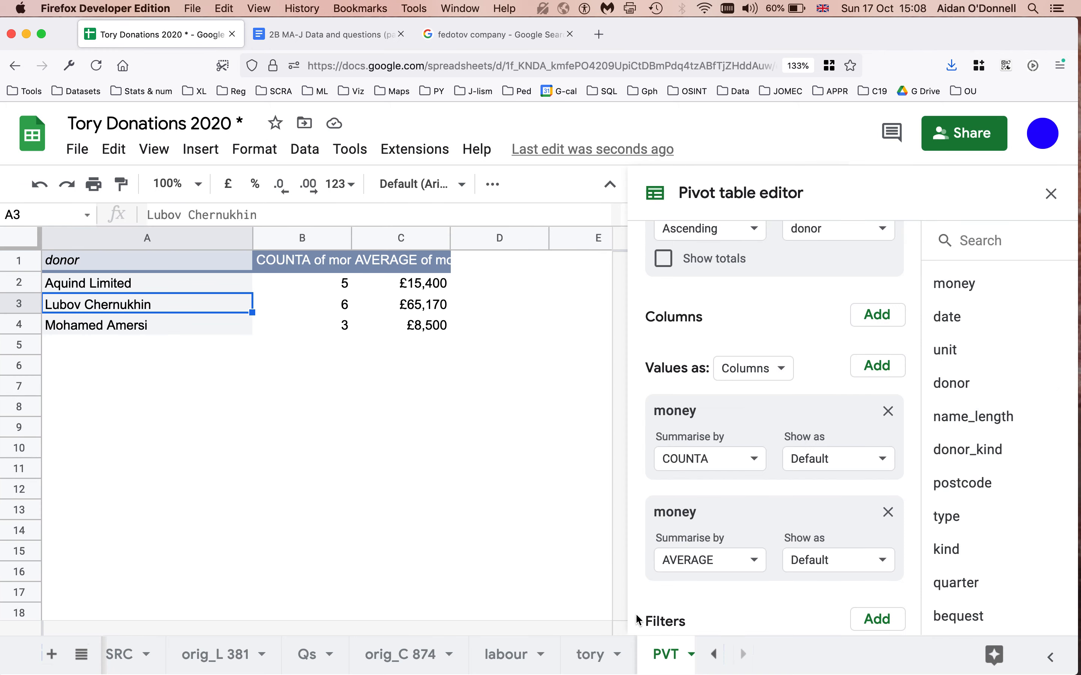
{"action": "left_click", "coordinate": [598, 662]}
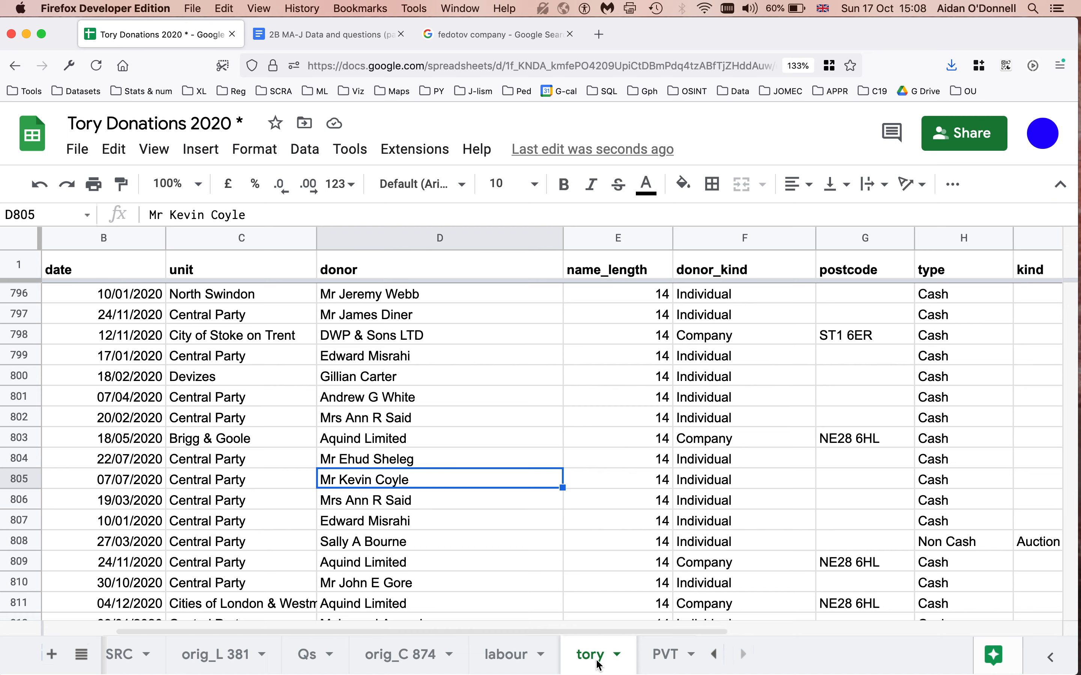
{"action": "left_click", "coordinate": [667, 655]}
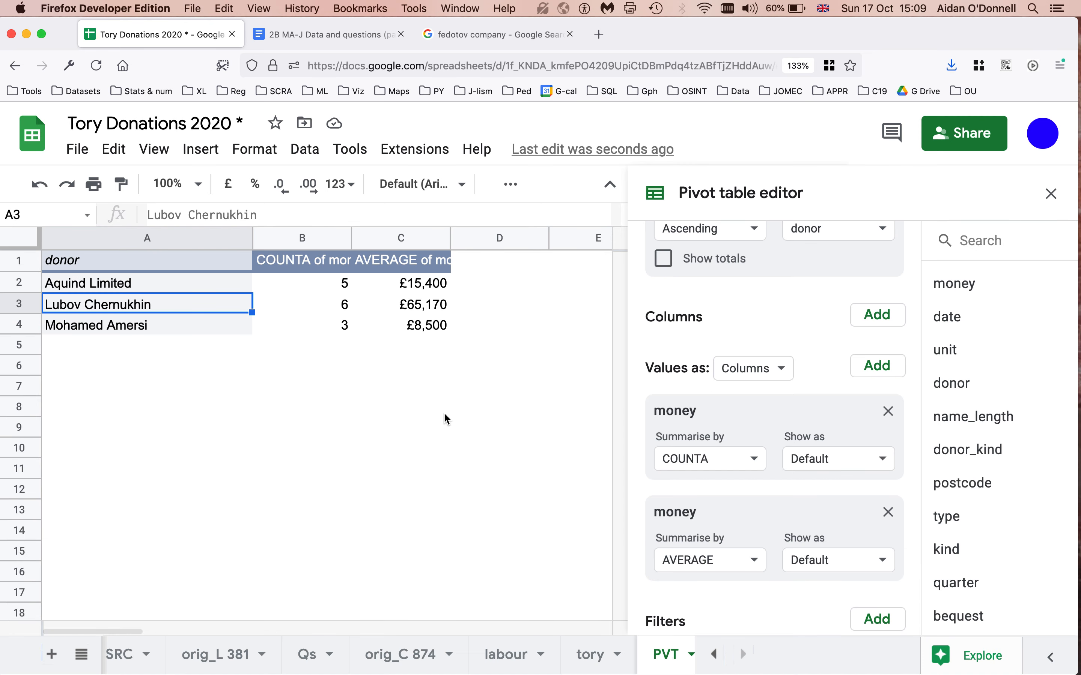
Empty the PVT pivot table by removing both money values, the donor filter and the donor row field.
{"action": "left_click", "coordinate": [888, 412]}
{"action": "left_click", "coordinate": [888, 412]}
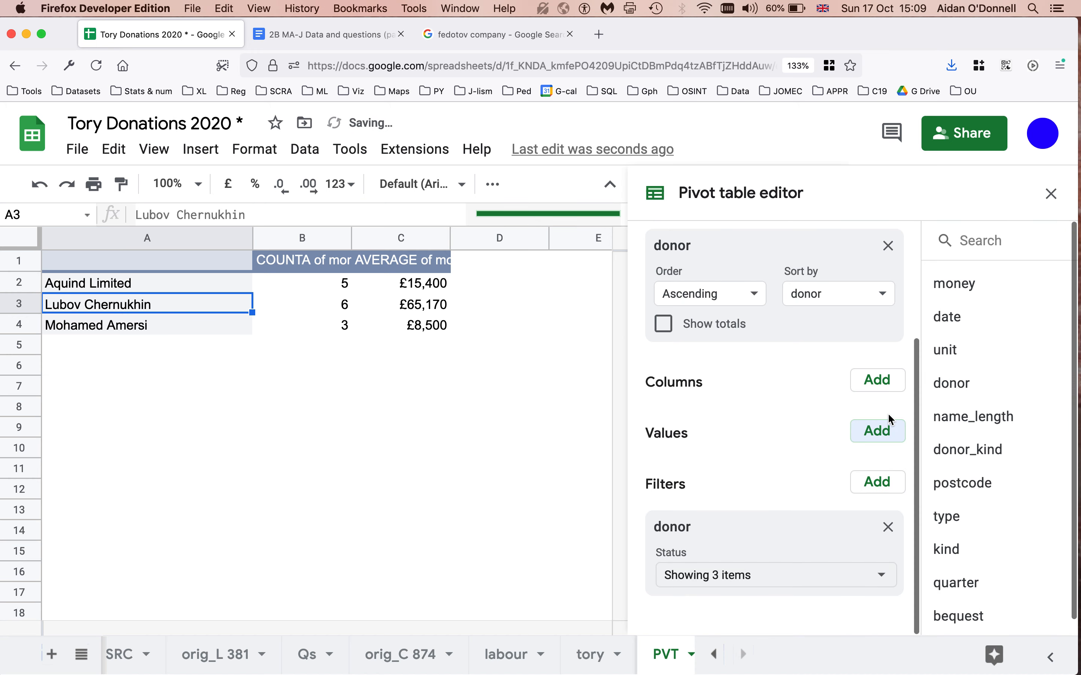
{"action": "left_click", "coordinate": [888, 531]}
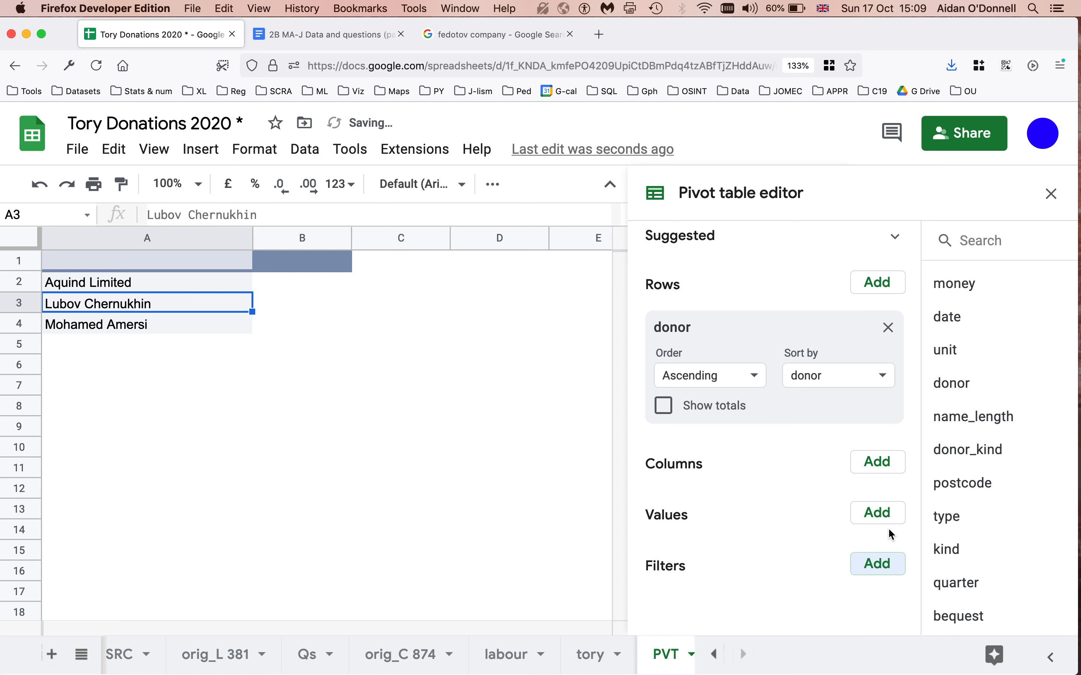
{"action": "left_click", "coordinate": [888, 328]}
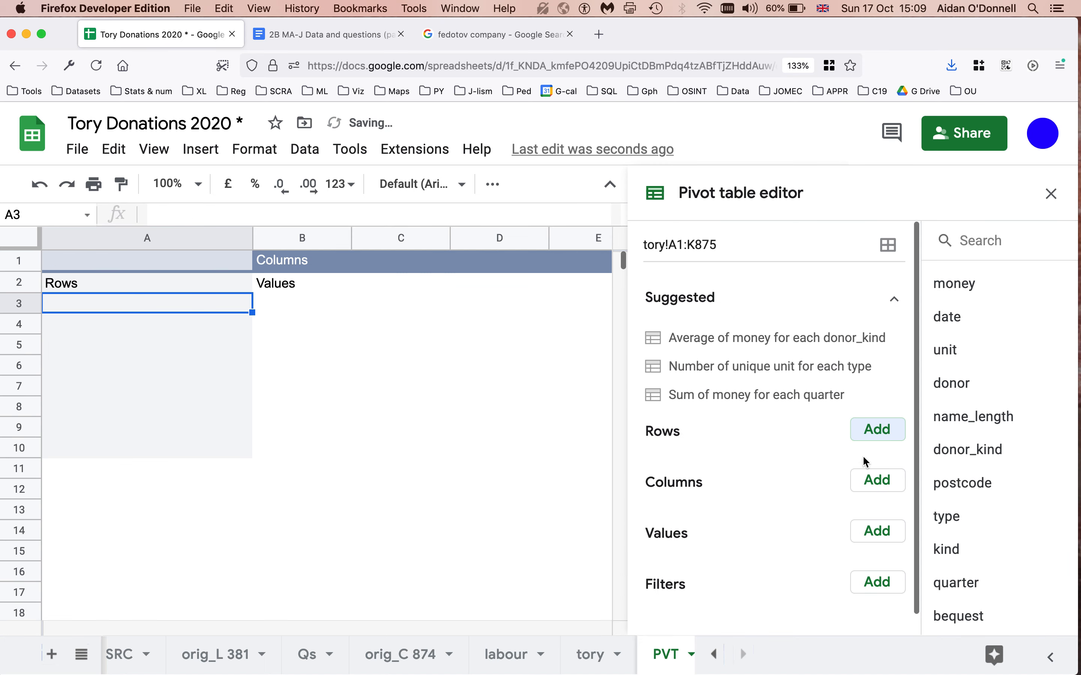
Add date as the pivot table's row field, check the tory sheet's dates, and narrow column A to fit the dates.
{"action": "left_click", "coordinate": [878, 430]}
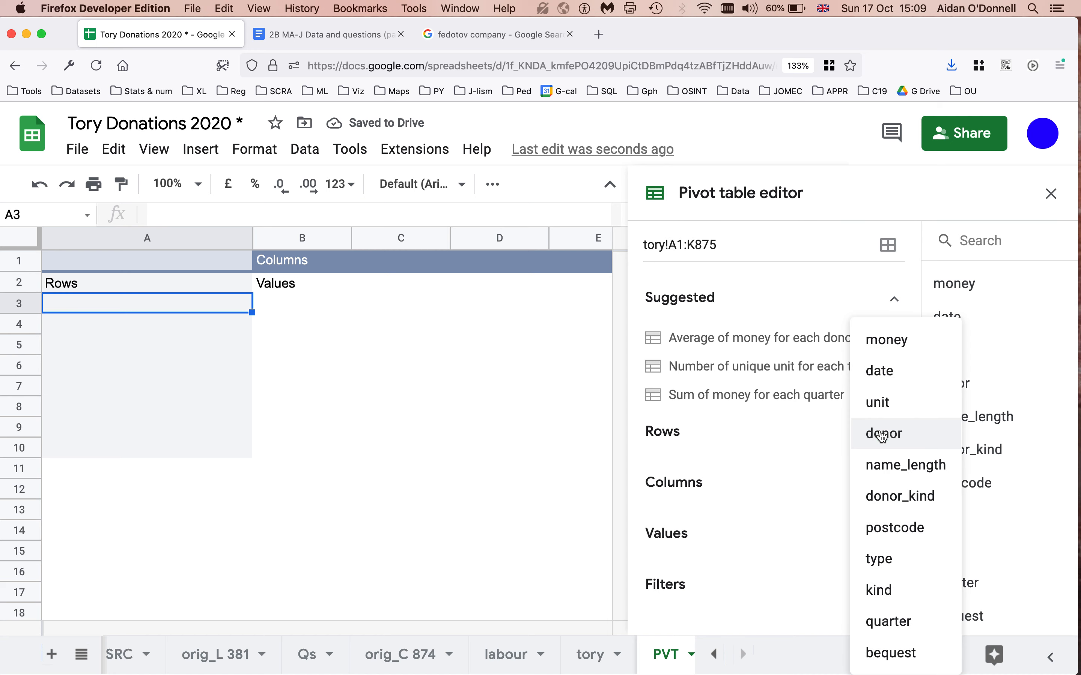
{"action": "left_click", "coordinate": [897, 371]}
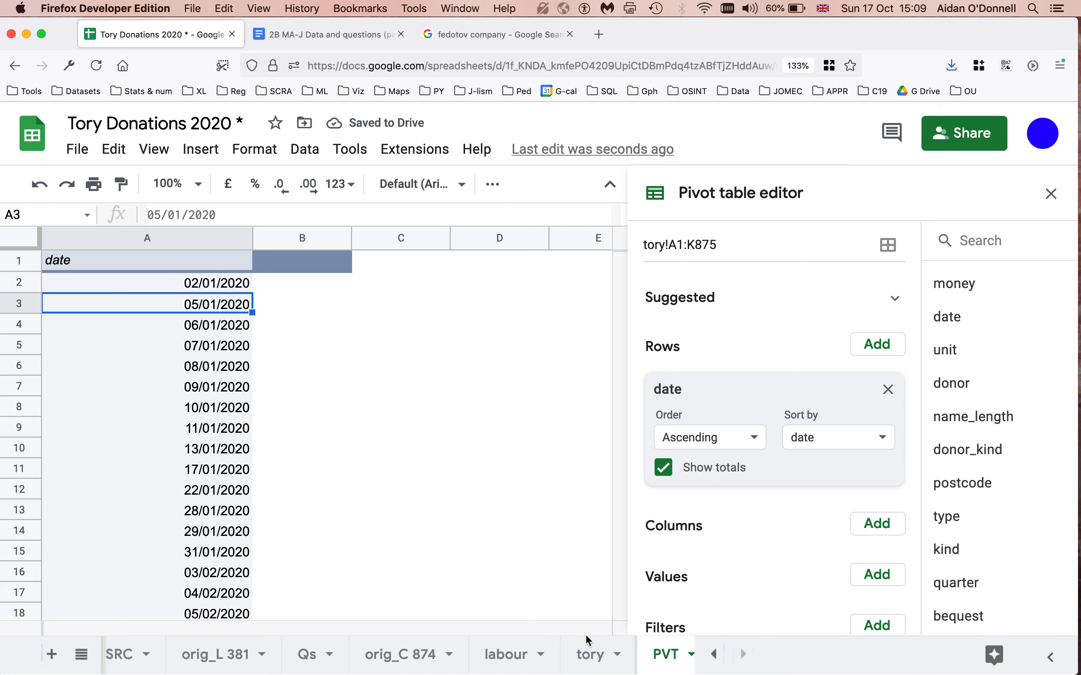
{"action": "left_click", "coordinate": [592, 656]}
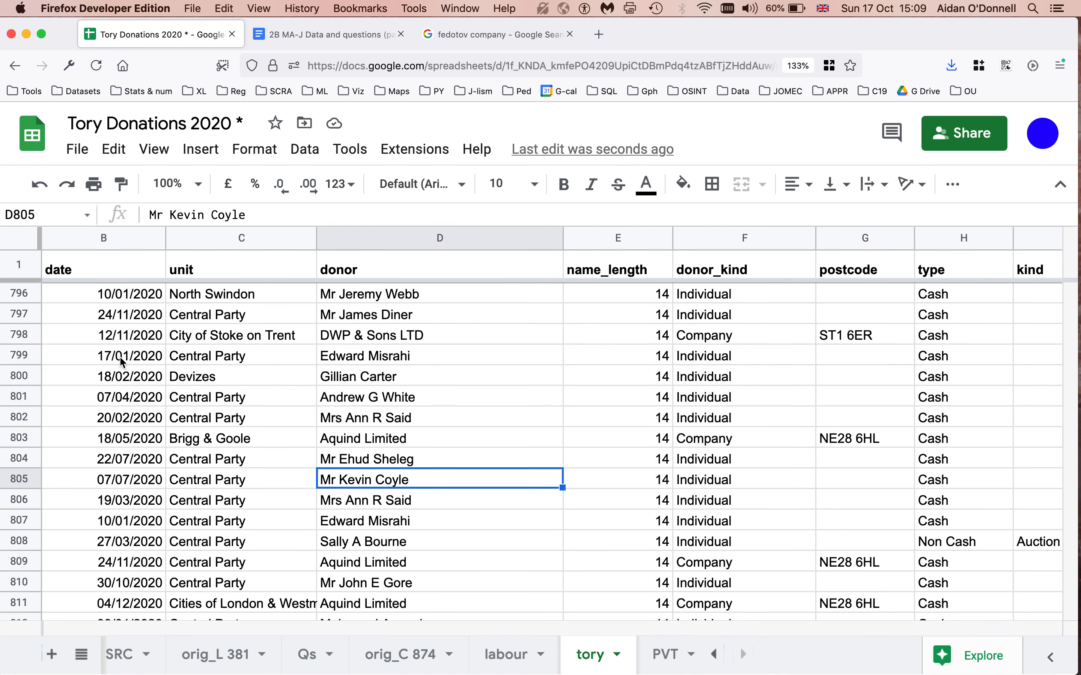
{"action": "left_click", "coordinate": [665, 655]}
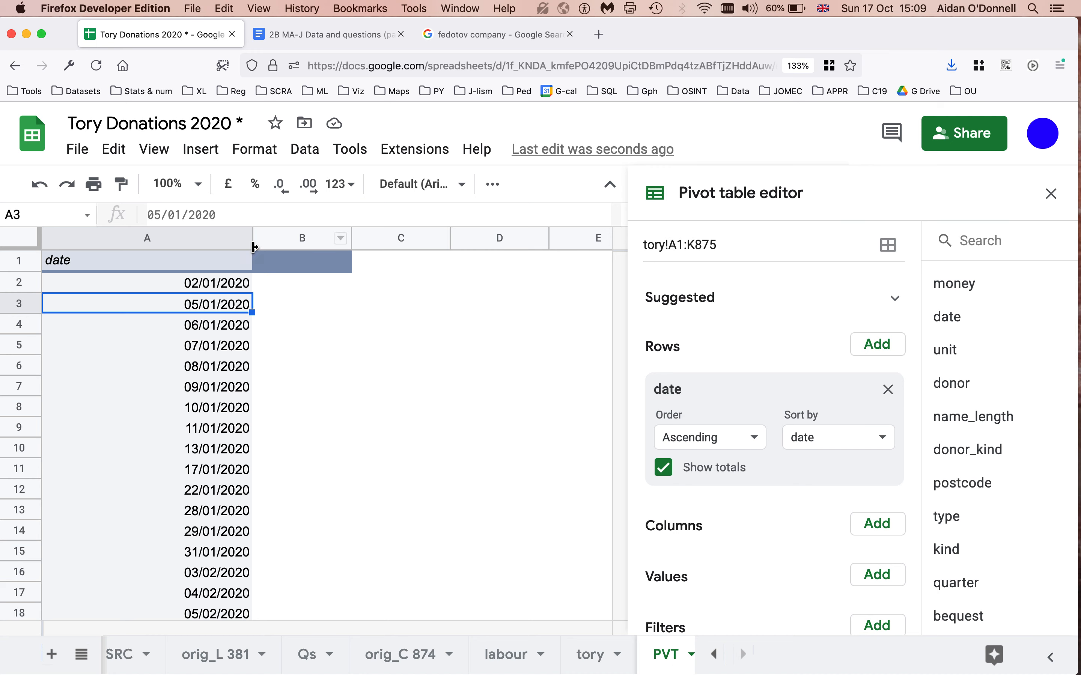
{"action": "left_click_drag", "start_coordinate": [252, 238], "coordinate": [143, 237]}
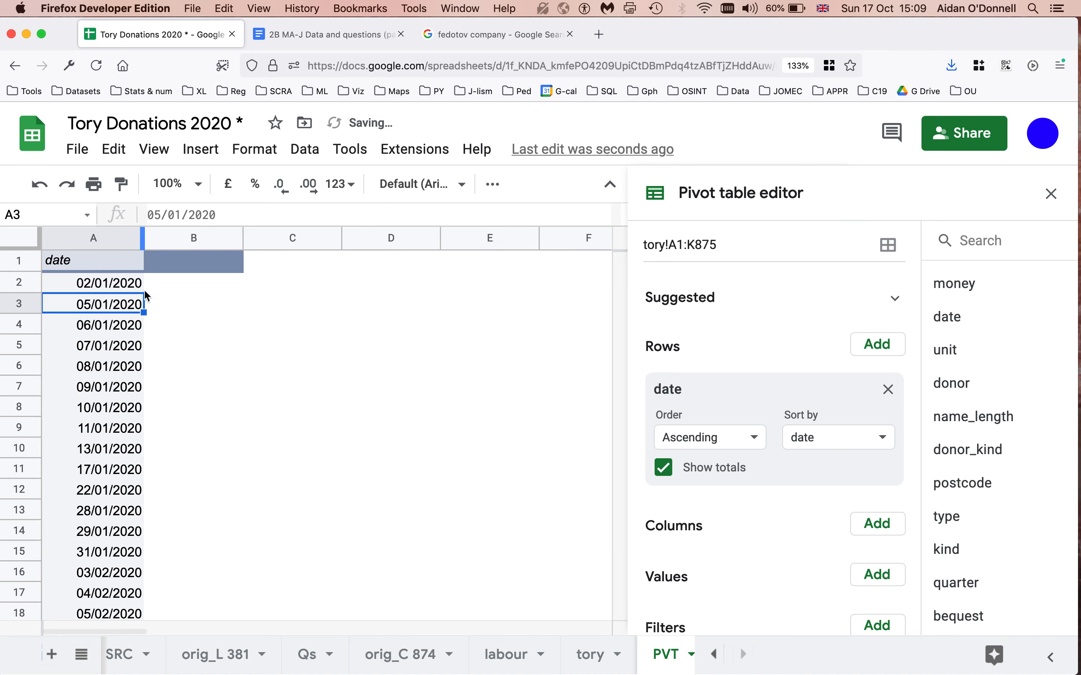
Group the pivot table's date rows by Month and hide their totals.
{"action": "right_click", "coordinate": [90, 308]}
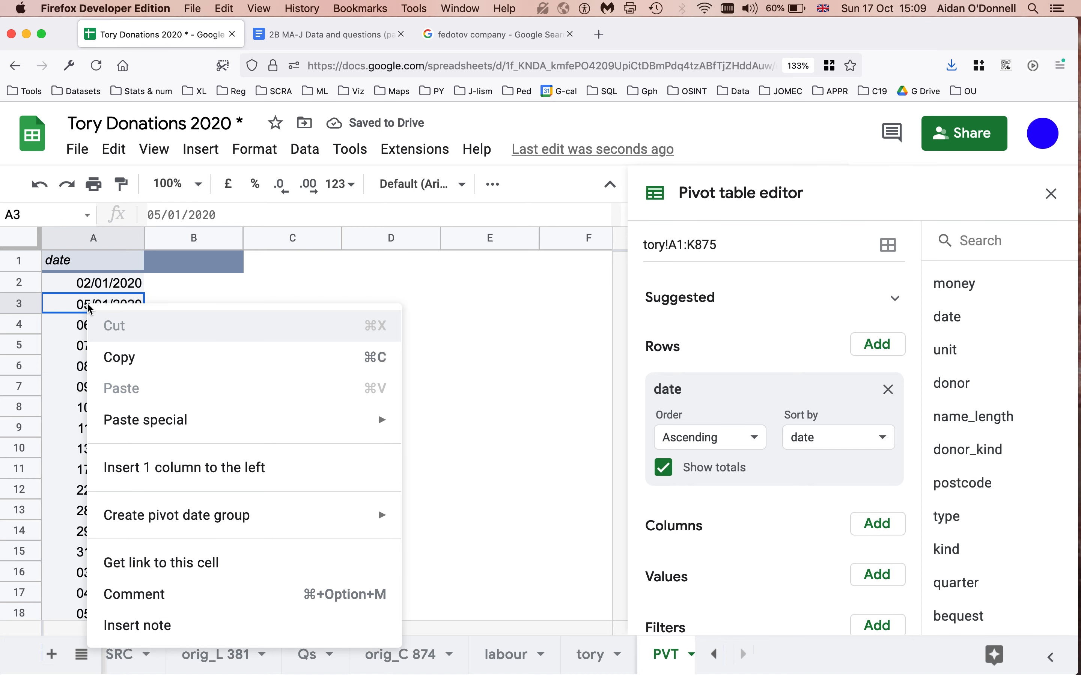
{"action": "mouse_move", "coordinate": [249, 522]}
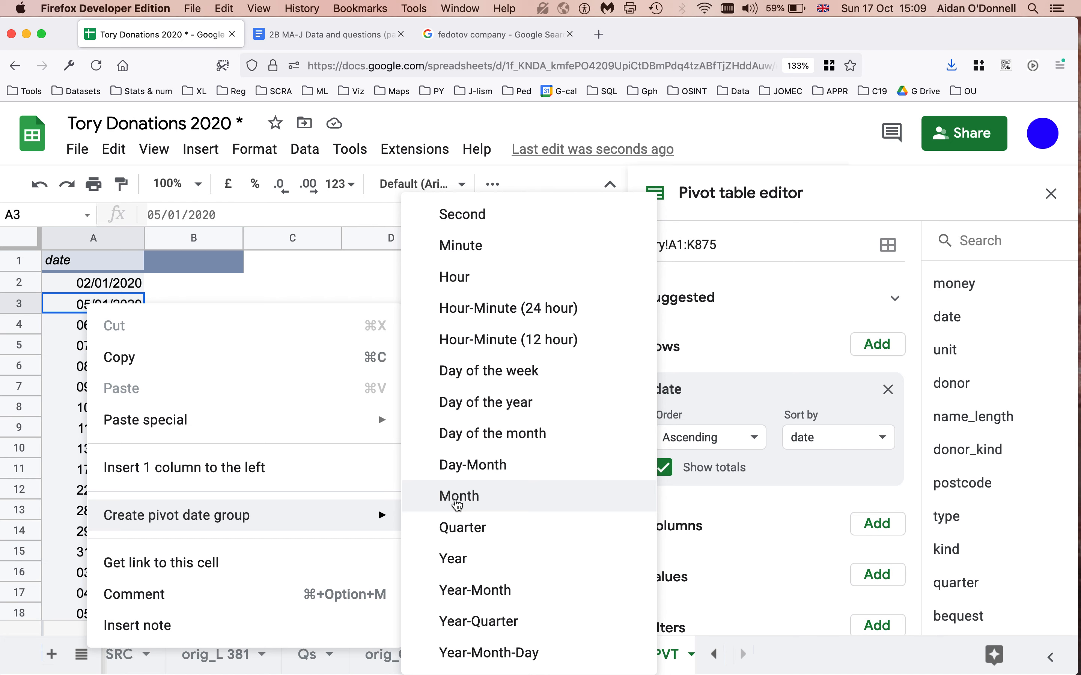
{"action": "left_click", "coordinate": [457, 503]}
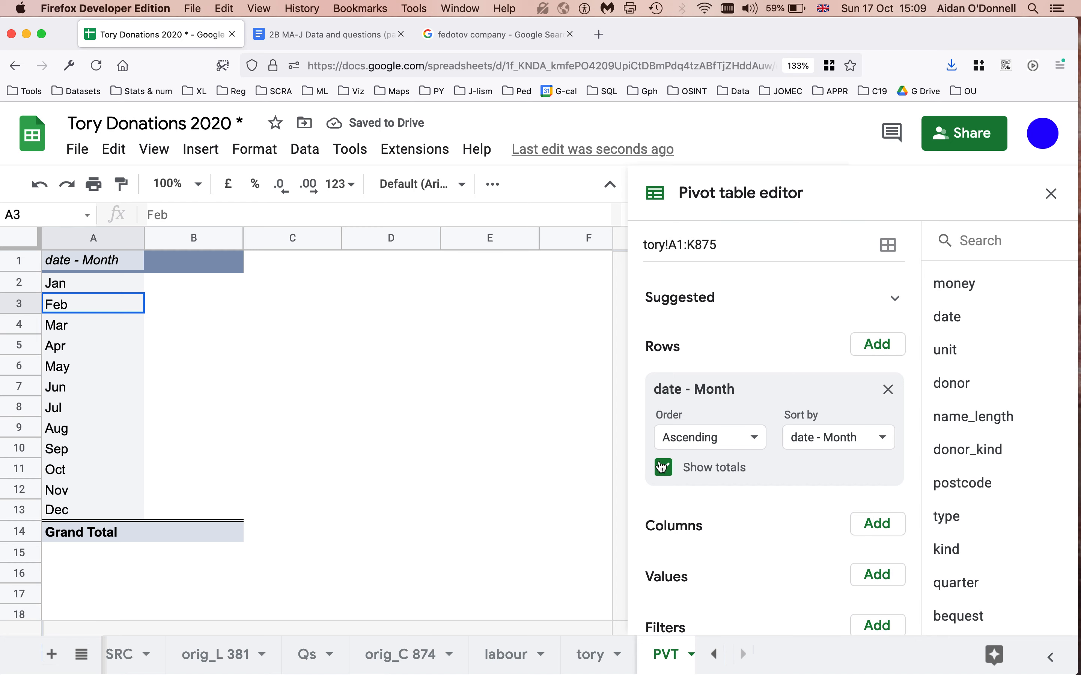
{"action": "left_click", "coordinate": [663, 474]}
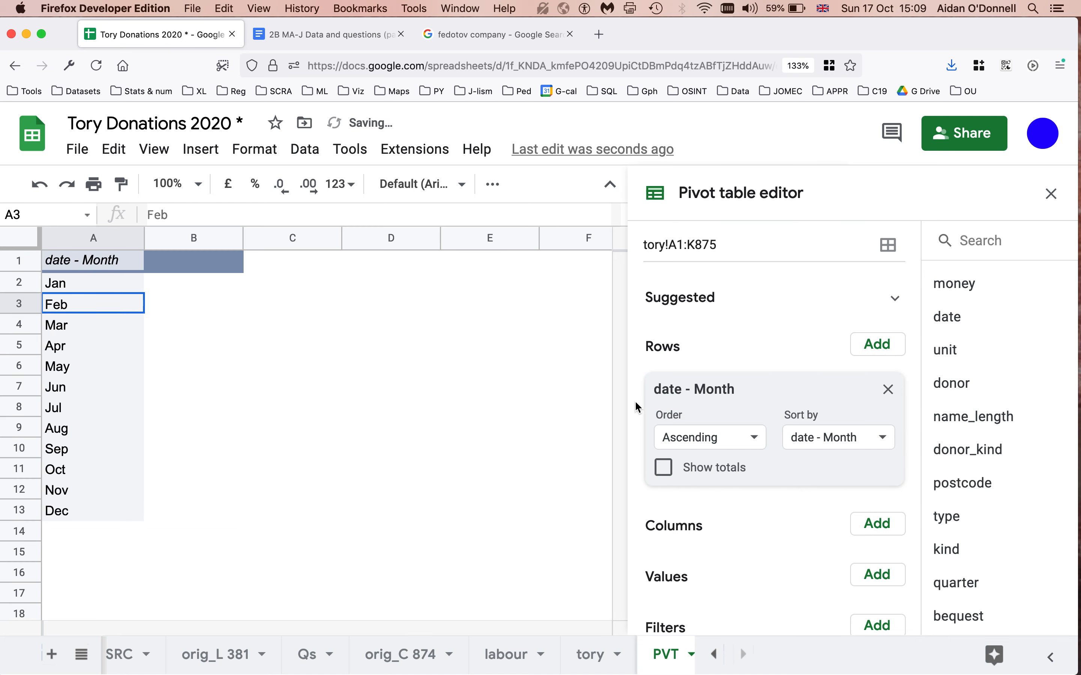
Add money as a value summarised by COUNTA and review the number of donations for the first months.
{"action": "scroll", "coordinate": [780, 364], "scroll_direction": "down", "scroll_amount": 3}
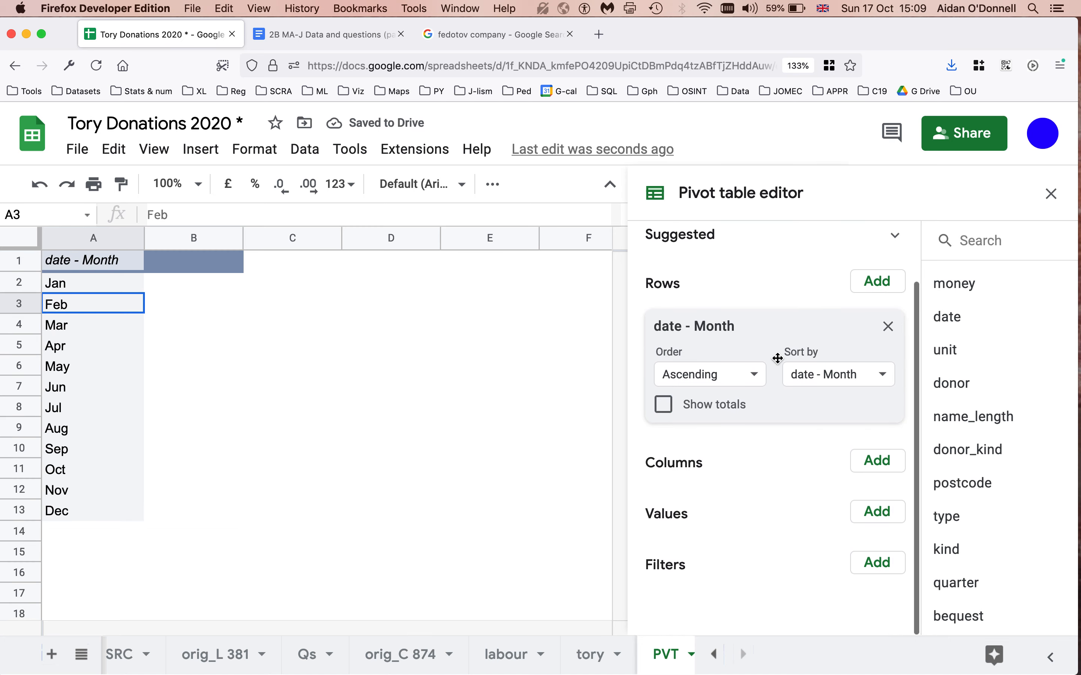
{"action": "left_click", "coordinate": [880, 513]}
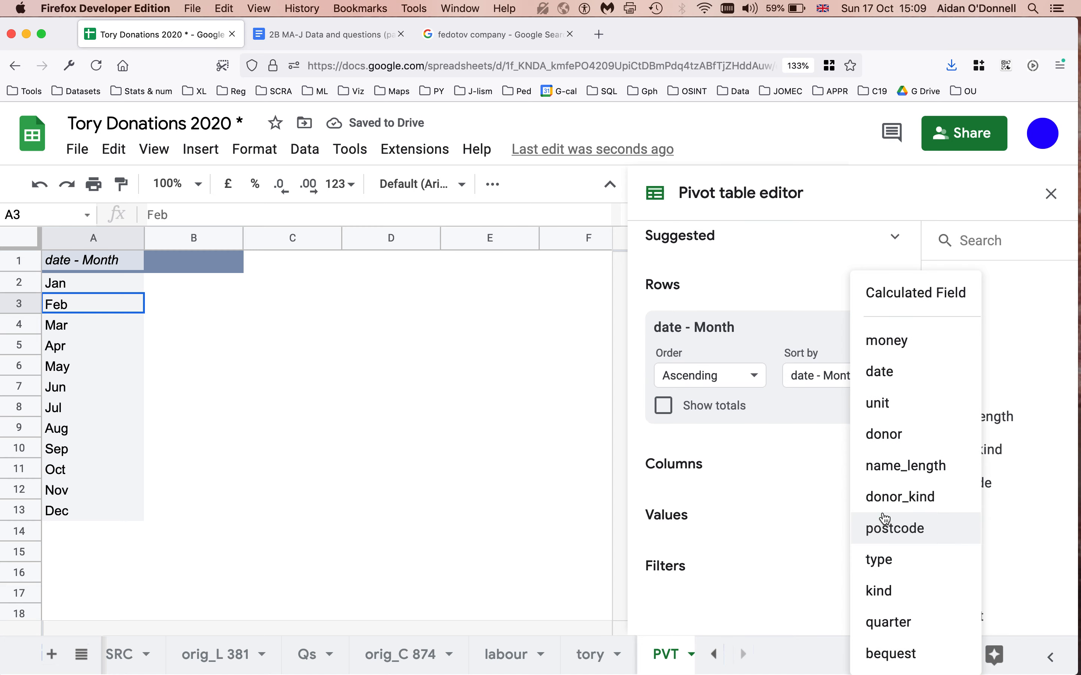
{"action": "left_click", "coordinate": [881, 347]}
{"action": "scroll", "coordinate": [799, 507], "scroll_direction": "down", "scroll_amount": 3}
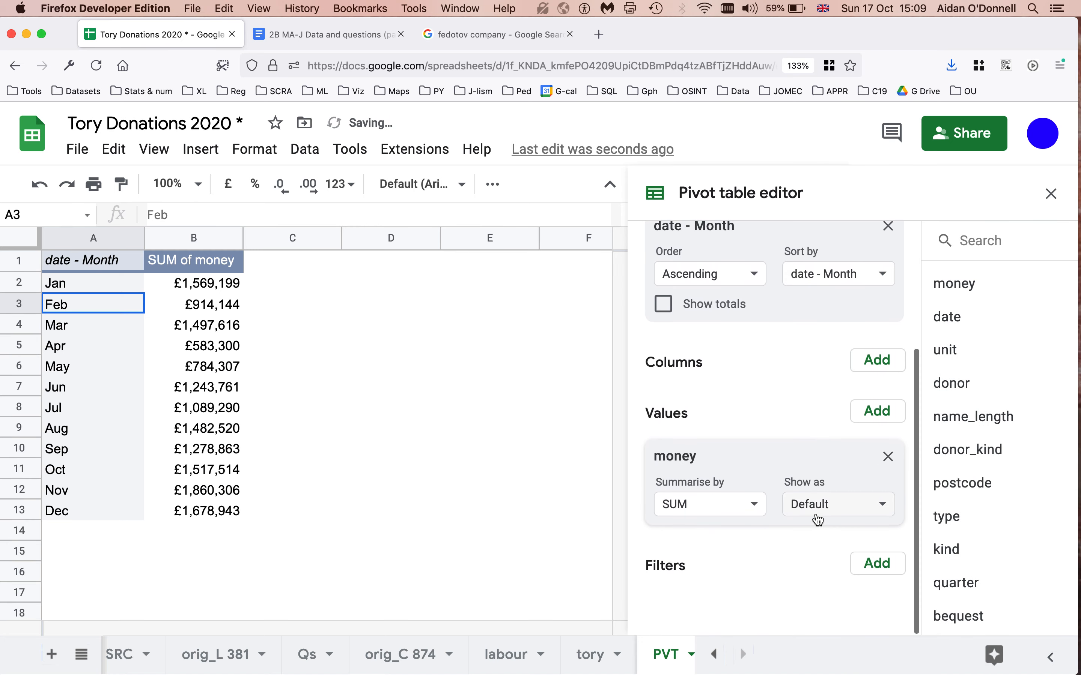
{"action": "left_click", "coordinate": [716, 513]}
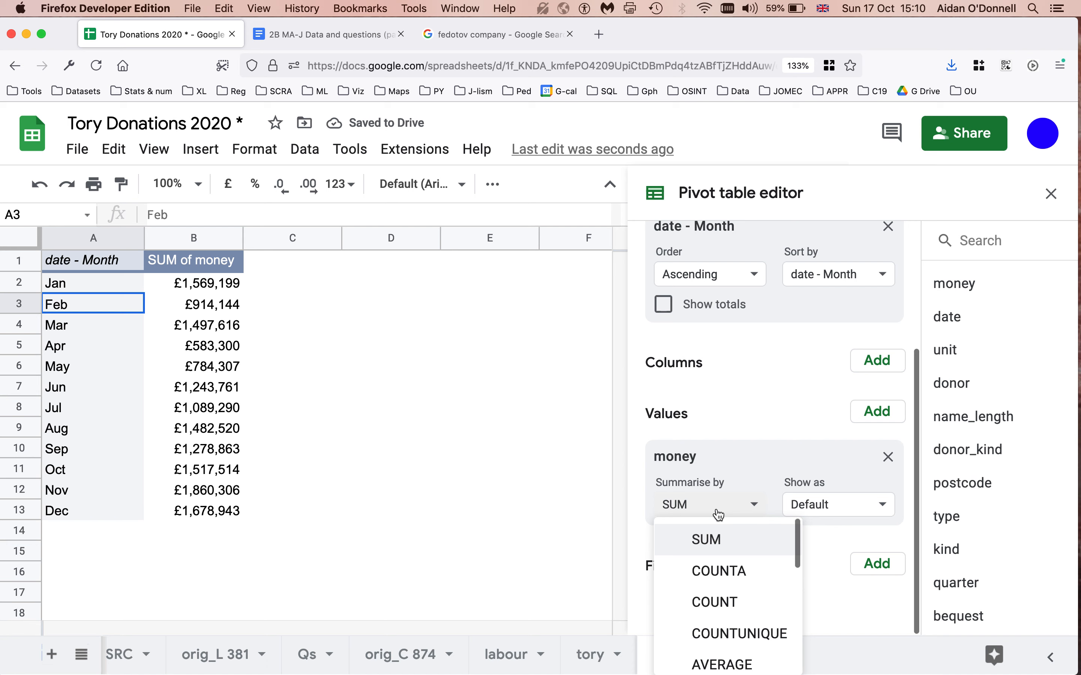
{"action": "left_click", "coordinate": [723, 580]}
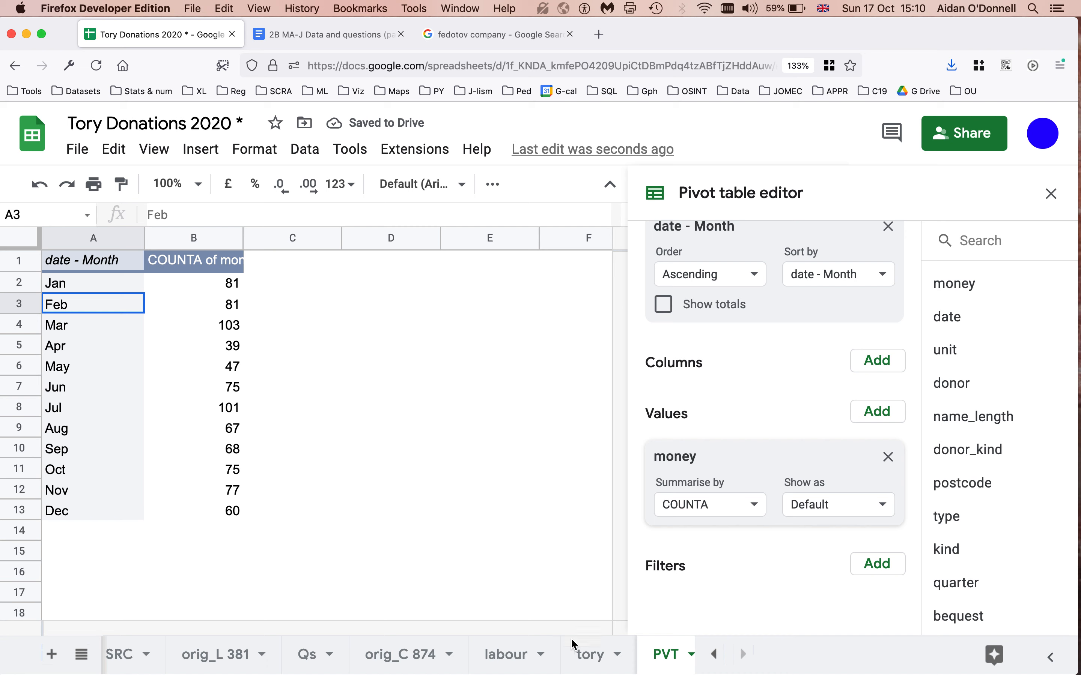
{"action": "left_click", "coordinate": [213, 290]}
{"action": "key", "text": "Down"}
{"action": "key", "text": "Down"}
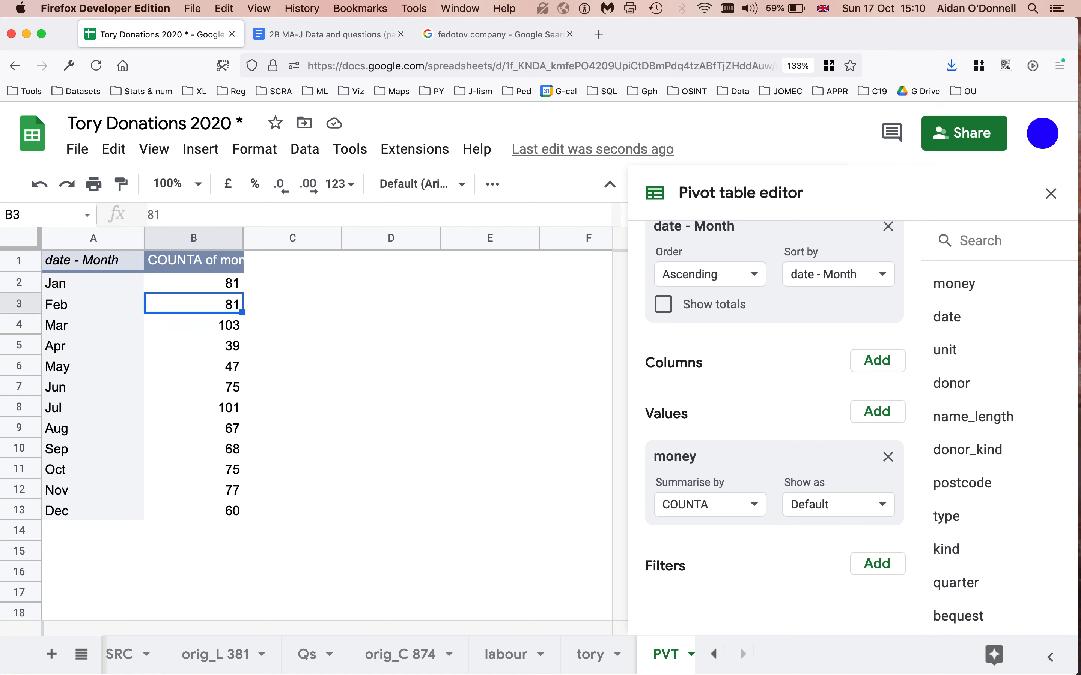
Check the month questions in the questions document, and summarise the pivot table's money value by SUM.
{"action": "left_click", "coordinate": [343, 36]}
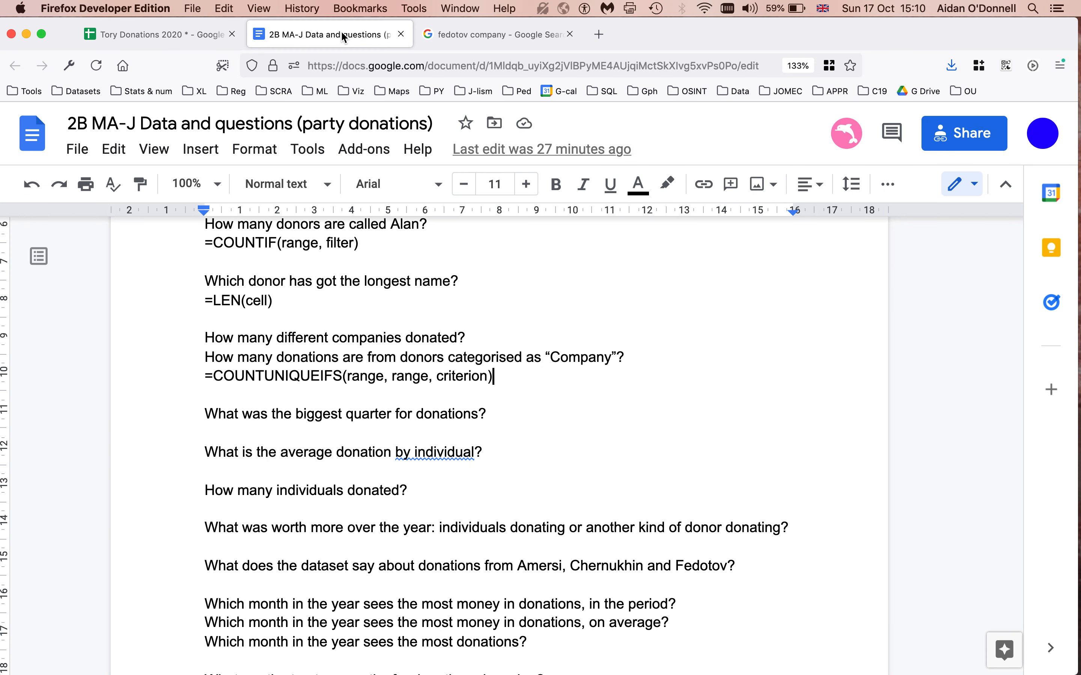
{"action": "left_click", "coordinate": [165, 36]}
{"action": "left_click", "coordinate": [714, 504]}
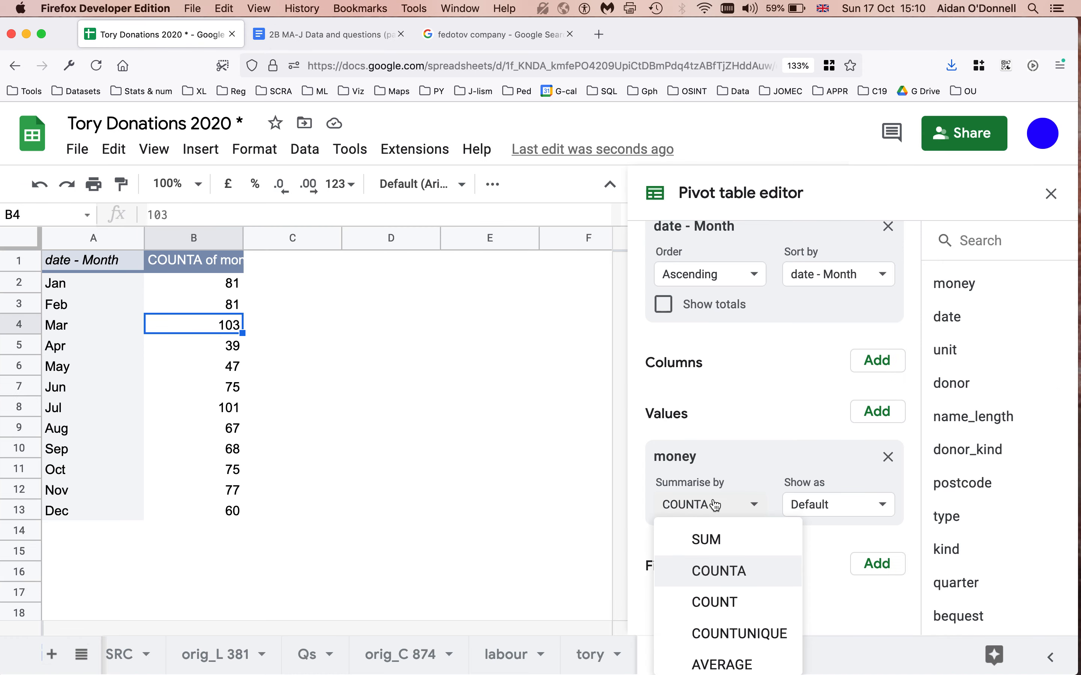
{"action": "left_click", "coordinate": [722, 530]}
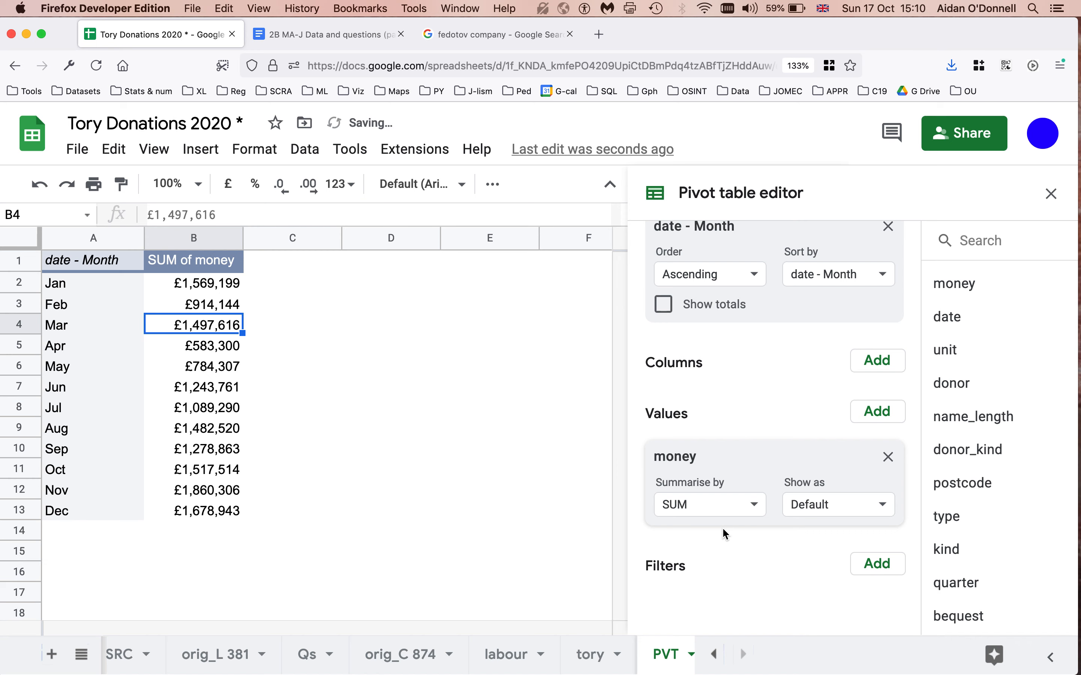
Sort the month rows by SUM of money in descending order.
{"action": "left_click", "coordinate": [221, 286]}
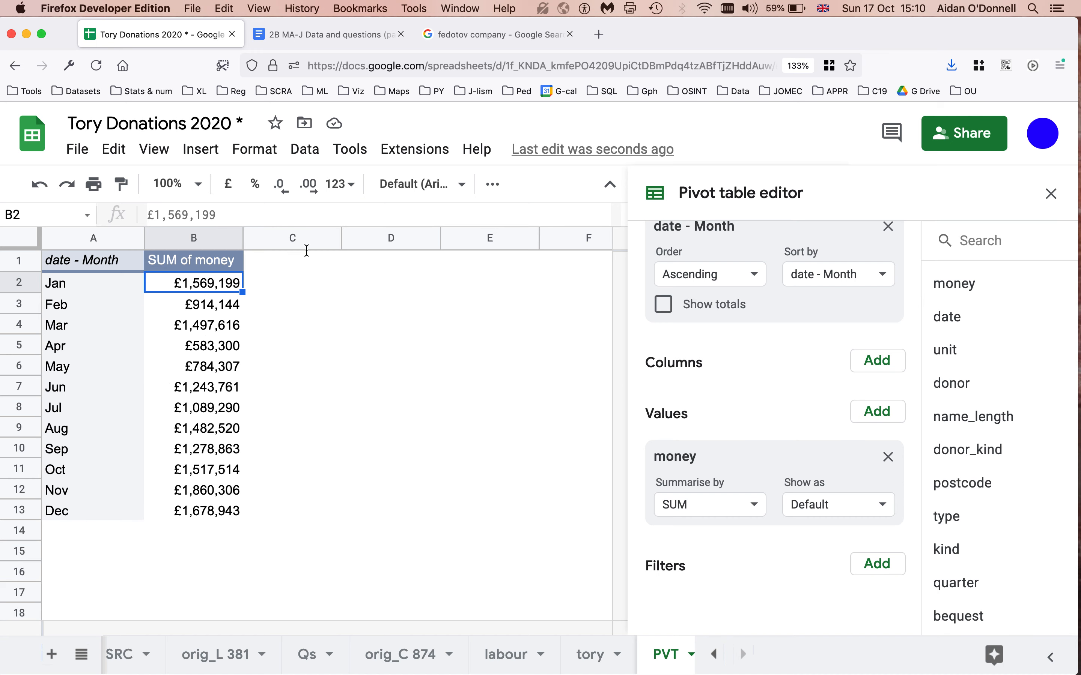
{"action": "scroll", "coordinate": [752, 448], "scroll_direction": "up", "scroll_amount": 2}
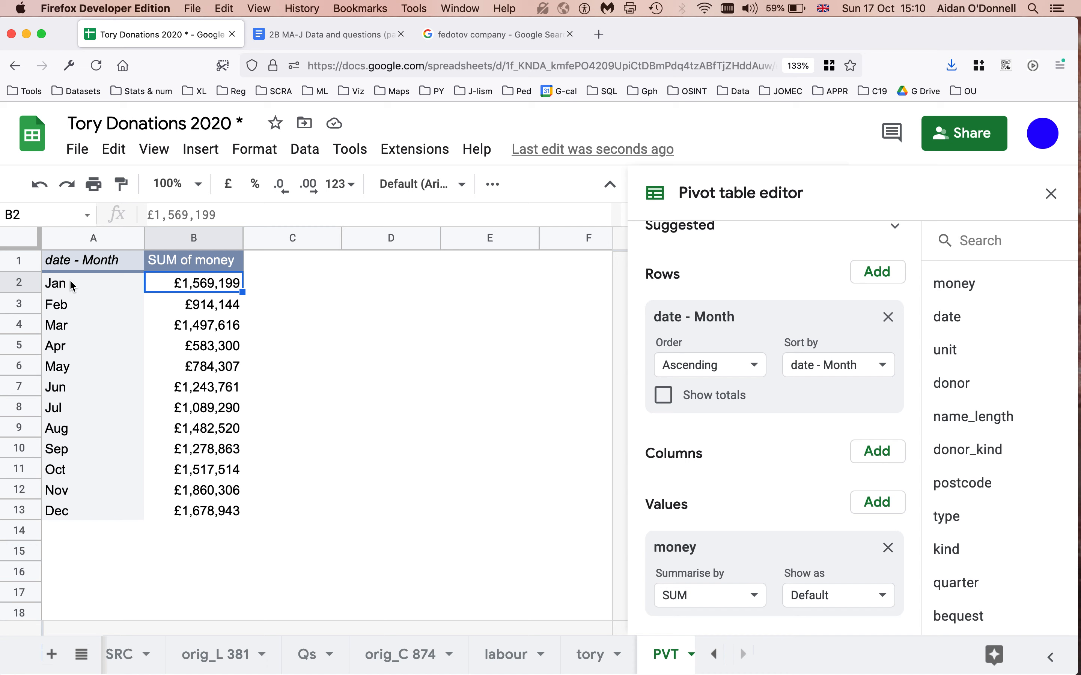
{"action": "left_click", "coordinate": [856, 369]}
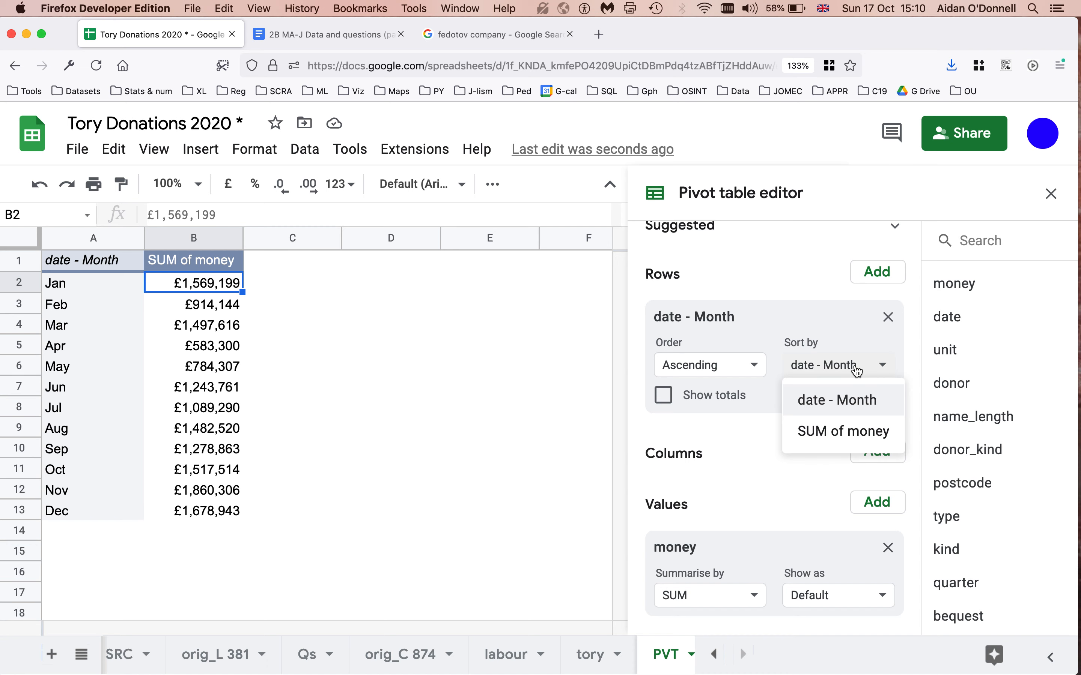
{"action": "left_click", "coordinate": [866, 440]}
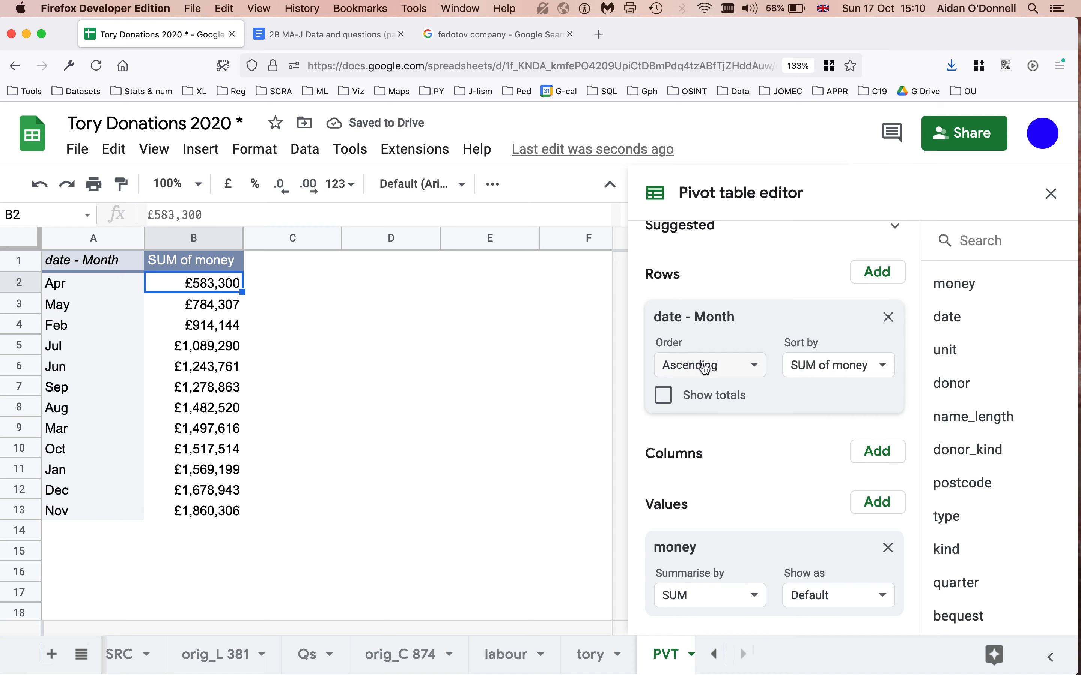
{"action": "left_click", "coordinate": [721, 377]}
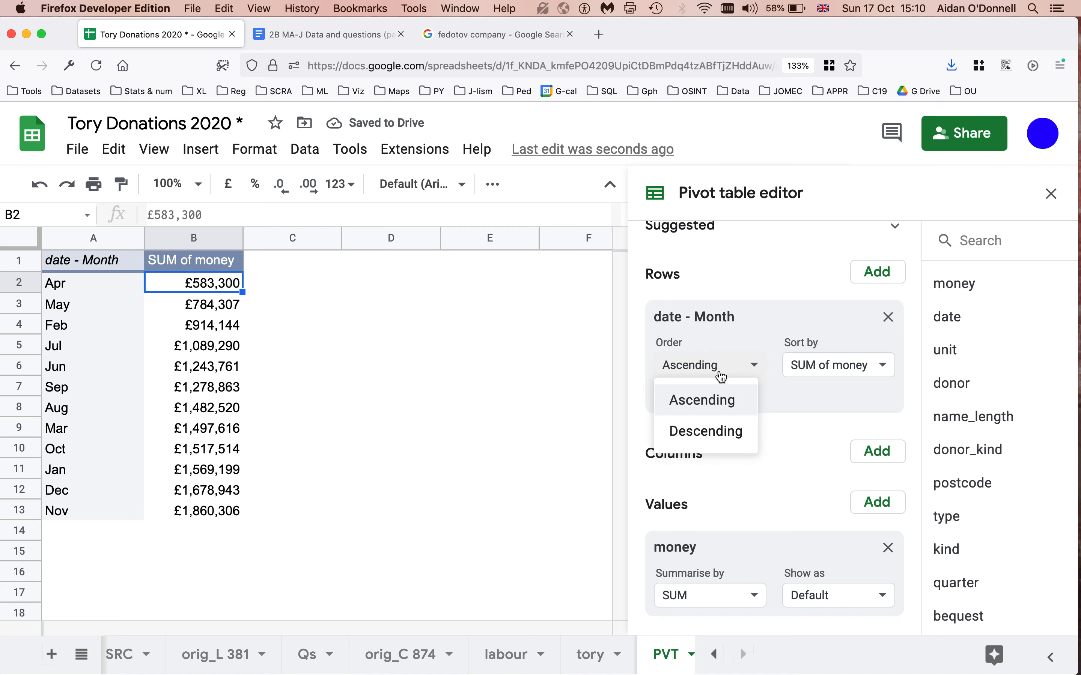
{"action": "left_click", "coordinate": [724, 436]}
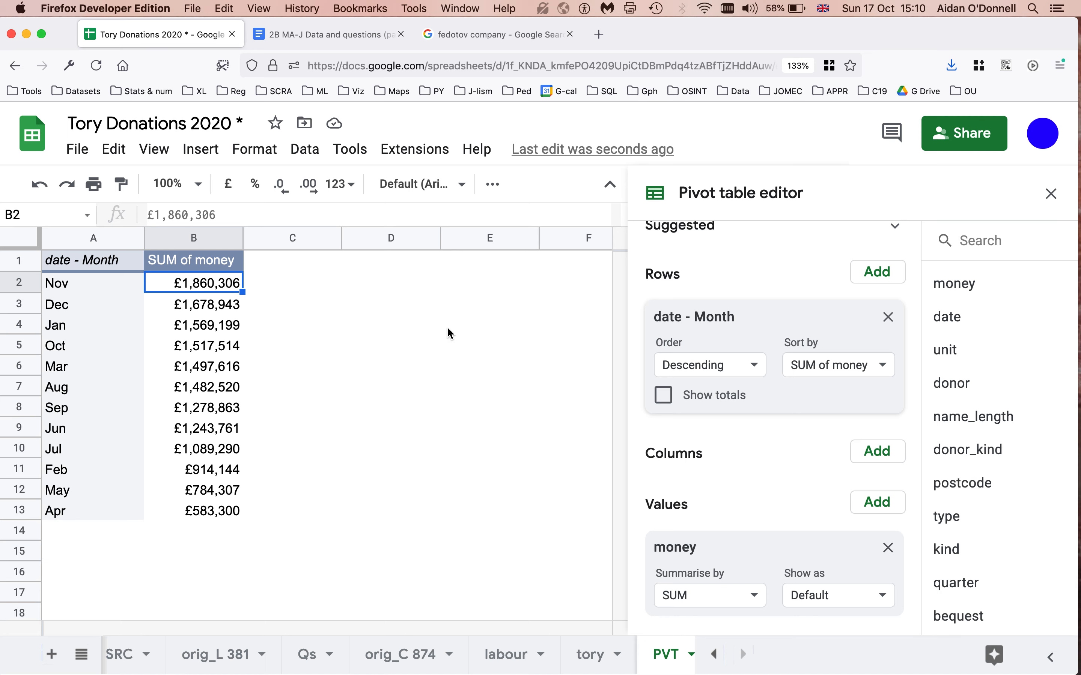
Read the question about the highest average month in the questions document, and summarise the money value by AVERAGE.
{"action": "left_click", "coordinate": [333, 32]}
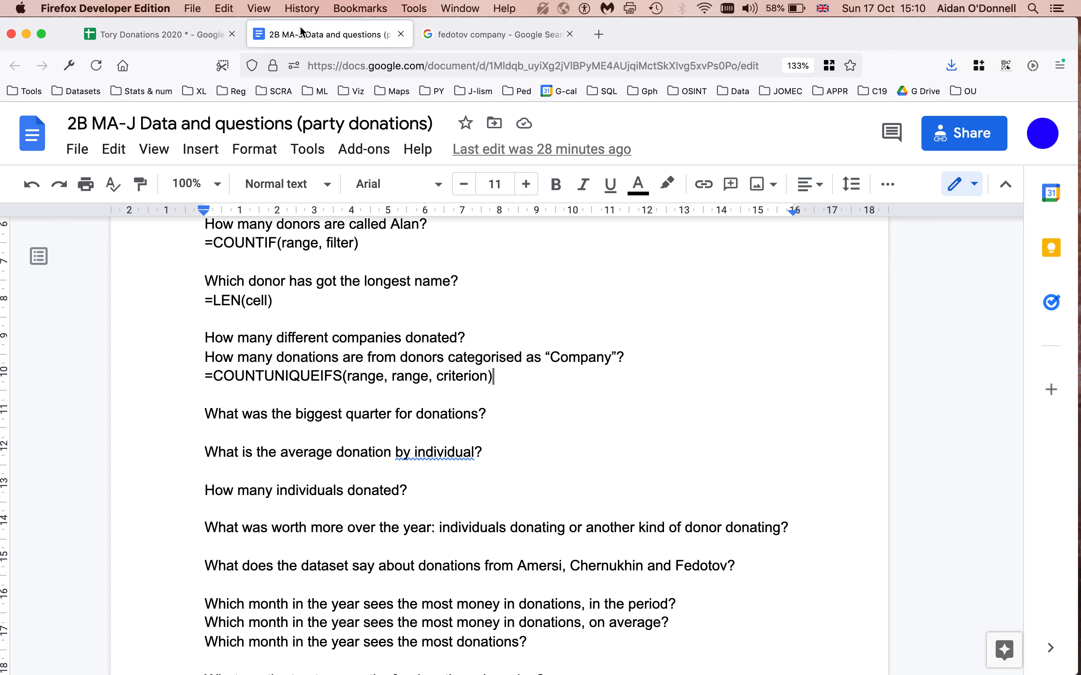
{"action": "left_click", "coordinate": [159, 35]}
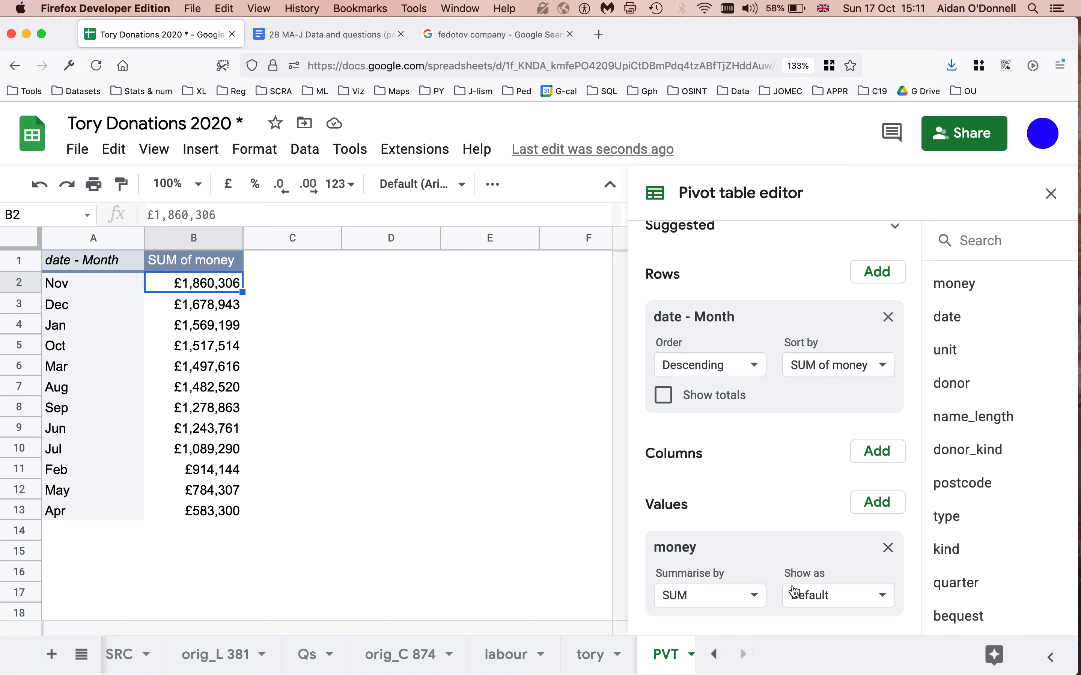
{"action": "left_click", "coordinate": [731, 603]}
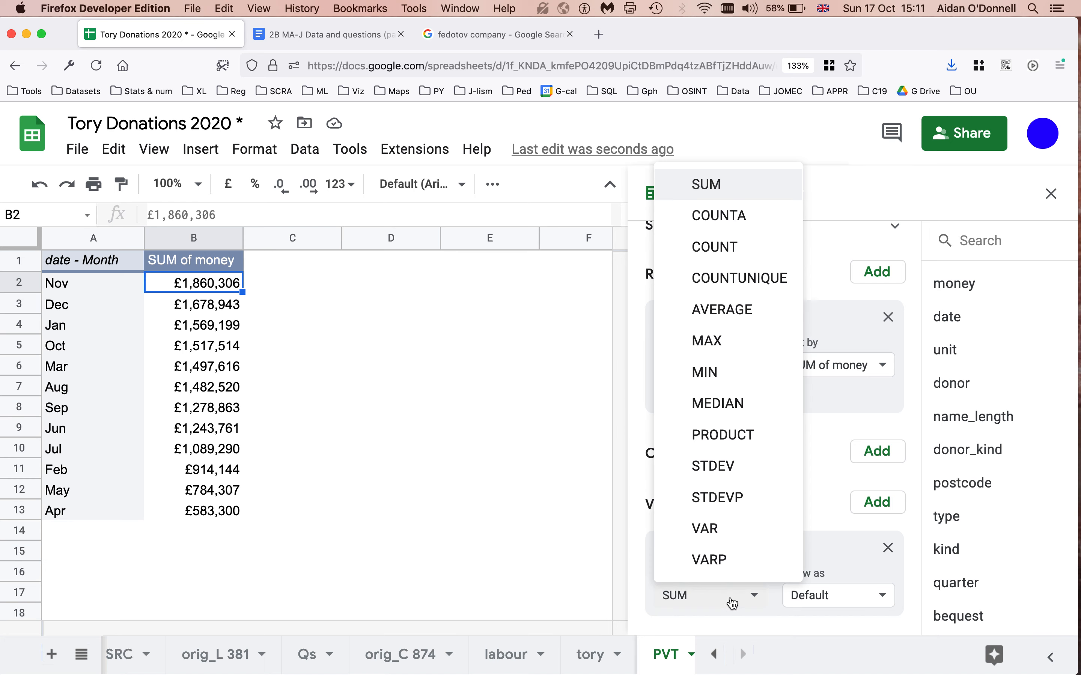
{"action": "left_click", "coordinate": [734, 308]}
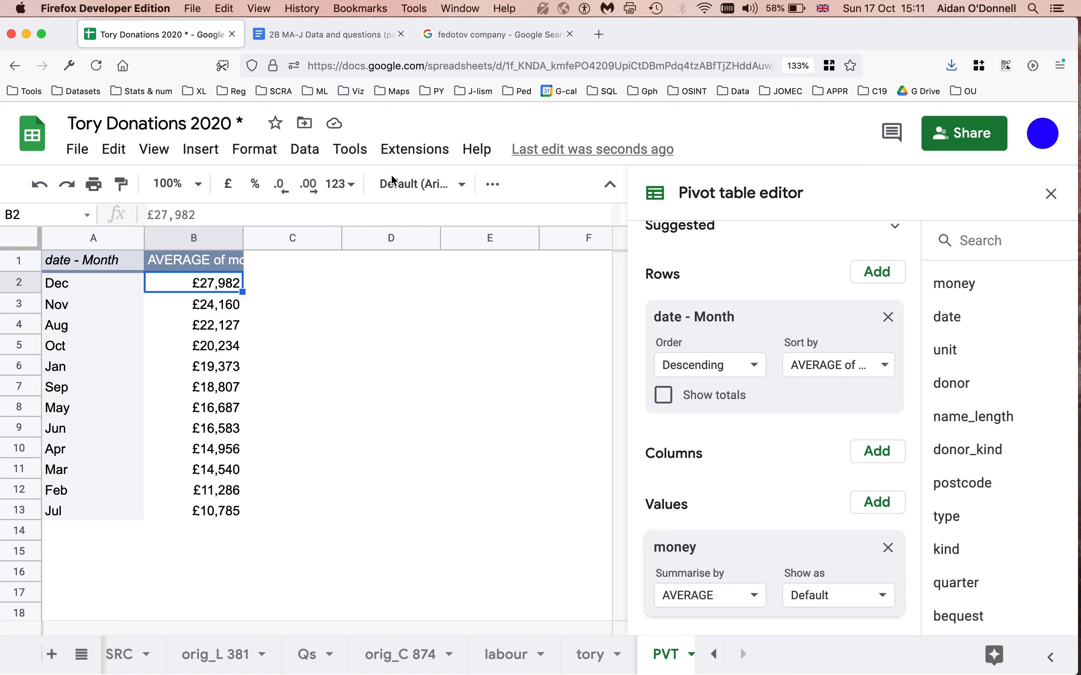
Read the question about the month with the most donations, and summarise the money value by COUNTA.
{"action": "left_click", "coordinate": [339, 36]}
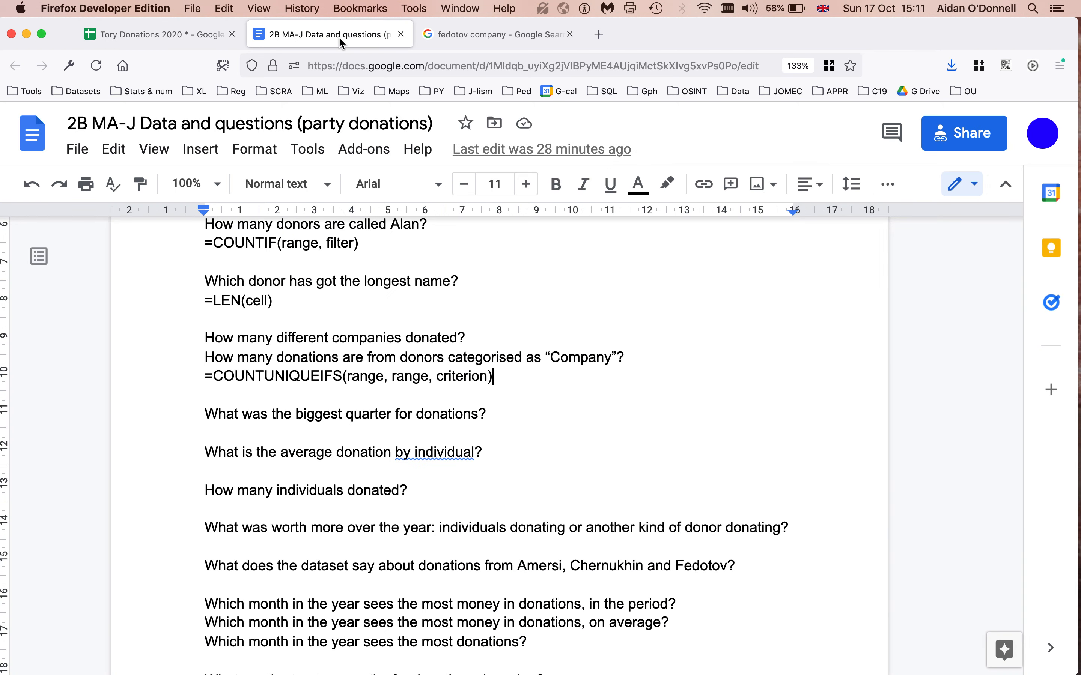
{"action": "left_click", "coordinate": [165, 34]}
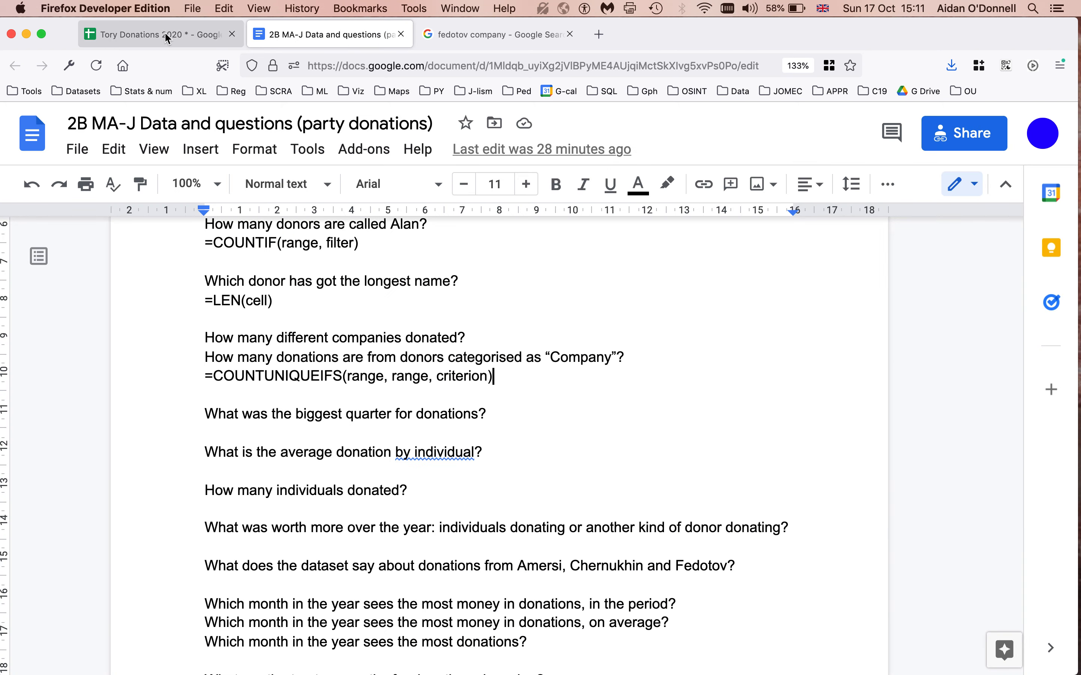
{"action": "left_click", "coordinate": [728, 600]}
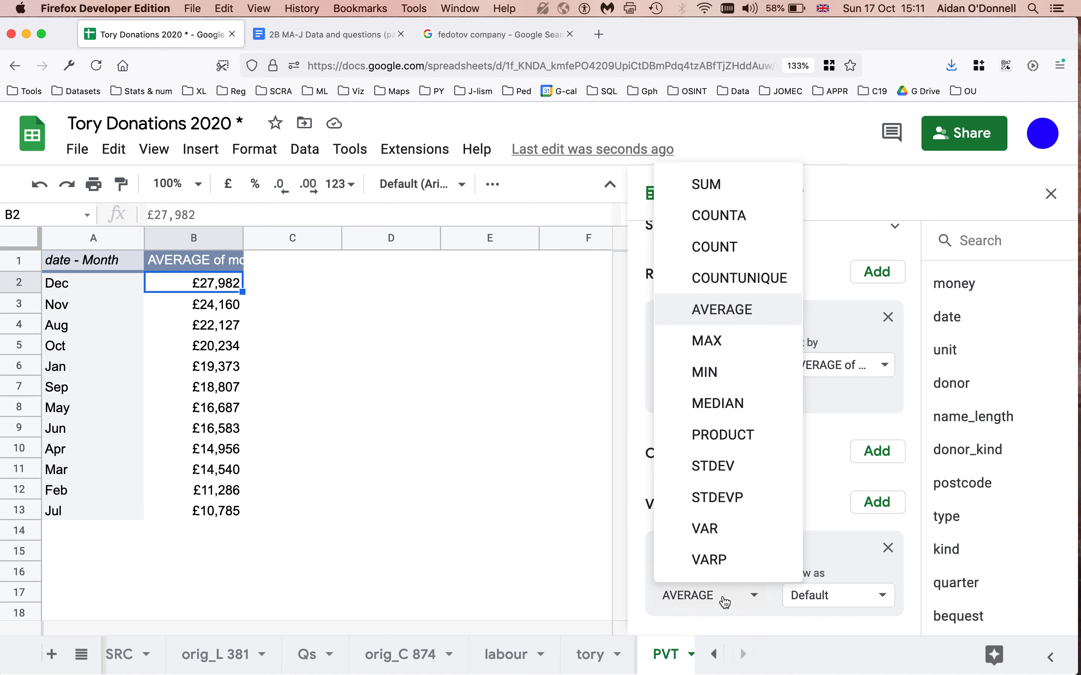
{"action": "left_click", "coordinate": [722, 217]}
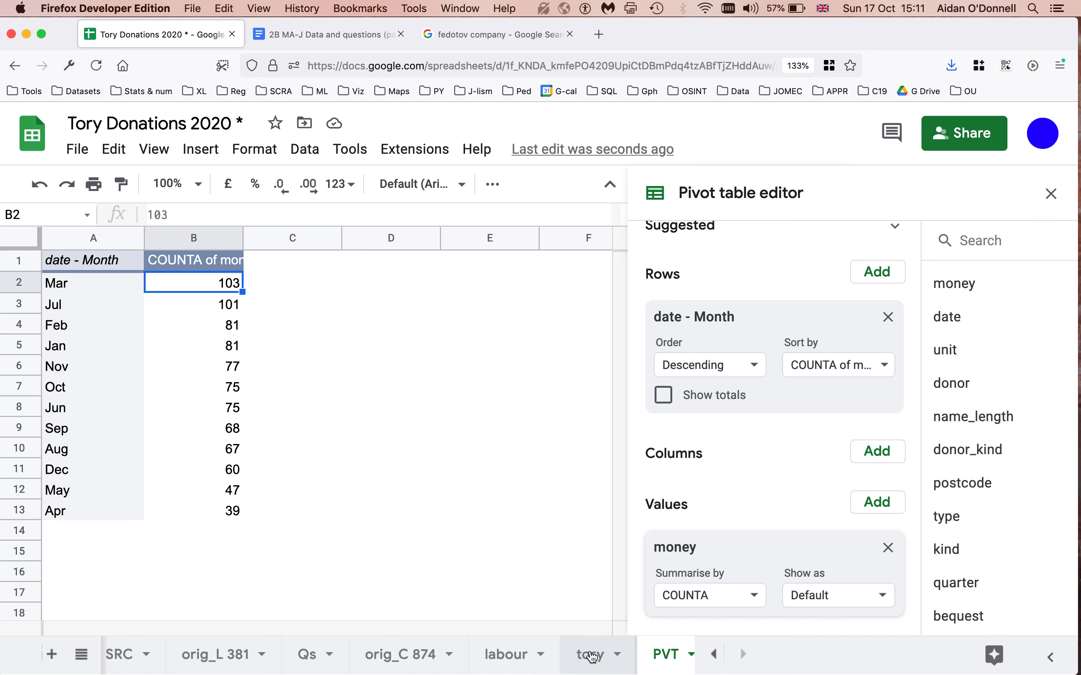
Examine the date column in the tory sheet.
{"action": "left_click", "coordinate": [592, 656]}
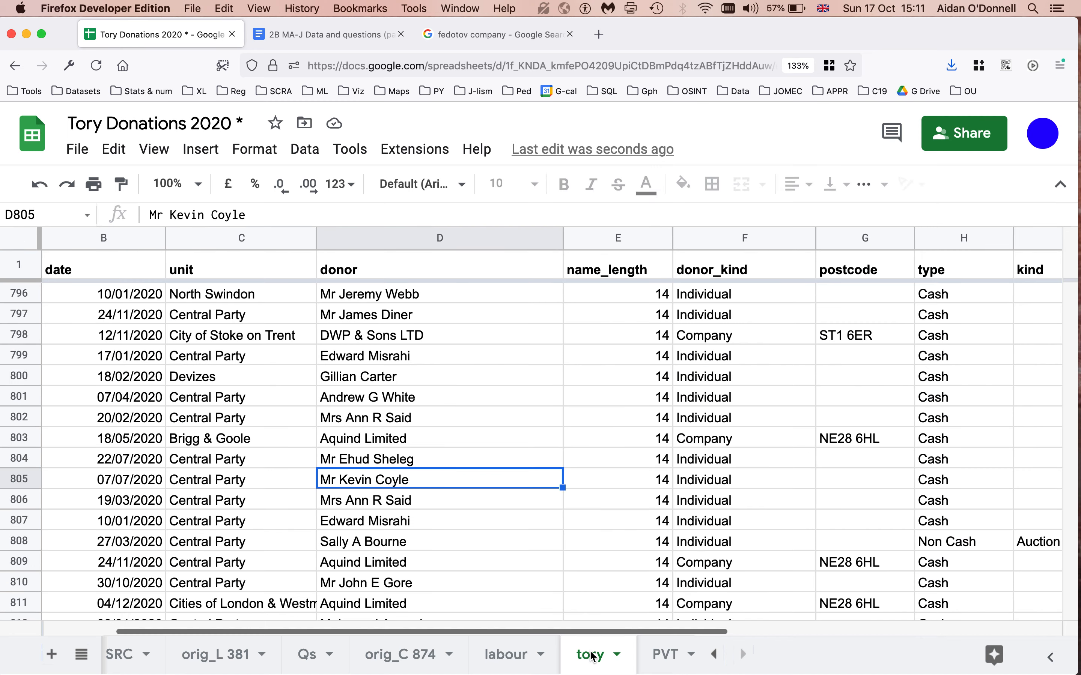
{"action": "left_click", "coordinate": [132, 300]}
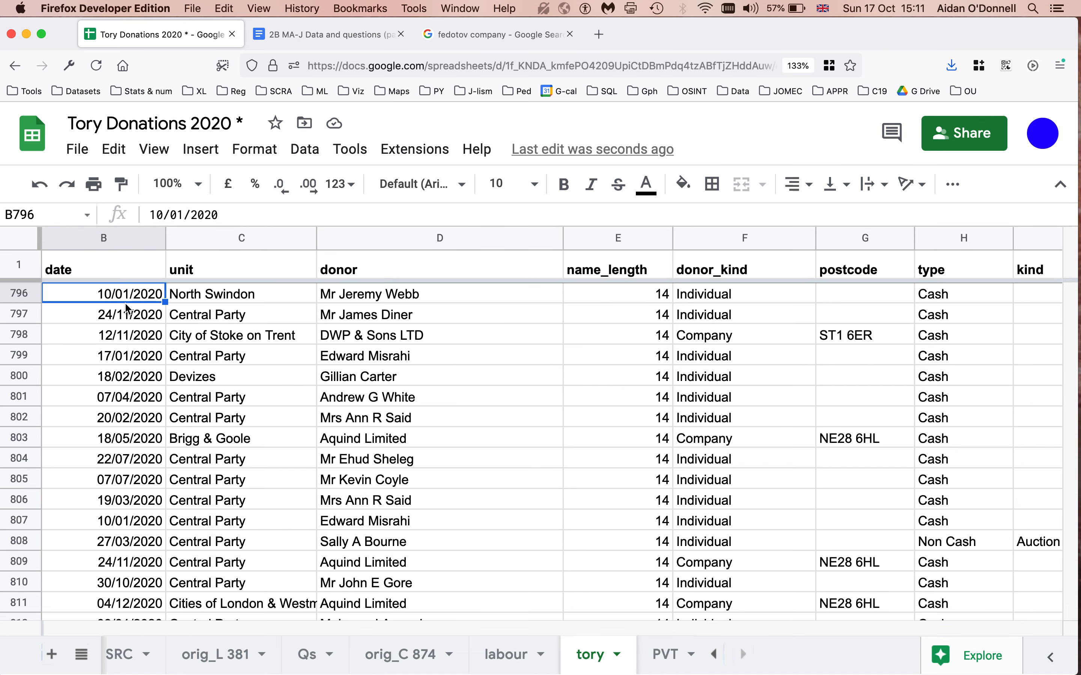
{"action": "right_click", "coordinate": [77, 236]}
{"action": "left_click", "coordinate": [58, 313]}
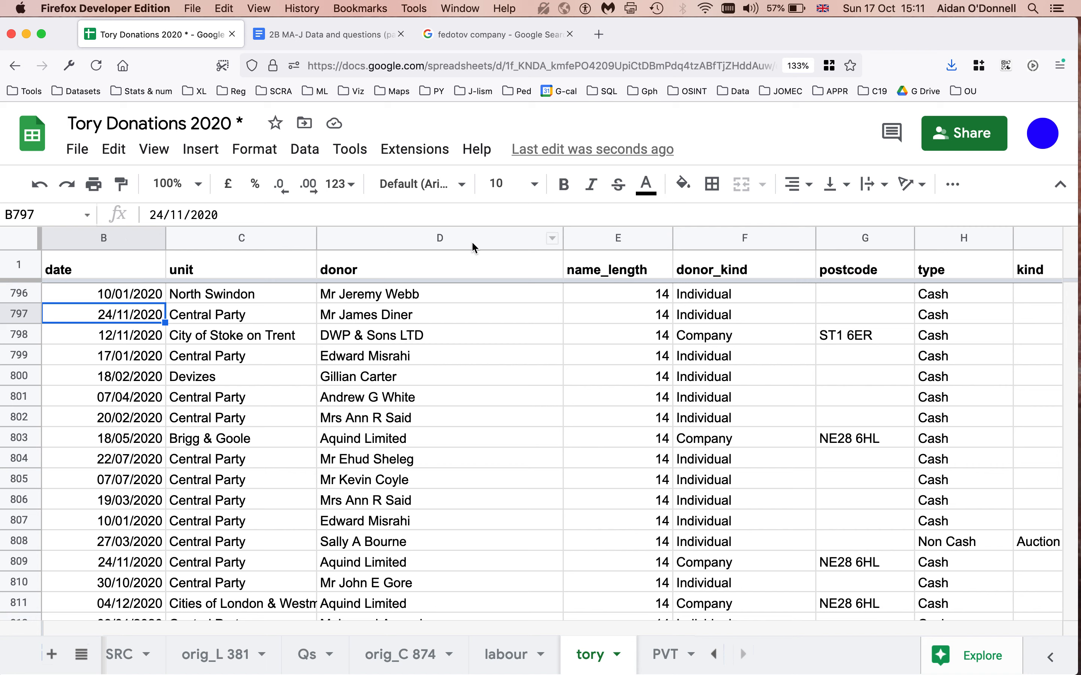
{"action": "left_click", "coordinate": [434, 377]}
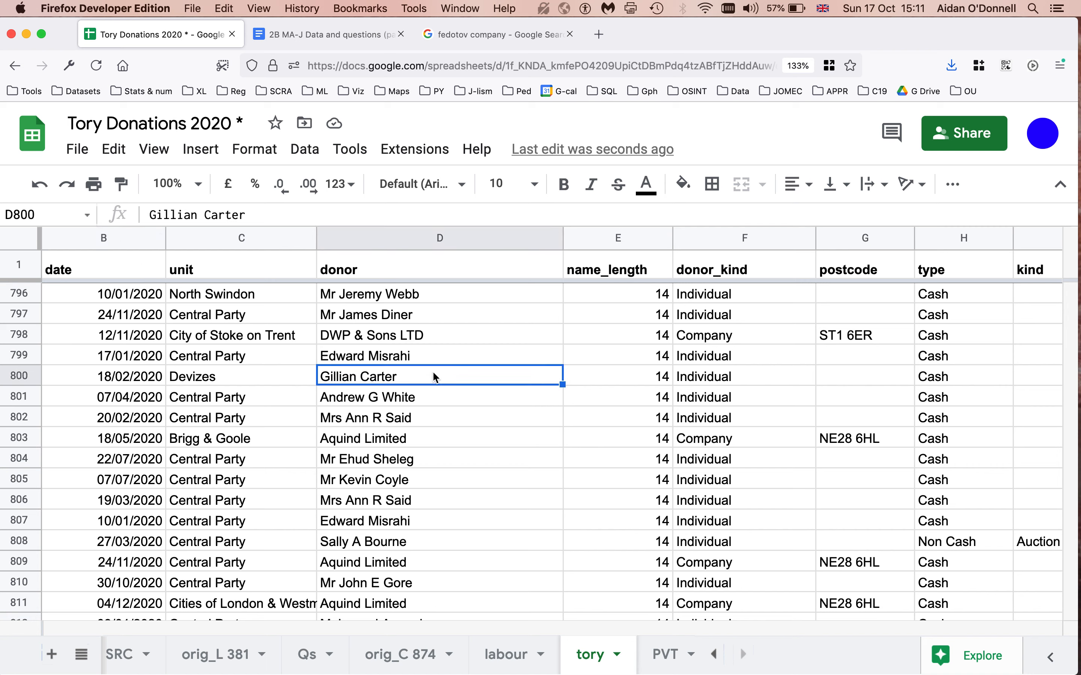
{"action": "scroll", "coordinate": [434, 377], "scroll_direction": "up", "scroll_amount": 5}
{"action": "left_click", "coordinate": [458, 335]}
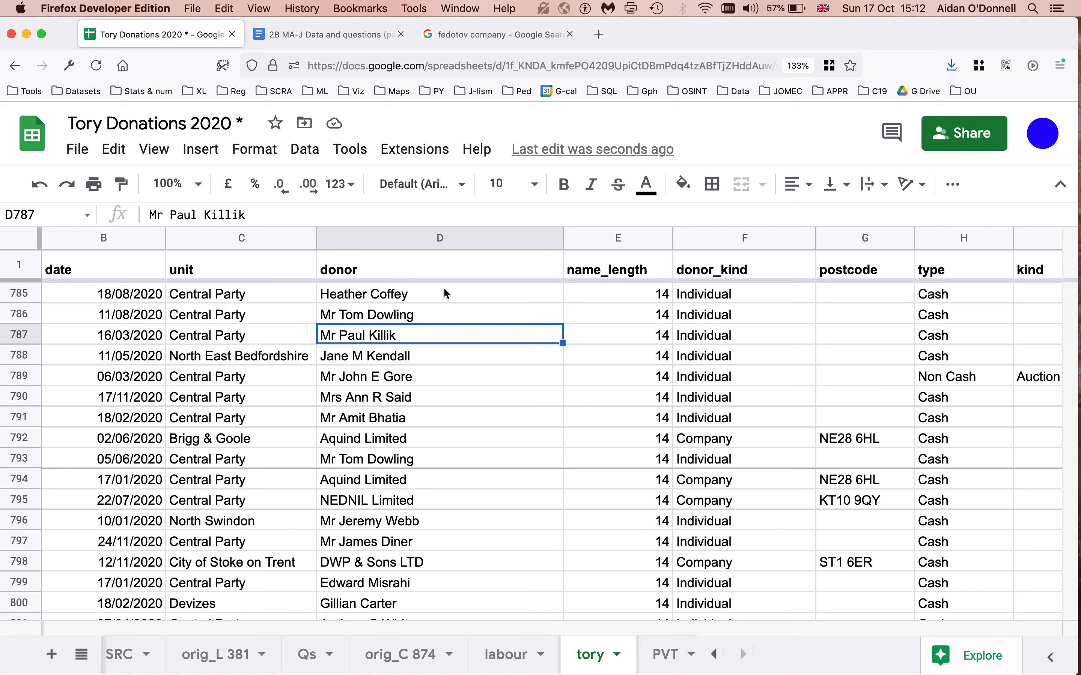
{"action": "left_click", "coordinate": [444, 317]}
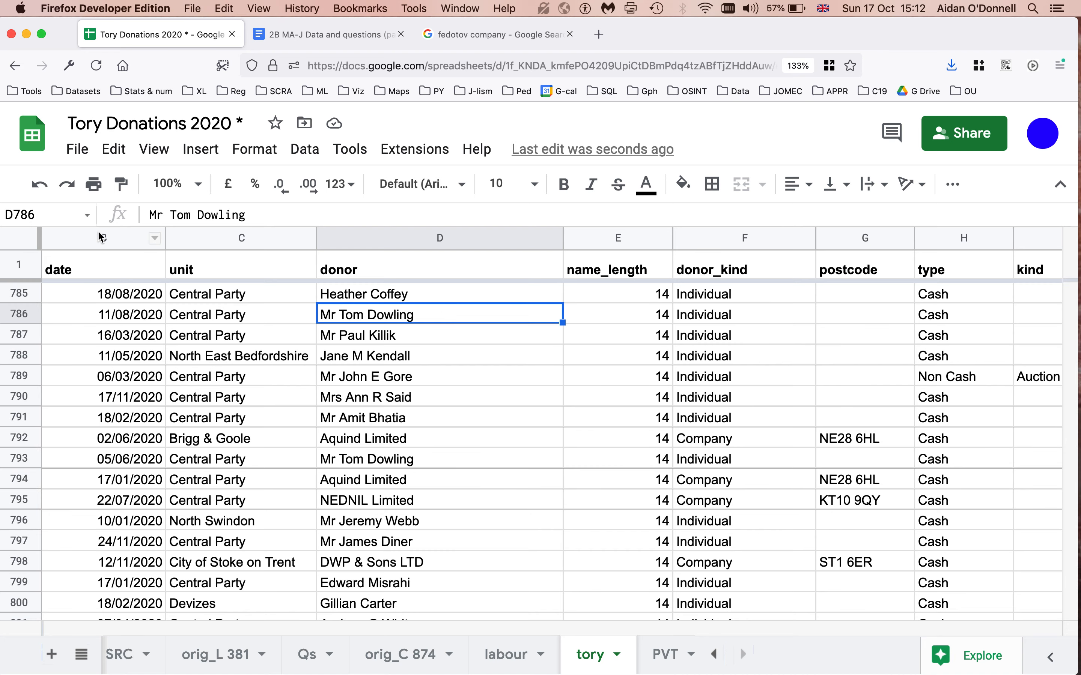
Insert a column directly after the date column in the tory sheet and head it "month".
{"action": "left_click", "coordinate": [92, 238]}
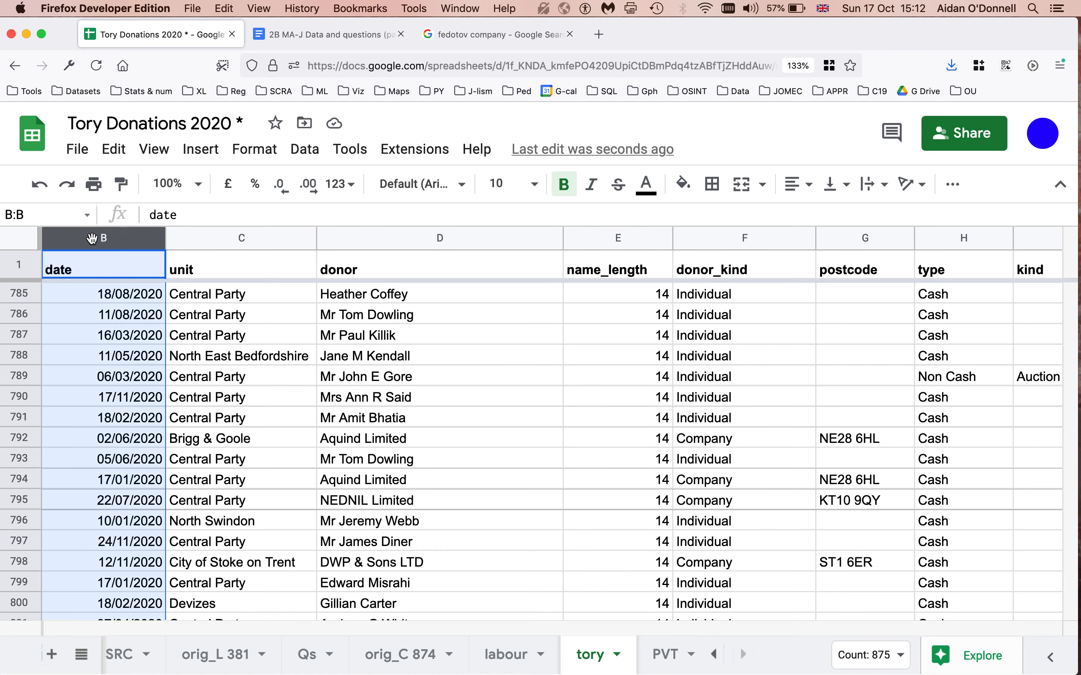
{"action": "right_click", "coordinate": [91, 238]}
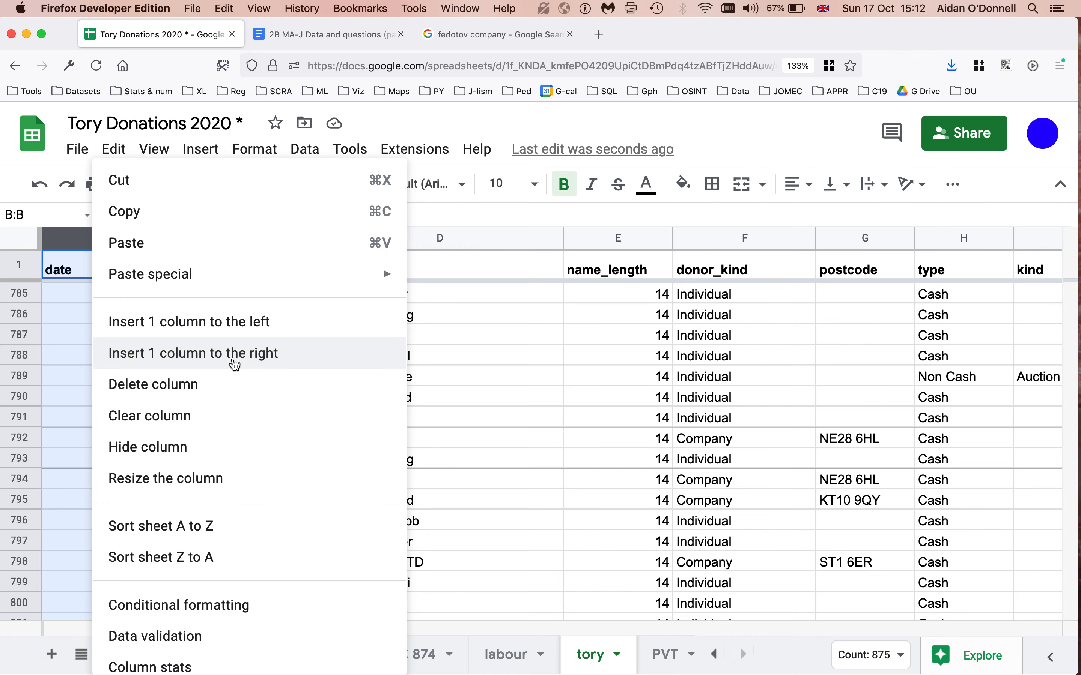
{"action": "left_click", "coordinate": [234, 363]}
{"action": "left_click", "coordinate": [239, 359]}
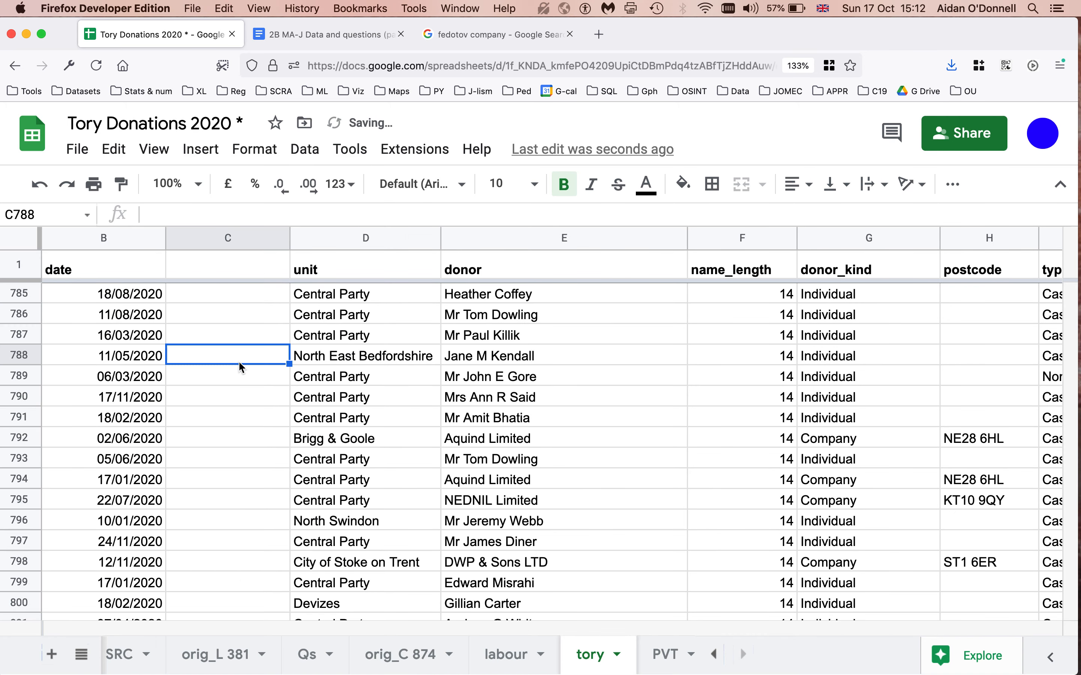
{"action": "key", "text": "super+Up"}
{"action": "key", "text": "Down"}
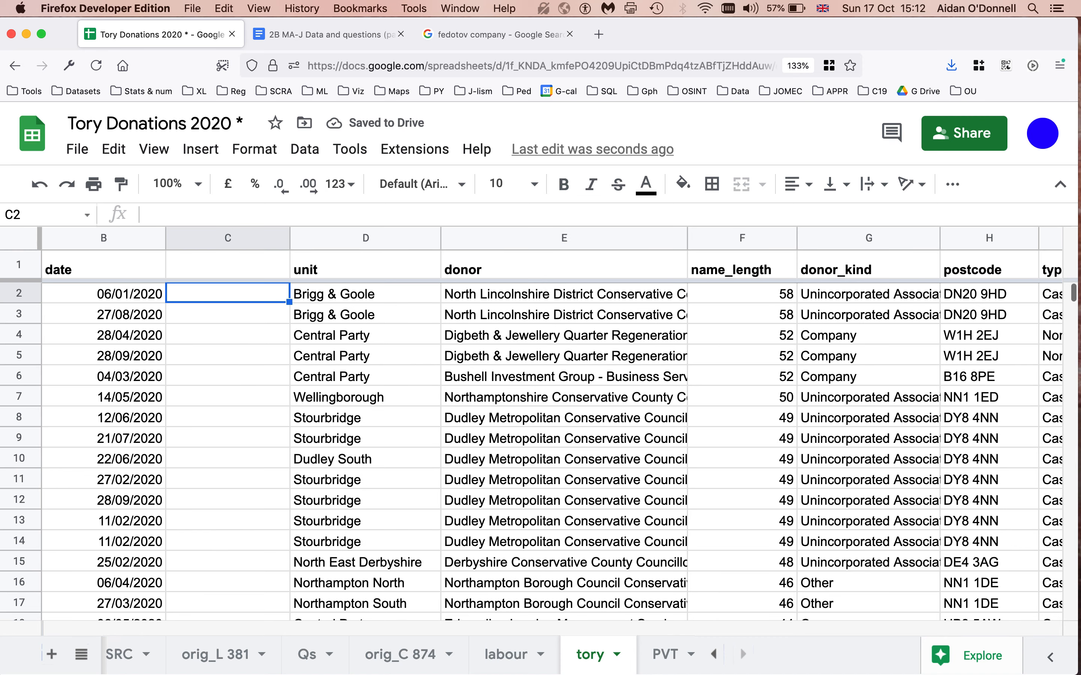
{"action": "left_click", "coordinate": [210, 271]}
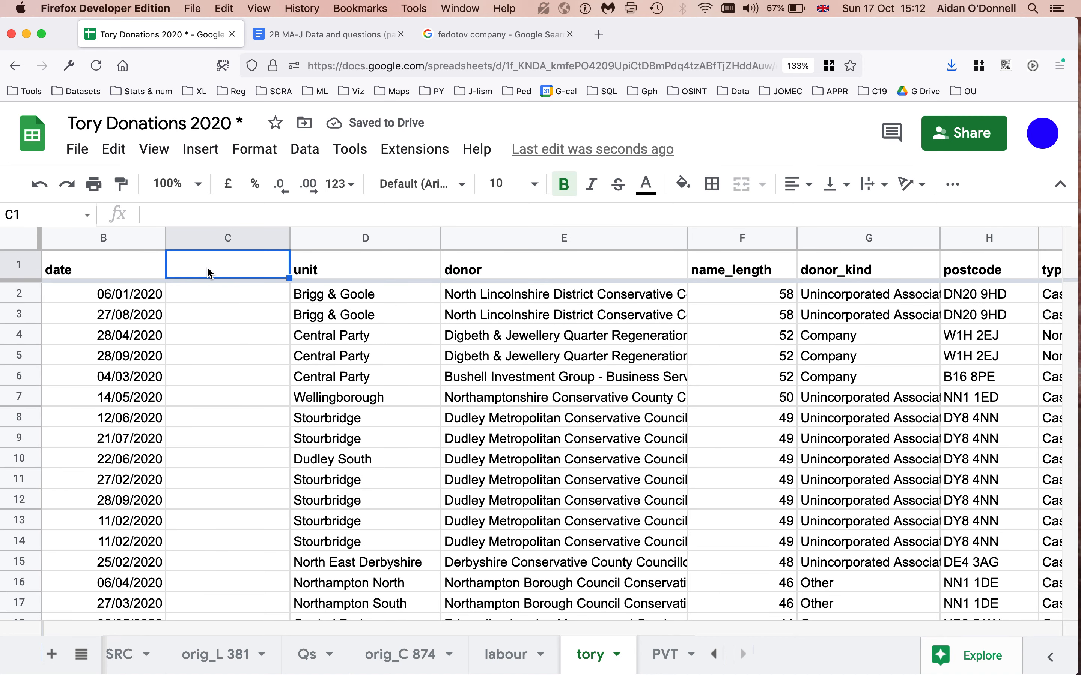
{"action": "type", "text": "month"}
{"action": "key", "text": "Return"}
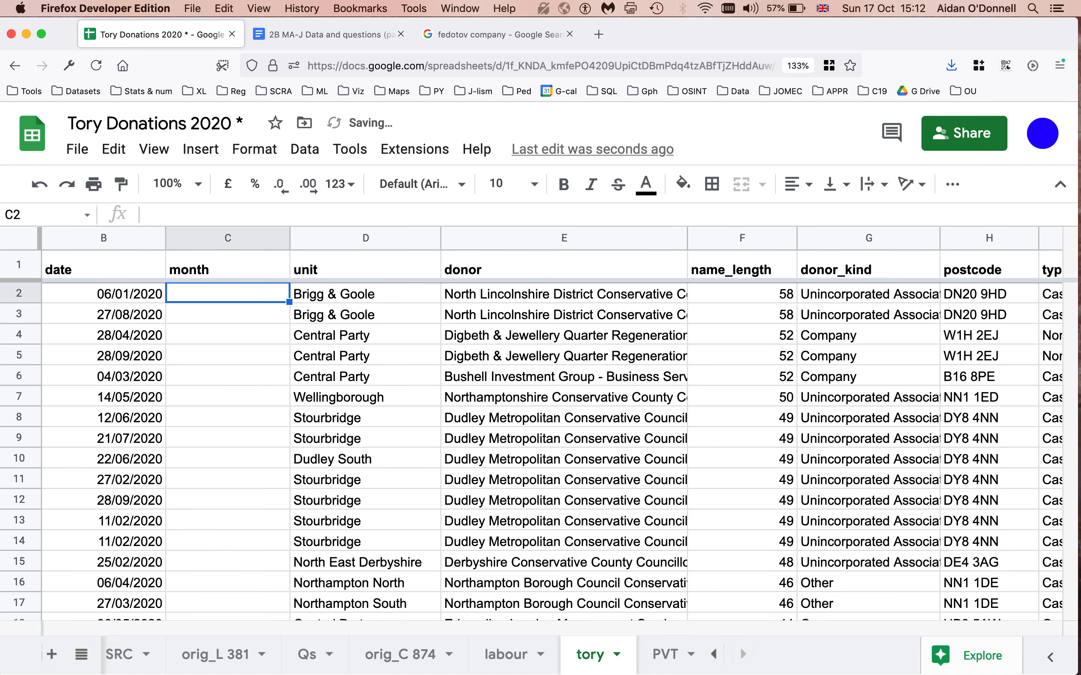
Enter the formula =MONTH(B2) in cell C2 to extract the month from the first date.
{"action": "type", "text": "="}
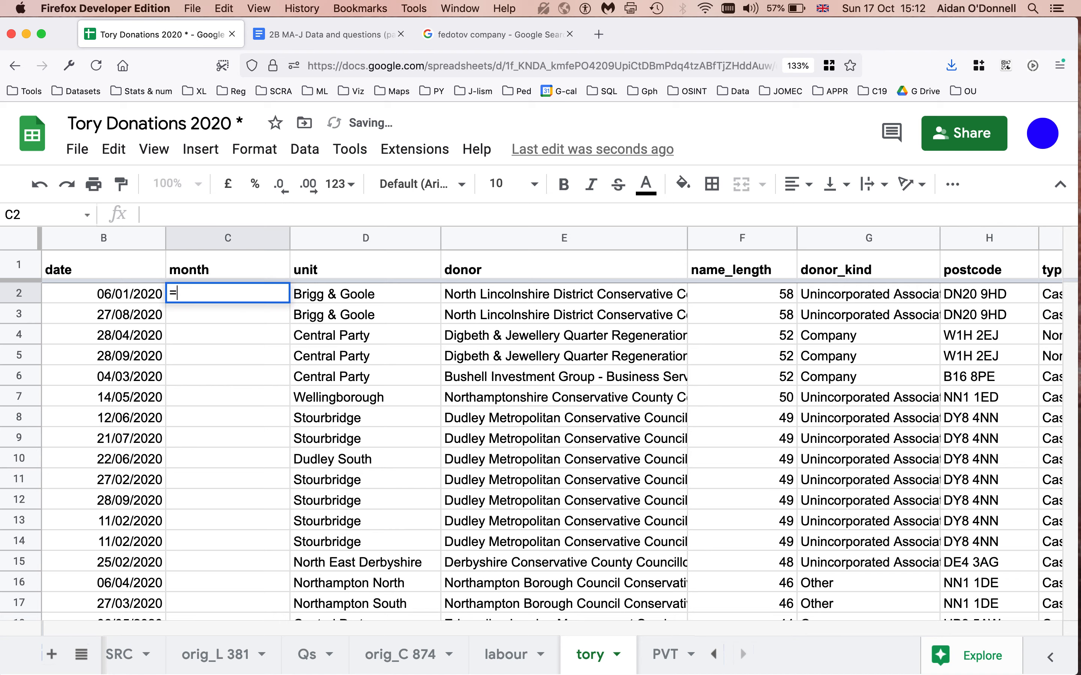
{"action": "type", "text": "MONTH"}
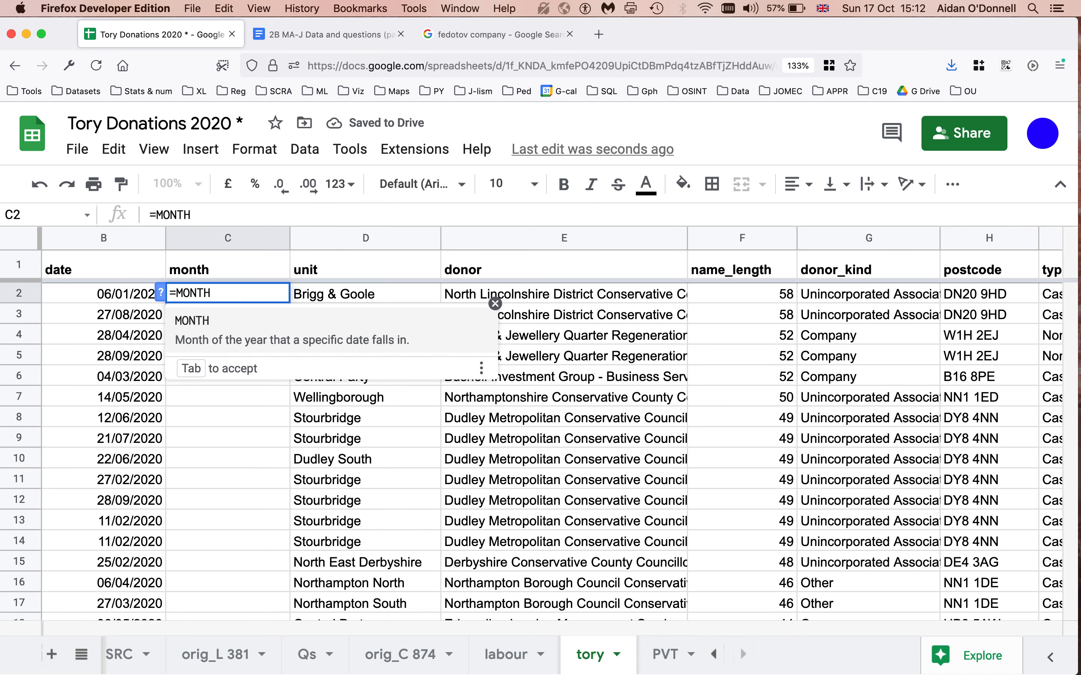
{"action": "type", "text": "("}
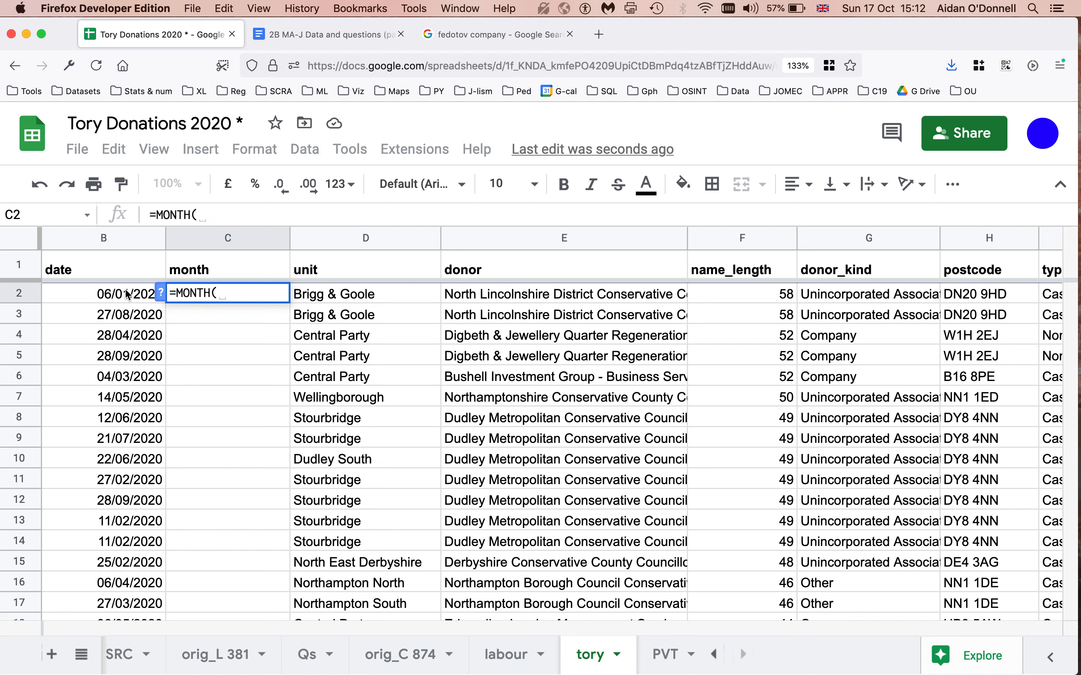
{"action": "left_click", "coordinate": [108, 303]}
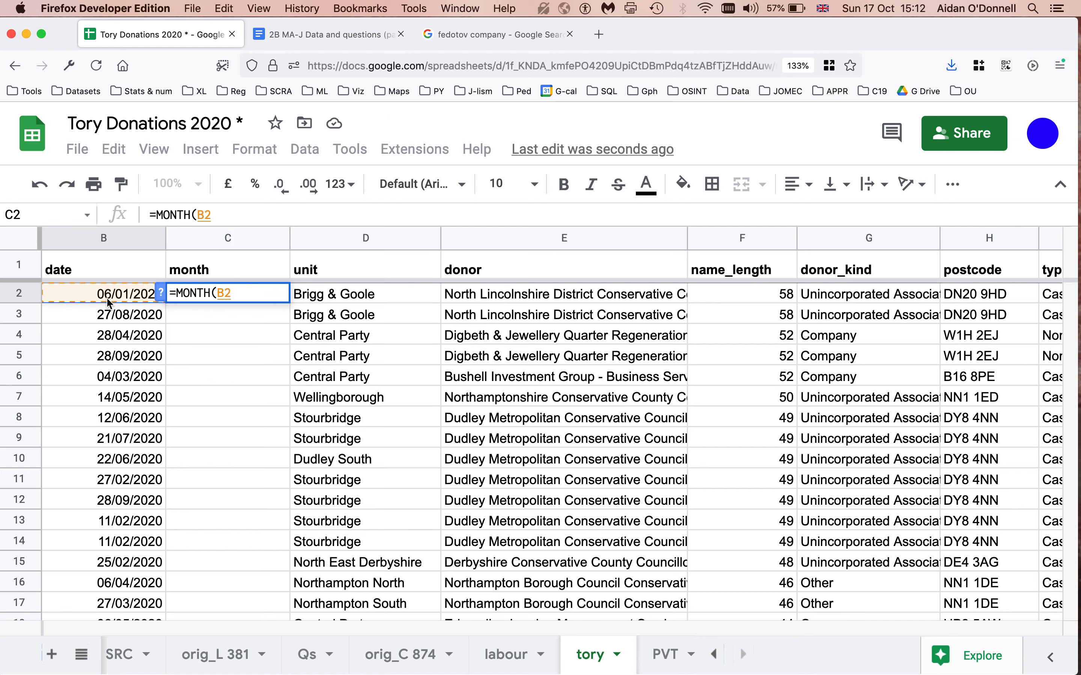
{"action": "type", "text": ")"}
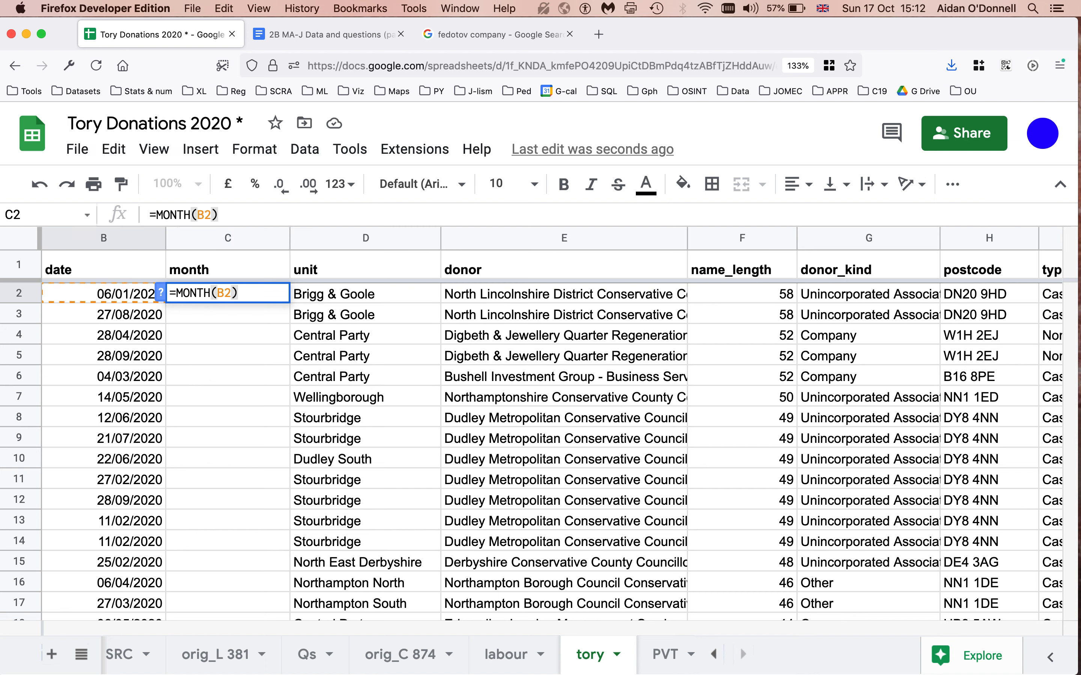
{"action": "key", "text": "Return"}
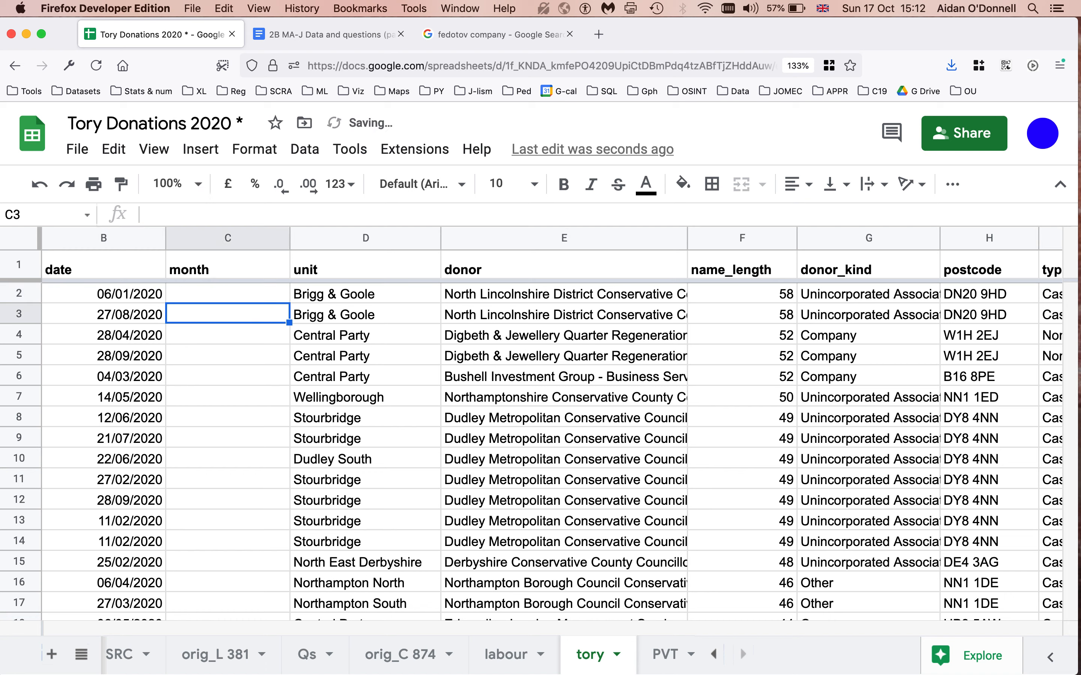
{"action": "left_click", "coordinate": [230, 294]}
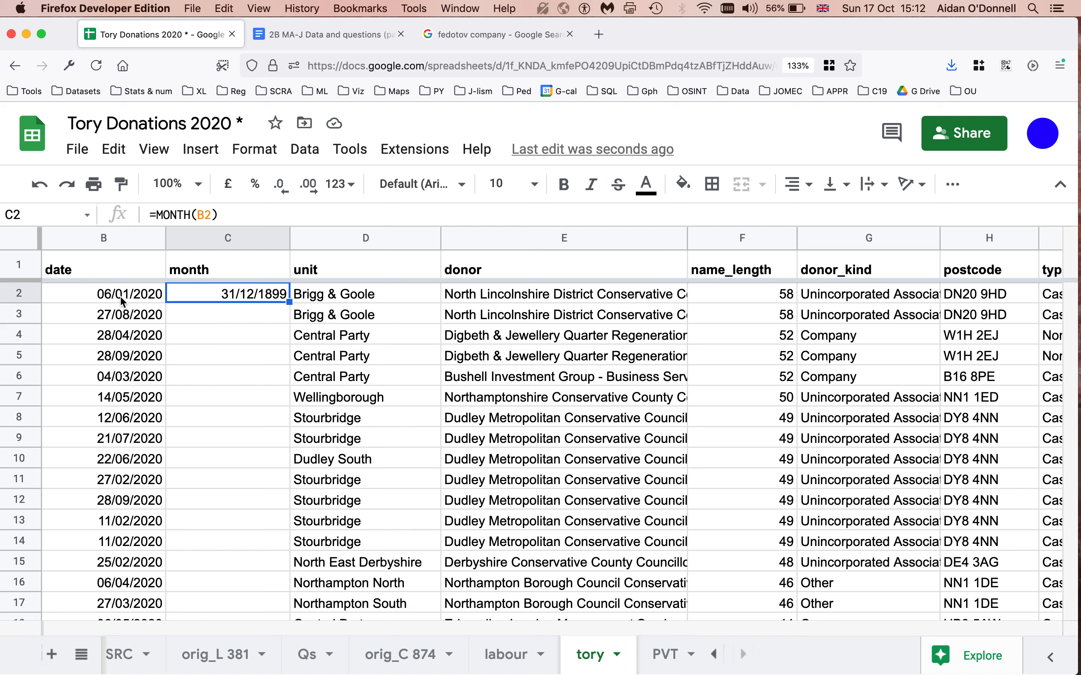
{"action": "left_click", "coordinate": [127, 319]}
{"action": "left_click", "coordinate": [268, 321]}
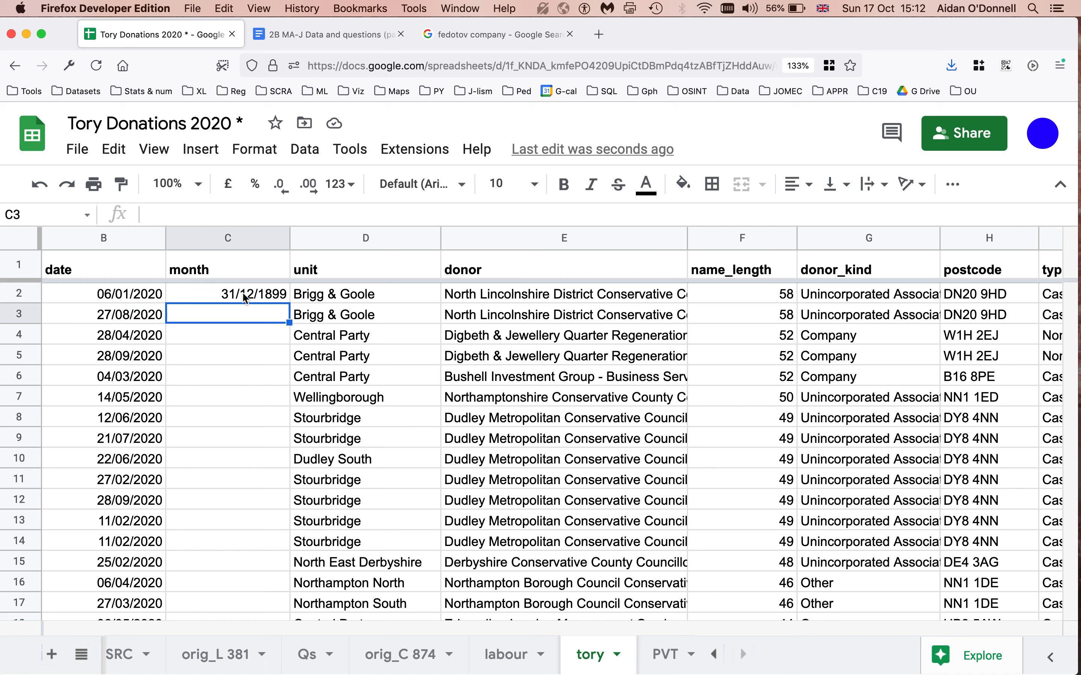
Format the whole month column as Number with no decimal places.
{"action": "left_click", "coordinate": [212, 240]}
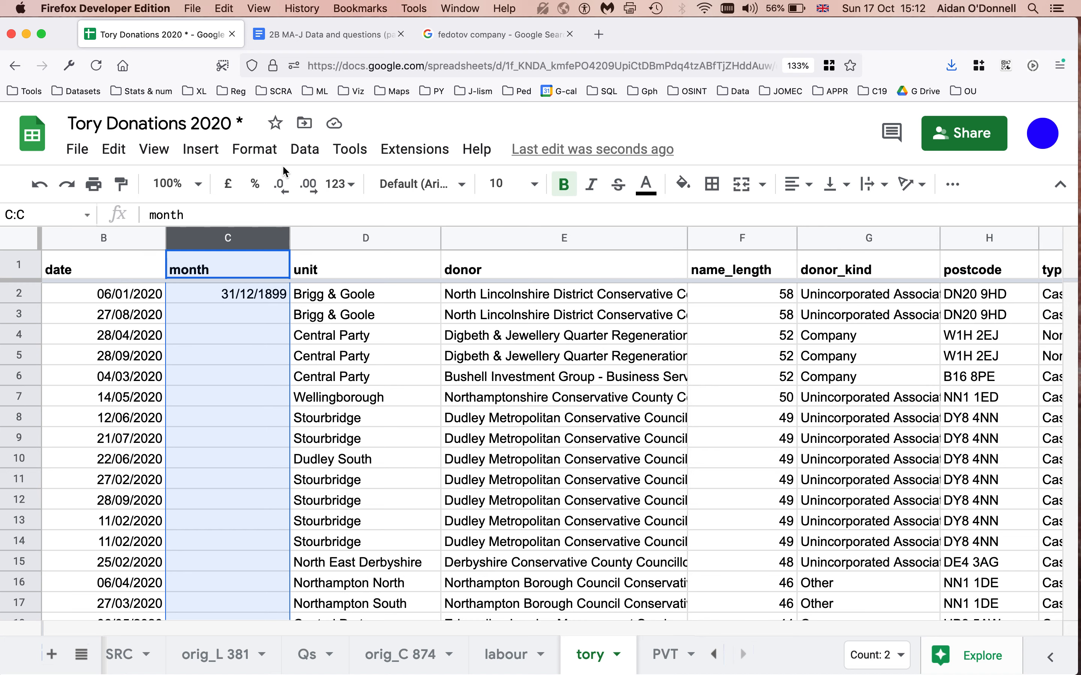
{"action": "left_click", "coordinate": [259, 154]}
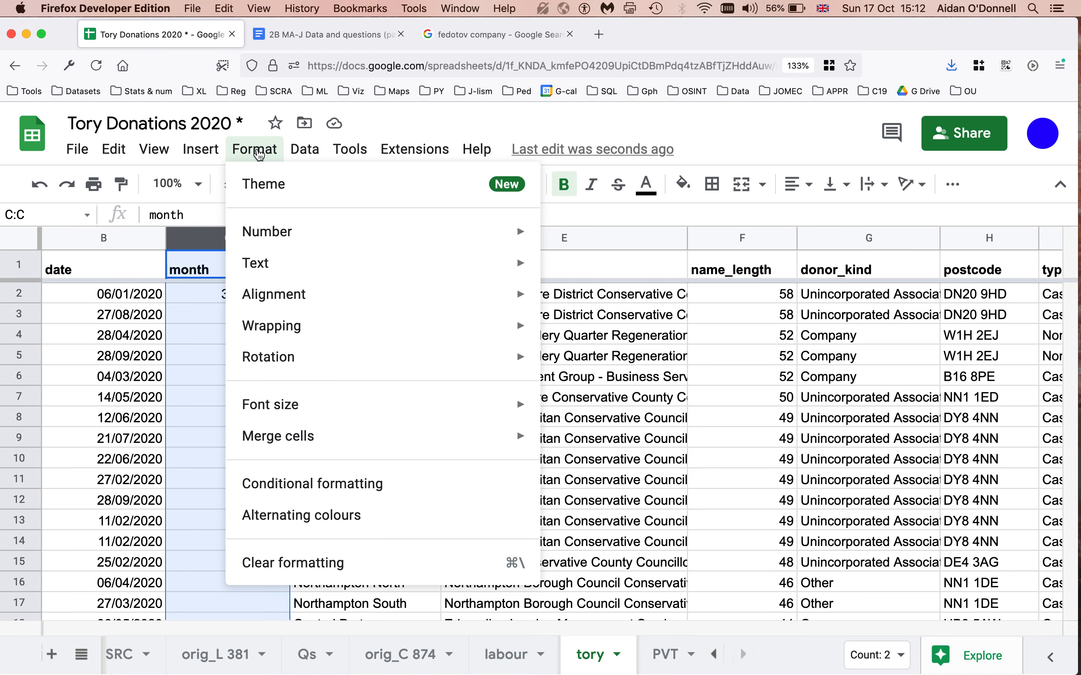
{"action": "mouse_move", "coordinate": [332, 241]}
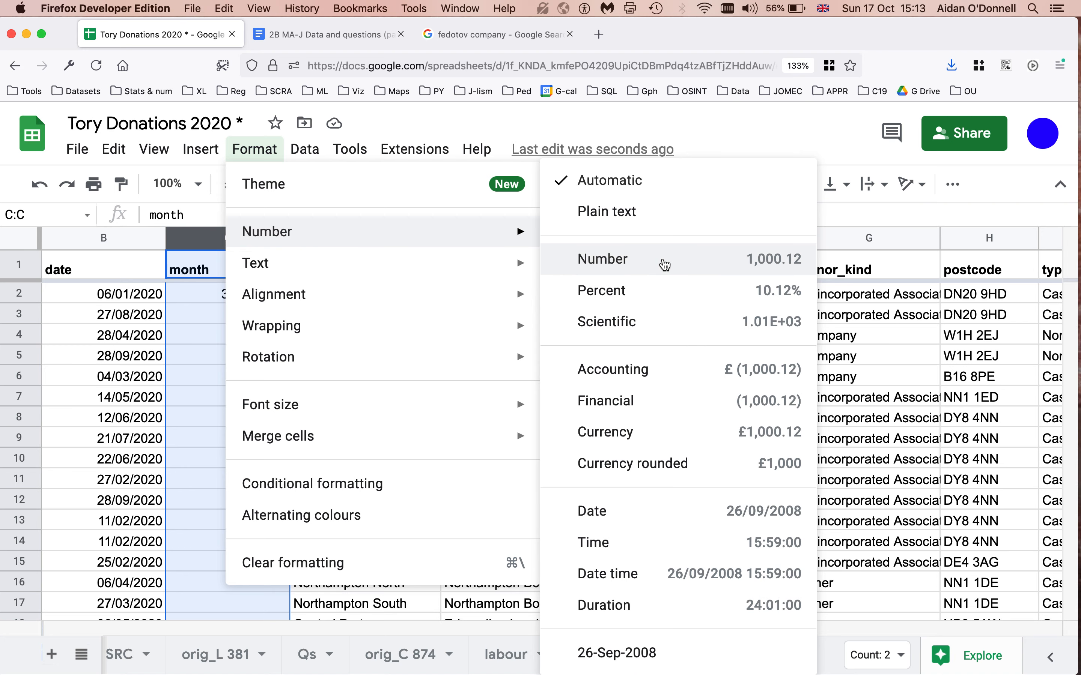
{"action": "left_click", "coordinate": [665, 265]}
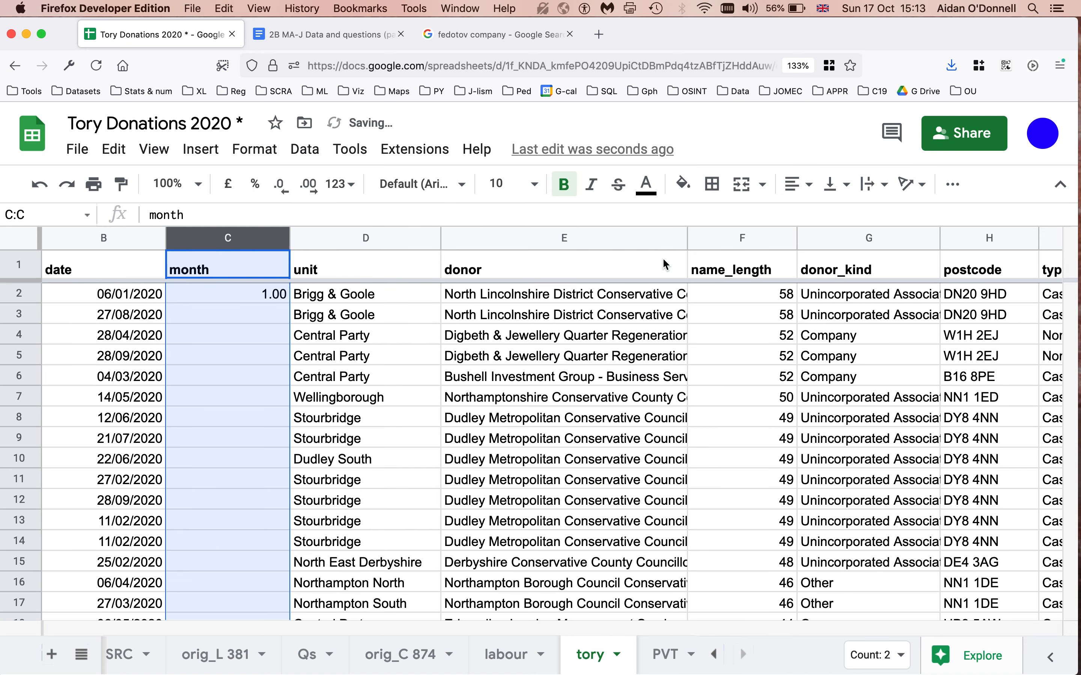
{"action": "left_click", "coordinate": [248, 315]}
{"action": "left_click", "coordinate": [211, 238]}
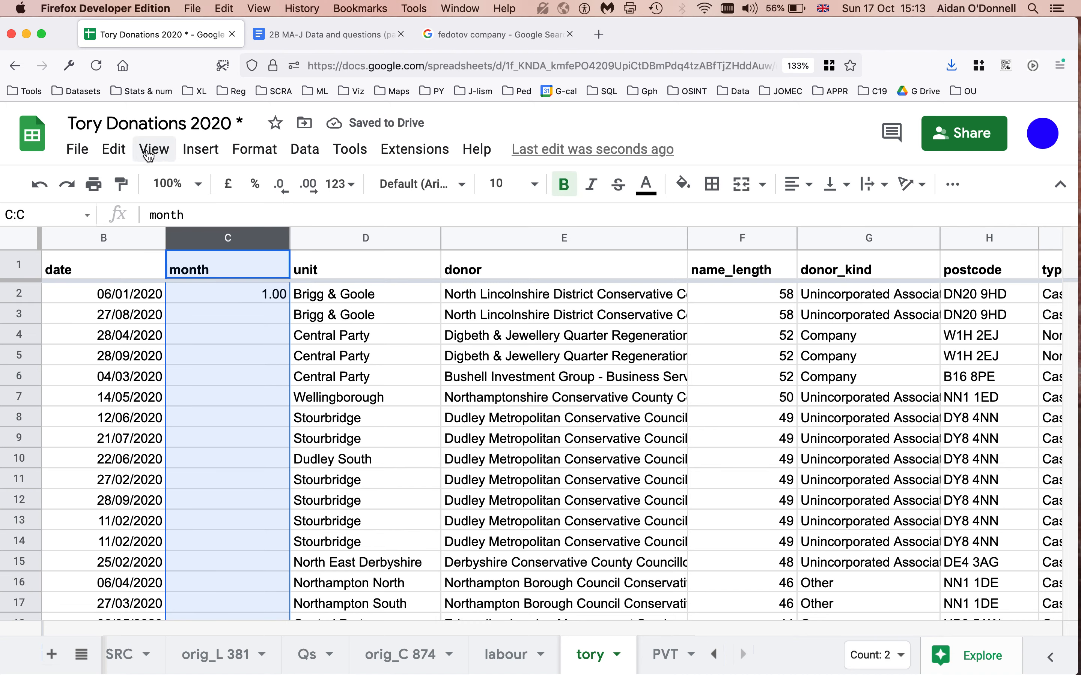
{"action": "left_click", "coordinate": [284, 191]}
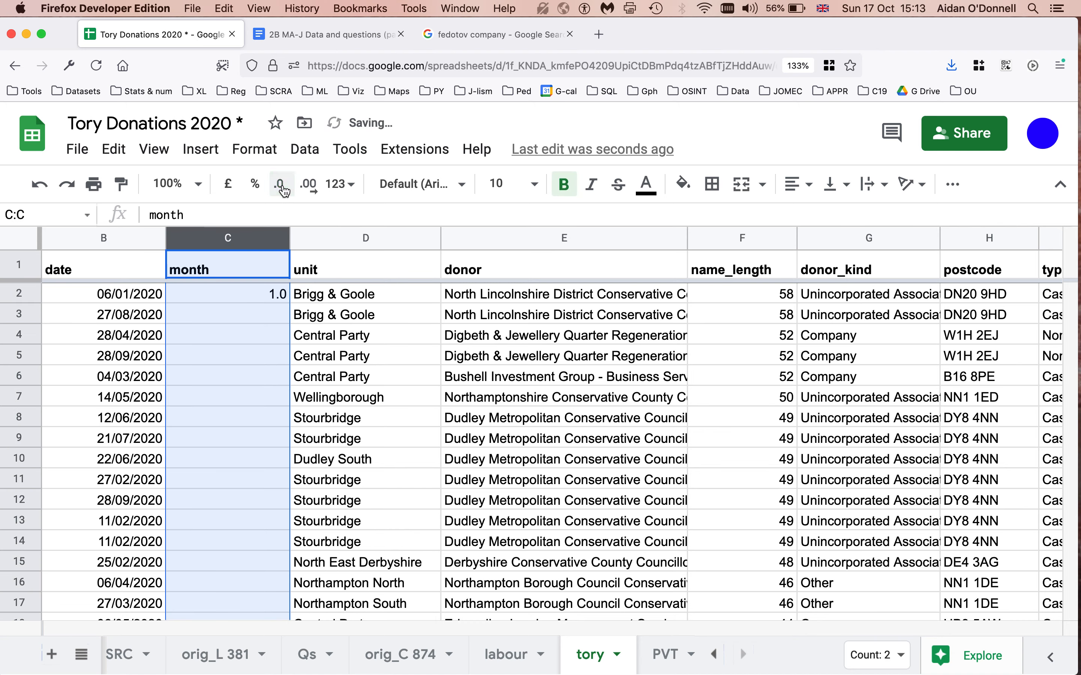
{"action": "left_click", "coordinate": [284, 191]}
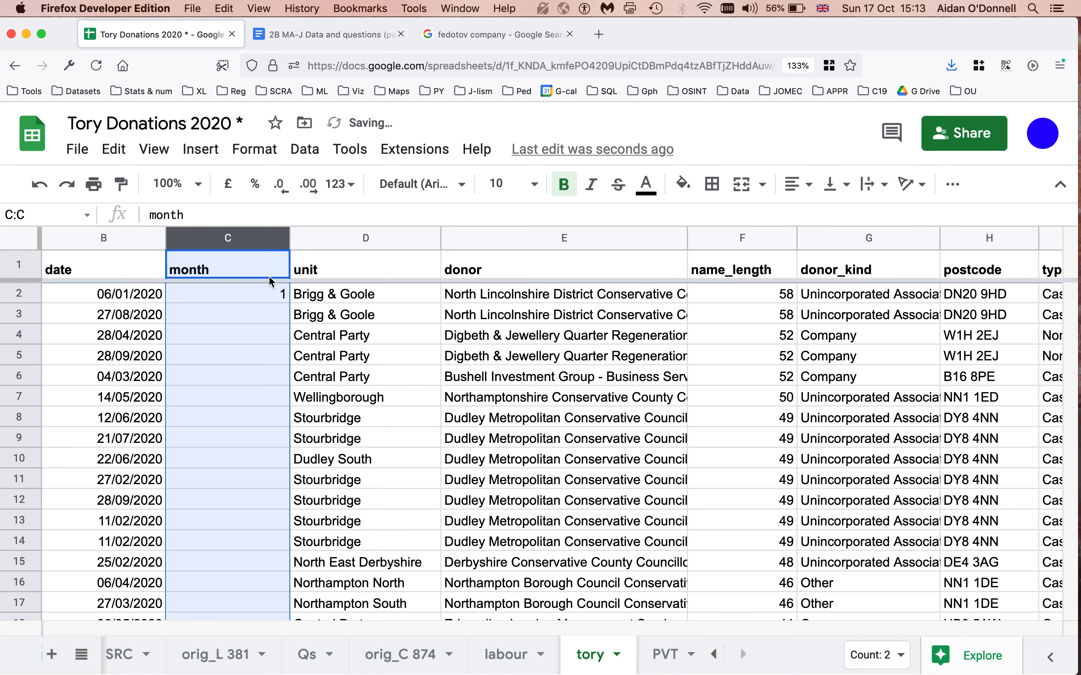
Fill the MONTH formula from C2 down to the last data row, and check the end of the column.
{"action": "left_click", "coordinate": [254, 300]}
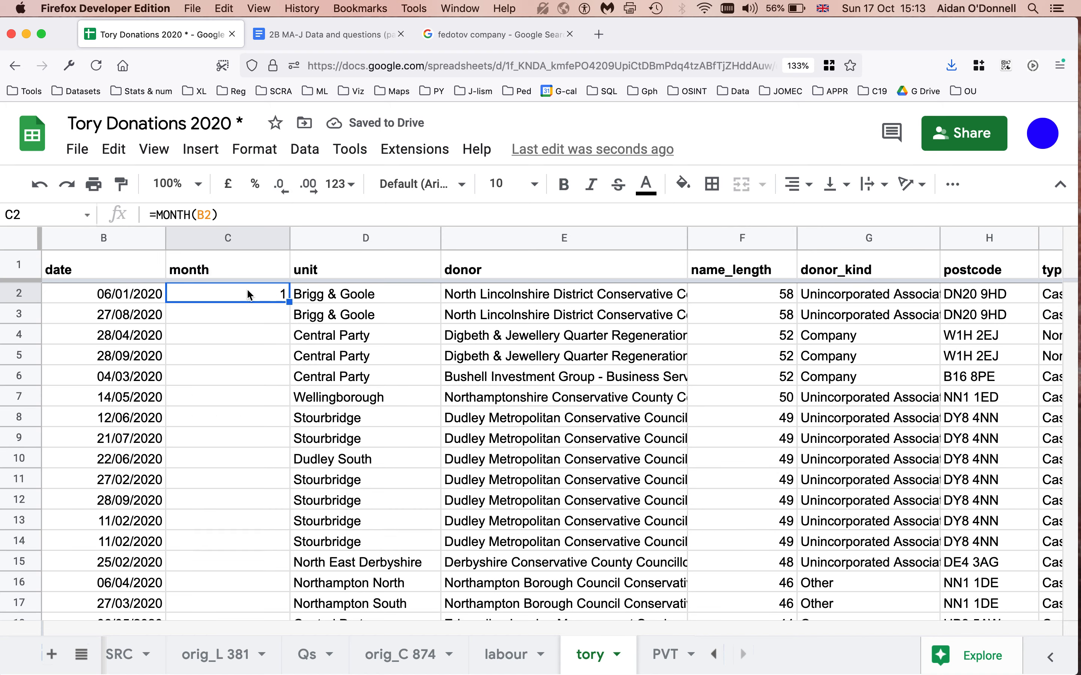
{"action": "double_click", "coordinate": [289, 303]}
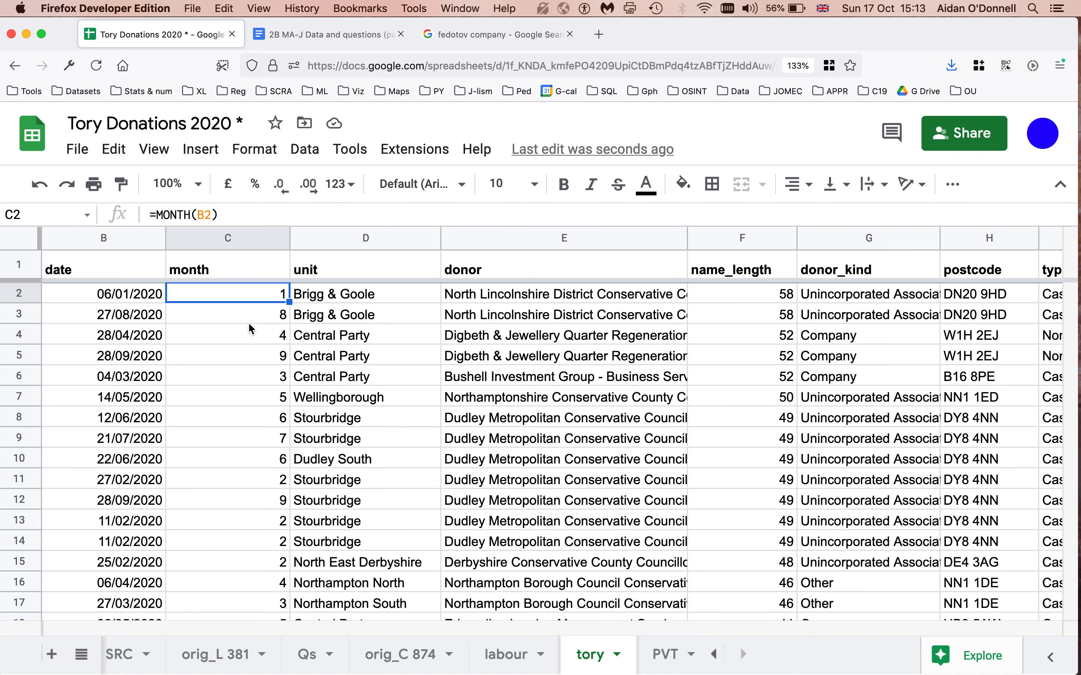
{"action": "key", "text": "super+Down"}
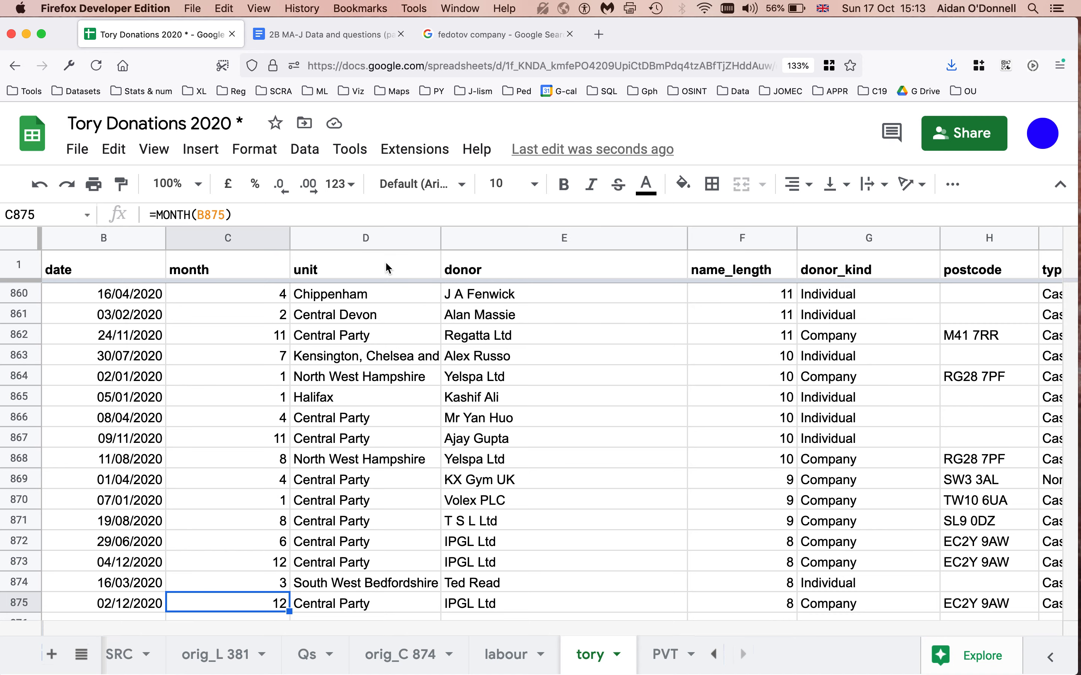
Remove the money value and the date - Month row grouping from the pivot table in the PVT sheet.
{"action": "left_click", "coordinate": [667, 656]}
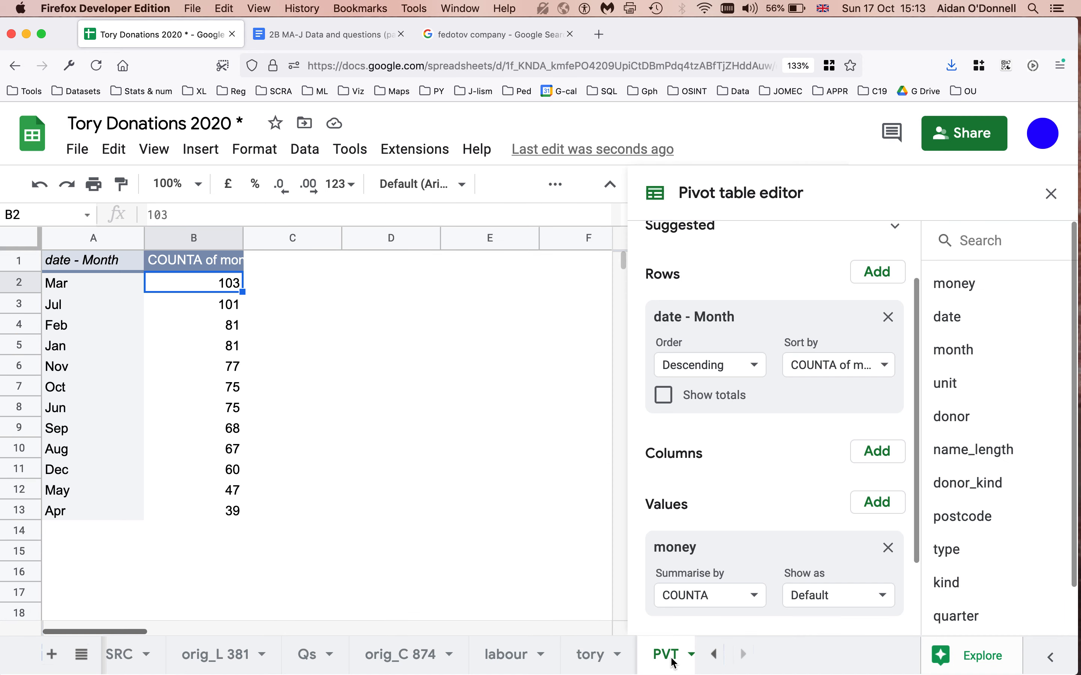
{"action": "left_click", "coordinate": [887, 548]}
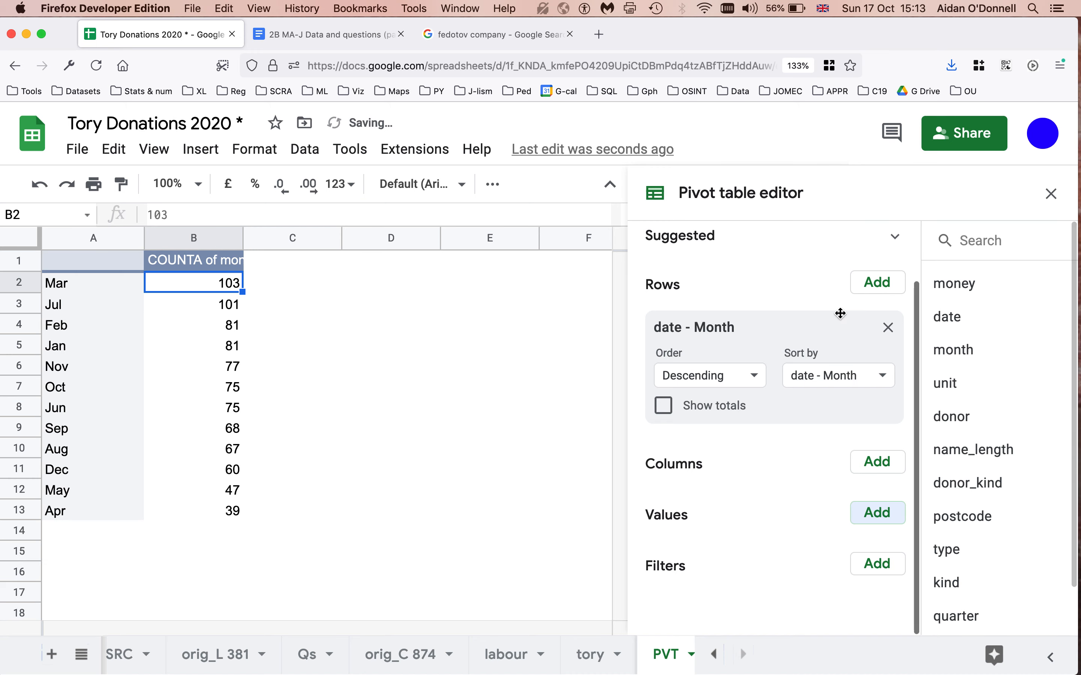
{"action": "left_click", "coordinate": [888, 328]}
{"action": "left_click", "coordinate": [895, 302]}
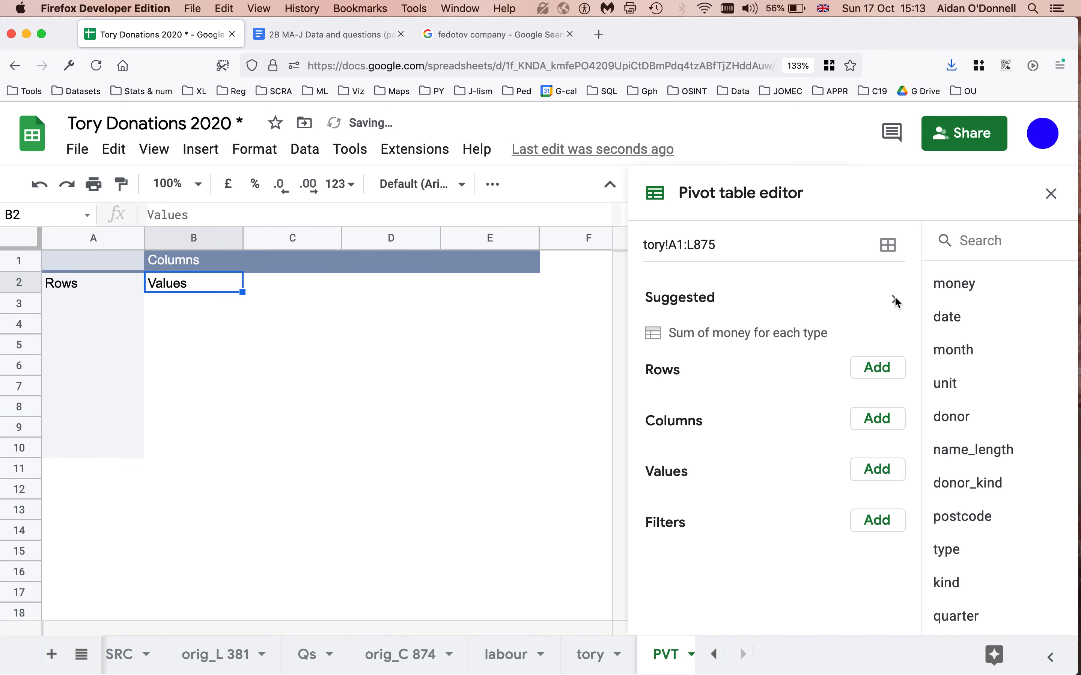
Add the month field as the pivot table's rows and turn off its totals.
{"action": "left_click", "coordinate": [878, 348]}
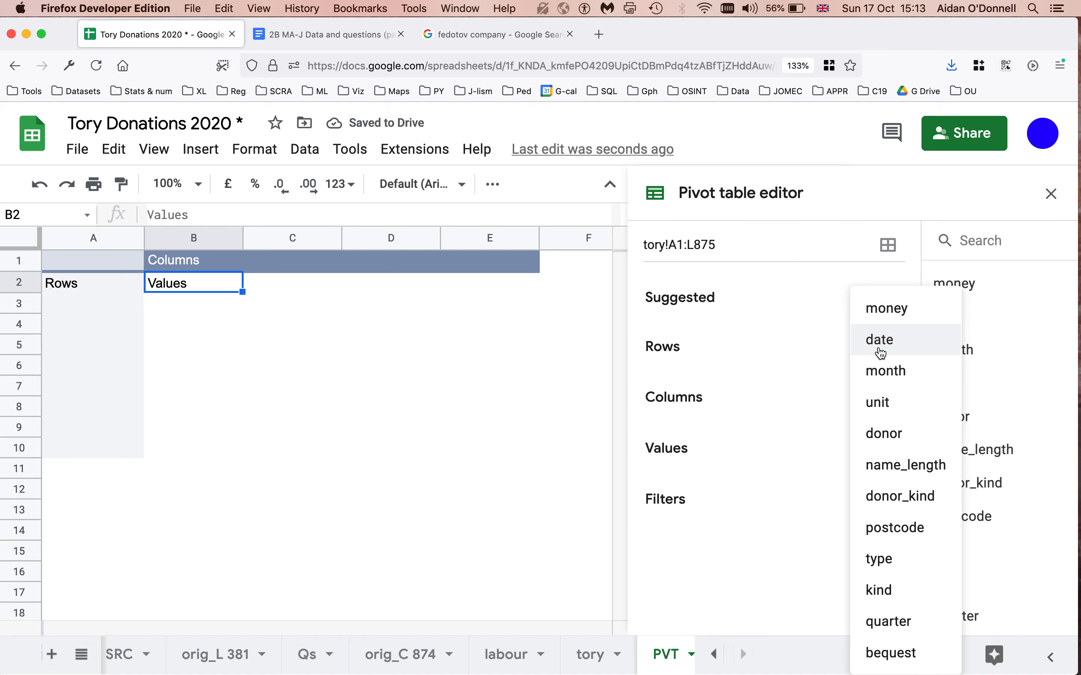
{"action": "left_click", "coordinate": [882, 371]}
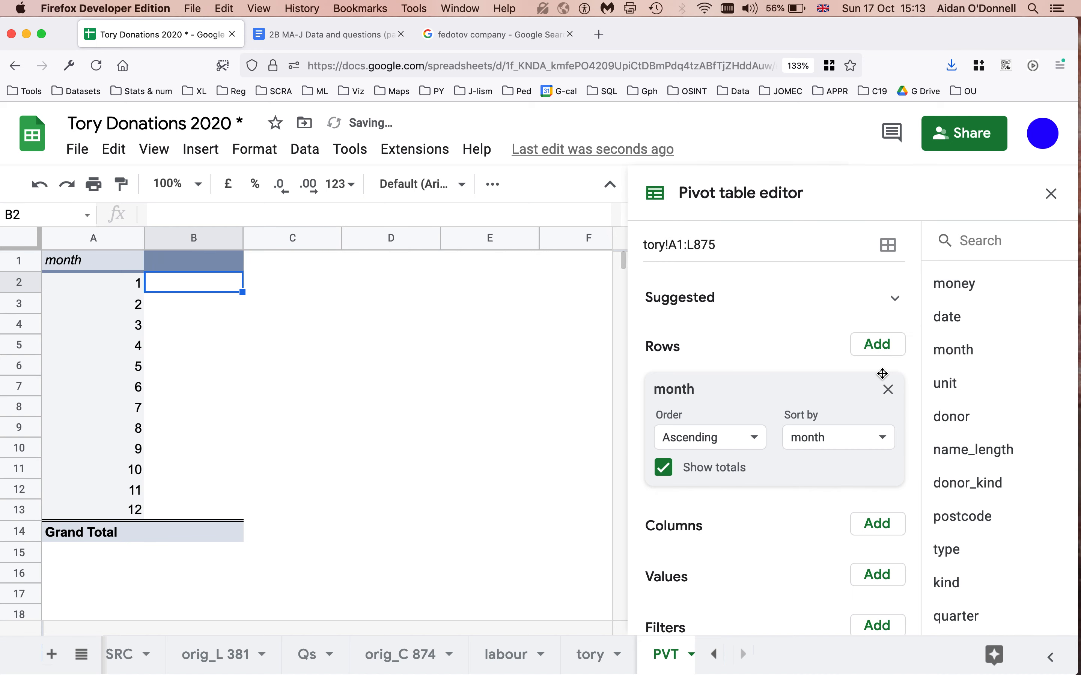
{"action": "left_click", "coordinate": [665, 468]}
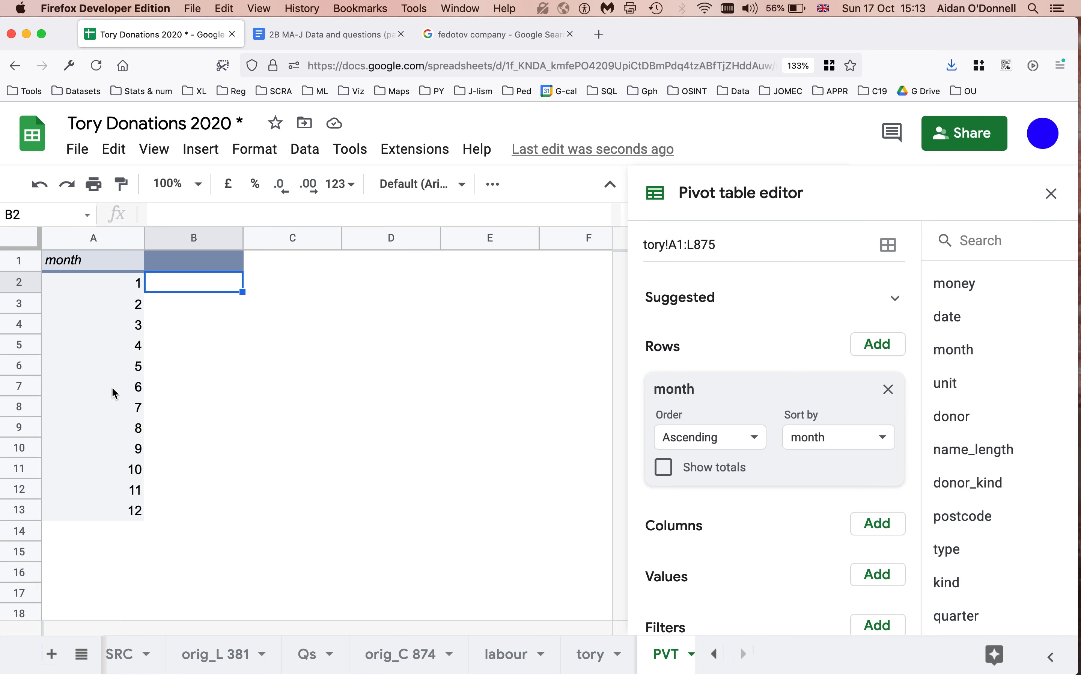
Switch to the party donations questions document and read the questions about months.
{"action": "left_click", "coordinate": [331, 35]}
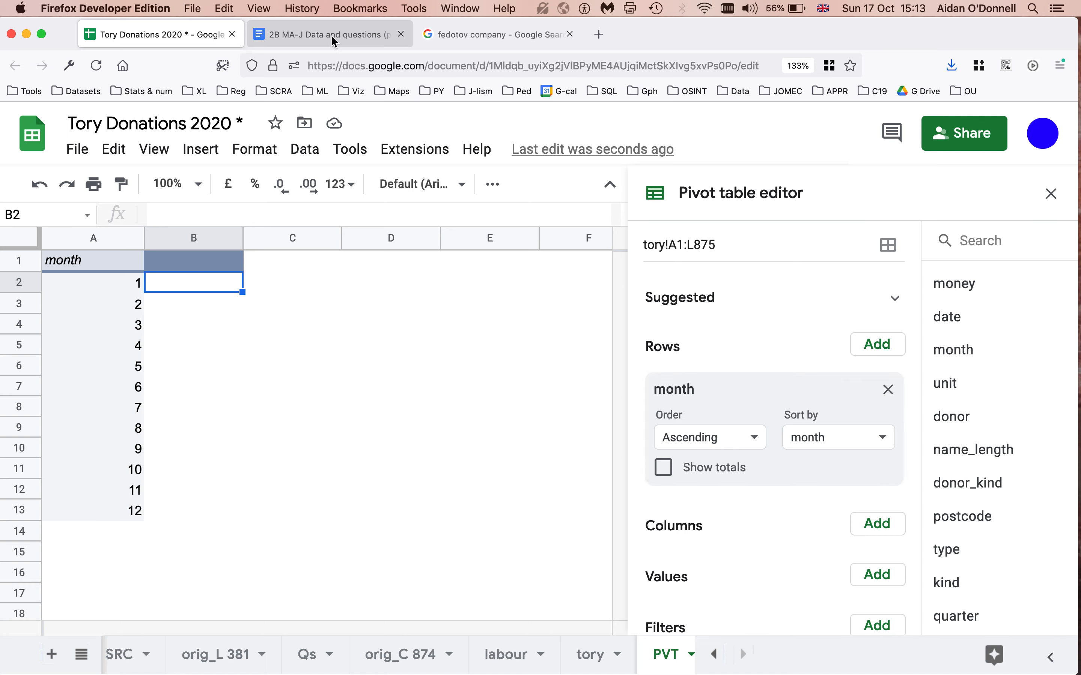
{"action": "scroll", "coordinate": [608, 442], "scroll_direction": "down", "scroll_amount": 4}
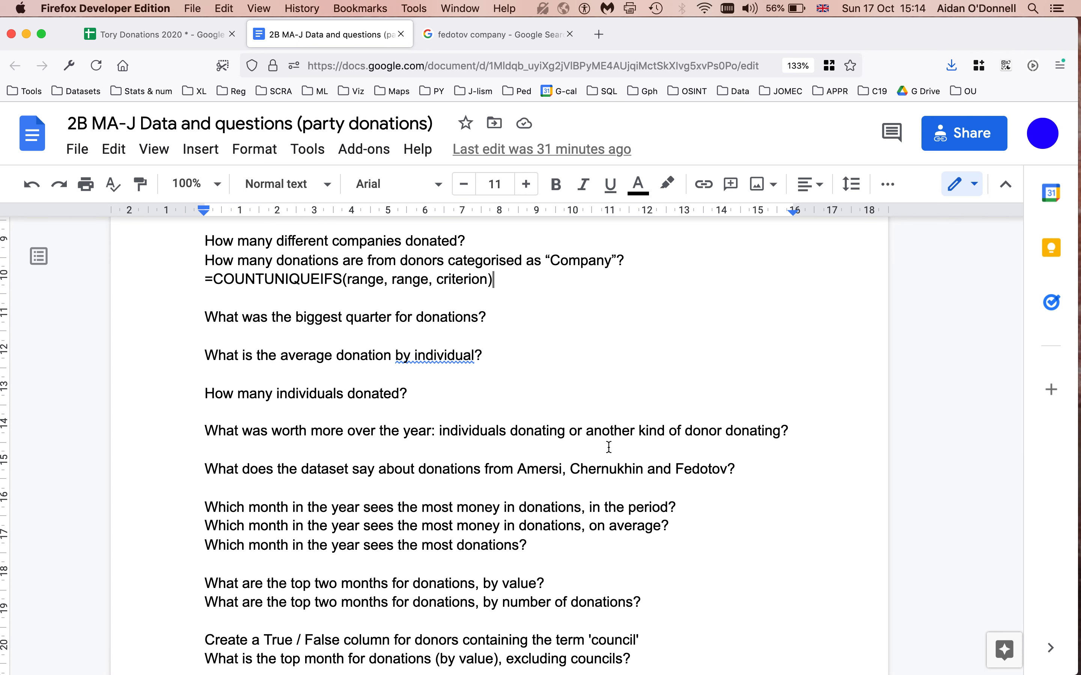
Return to the Tory Donations 2020 spreadsheet and add money to the pivot table's values, summarised by SUM.
{"action": "left_click", "coordinate": [153, 36]}
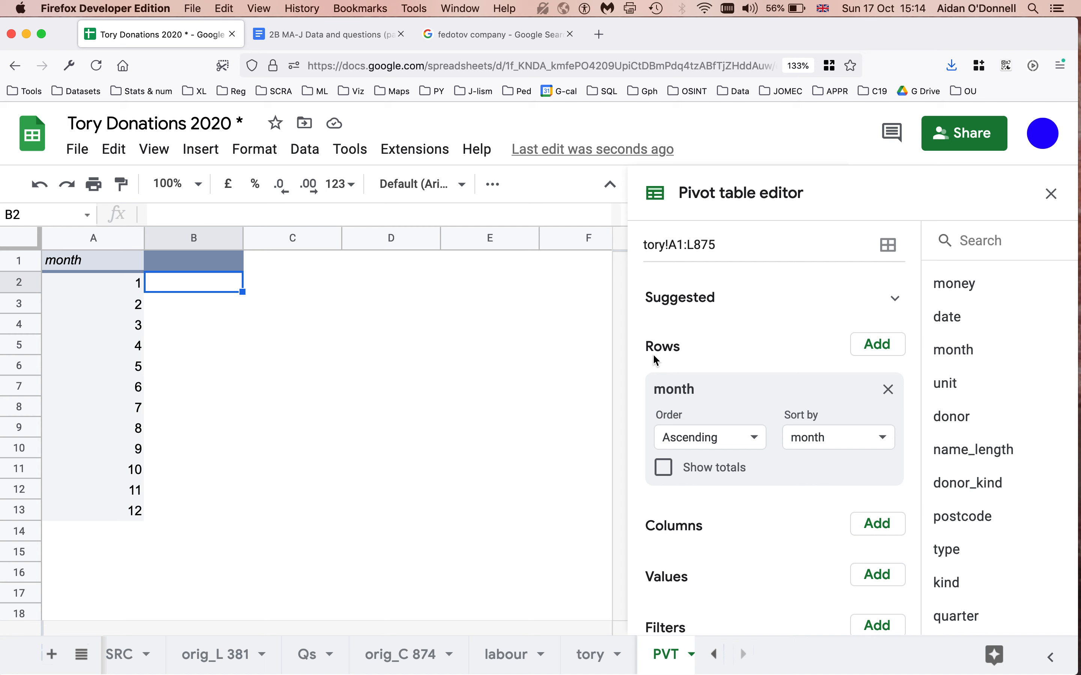
{"action": "scroll", "coordinate": [817, 435], "scroll_direction": "down", "scroll_amount": 3}
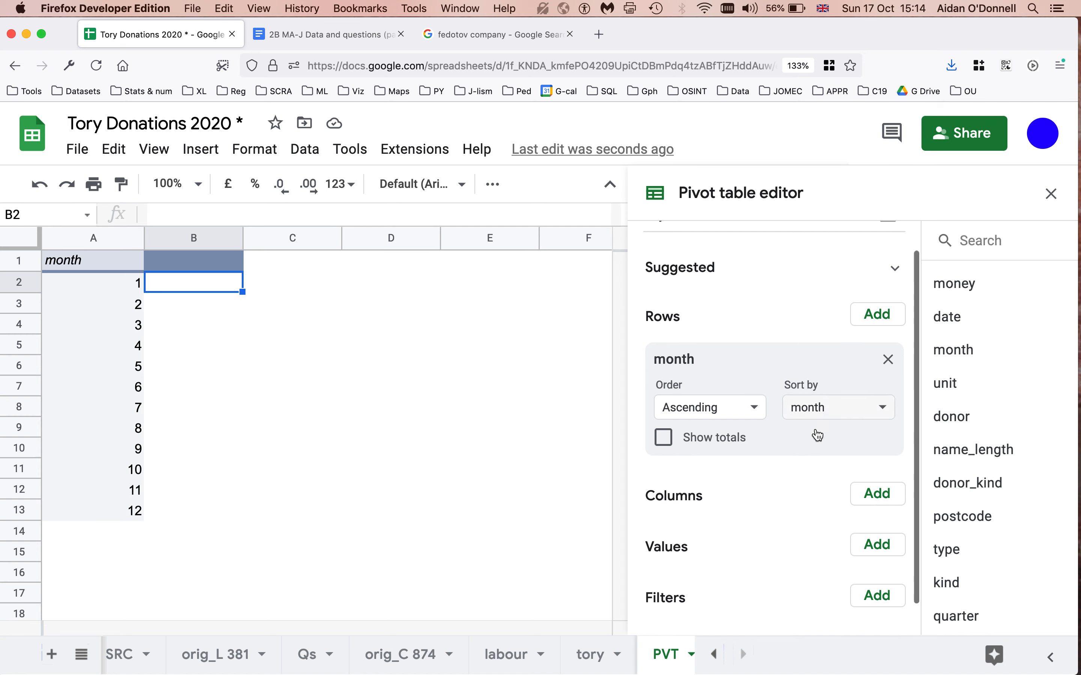
{"action": "left_click", "coordinate": [882, 517]}
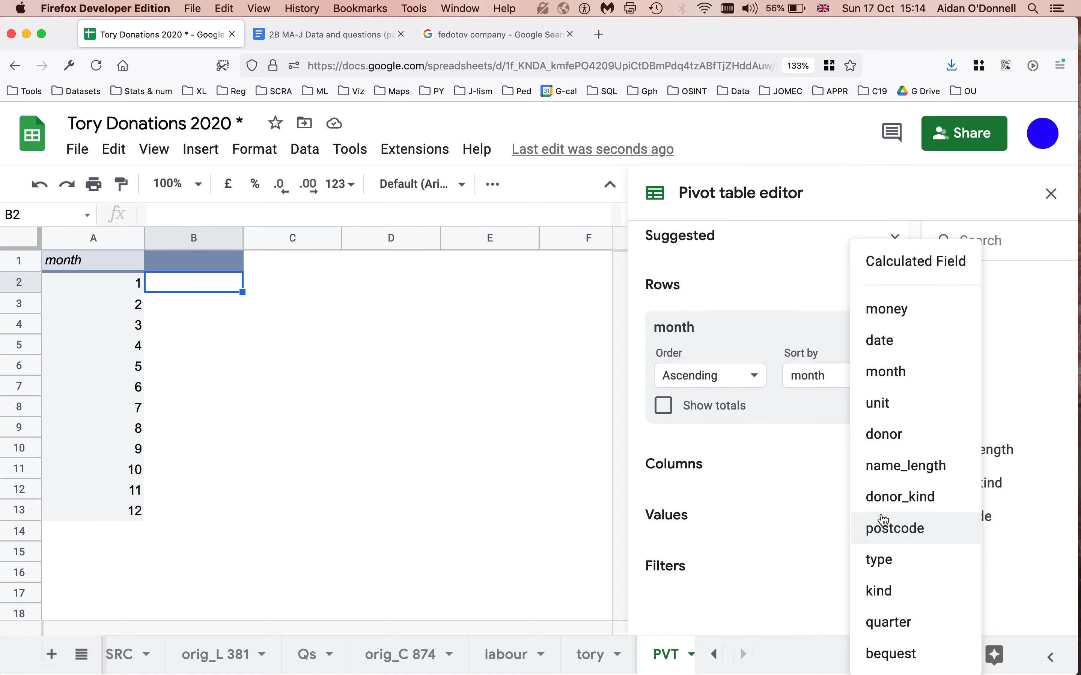
{"action": "left_click", "coordinate": [902, 314]}
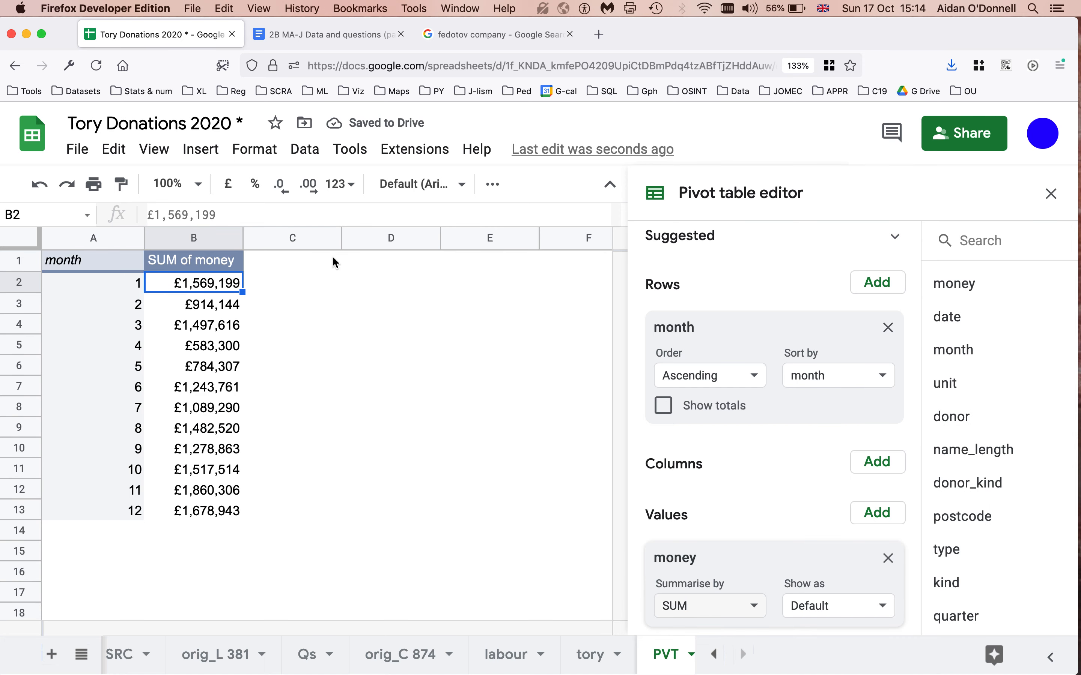
Sort the pivot table's month rows by SUM of money in descending order.
{"action": "left_click", "coordinate": [876, 383]}
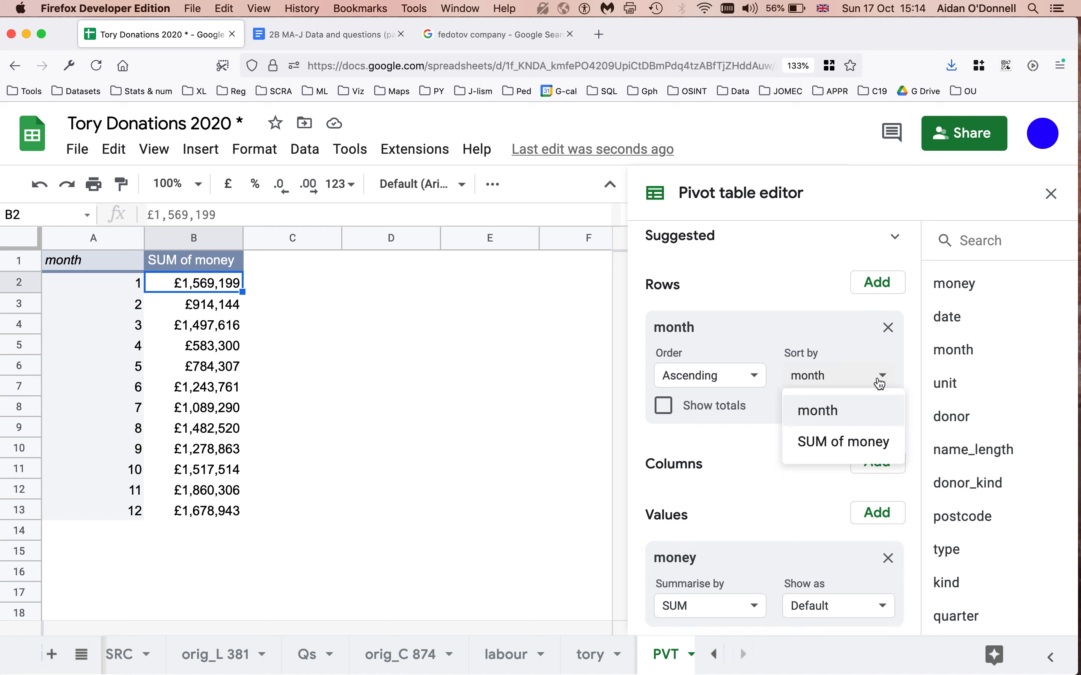
{"action": "left_click", "coordinate": [855, 442]}
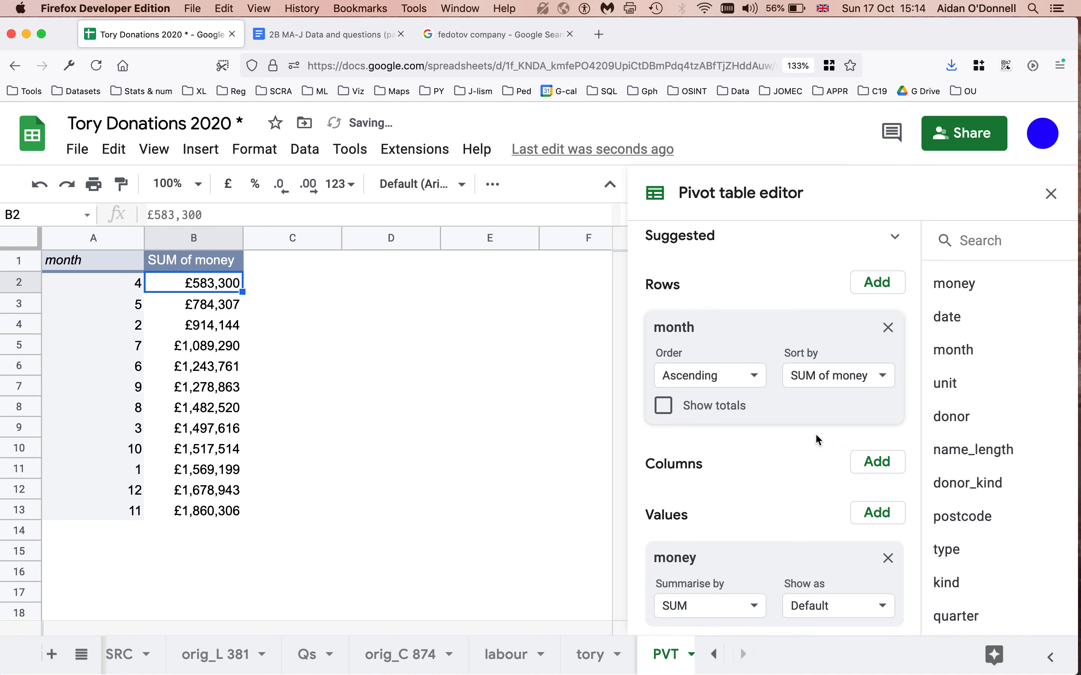
{"action": "left_click", "coordinate": [755, 377]}
{"action": "left_click", "coordinate": [715, 445]}
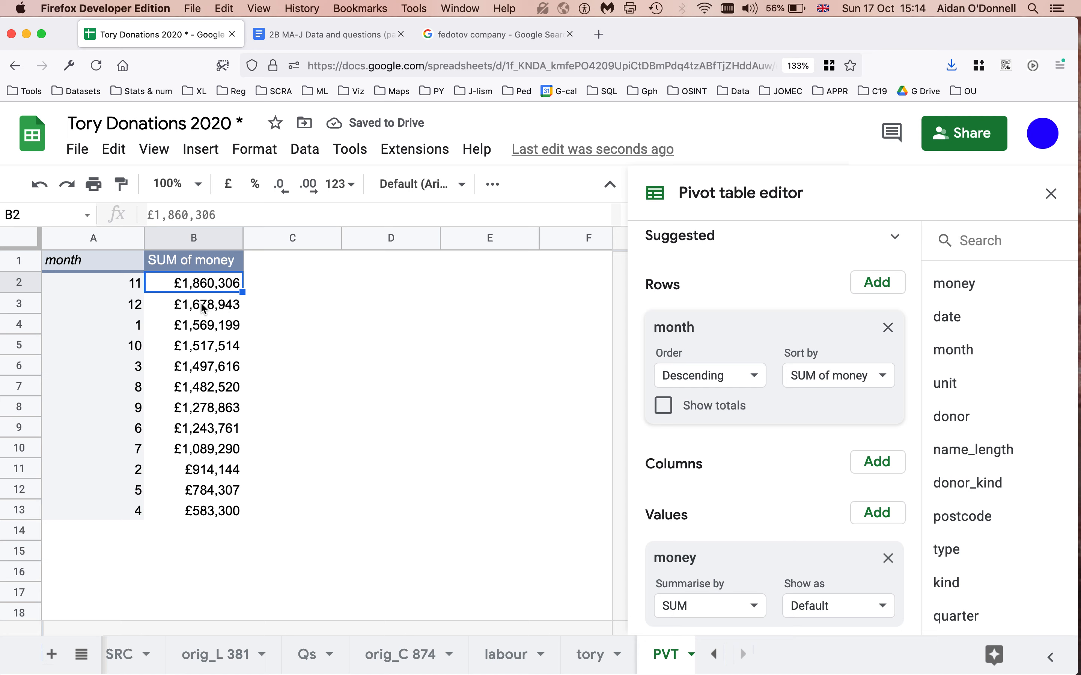
Check the questions document for the top two months questions, and summarise the pivot table's money values by COUNTA.
{"action": "left_click", "coordinate": [330, 37]}
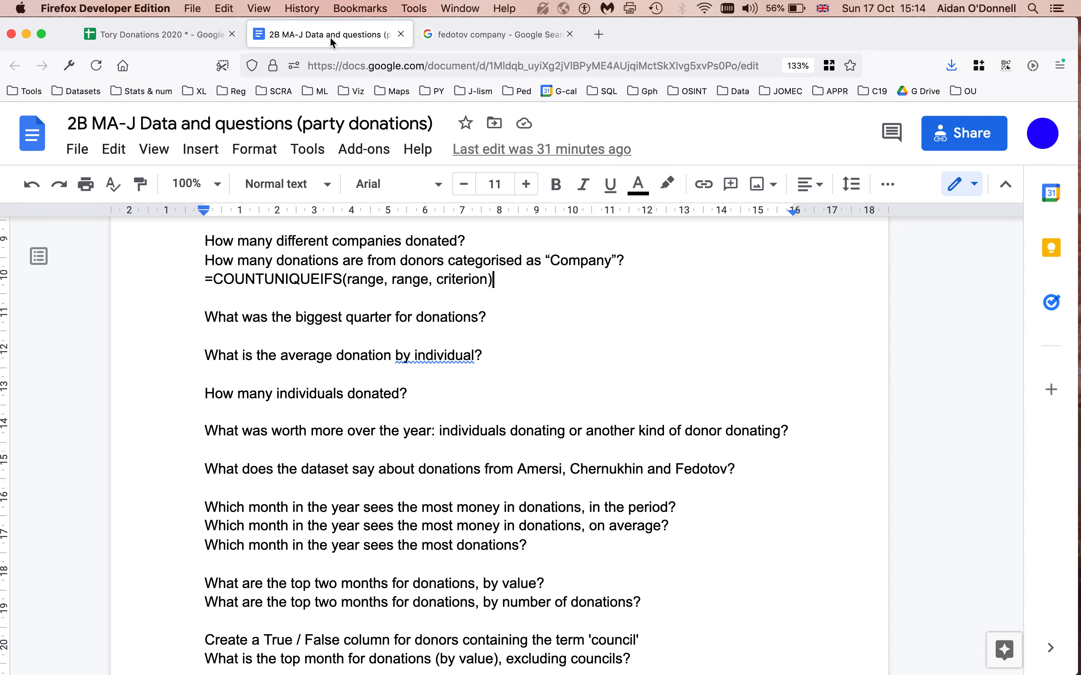
{"action": "left_click", "coordinate": [561, 583]}
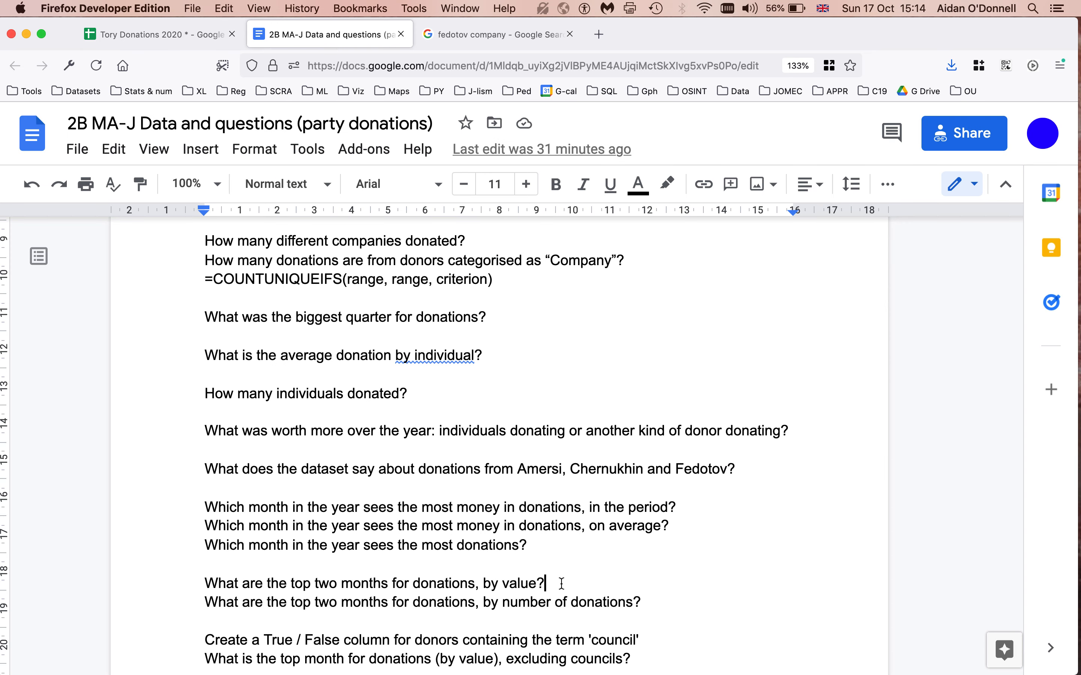
{"action": "left_click", "coordinate": [680, 610]}
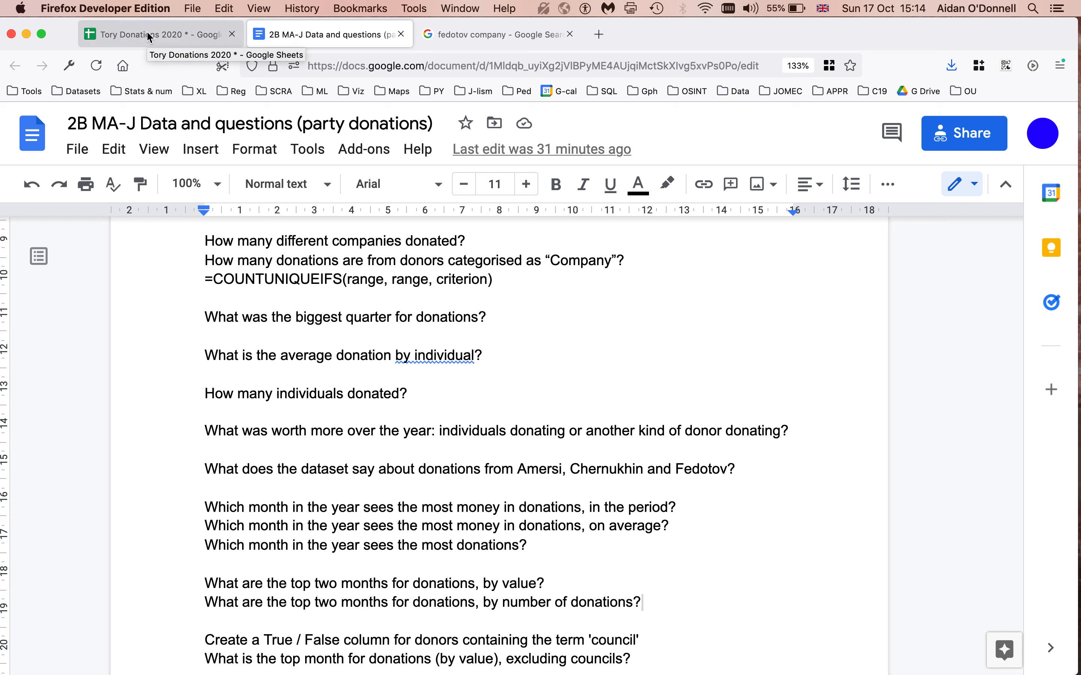
{"action": "left_click", "coordinate": [159, 31]}
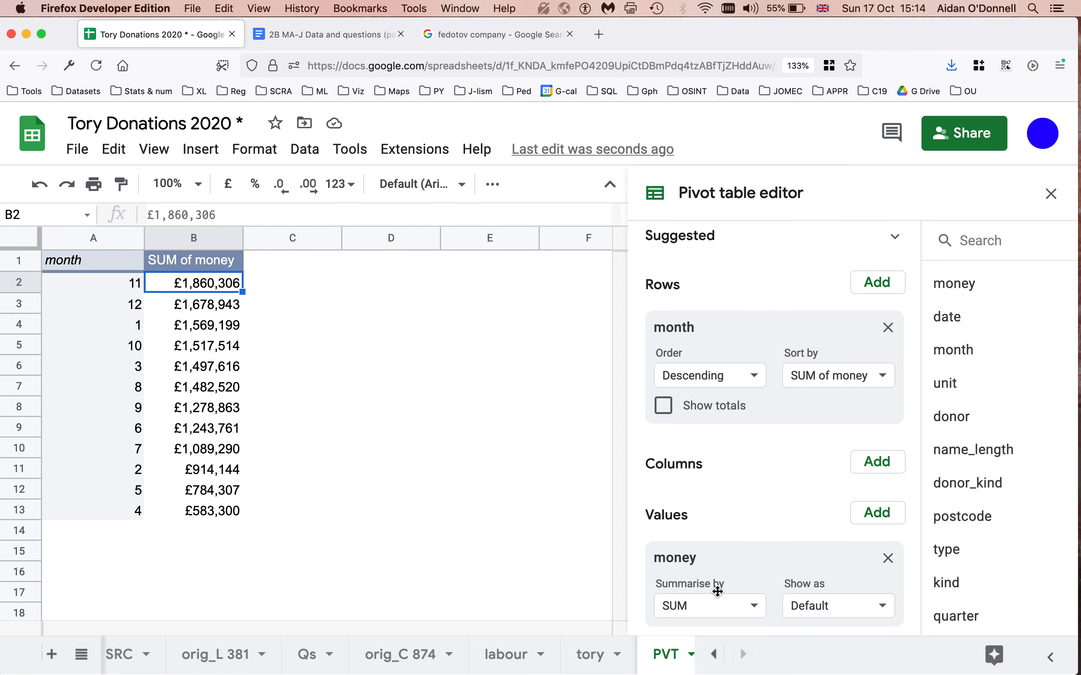
{"action": "left_click", "coordinate": [719, 612]}
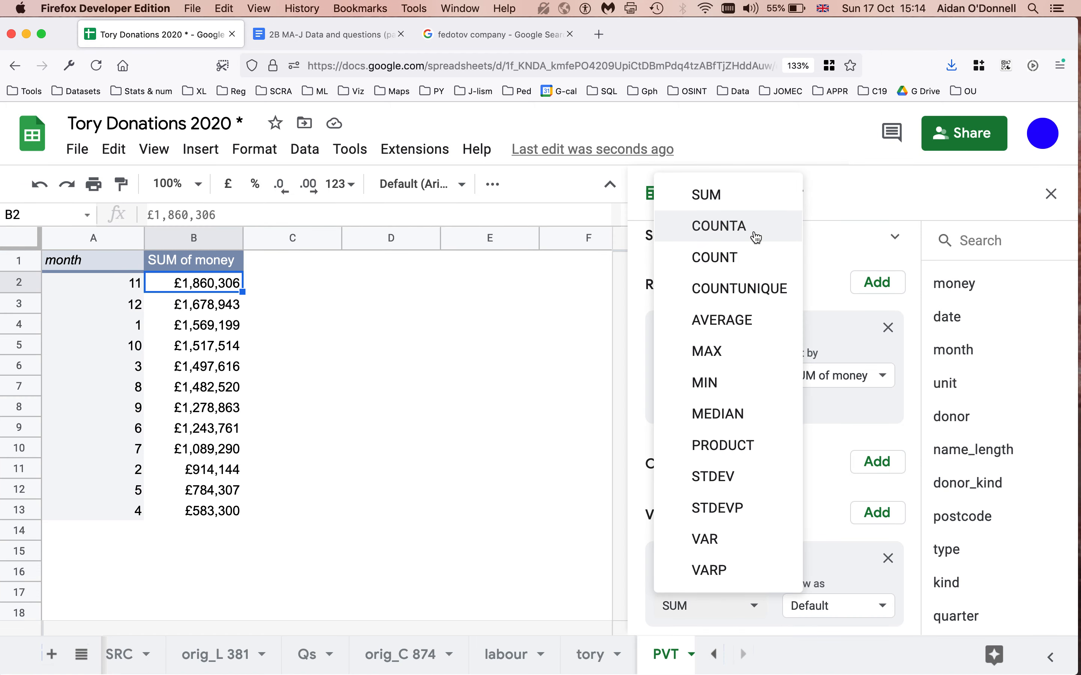
{"action": "left_click", "coordinate": [756, 237]}
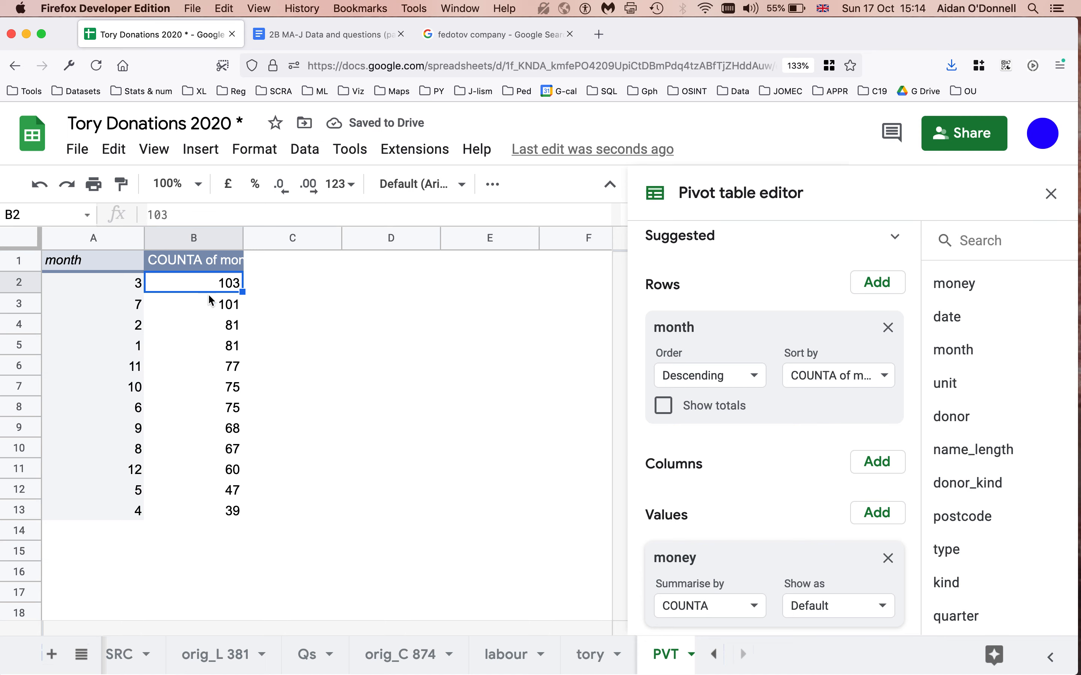
Read the 'council' questions in the questions document, and insert one column to the right of donor in the tory sheet.
{"action": "left_click", "coordinate": [319, 38]}
{"action": "scroll", "coordinate": [678, 554], "scroll_direction": "down", "scroll_amount": 5}
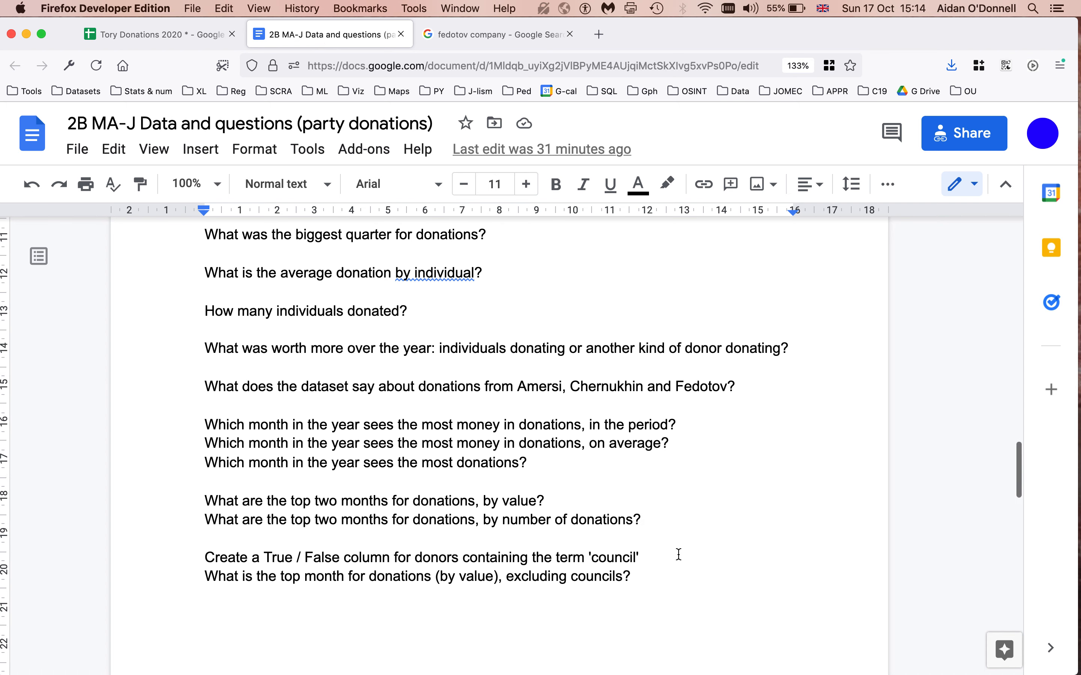
{"action": "scroll", "coordinate": [679, 554], "scroll_direction": "up", "scroll_amount": 3}
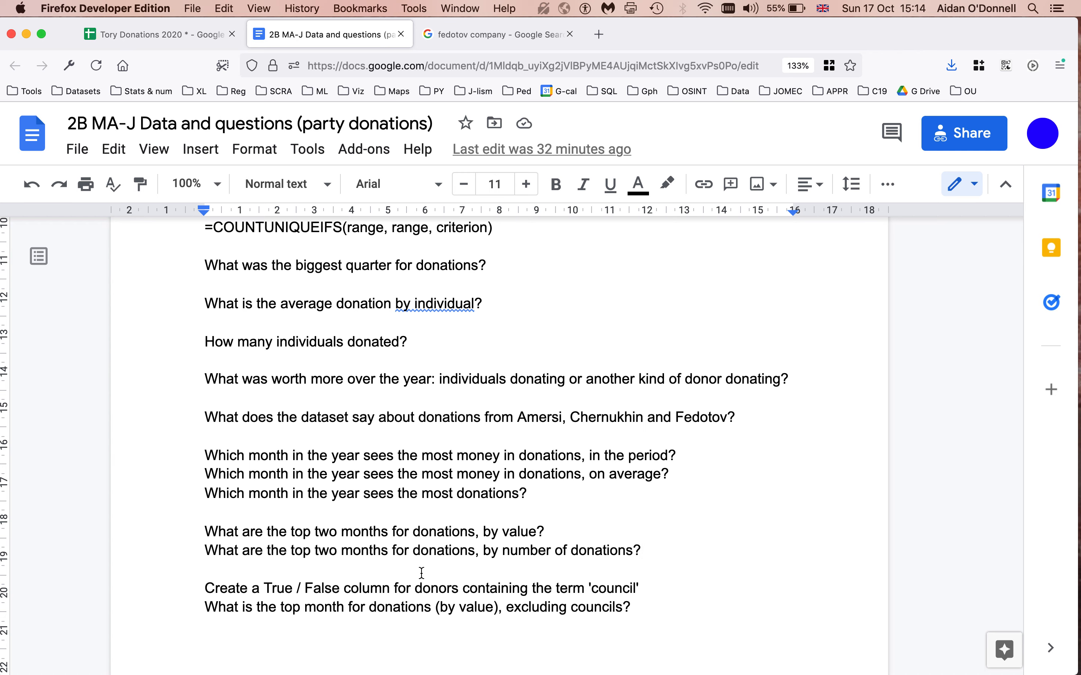
{"action": "left_click", "coordinate": [149, 36]}
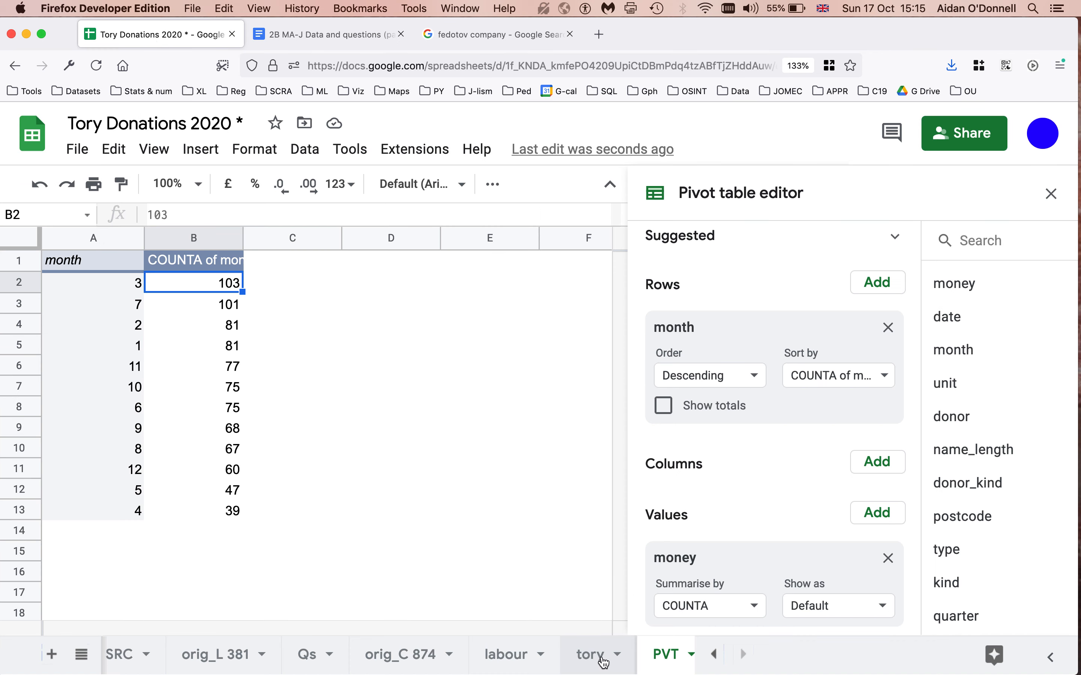
{"action": "left_click", "coordinate": [590, 655]}
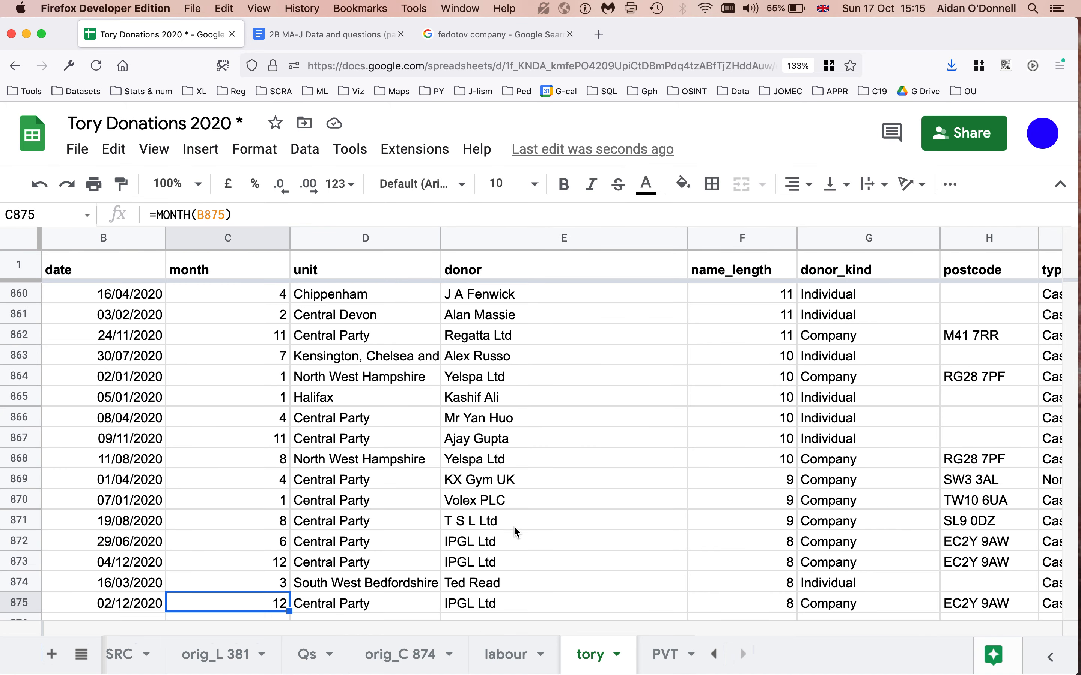
{"action": "left_click_drag", "start_coordinate": [685, 240], "coordinate": [579, 242]}
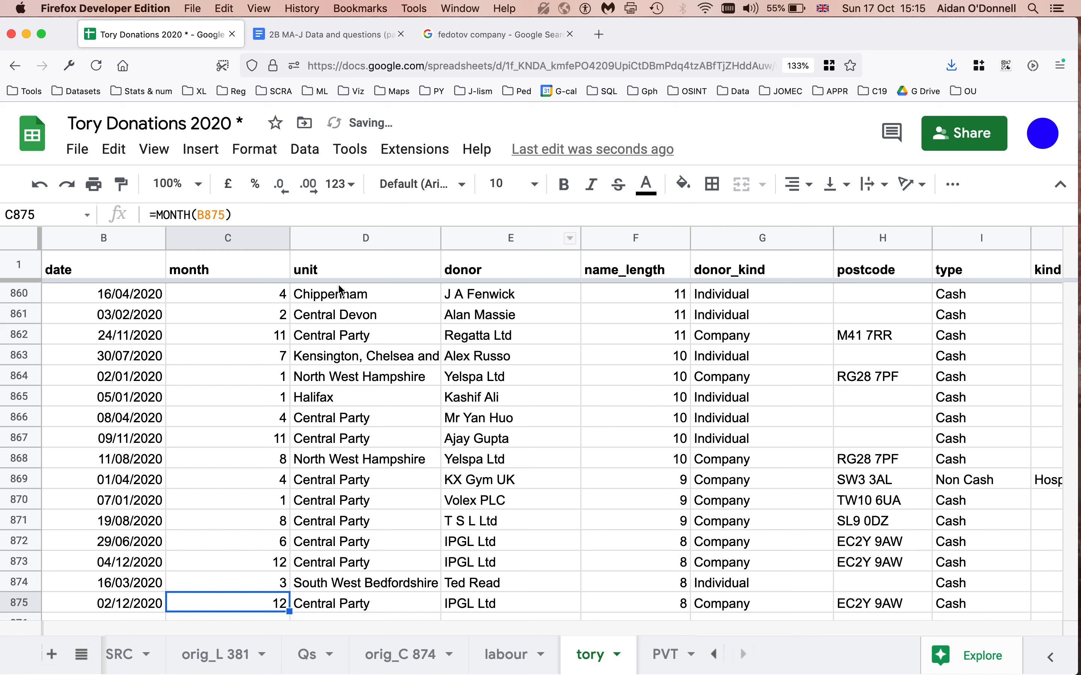
{"action": "left_click", "coordinate": [359, 298]}
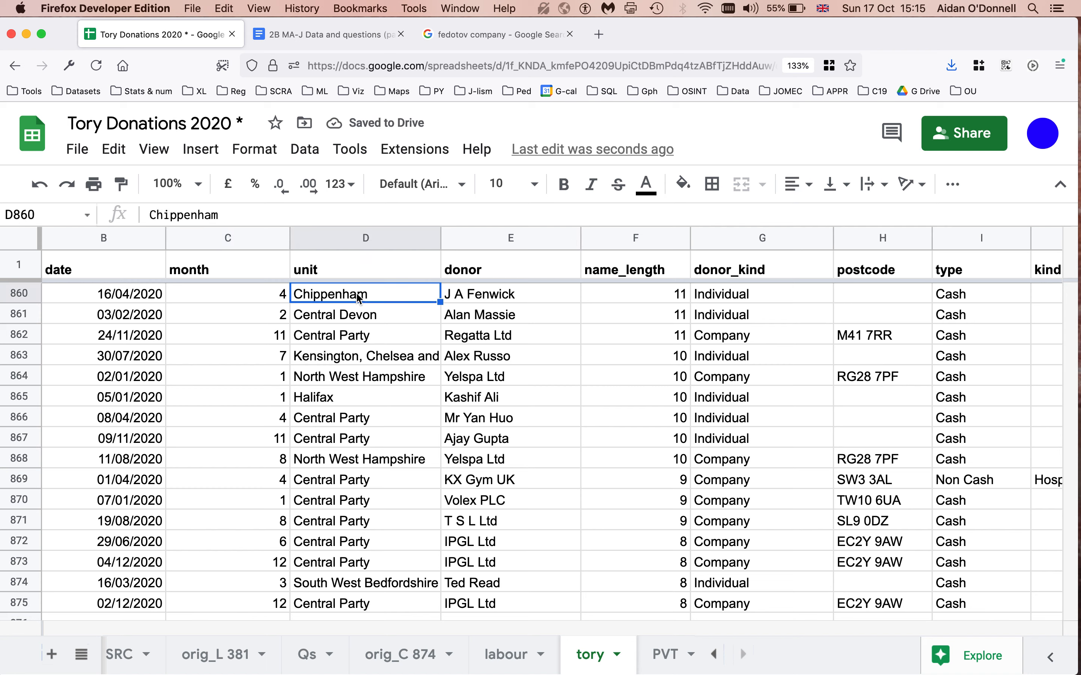
{"action": "left_click", "coordinate": [525, 291]}
{"action": "left_click", "coordinate": [487, 239]}
{"action": "right_click", "coordinate": [487, 239]}
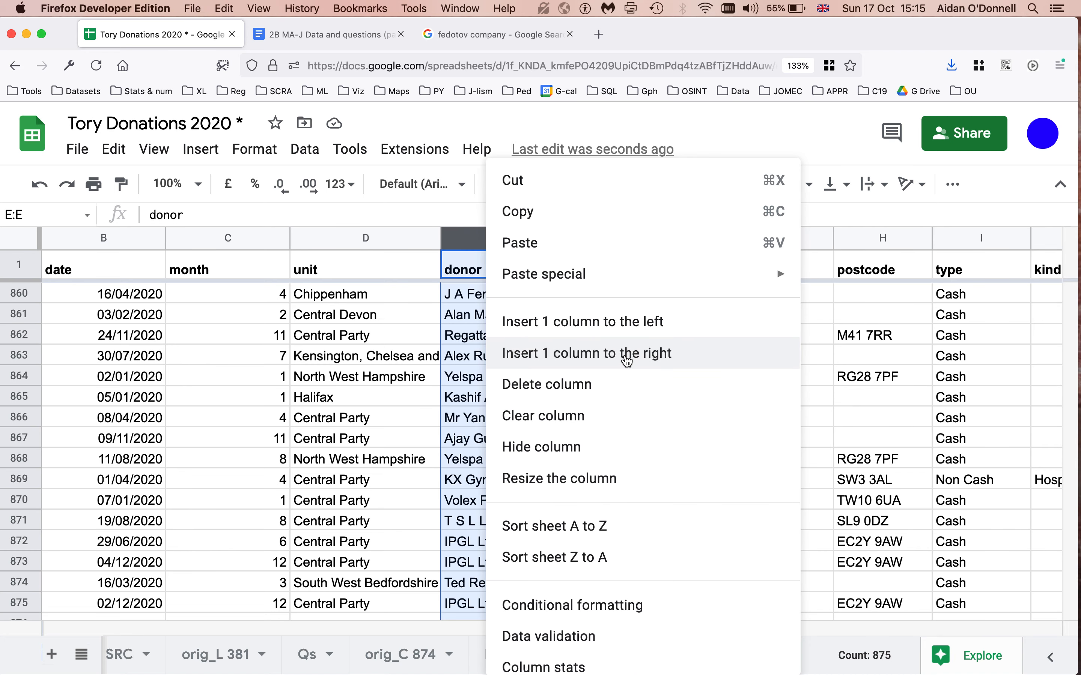
{"action": "left_click", "coordinate": [626, 356]}
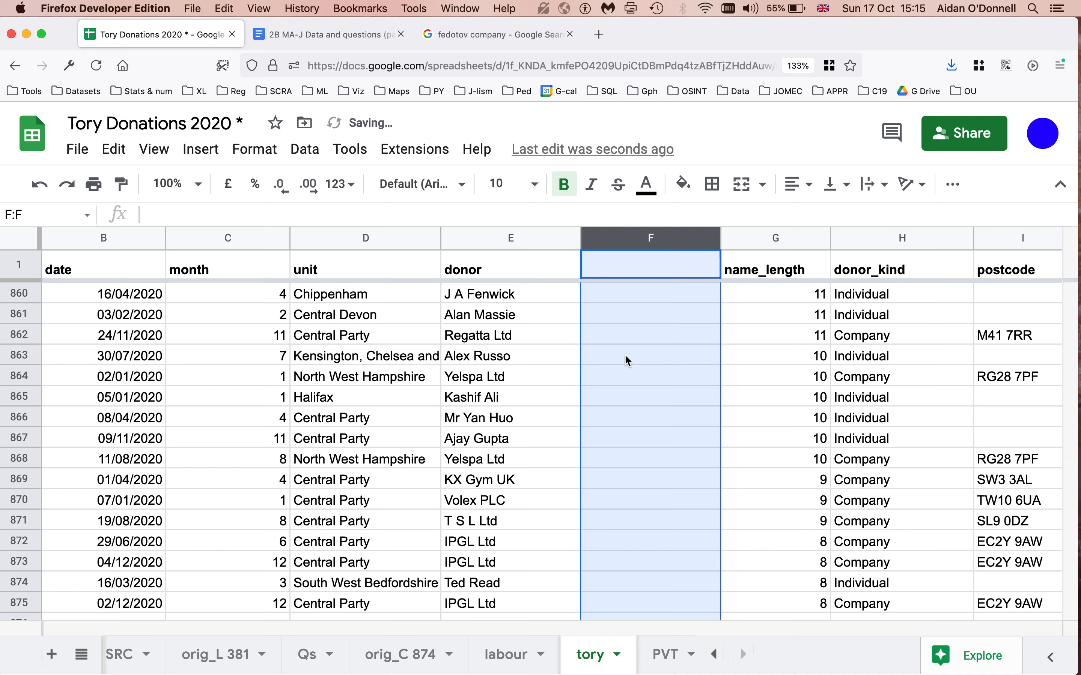
Select the first data cell of the new column, F2, and widen the donor column to fit the full donor names.
{"action": "left_click", "coordinate": [608, 302]}
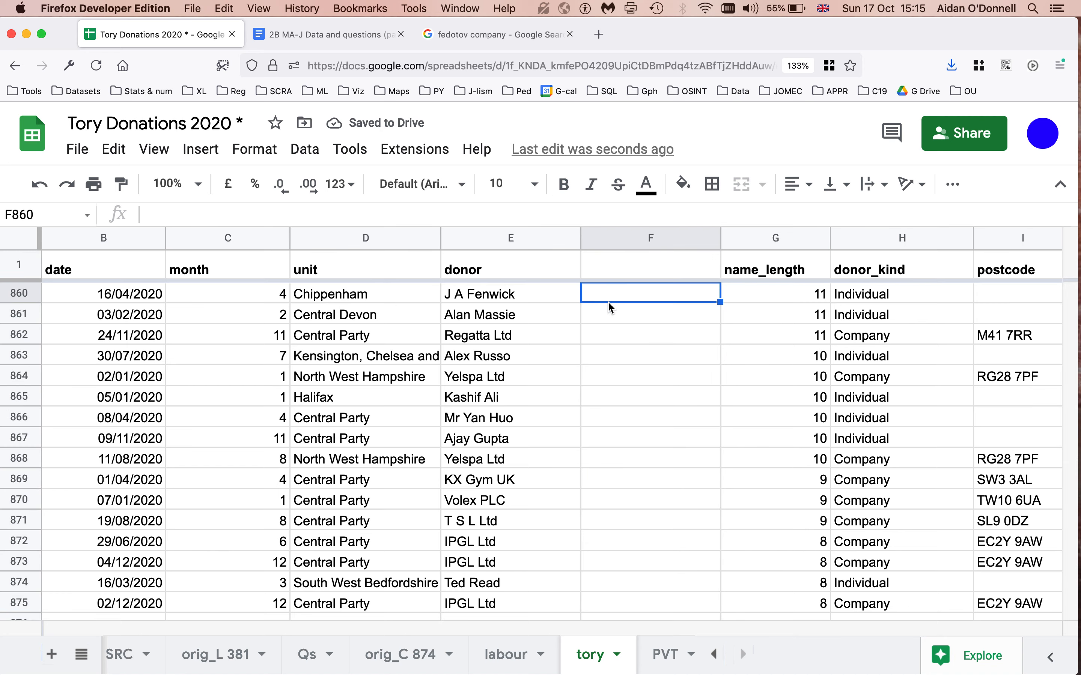
{"action": "key", "text": "super+Up"}
{"action": "key", "text": "Down"}
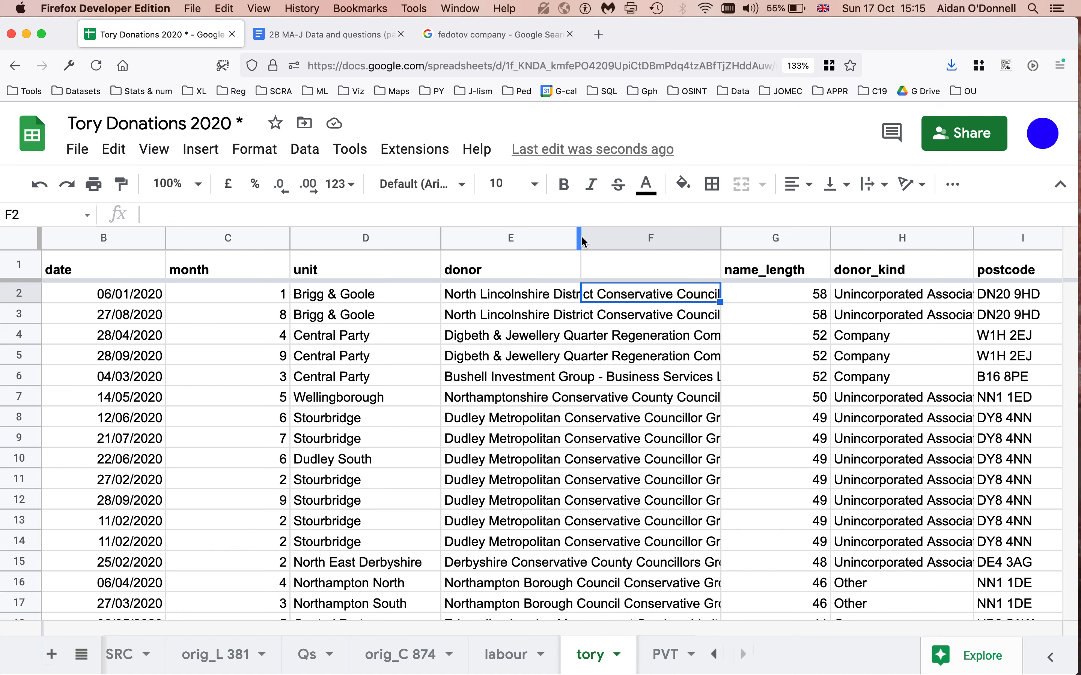
{"action": "left_click_drag", "start_coordinate": [581, 238], "coordinate": [806, 241]}
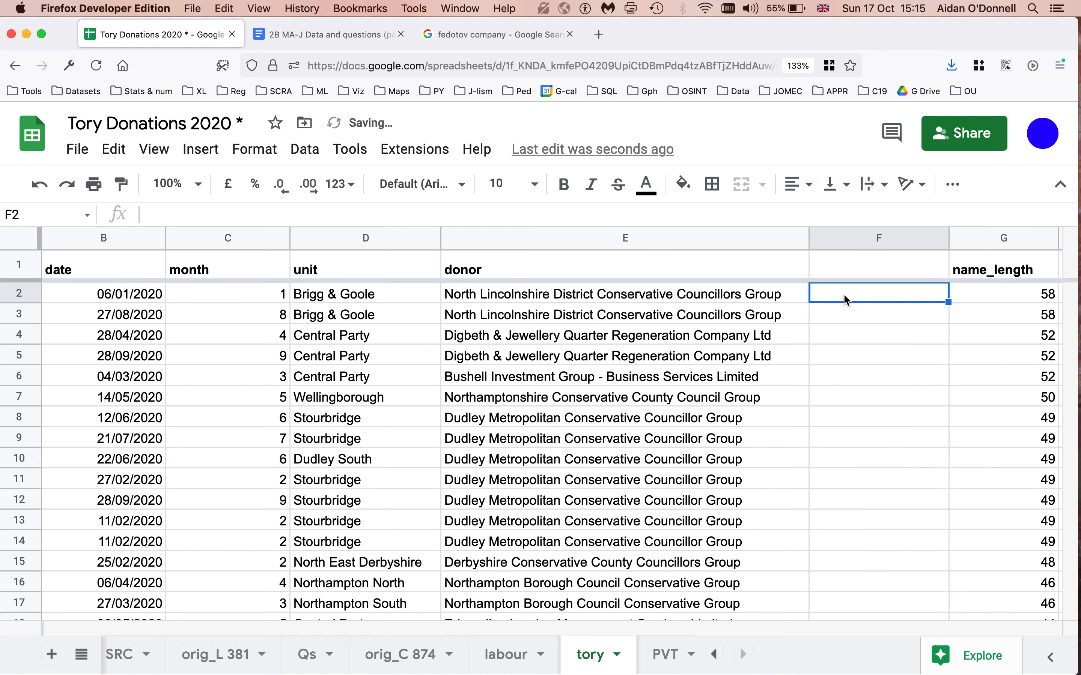
Enter the formula =REGEXMATCH(E2, "Council") in cell F2 to test the donor name for that term.
{"action": "type", "text": "="}
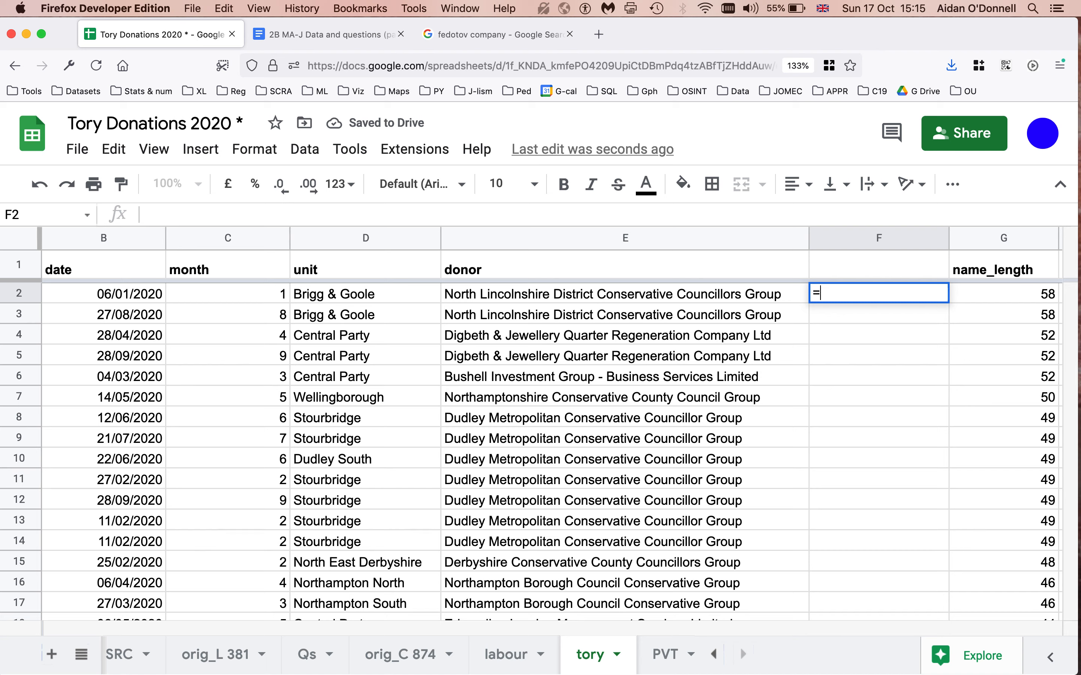
{"action": "type", "text": "REGEXM"}
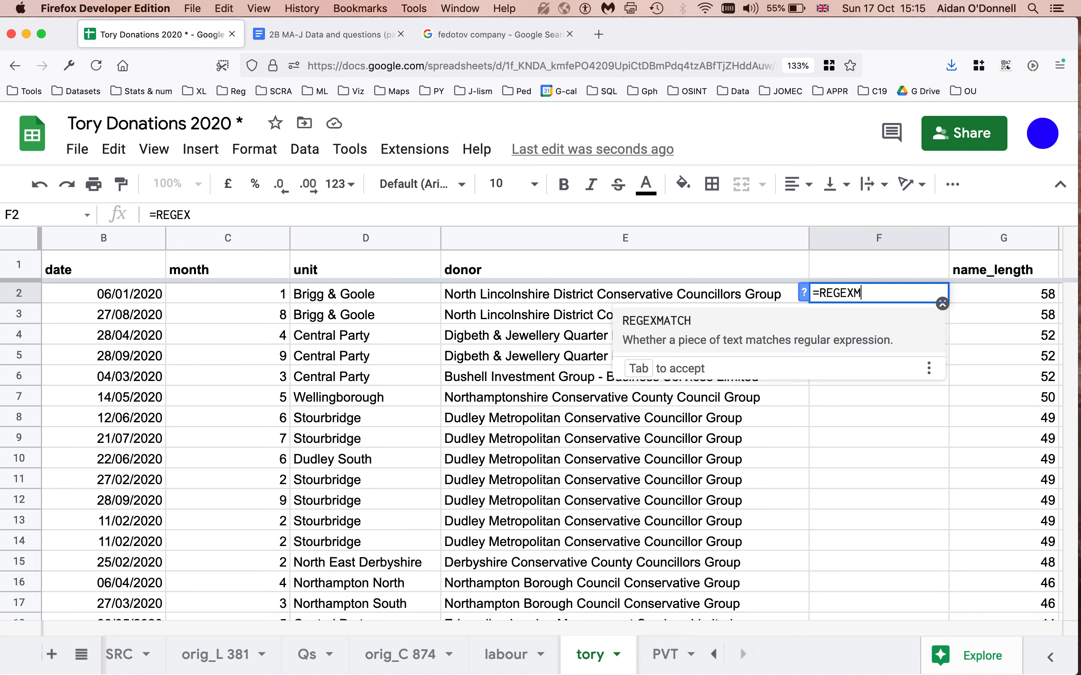
{"action": "type", "text": "ATCH("}
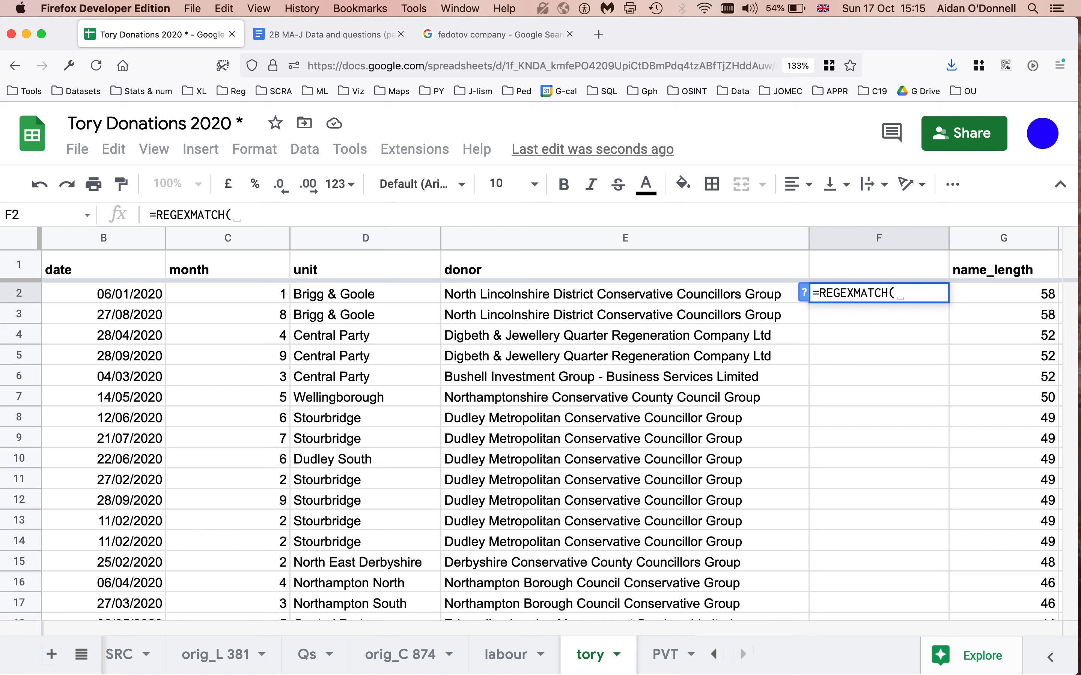
{"action": "left_click", "coordinate": [755, 295]}
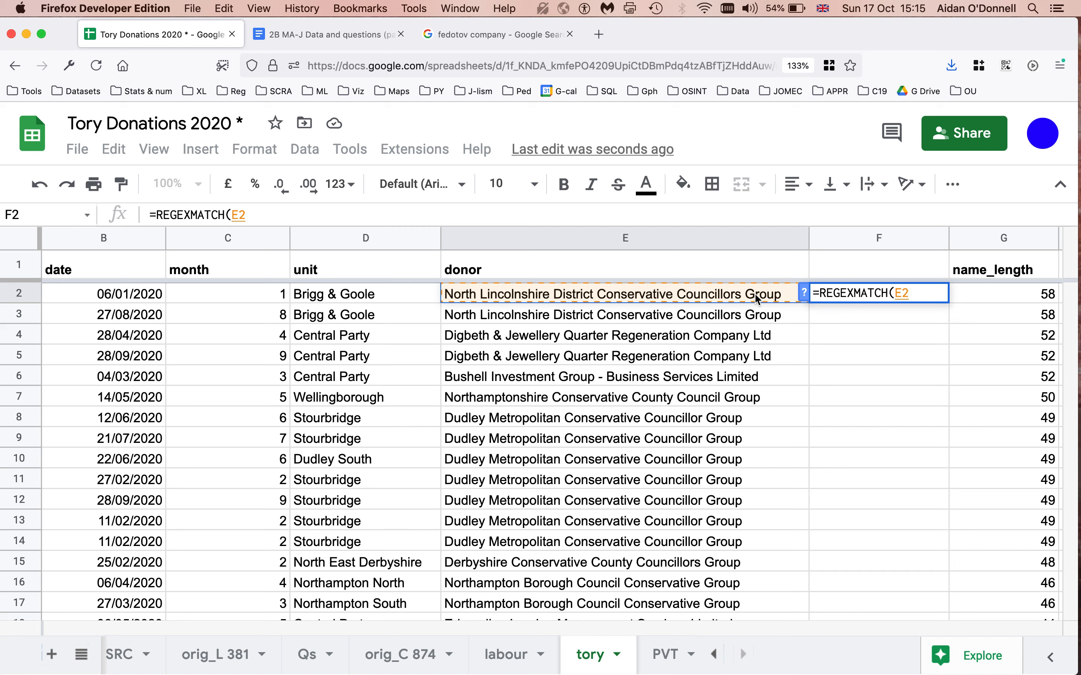
{"action": "type", "text": ", "}
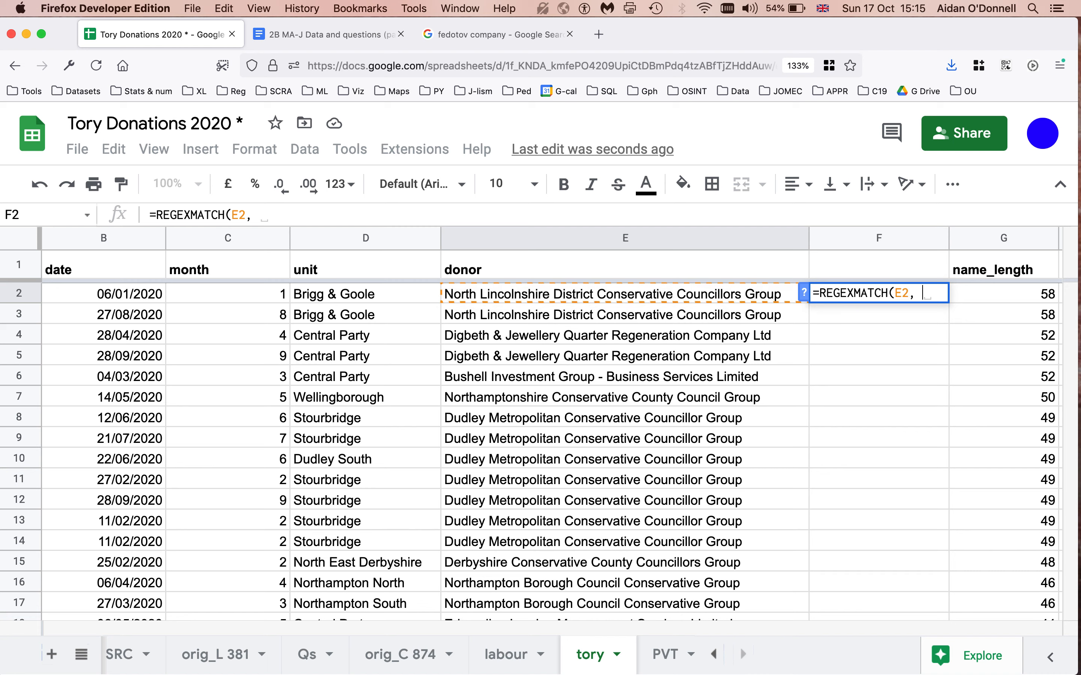
{"action": "type", "text": "\"Council"}
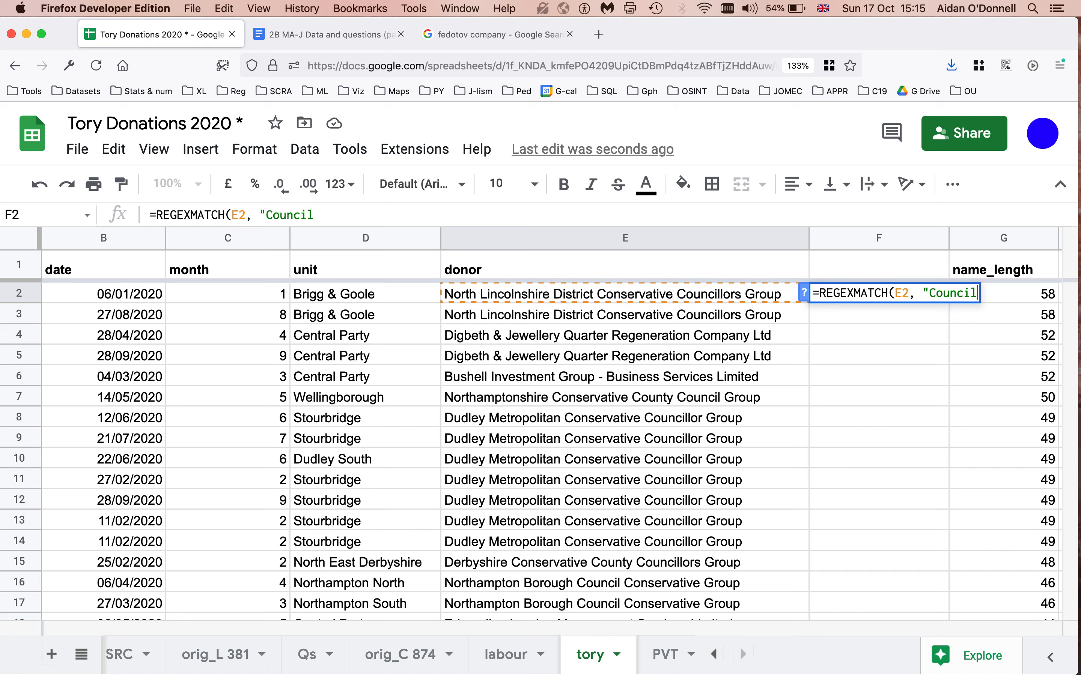
{"action": "type", "text": "\")"}
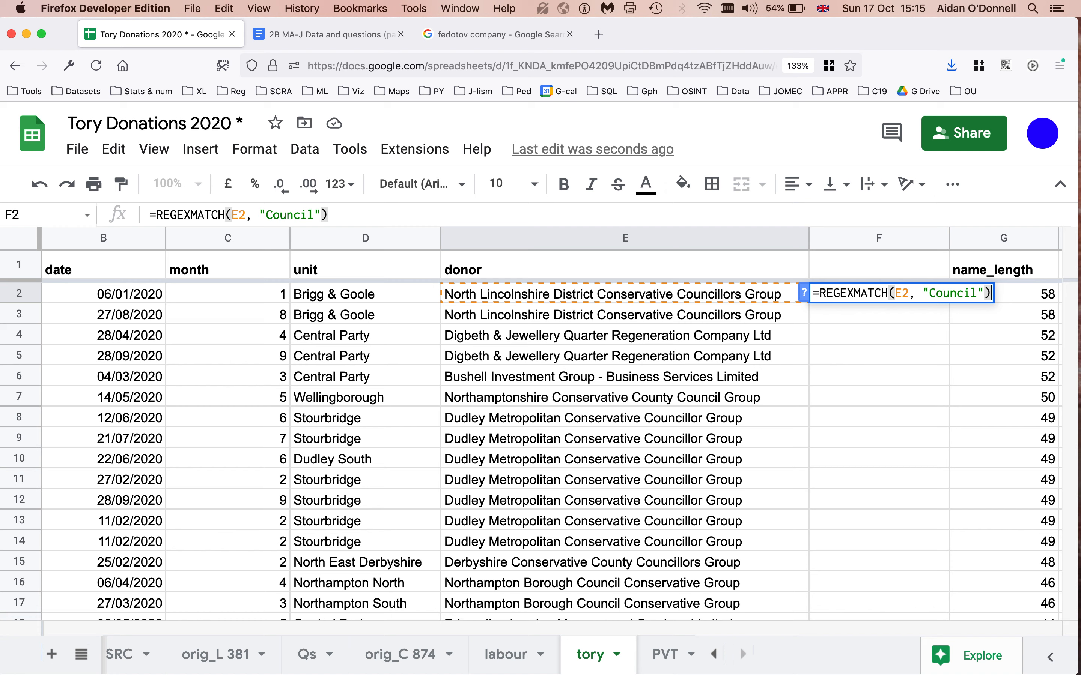
{"action": "key", "text": "Return"}
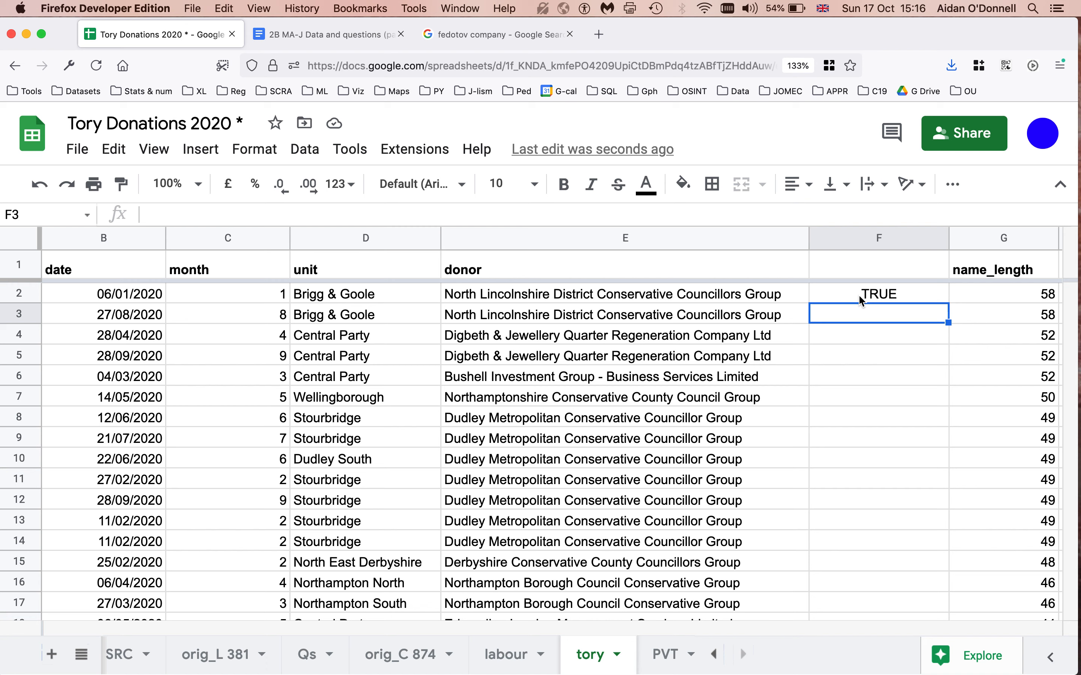
Add a trailing space to the search term in F2 so the formula reads =REGEXMATCH(E2, "Council ").
{"action": "left_click", "coordinate": [860, 296]}
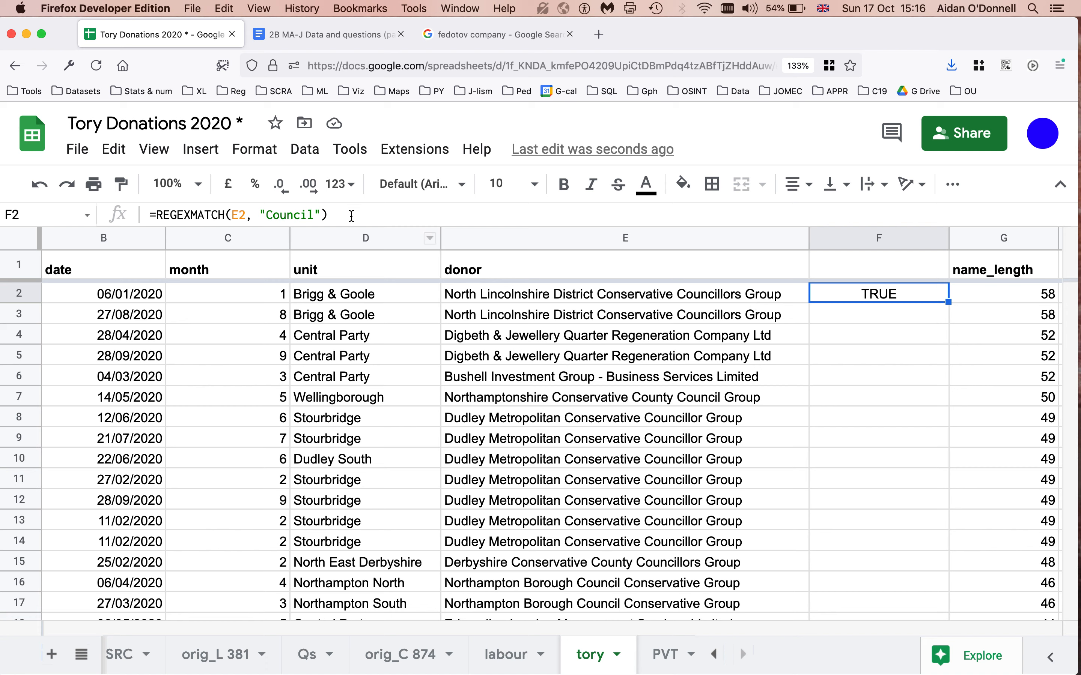
{"action": "left_click", "coordinate": [313, 214]}
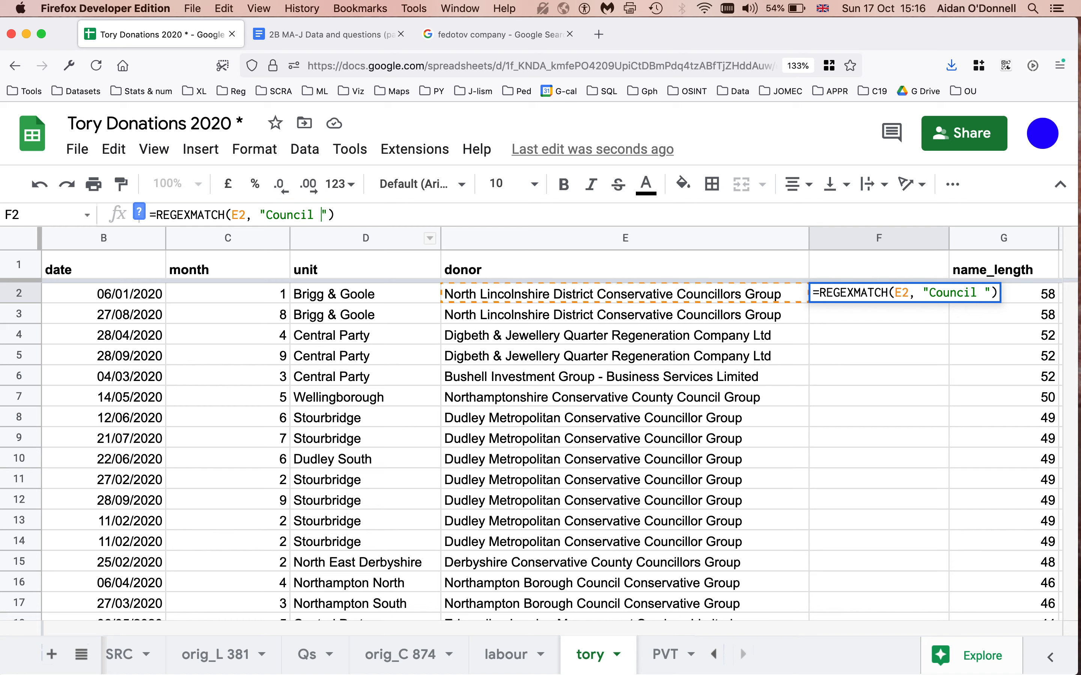
{"action": "key", "text": "Return"}
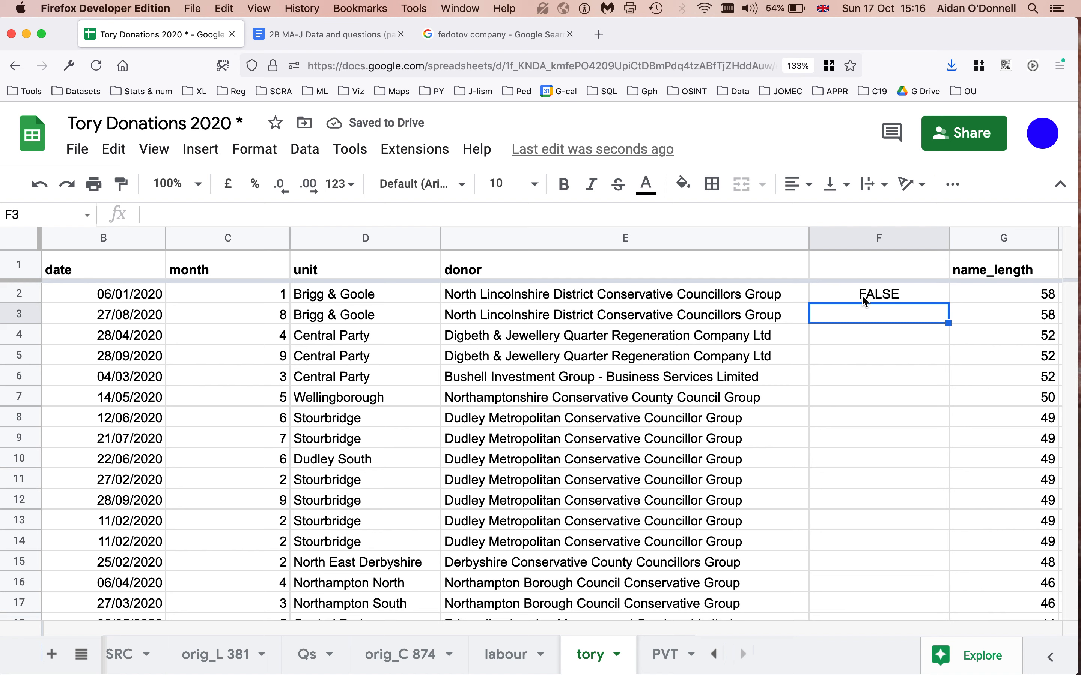
Copy the F2 formula down through F7, and clear the copies from F3 downward.
{"action": "left_click", "coordinate": [861, 295]}
{"action": "left_click_drag", "start_coordinate": [947, 302], "coordinate": [945, 401]}
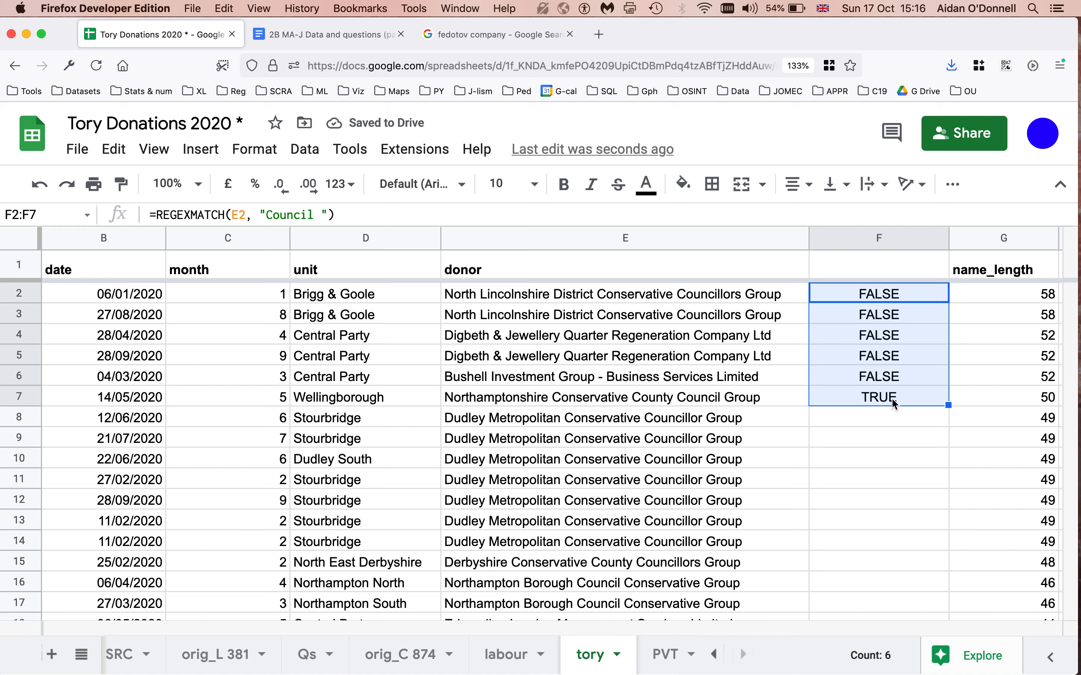
{"action": "left_click_drag", "start_coordinate": [890, 467], "coordinate": [891, 312]}
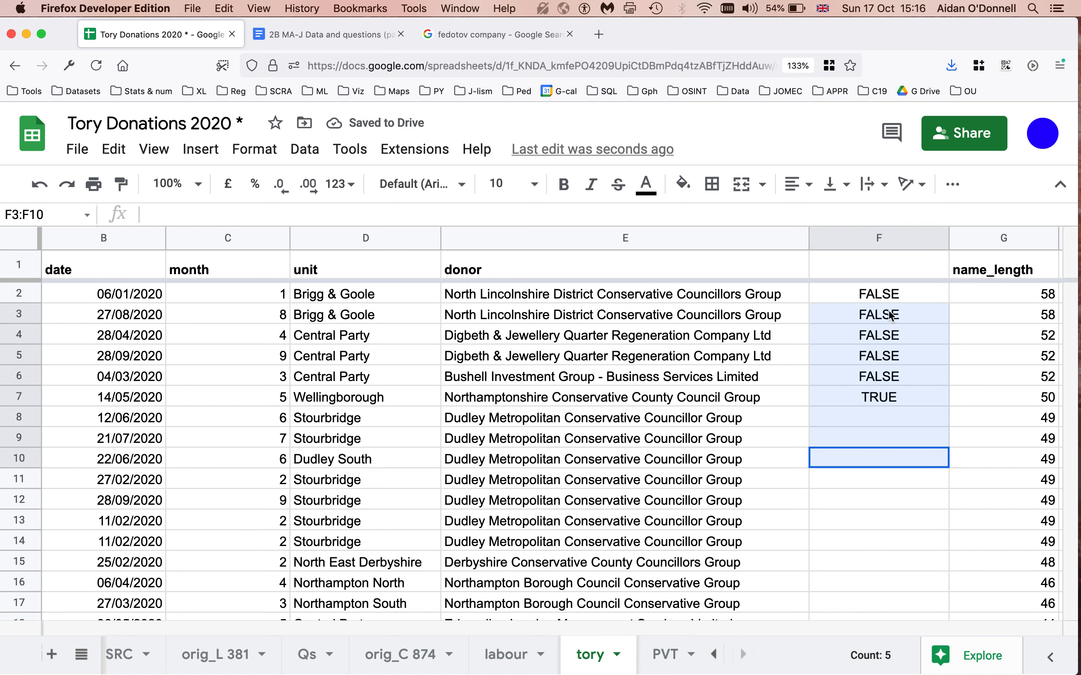
{"action": "key", "text": "Delete"}
Fill the F2 formula down the whole column, and enter council_yn as the column header in F1.
{"action": "left_click", "coordinate": [907, 295]}
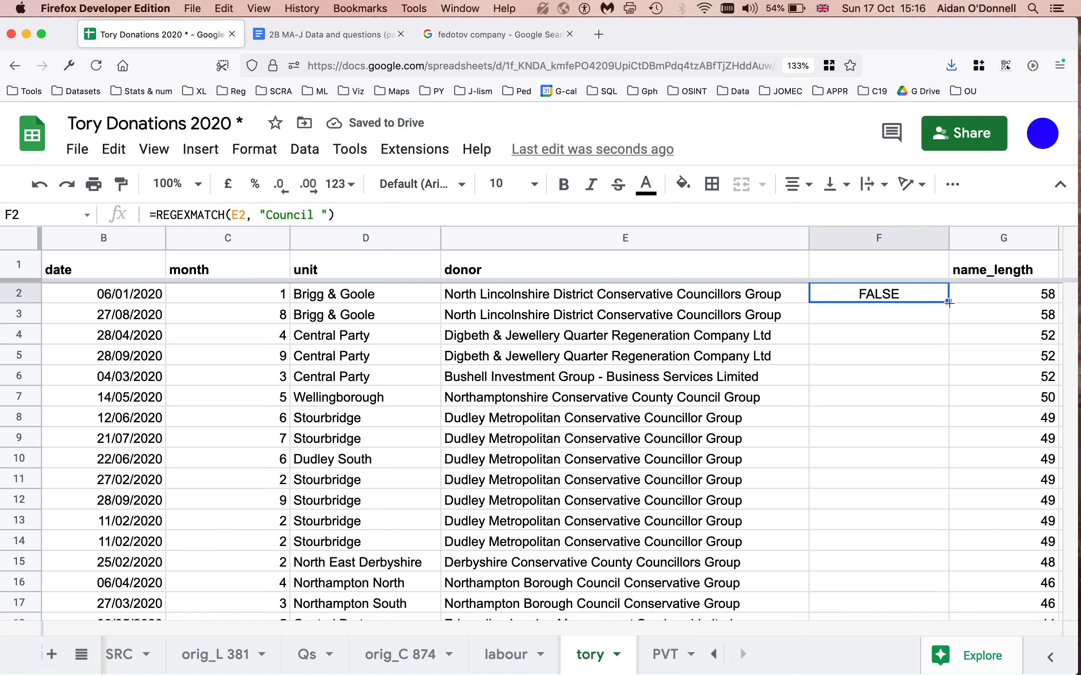
{"action": "double_click", "coordinate": [948, 302]}
{"action": "left_click", "coordinate": [871, 265]}
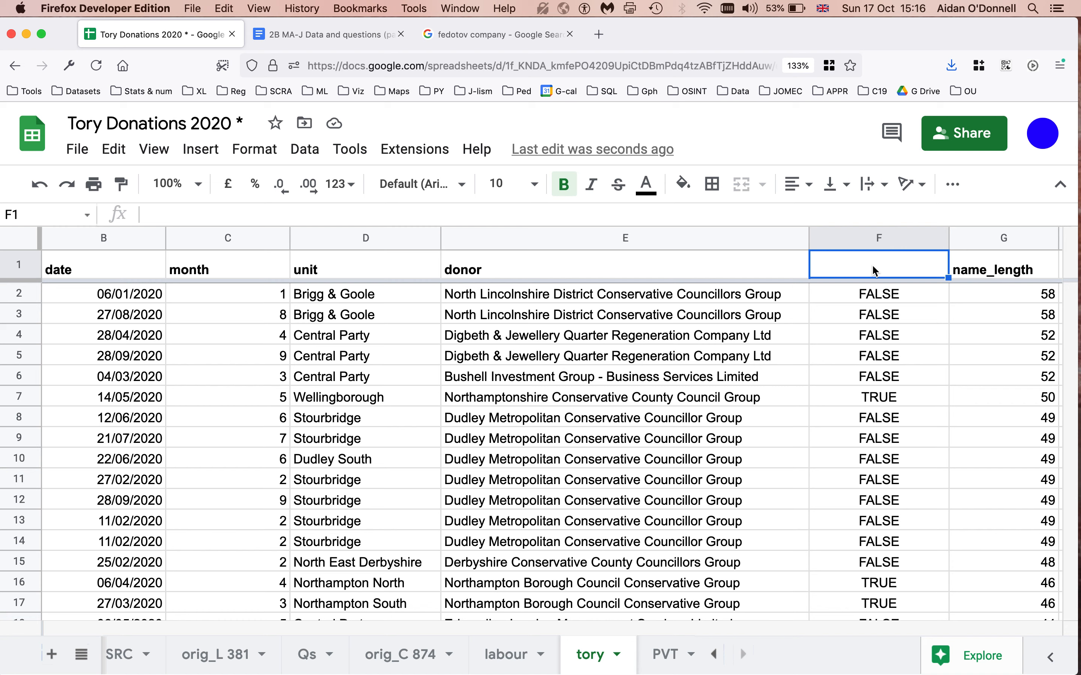
{"action": "type", "text": "council_"}
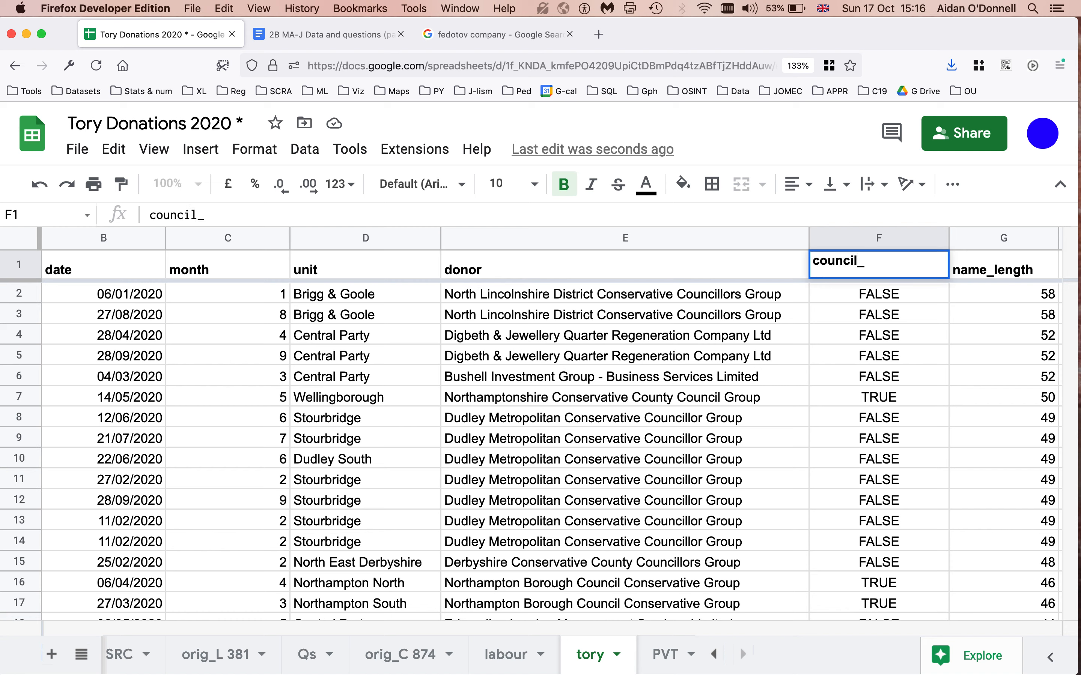
{"action": "type", "text": "yn"}
{"action": "key", "text": "Return"}
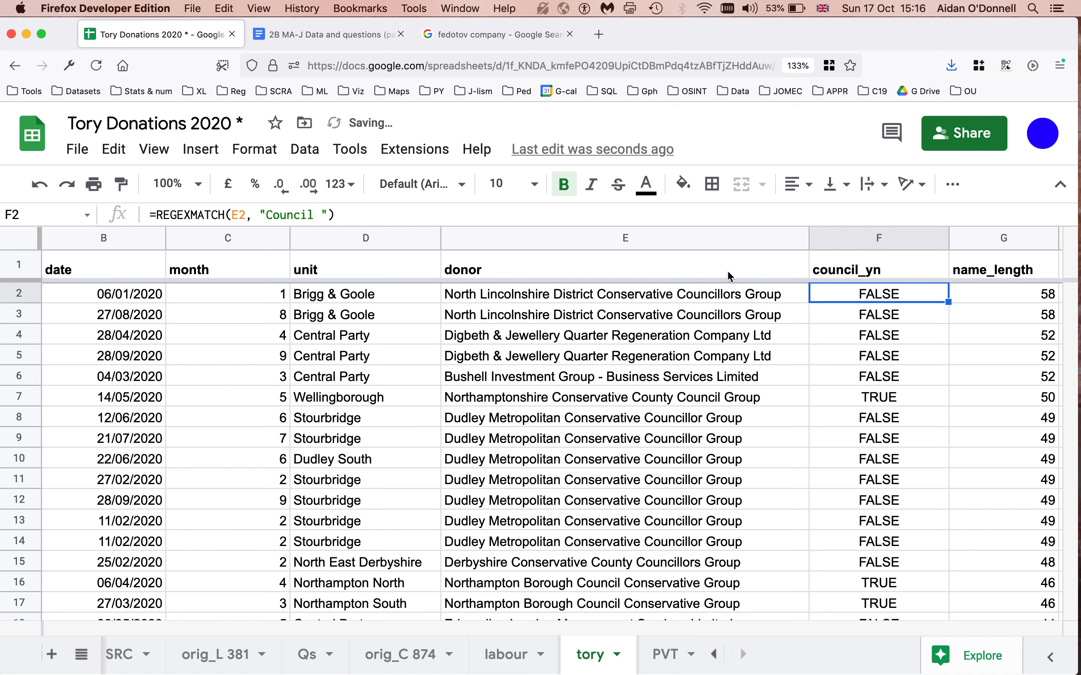
Remove the money value and the month row field from the PVT pivot table, and read the council question in the questions document.
{"action": "left_click", "coordinate": [660, 656]}
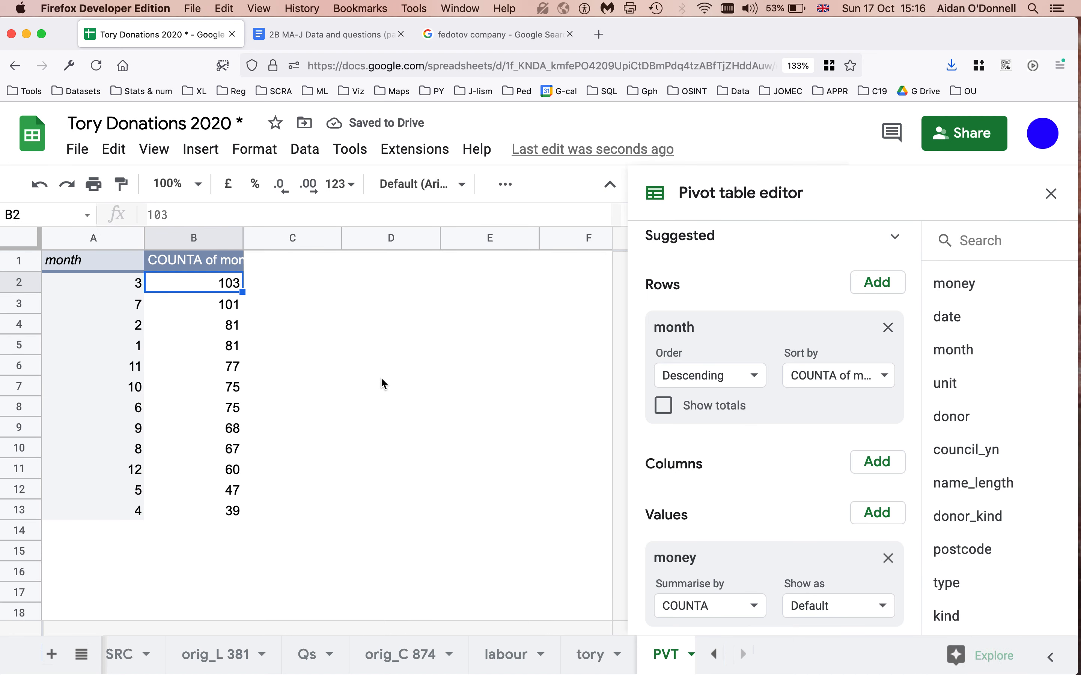
{"action": "left_click", "coordinate": [888, 559]}
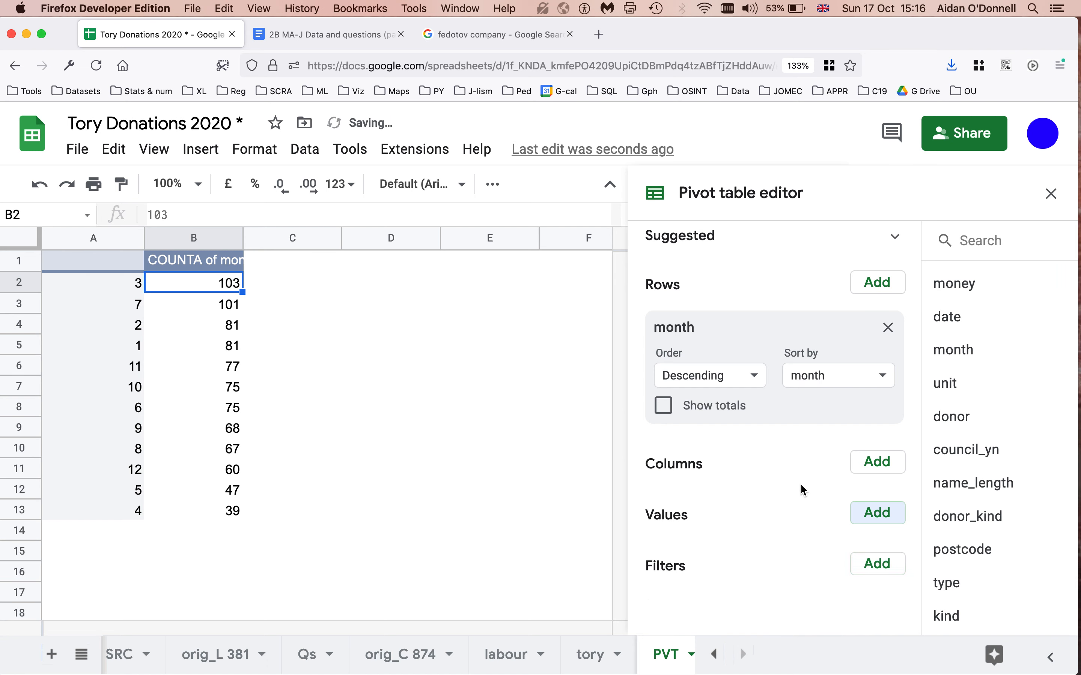
{"action": "left_click", "coordinate": [887, 328]}
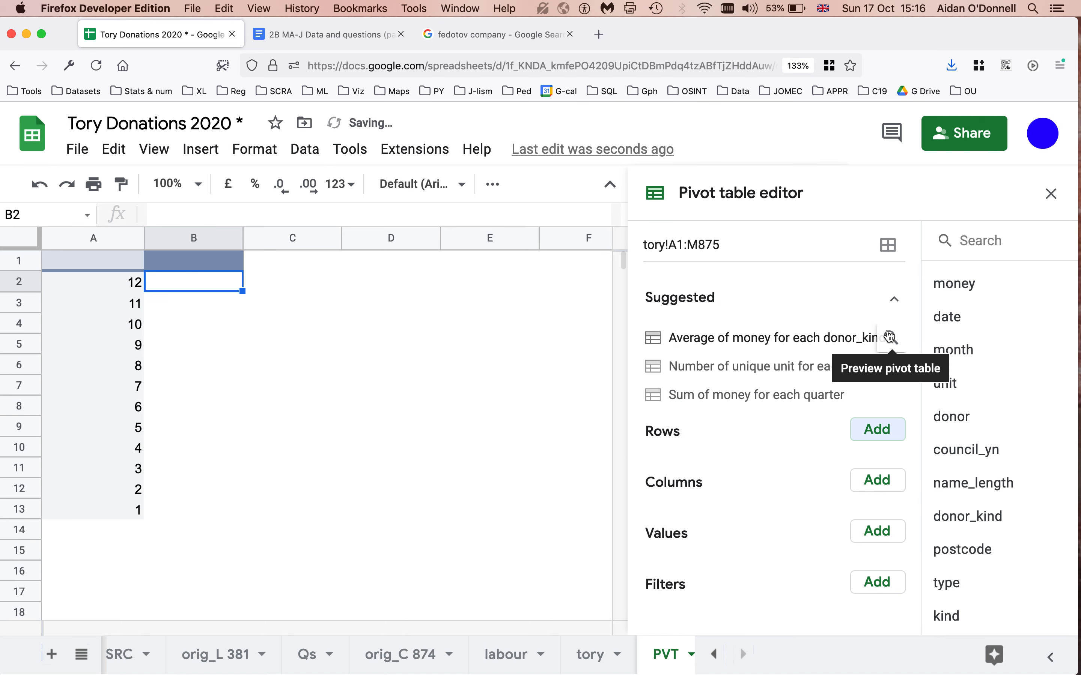
{"action": "left_click", "coordinate": [315, 37]}
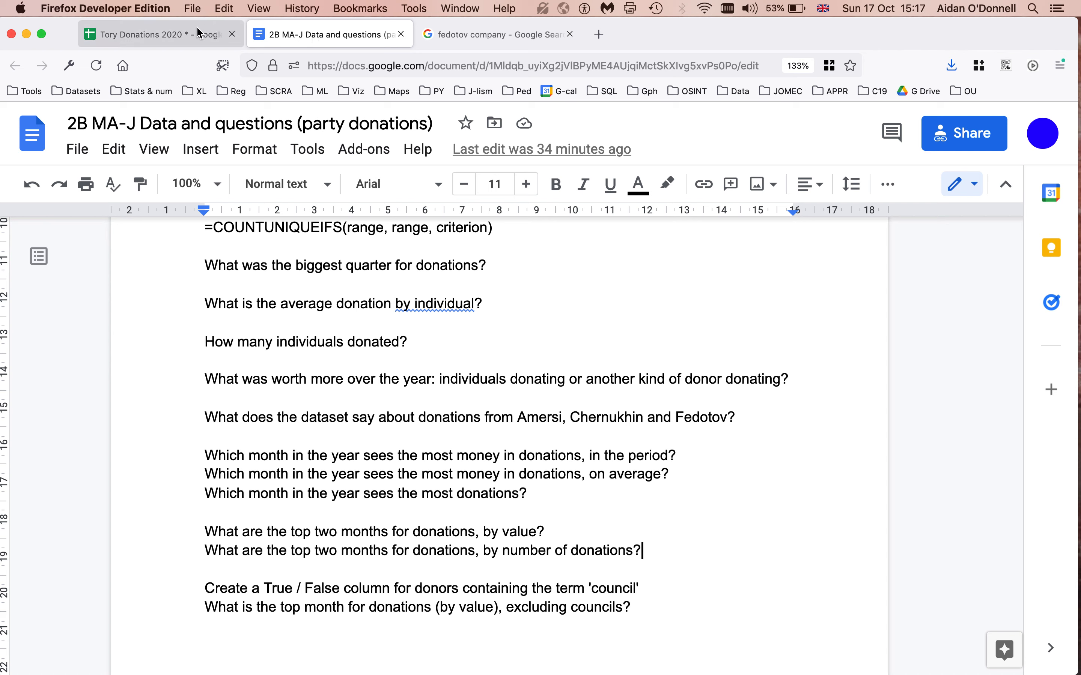
{"action": "left_click", "coordinate": [176, 39]}
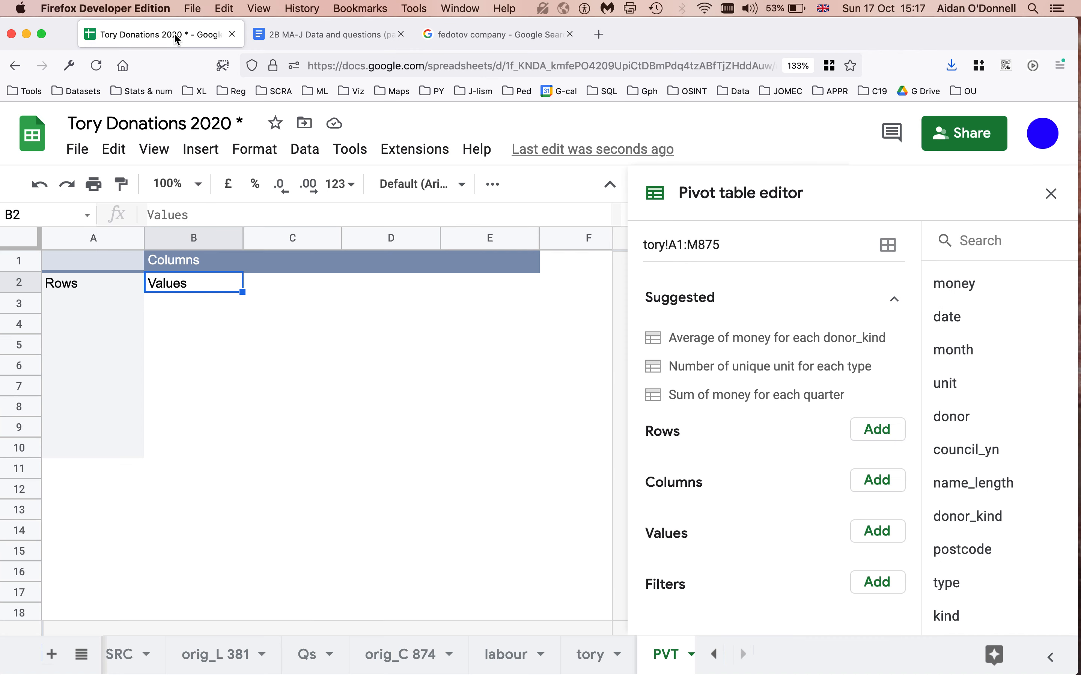
Add month as the pivot table's rows and money as its values.
{"action": "scroll", "coordinate": [809, 483], "scroll_direction": "down", "scroll_amount": 1}
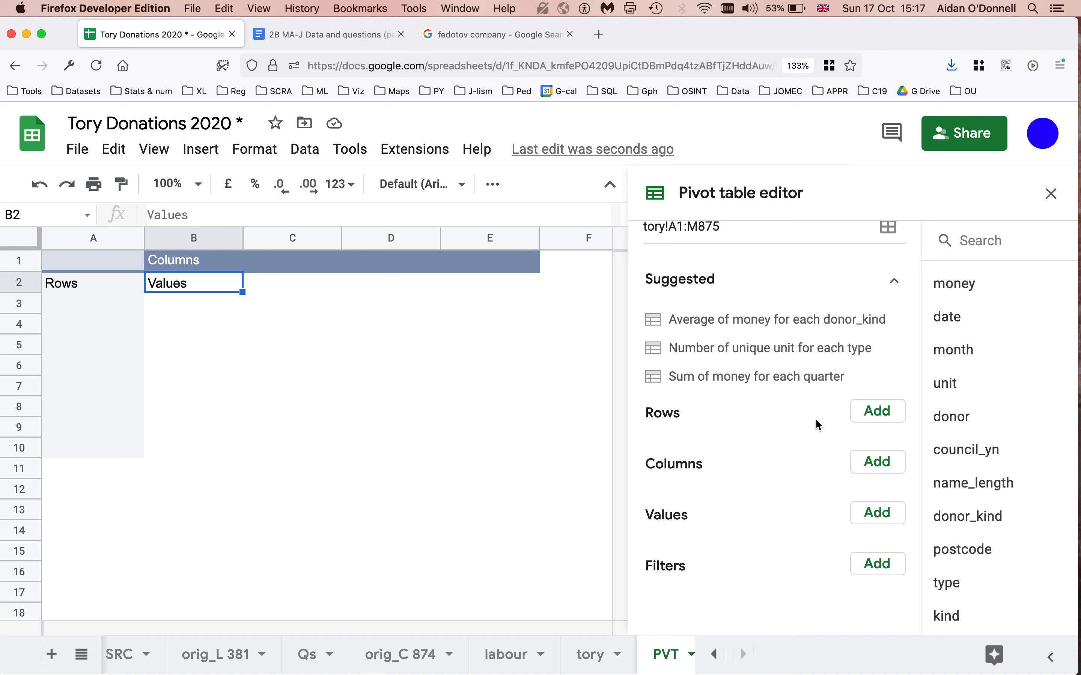
{"action": "left_click", "coordinate": [878, 416]}
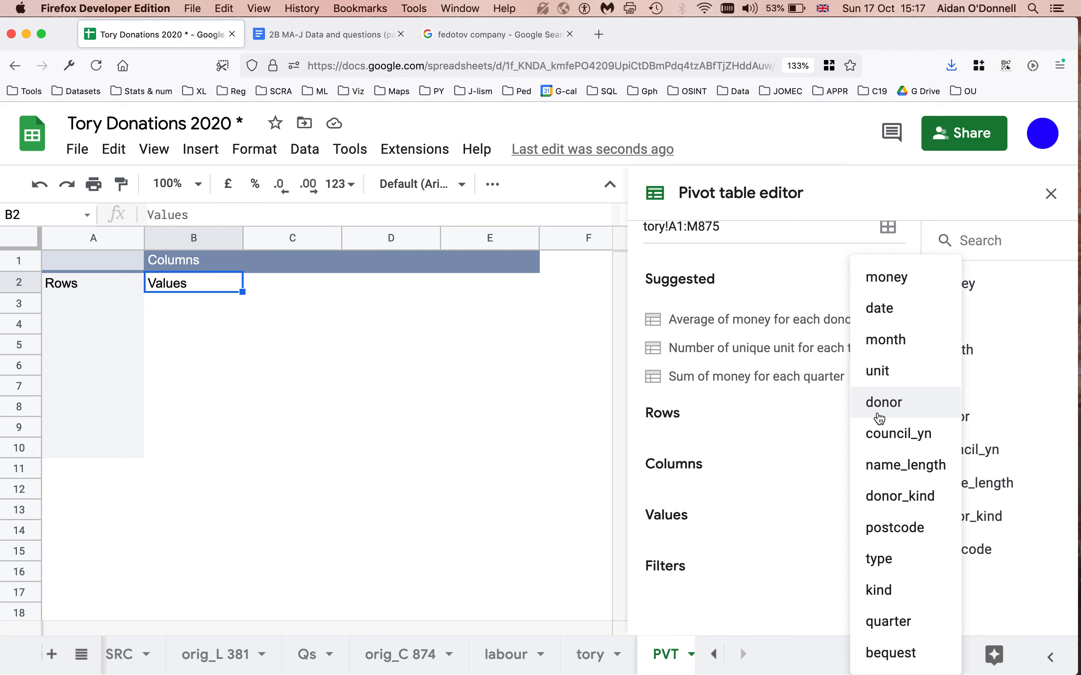
{"action": "left_click", "coordinate": [898, 340]}
{"action": "left_click", "coordinate": [876, 558]}
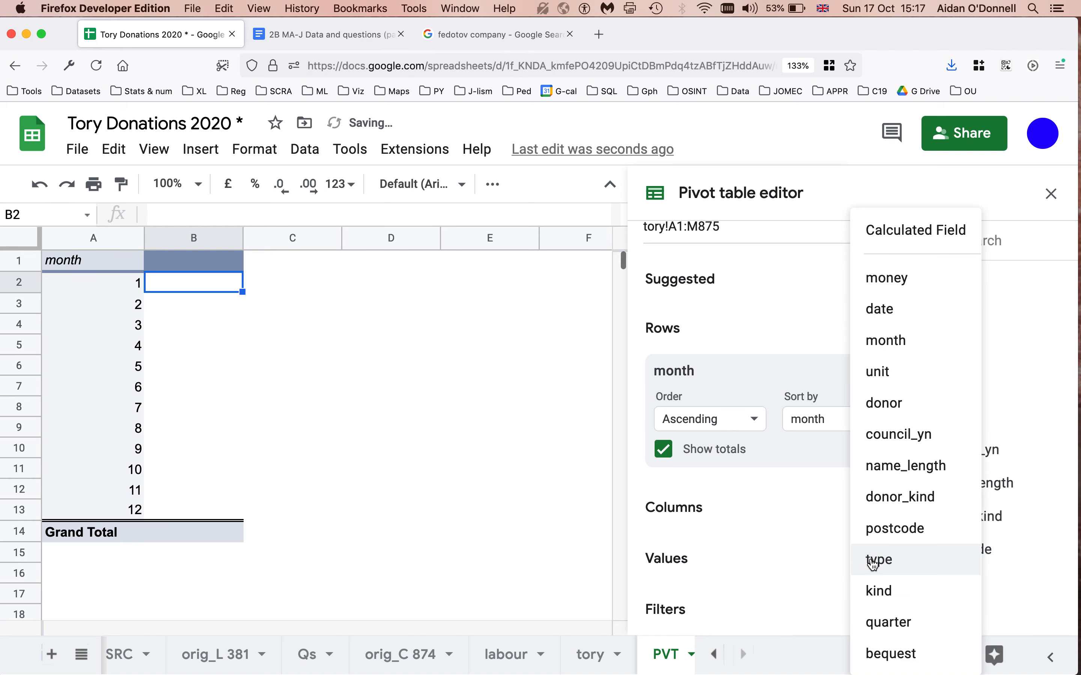
{"action": "left_click", "coordinate": [902, 282]}
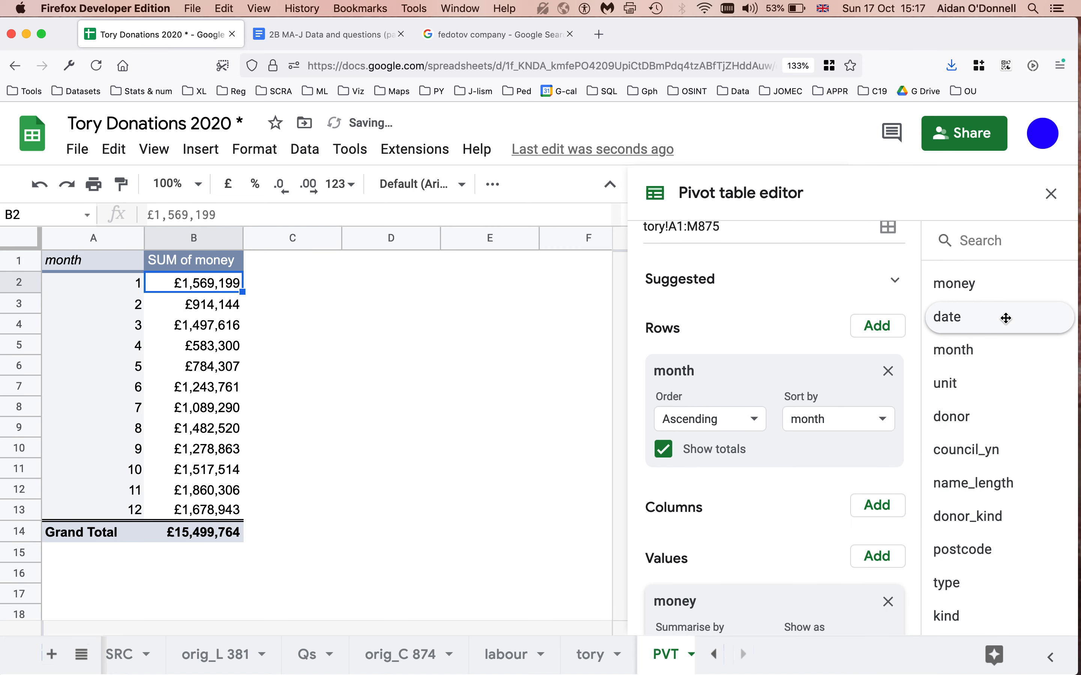
Turn off the totals for the month rows and sort them by SUM of money in descending order.
{"action": "left_click", "coordinate": [663, 448]}
{"action": "left_click", "coordinate": [663, 448]}
{"action": "scroll", "coordinate": [758, 482], "scroll_direction": "down", "scroll_amount": 2}
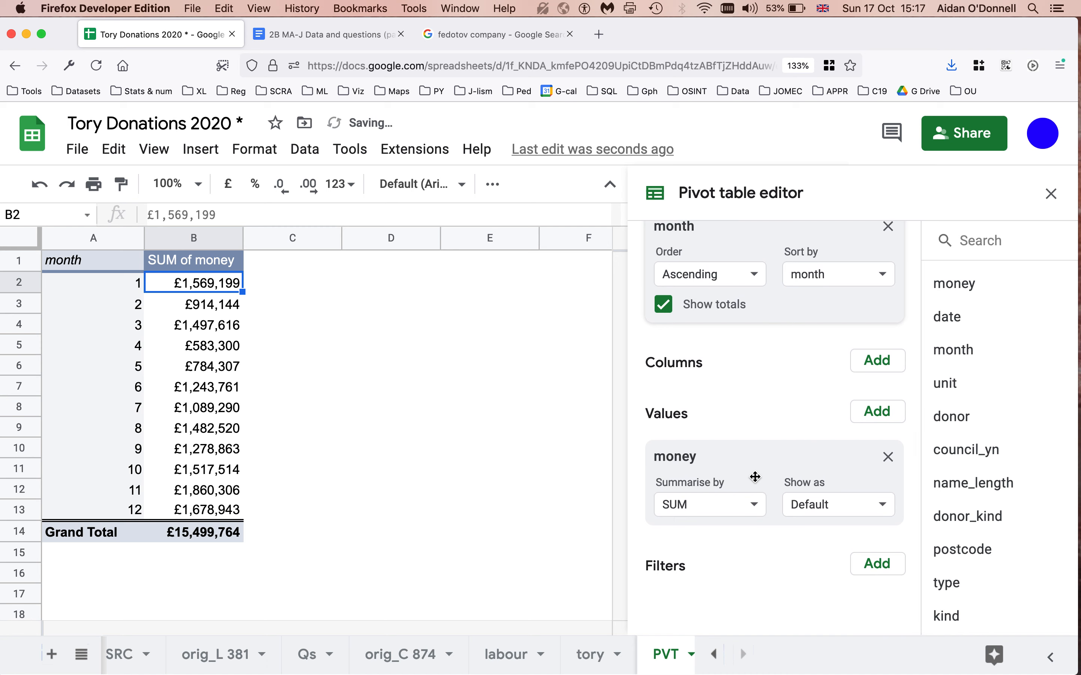
{"action": "left_click", "coordinate": [663, 304]}
{"action": "left_click", "coordinate": [830, 277]}
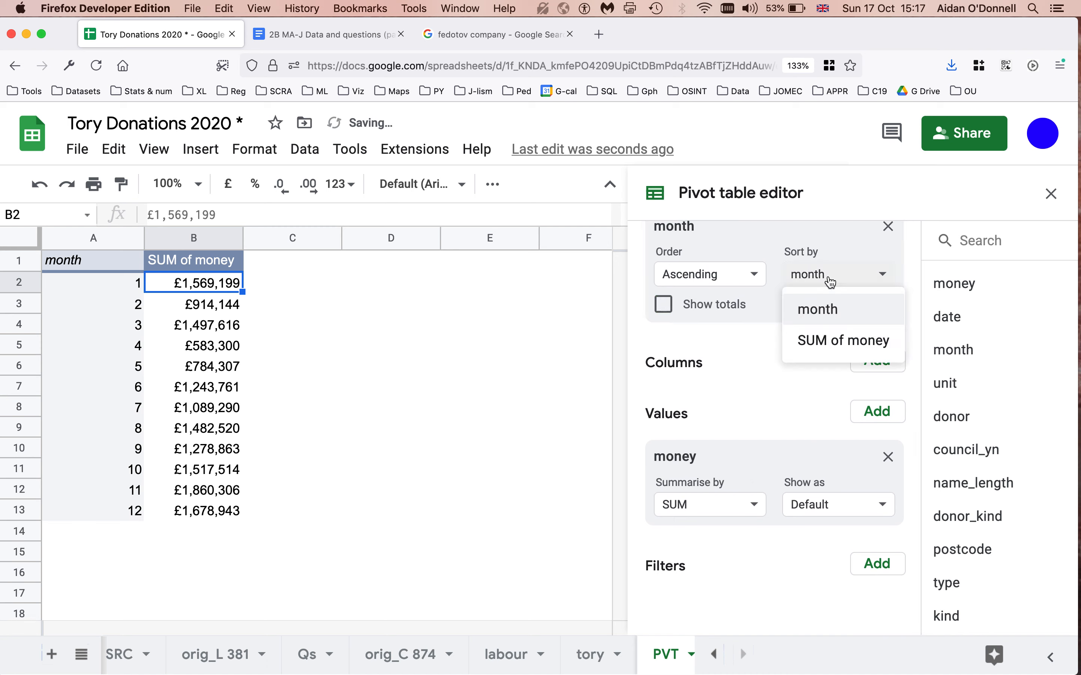
{"action": "left_click", "coordinate": [831, 349]}
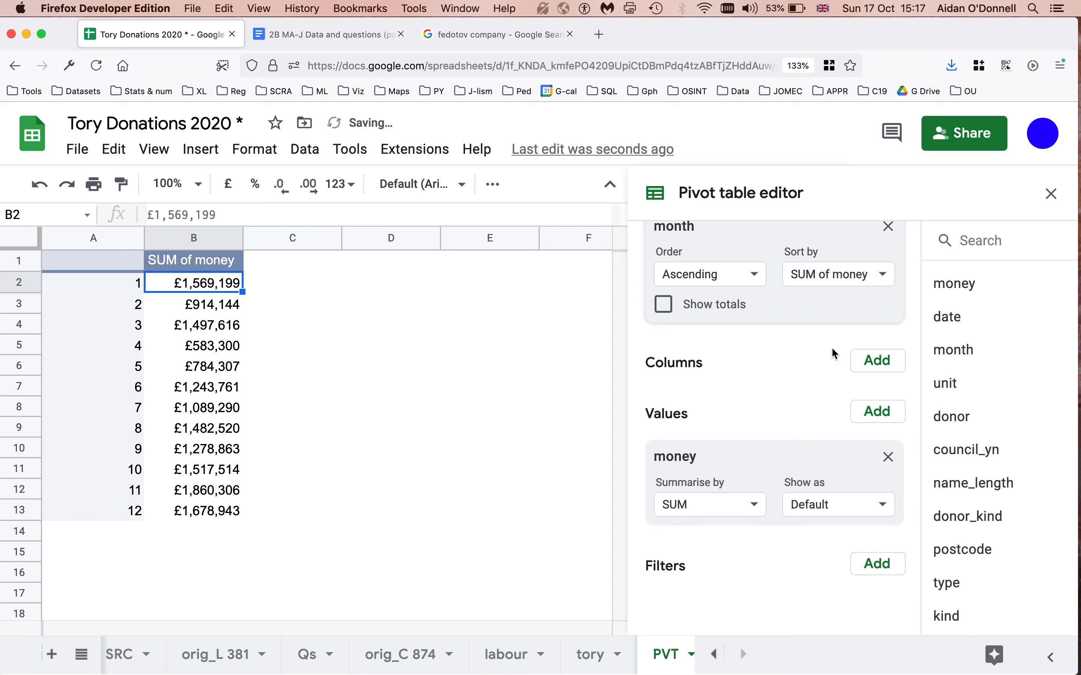
{"action": "left_click", "coordinate": [716, 274]}
{"action": "left_click", "coordinate": [695, 347]}
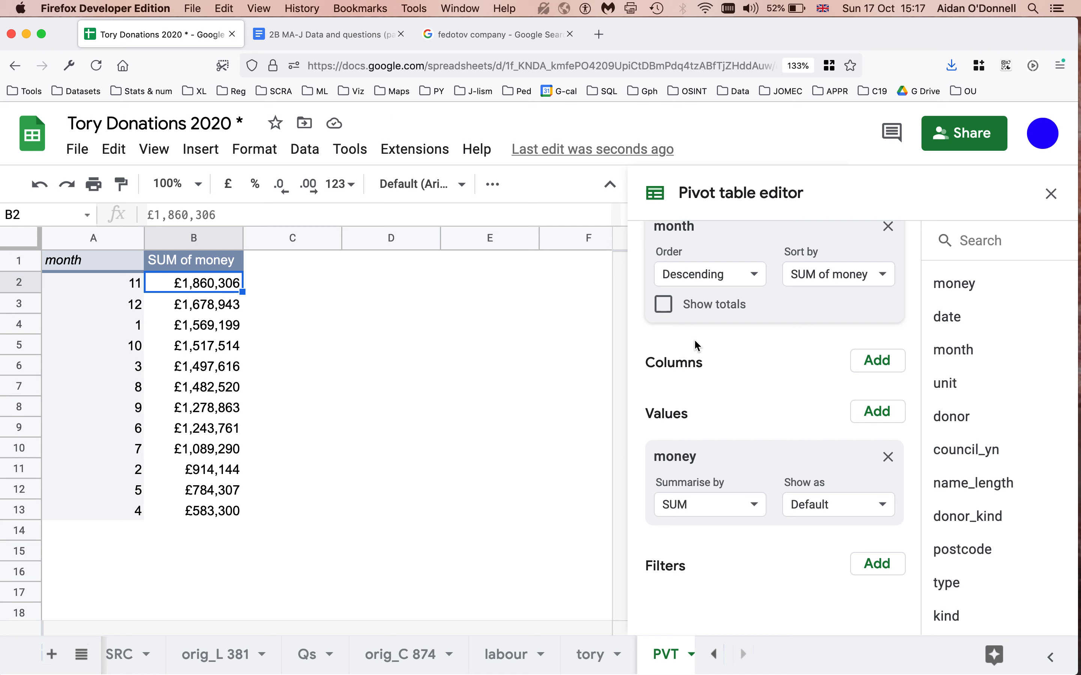
Reread the question on excluding councils, and add a council_yn filter to the pivot table that leaves out TRUE.
{"action": "left_click", "coordinate": [320, 35]}
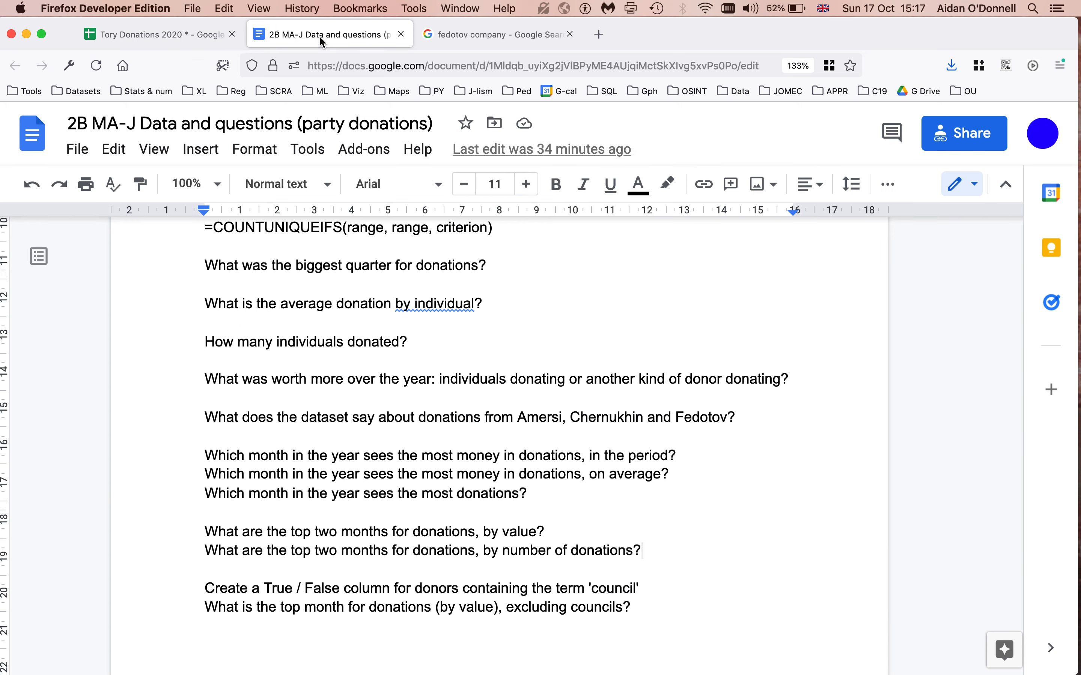
{"action": "left_click", "coordinate": [160, 35]}
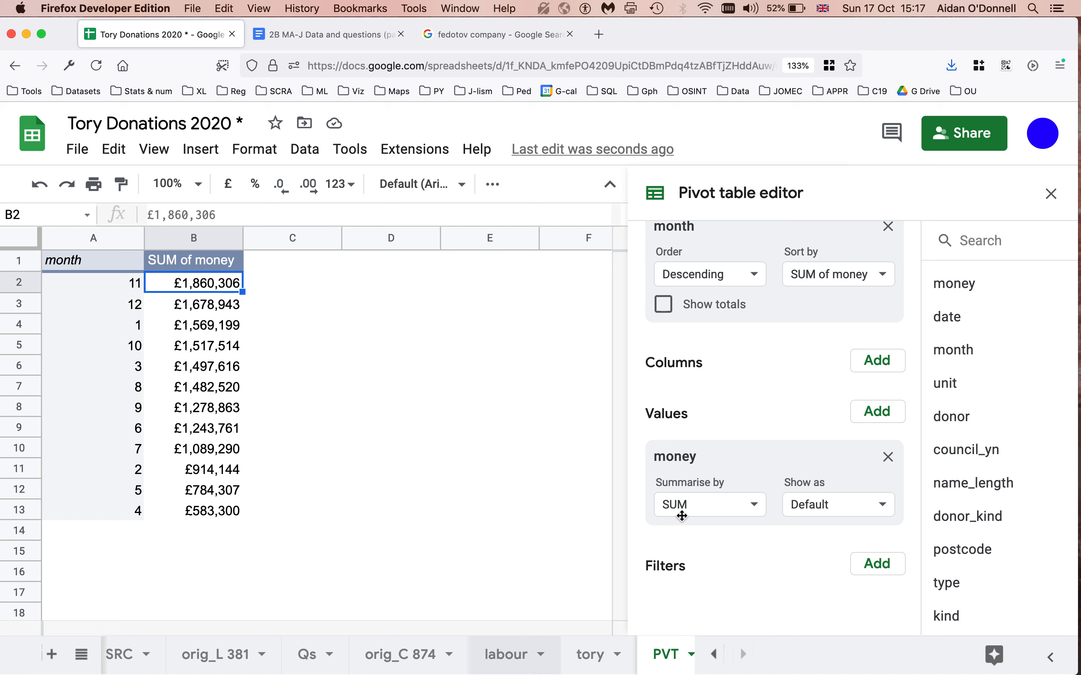
{"action": "left_click", "coordinate": [878, 565]}
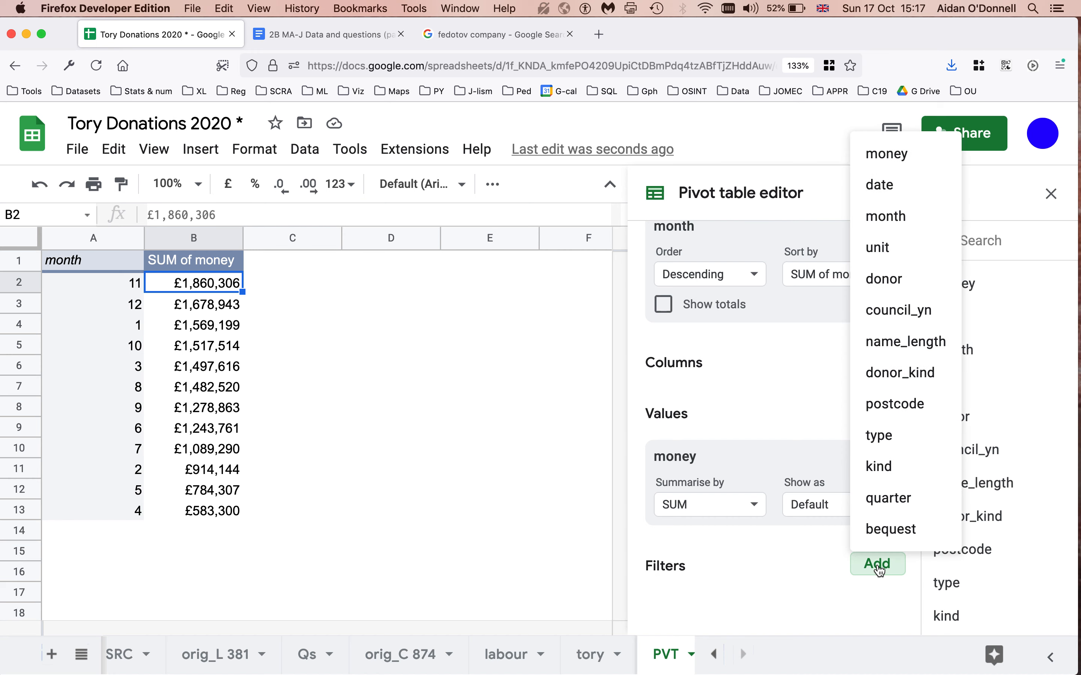
{"action": "left_click", "coordinate": [905, 313]}
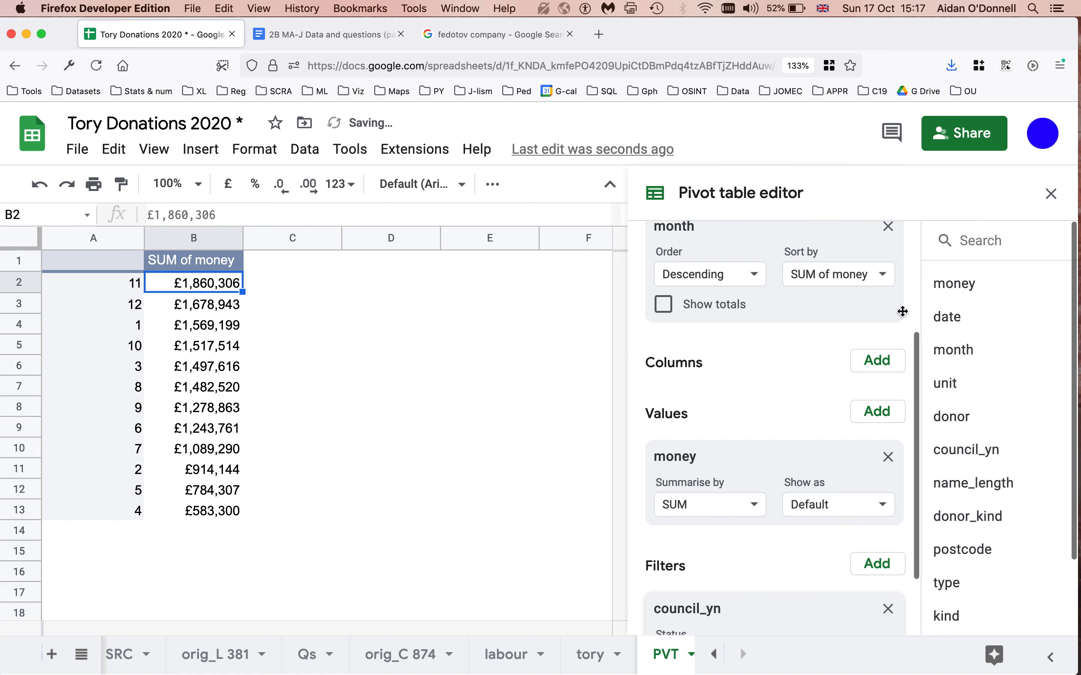
{"action": "scroll", "coordinate": [796, 482], "scroll_direction": "down", "scroll_amount": 3}
{"action": "left_click", "coordinate": [768, 577]}
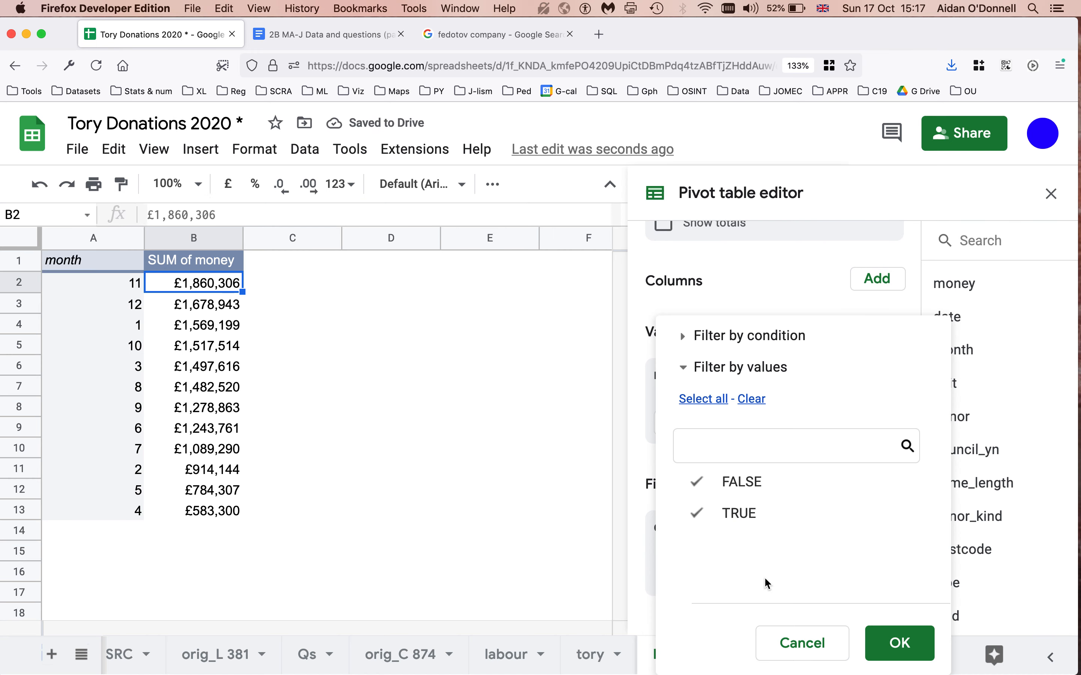
{"action": "left_click", "coordinate": [766, 514]}
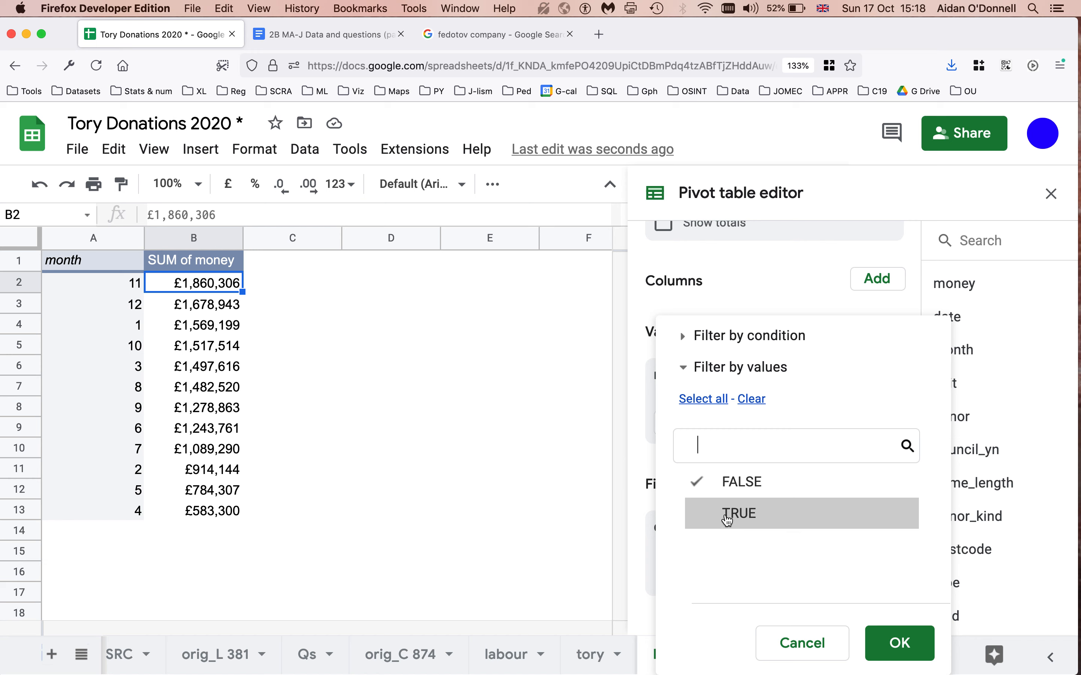
{"action": "left_click", "coordinate": [900, 647]}
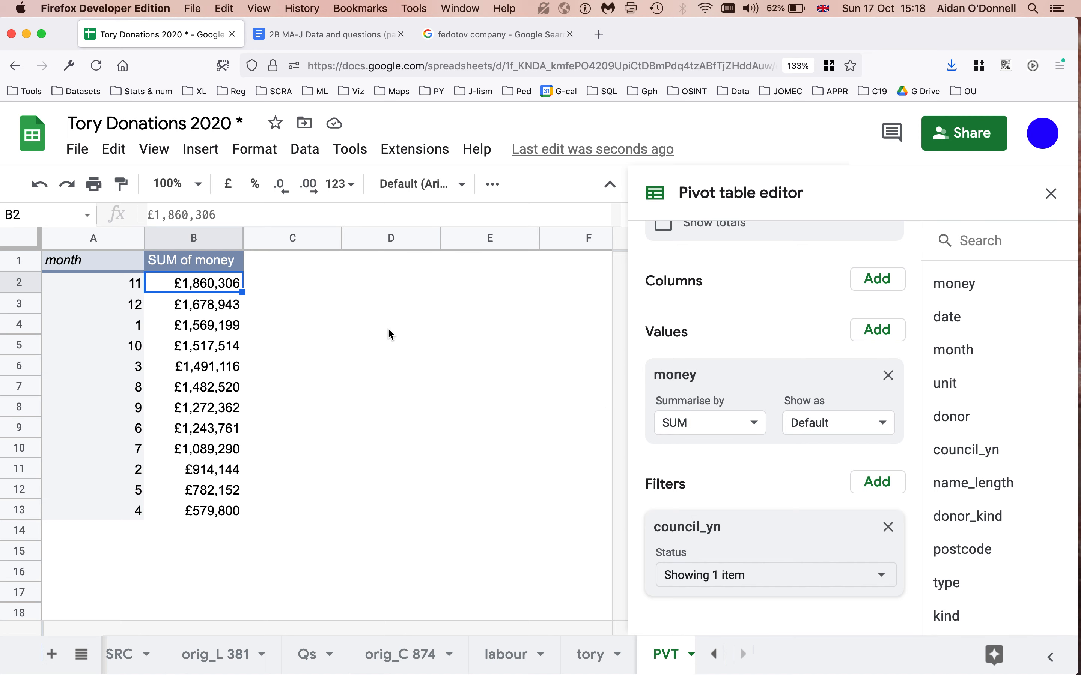
Check the questions document for any remaining questions, and return to the tory sheet of the donations spreadsheet.
{"action": "left_click", "coordinate": [338, 35]}
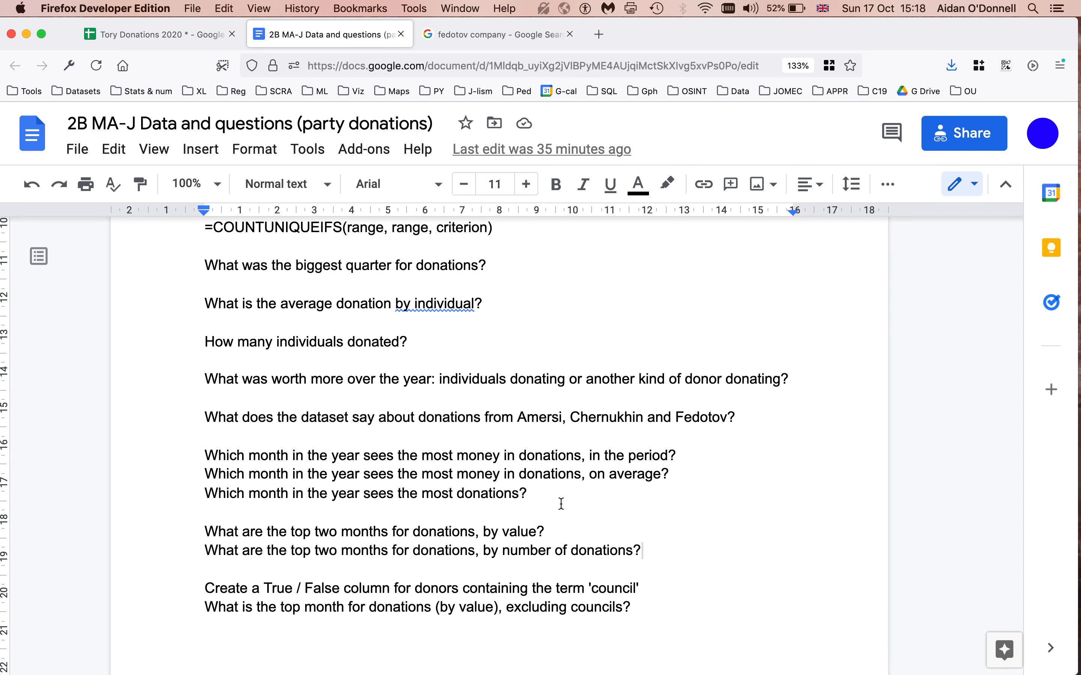
{"action": "scroll", "coordinate": [673, 502], "scroll_direction": "down", "scroll_amount": 5}
{"action": "scroll", "coordinate": [673, 502], "scroll_direction": "up", "scroll_amount": 7}
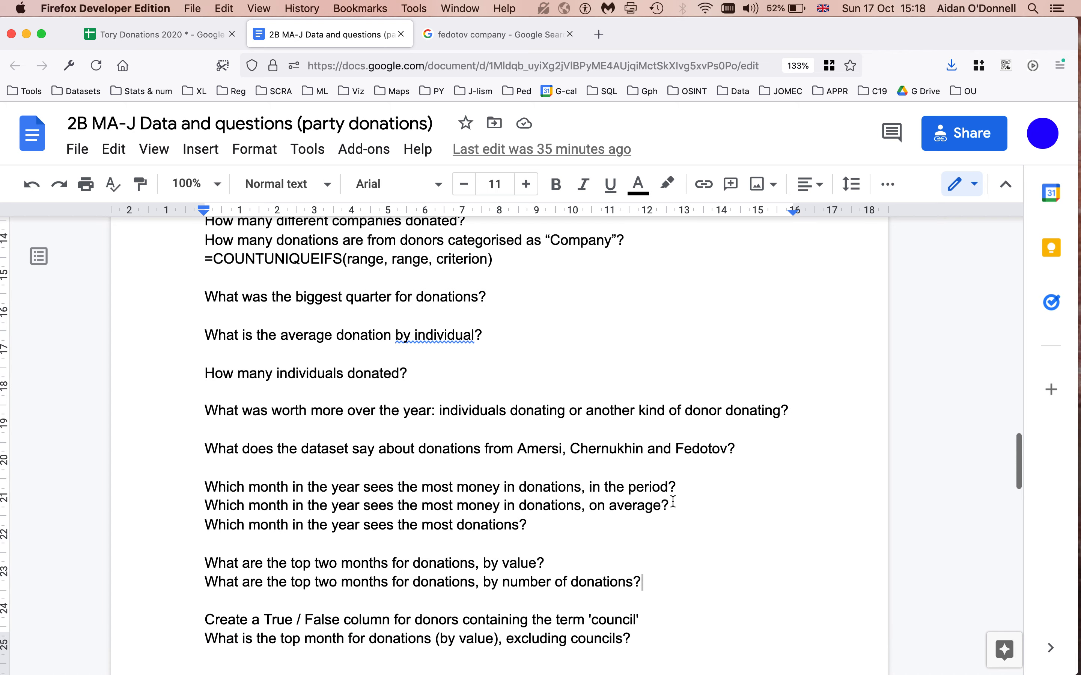
{"action": "left_click", "coordinate": [152, 35]}
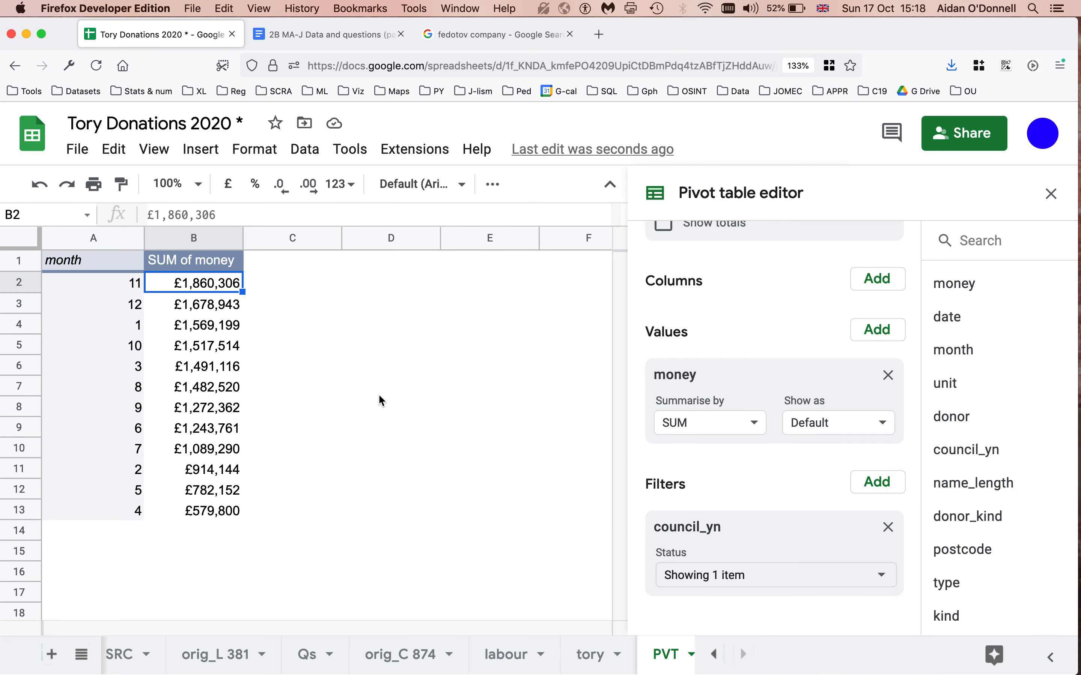
{"action": "left_click", "coordinate": [590, 655]}
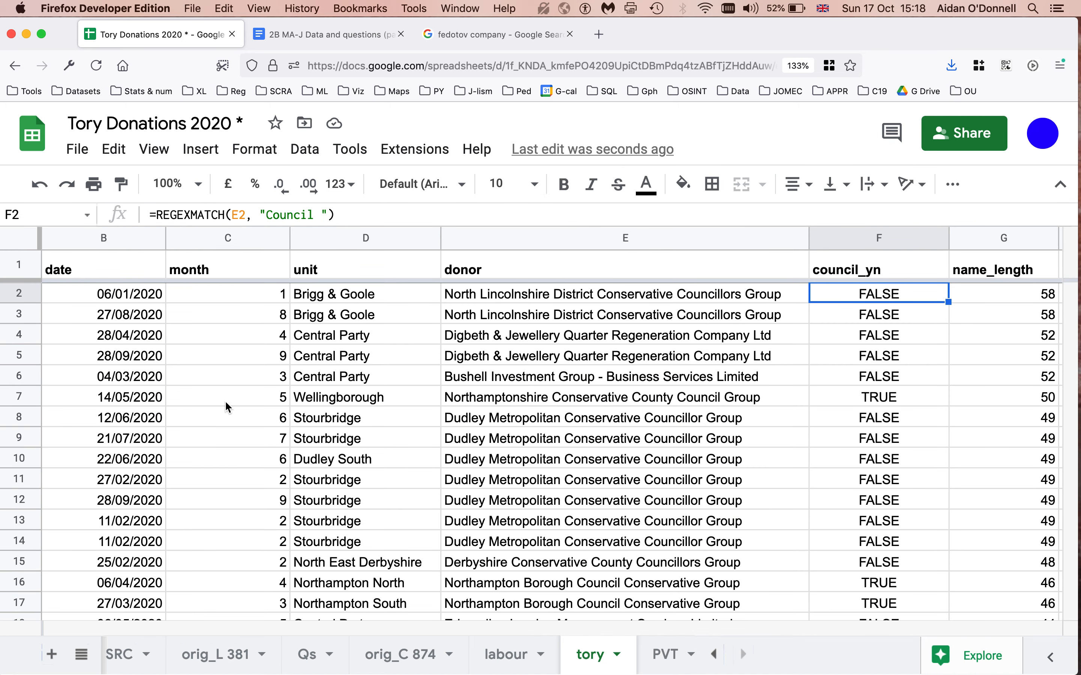
{"action": "key", "text": "super+Tab"}
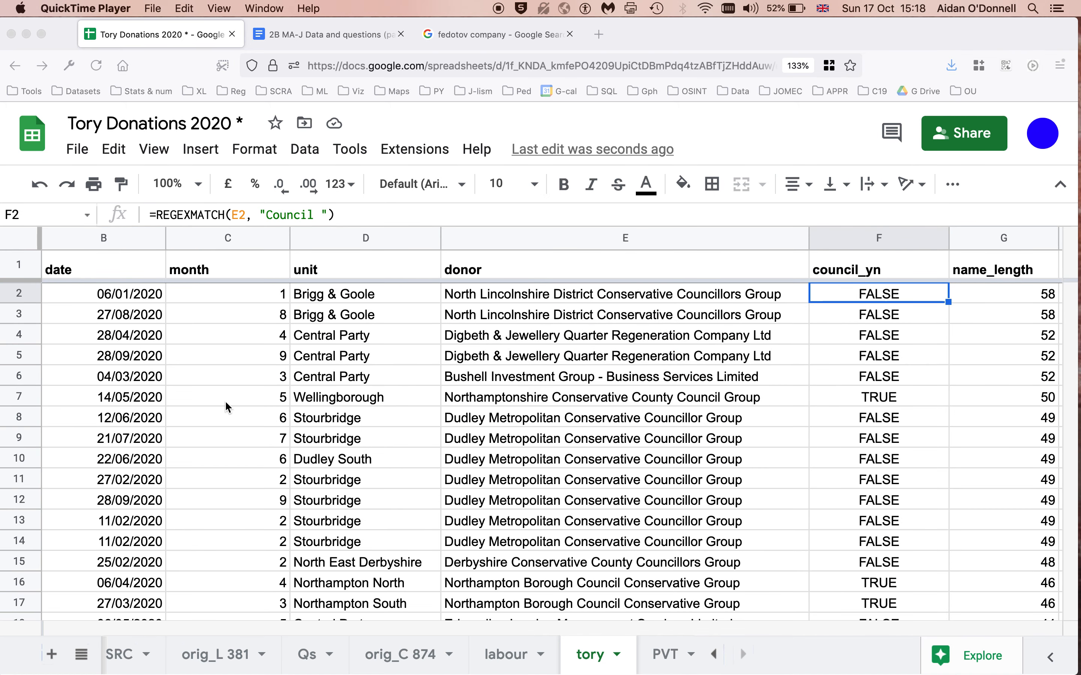
{"action": "left_click", "coordinate": [147, 15]}
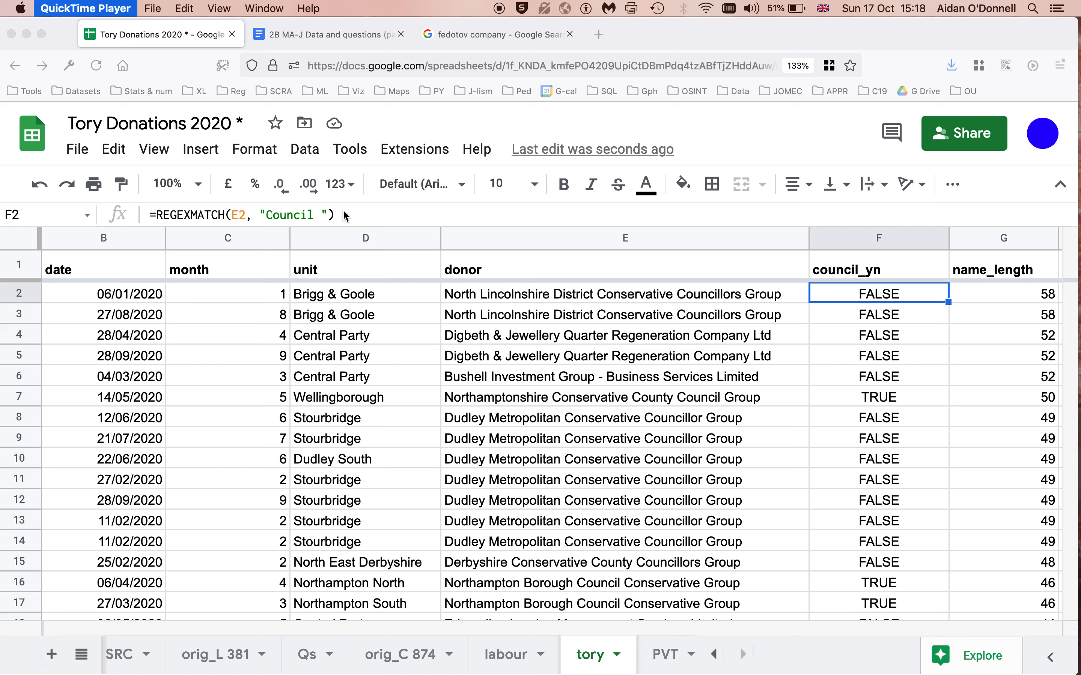